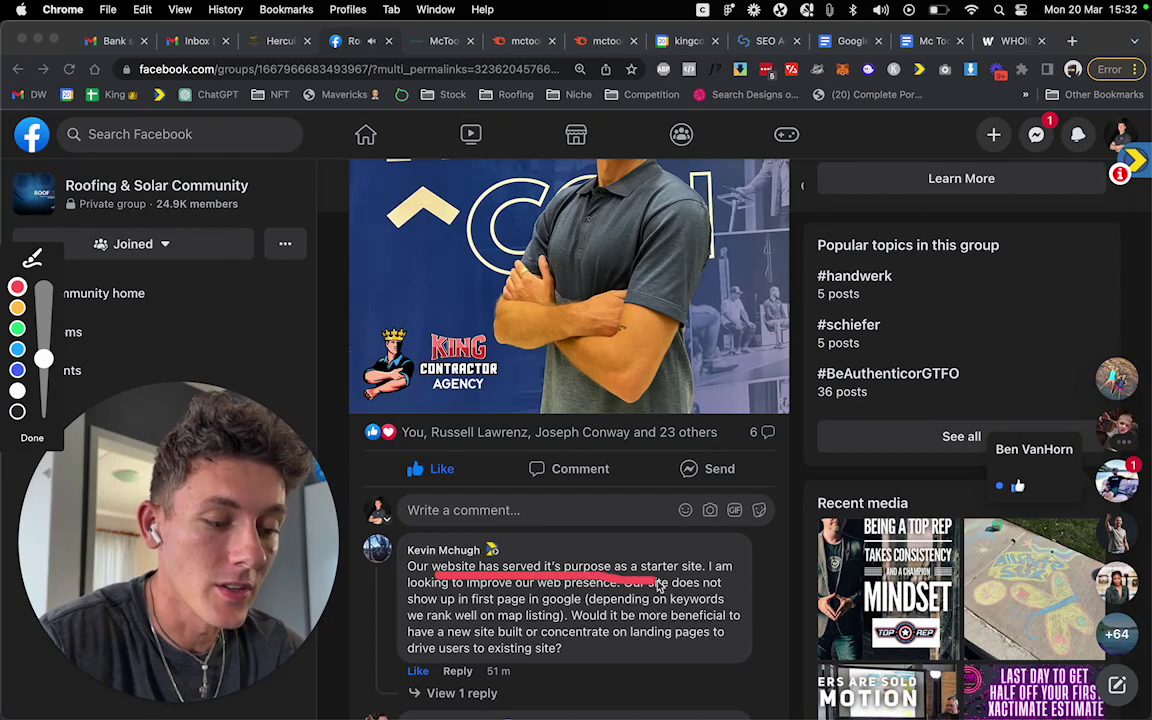
Underline in red the comment's phrases about the starter site, landing pages and a new site build, and leave drawing mode.
drag(430, 596, 562, 602)
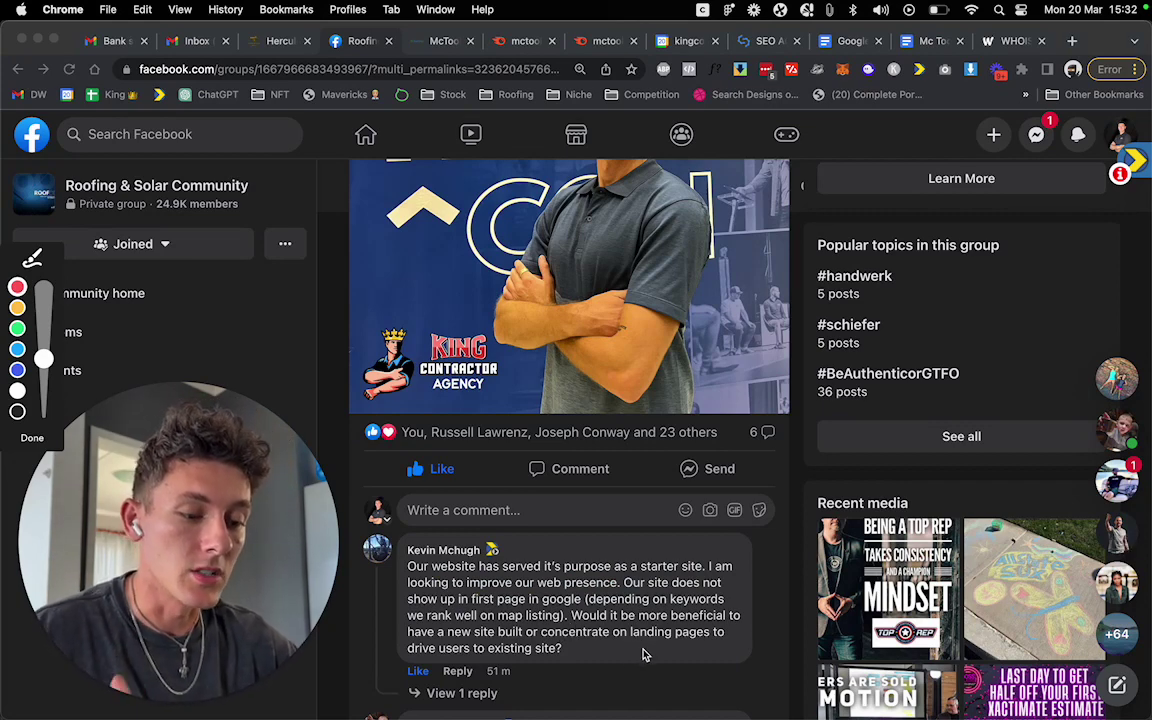
drag(552, 641, 718, 641)
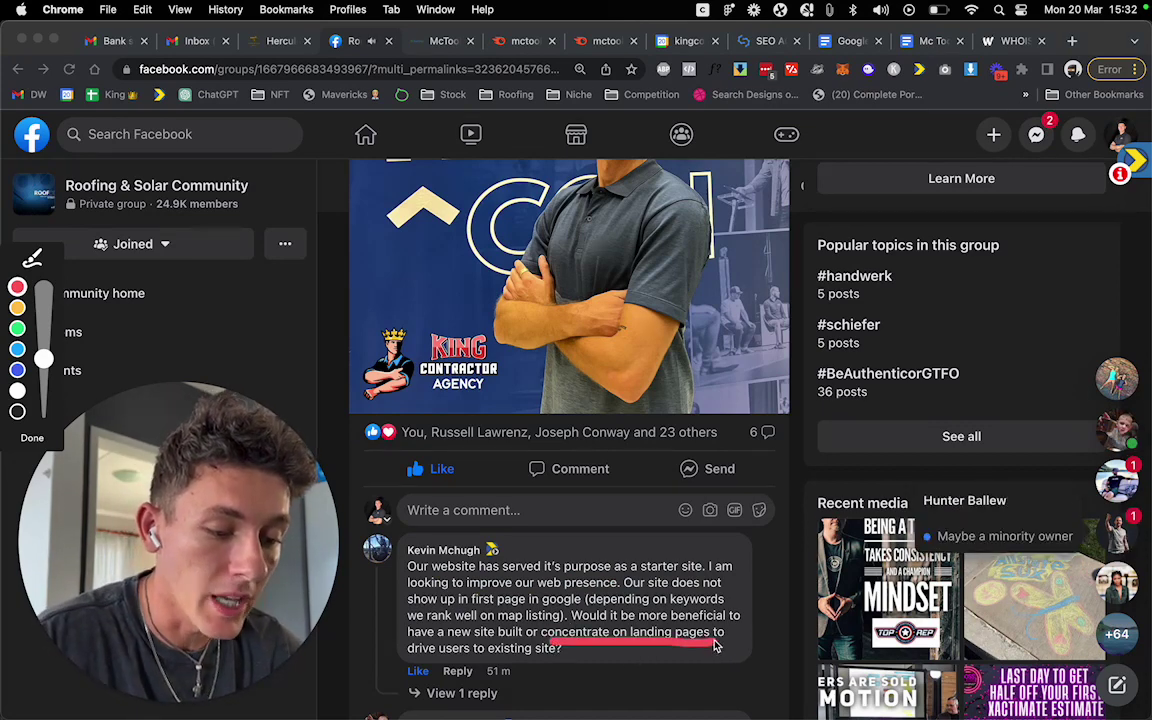
drag(448, 640, 546, 640)
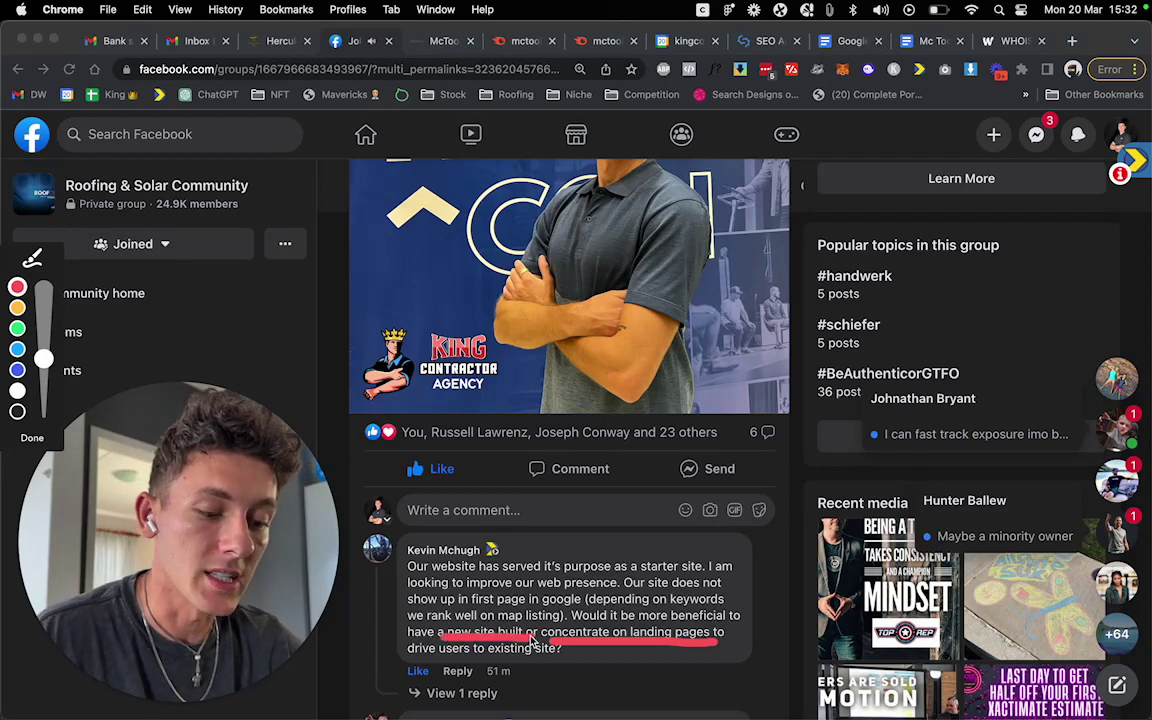
click(32, 437)
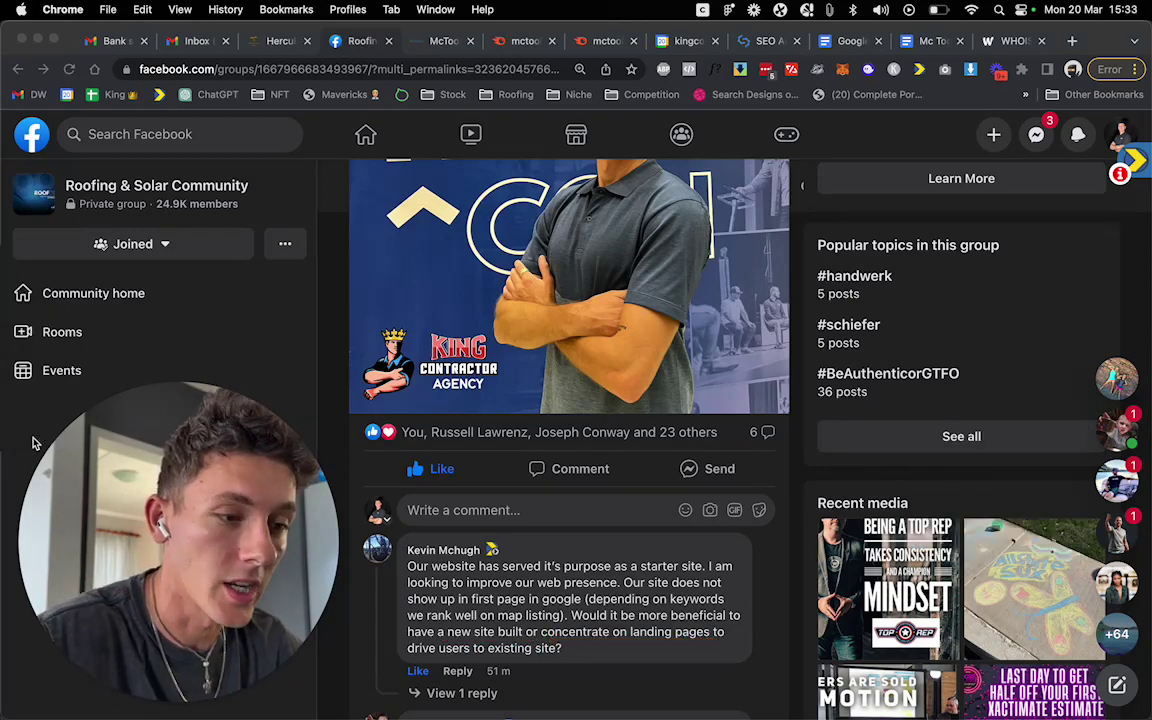
Switch to the mctoolman.com home page to view the website under review.
click(420, 45)
drag(56, 661, 850, 455)
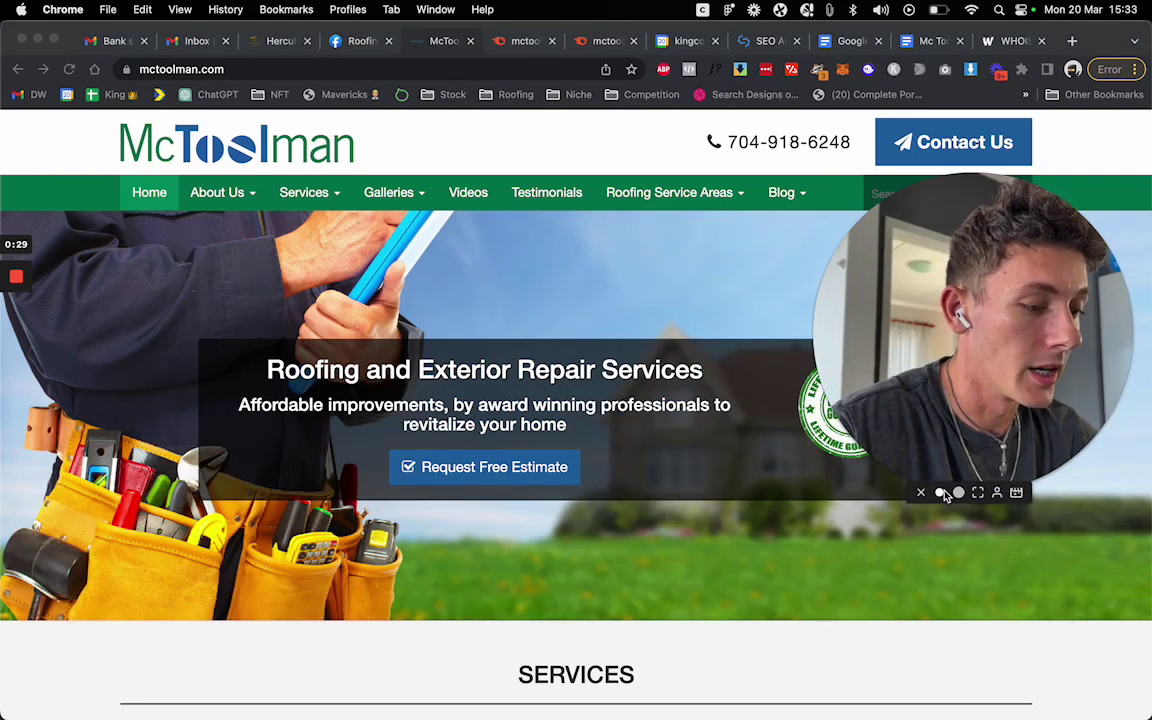
click(940, 492)
Go to the Mc Toolman Website / Traffic Analysis document and highlight the two lines under "Your Question".
click(915, 42)
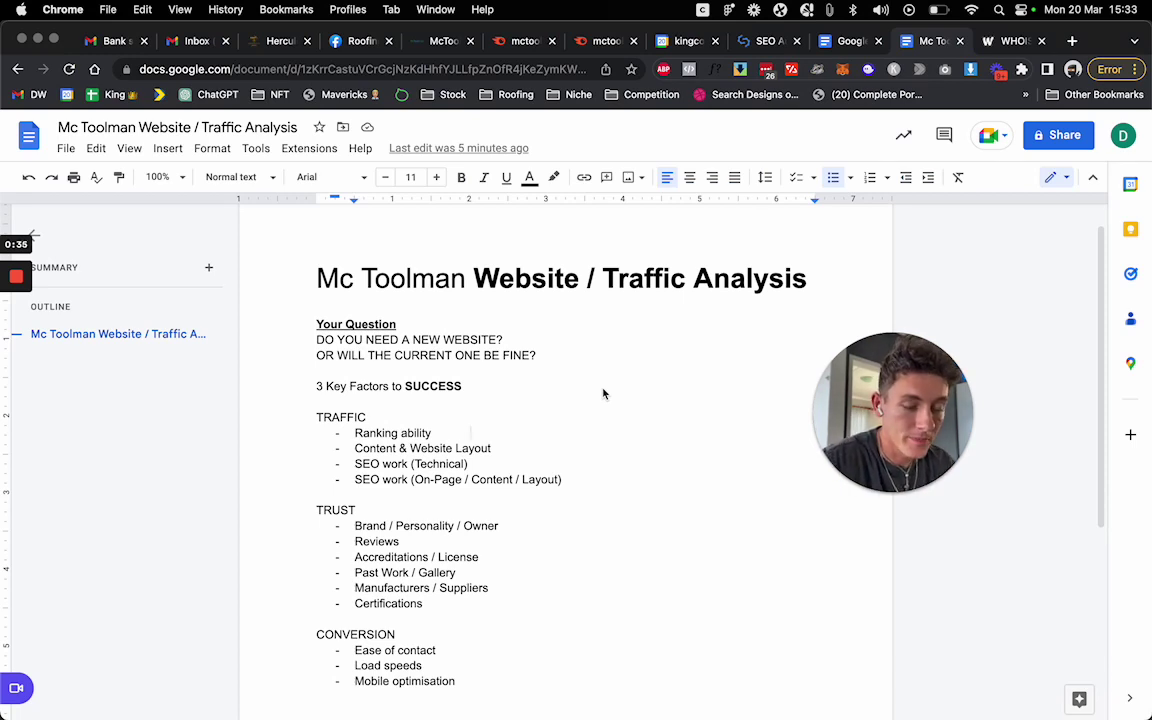
drag(317, 340, 509, 342)
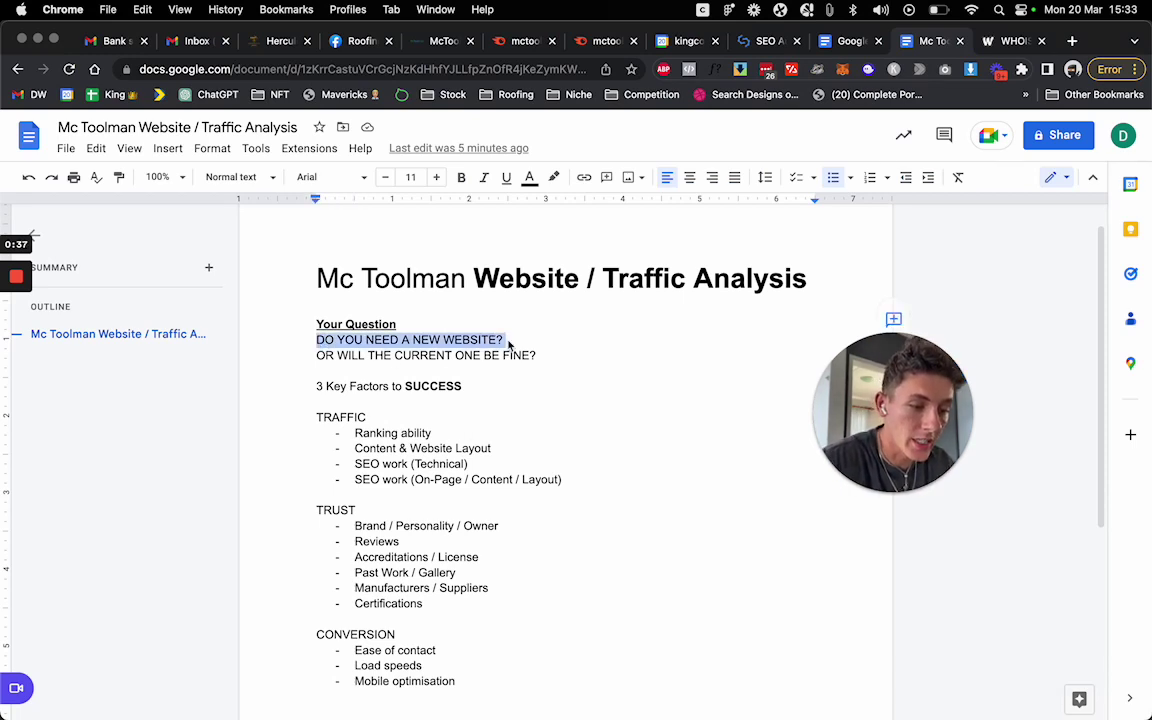
double_click(325, 356)
drag(390, 364, 555, 363)
click(555, 363)
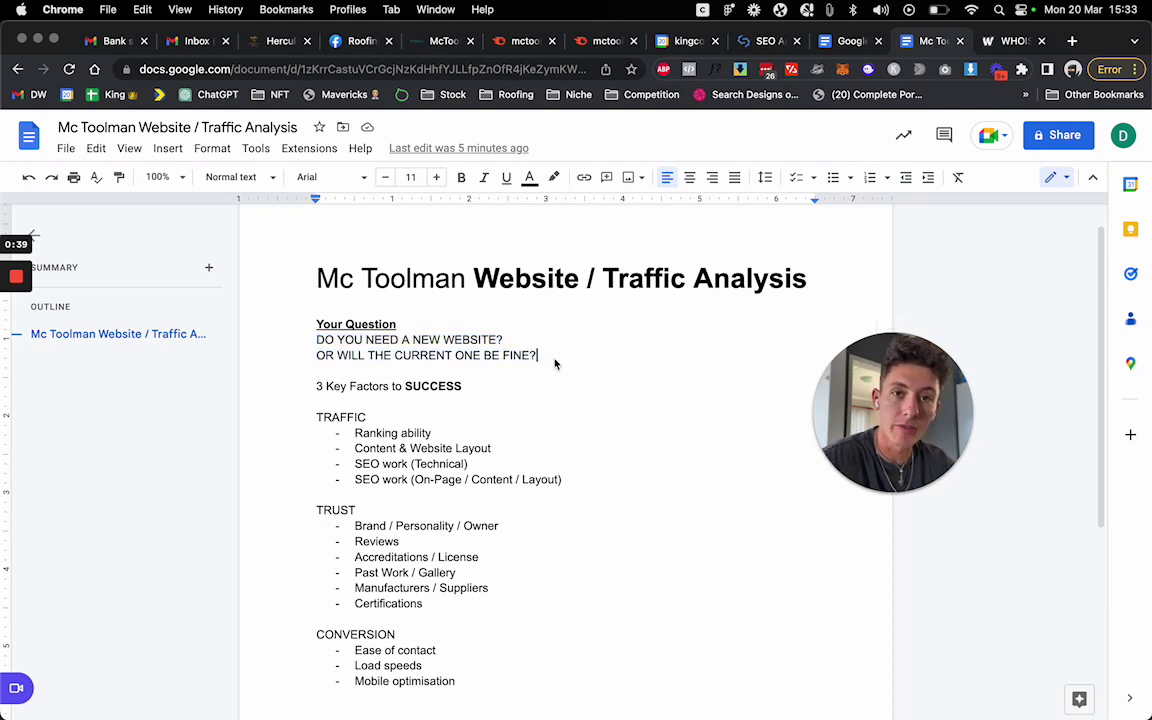
Set the font size of the line "3 Key Factors to SUCCESS" to 20.
scroll(555, 363, down, 1)
drag(494, 342, 314, 342)
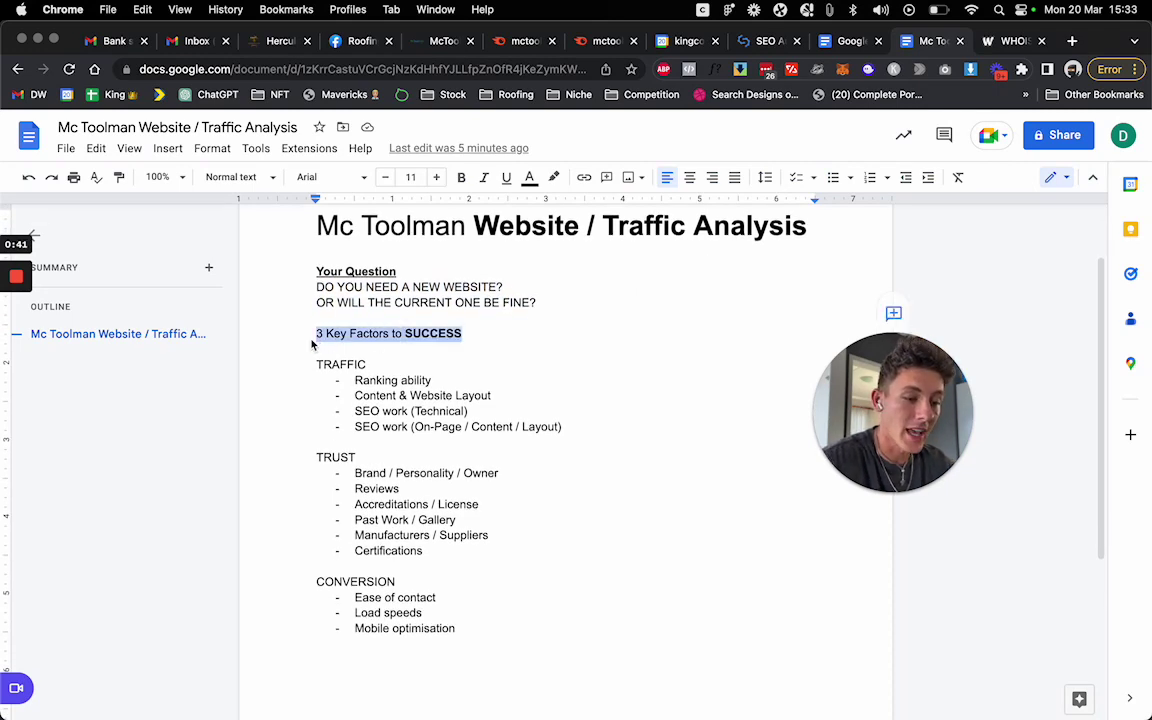
click(436, 177)
click(436, 177)
click(436, 177)
click(436, 177)
click(436, 177)
click(436, 177)
click(436, 177)
click(436, 177)
click(436, 177)
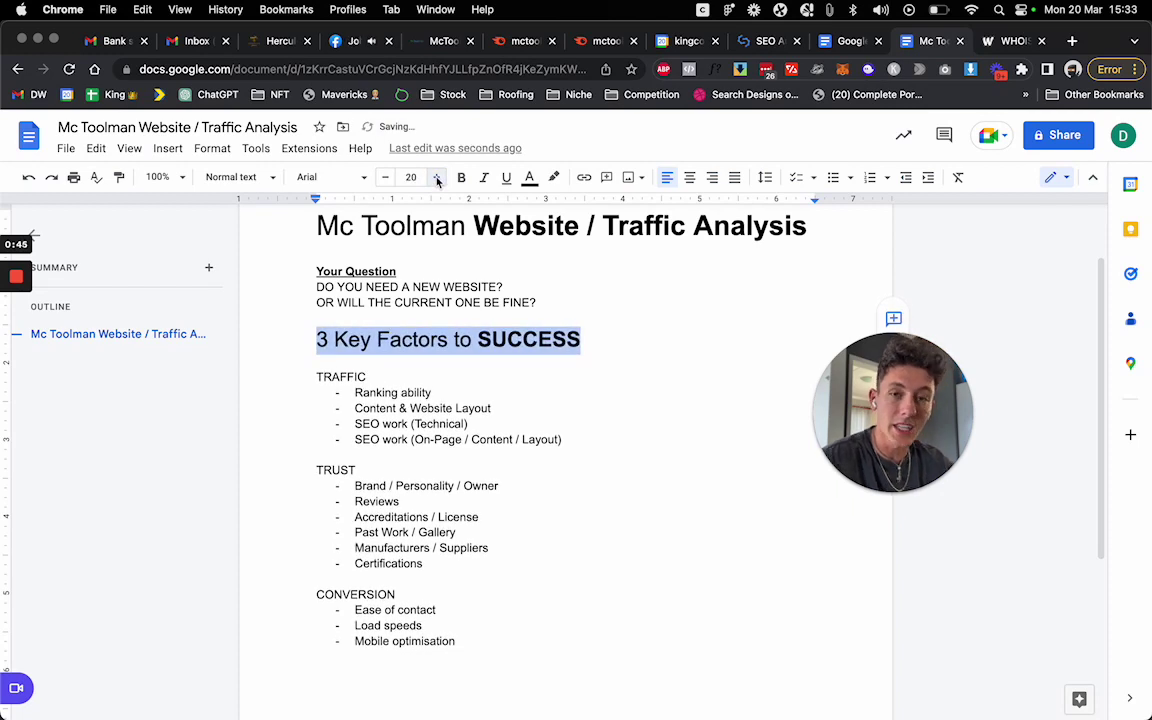
click(563, 502)
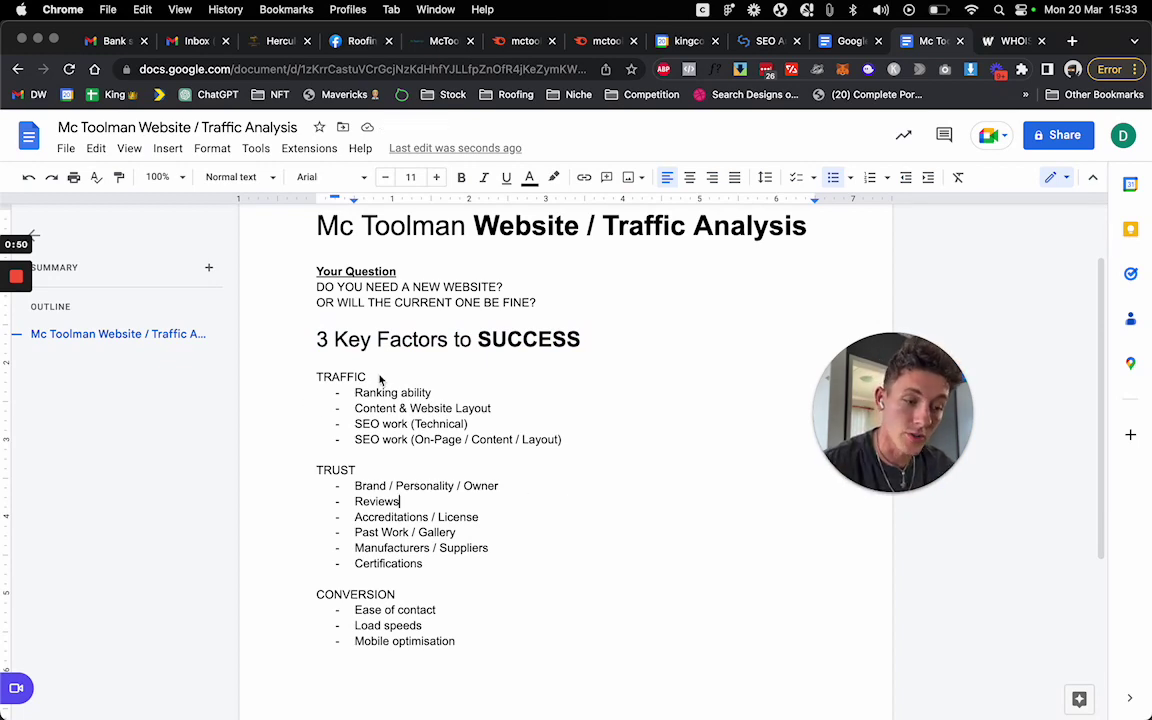
Go through the TRAFFIC, TRUST and CONVERSION headings, highlighting each one, and return to the Ranking ability item.
drag(378, 377, 303, 378)
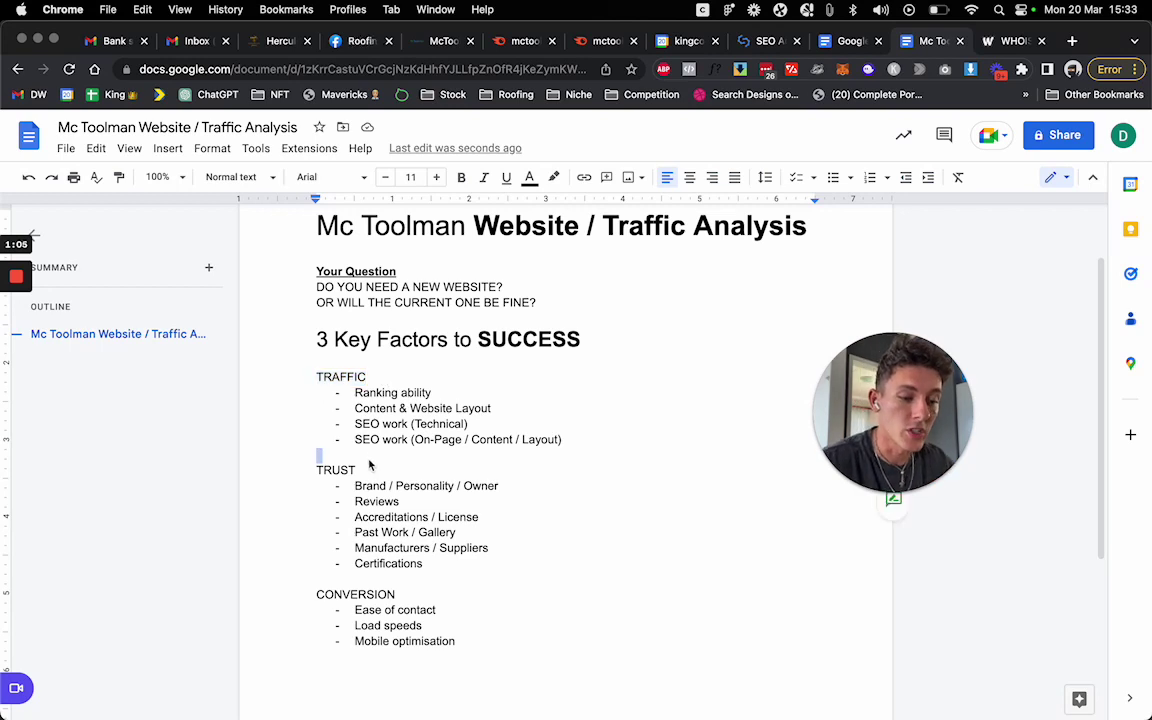
double_click(324, 470)
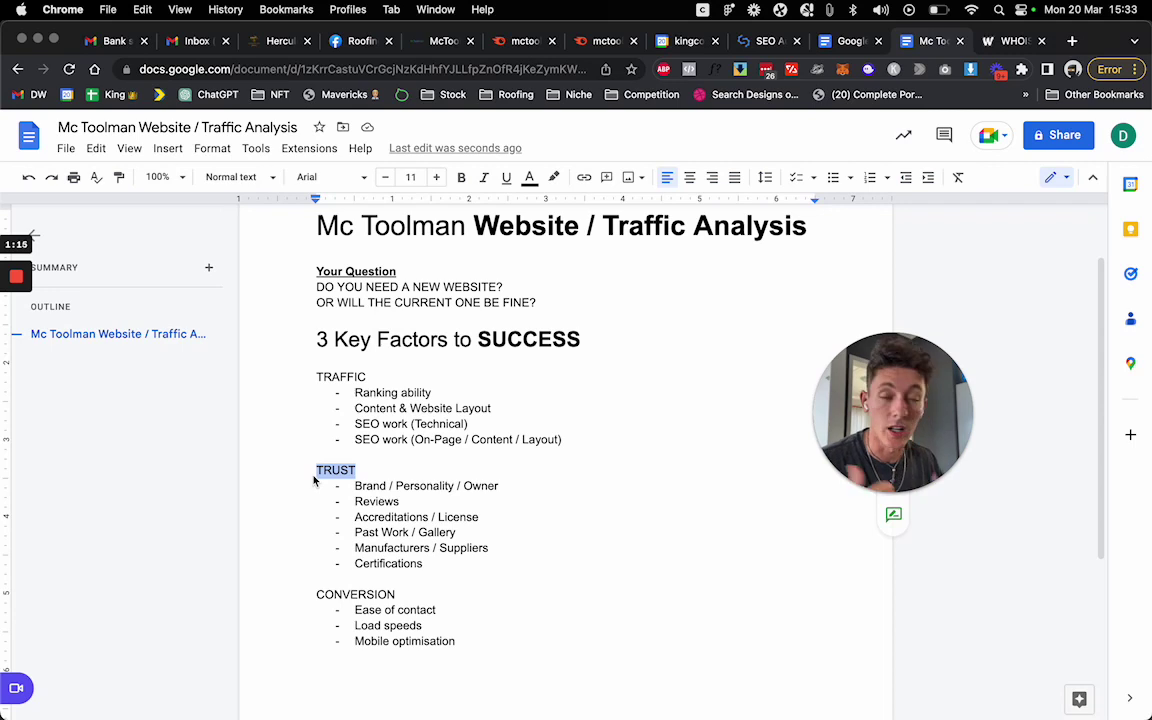
scroll(484, 503, down, 1)
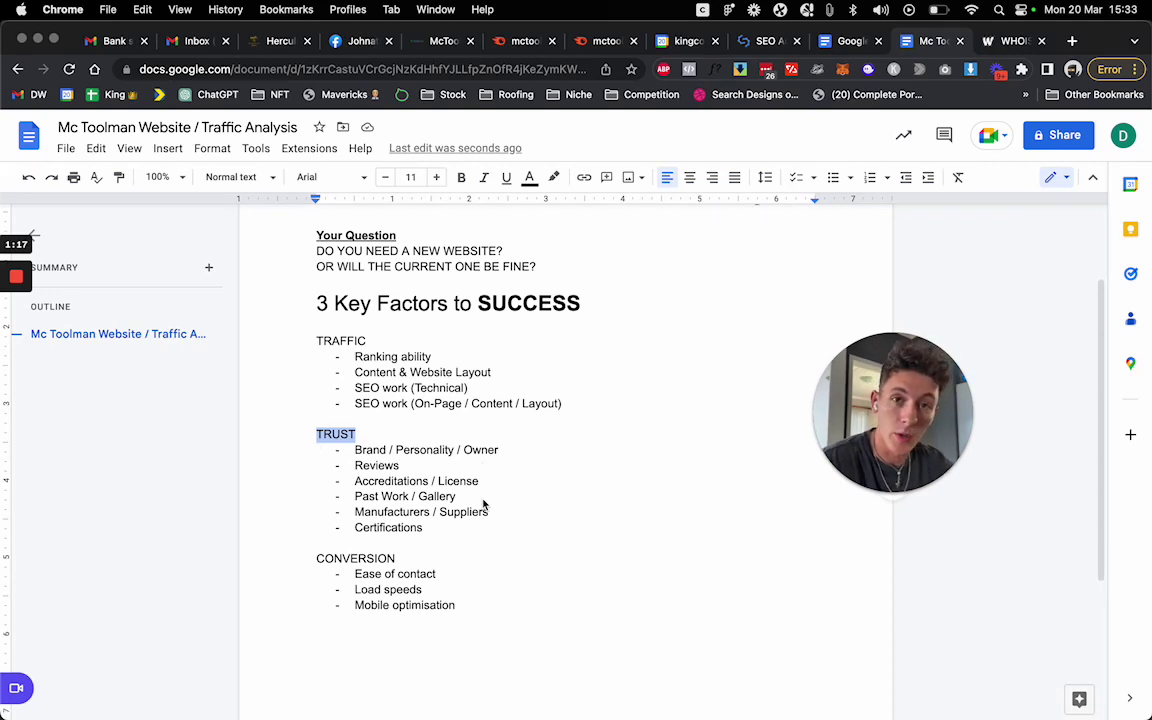
click(482, 500)
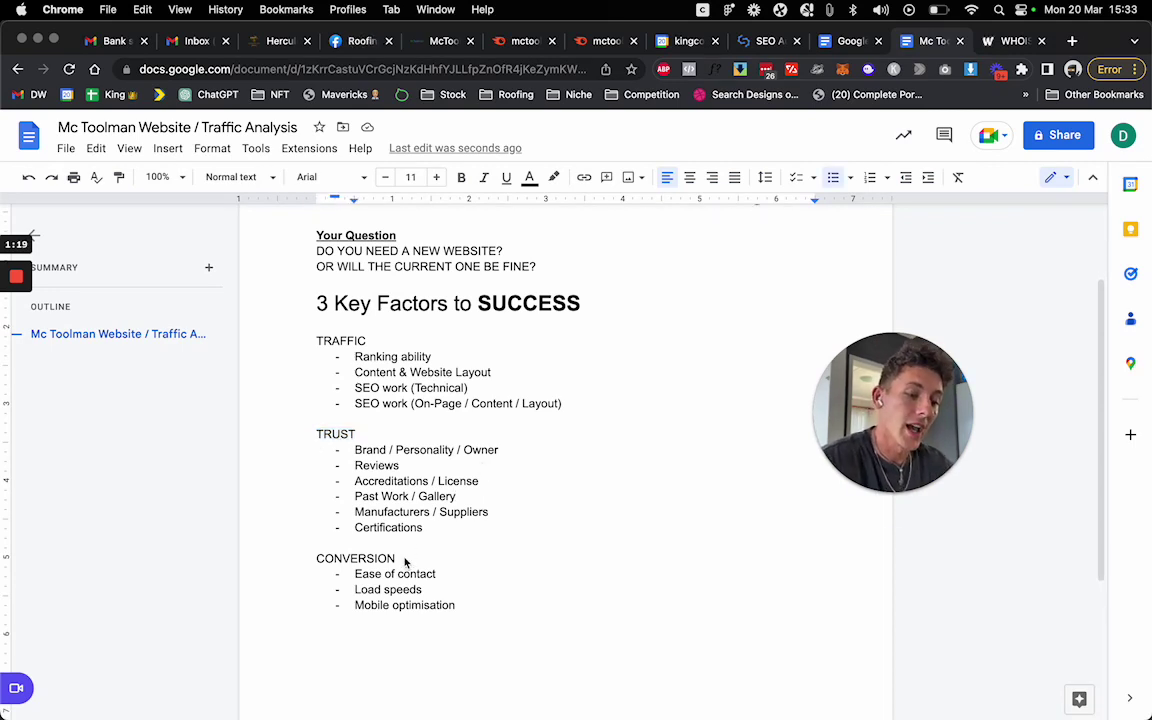
drag(403, 561, 309, 561)
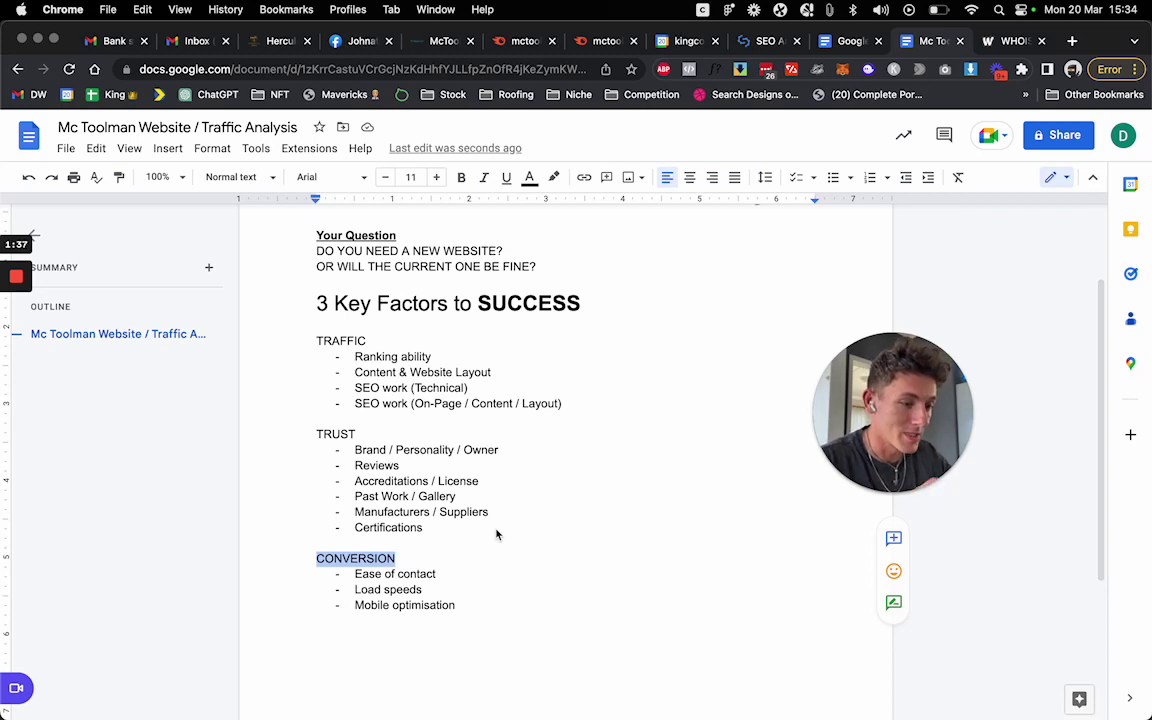
double_click(335, 341)
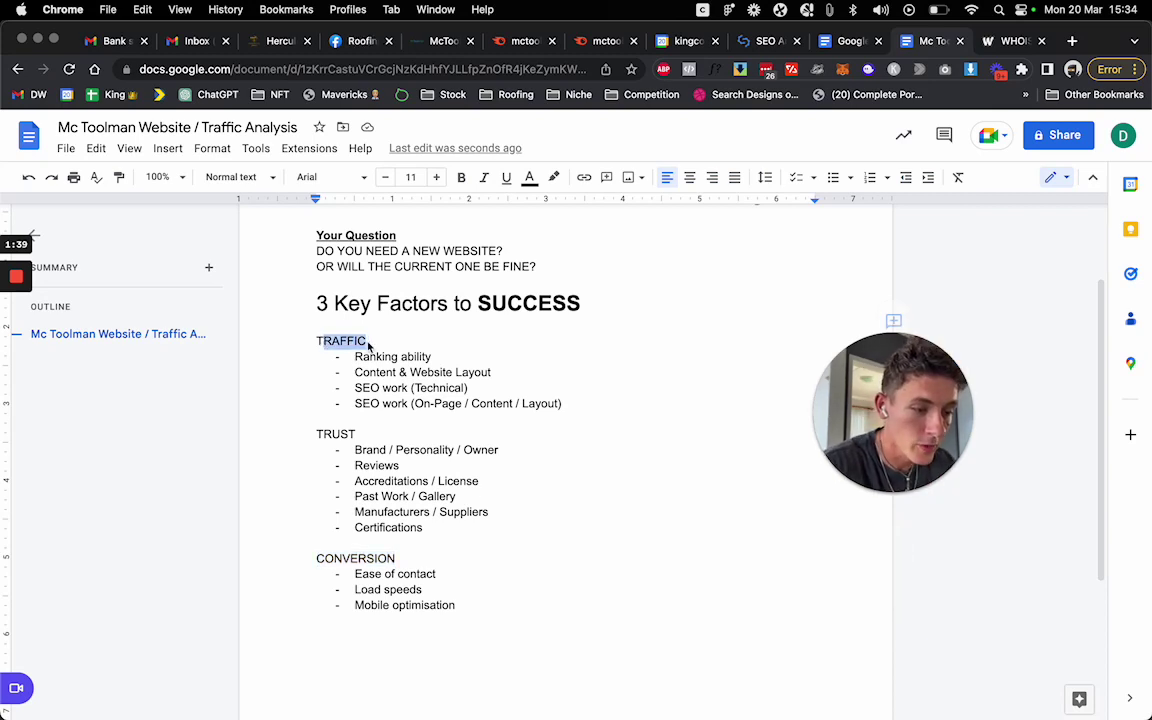
drag(352, 357, 432, 357)
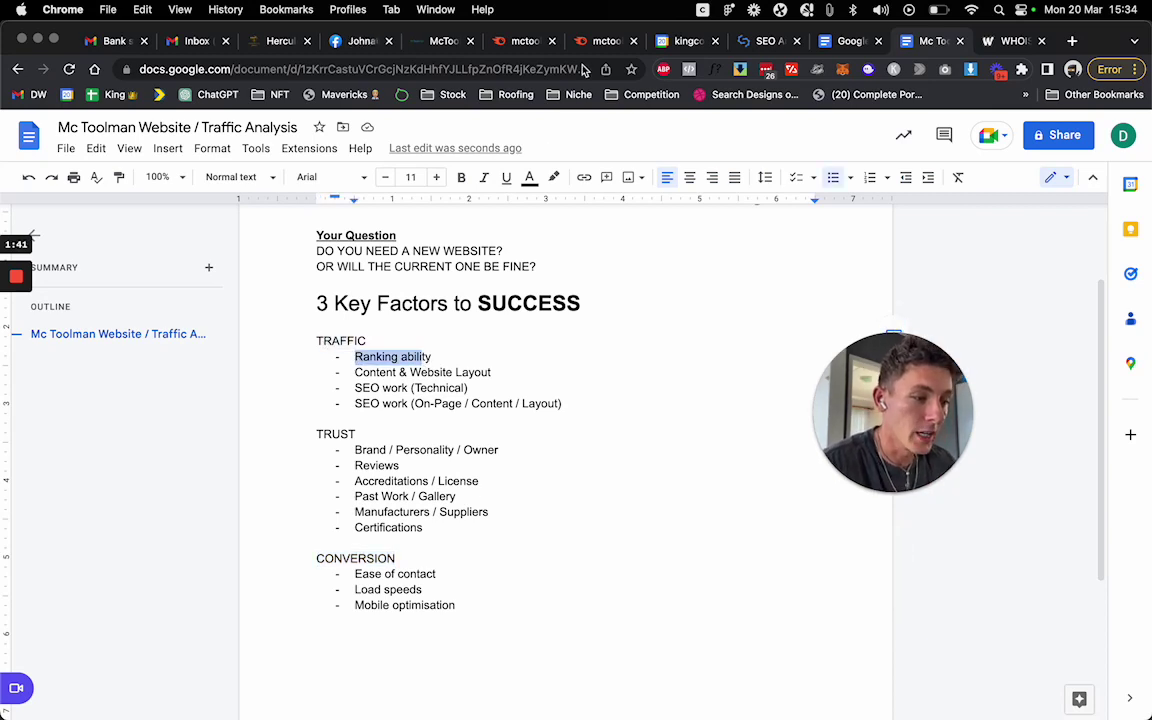
Copy the domain name mctoolman.com from its Semrush Domain Overview report.
click(505, 47)
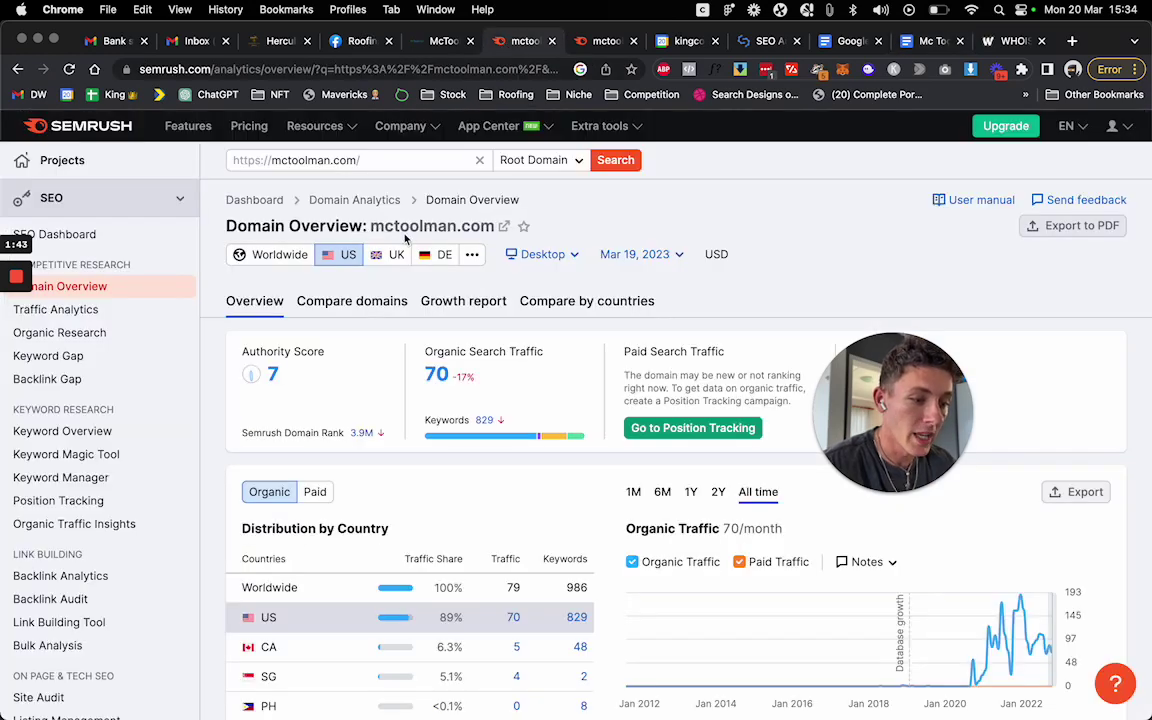
drag(380, 231, 502, 228)
key(super+c)
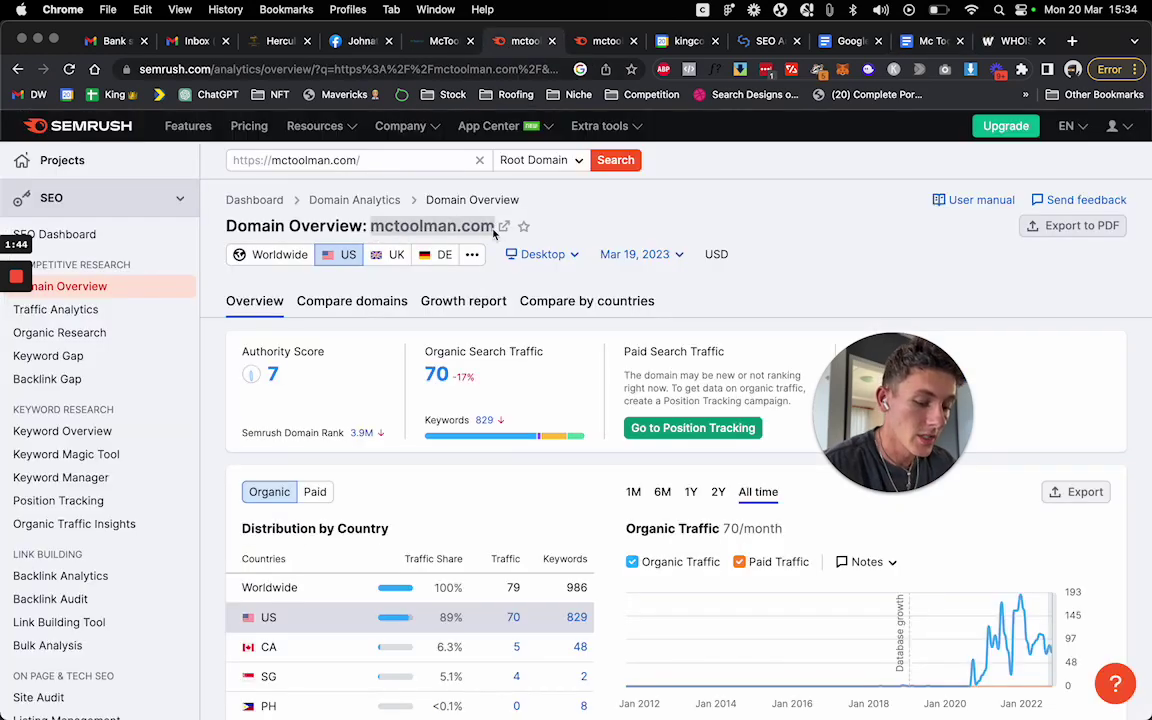
Look up the copied domain mctoolman.com on who.is in a new browser tab.
click(1073, 41)
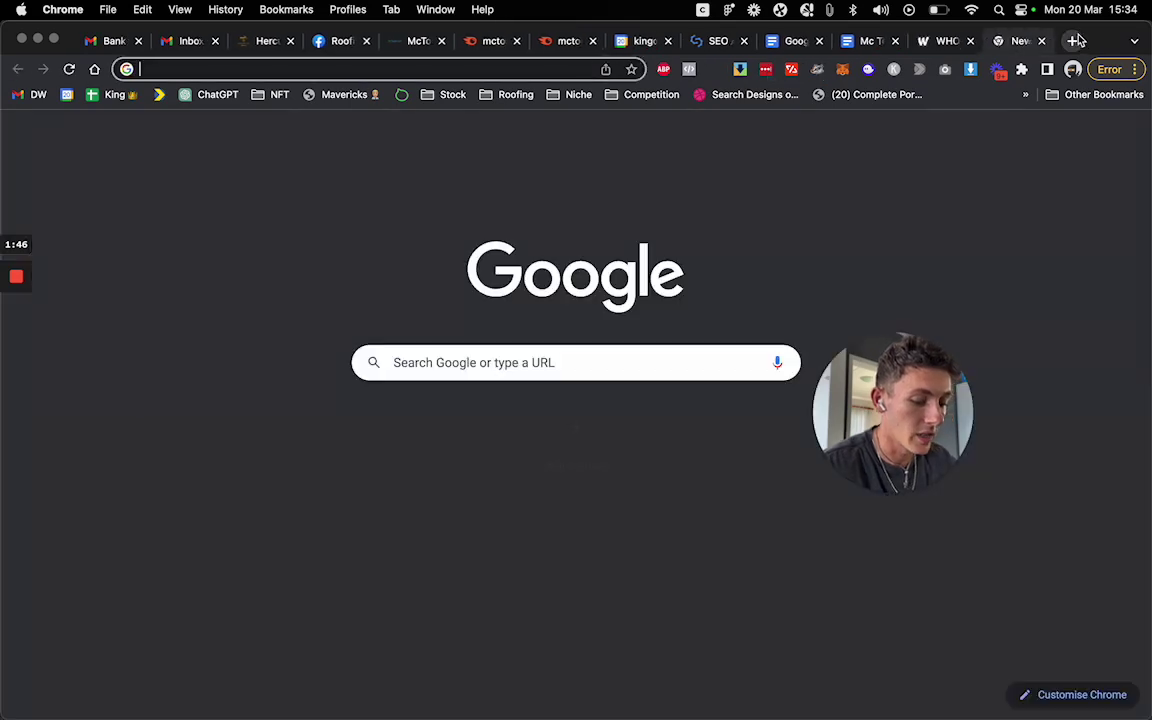
text(who)
key(Return)
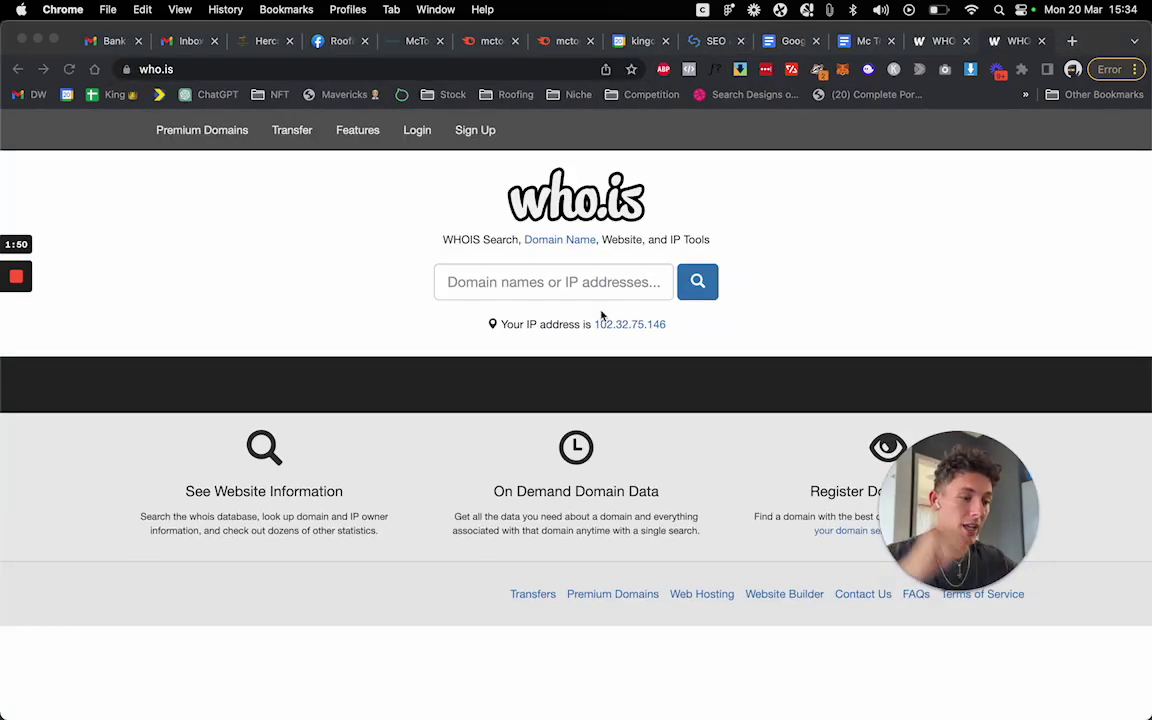
click(603, 287)
key(super+v)
click(697, 281)
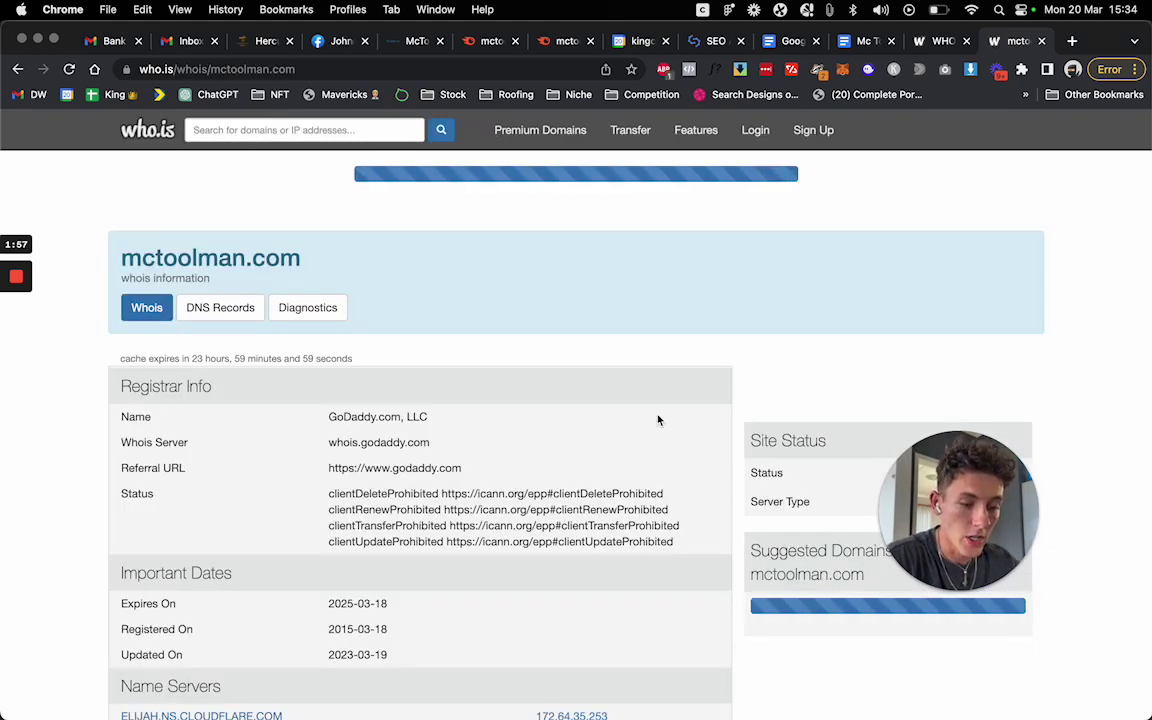
Examine the important dates in the domain's WHOIS record, highlighting the registration date.
scroll(312, 681, down, 5)
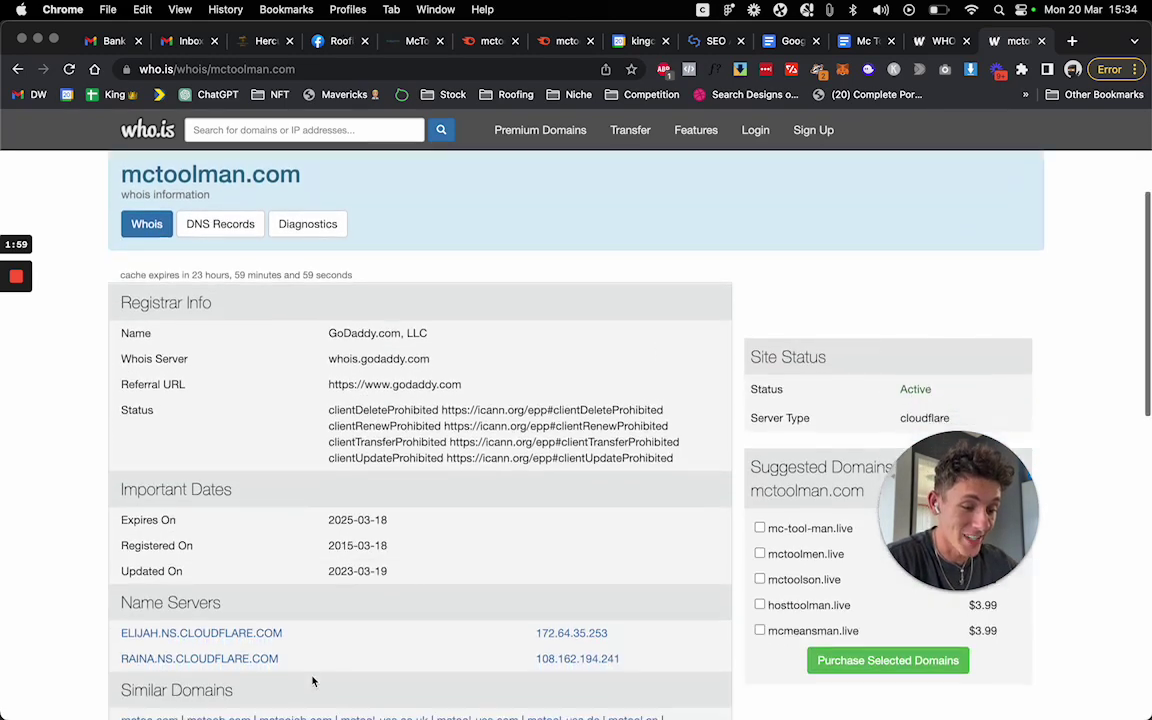
drag(387, 531, 324, 535)
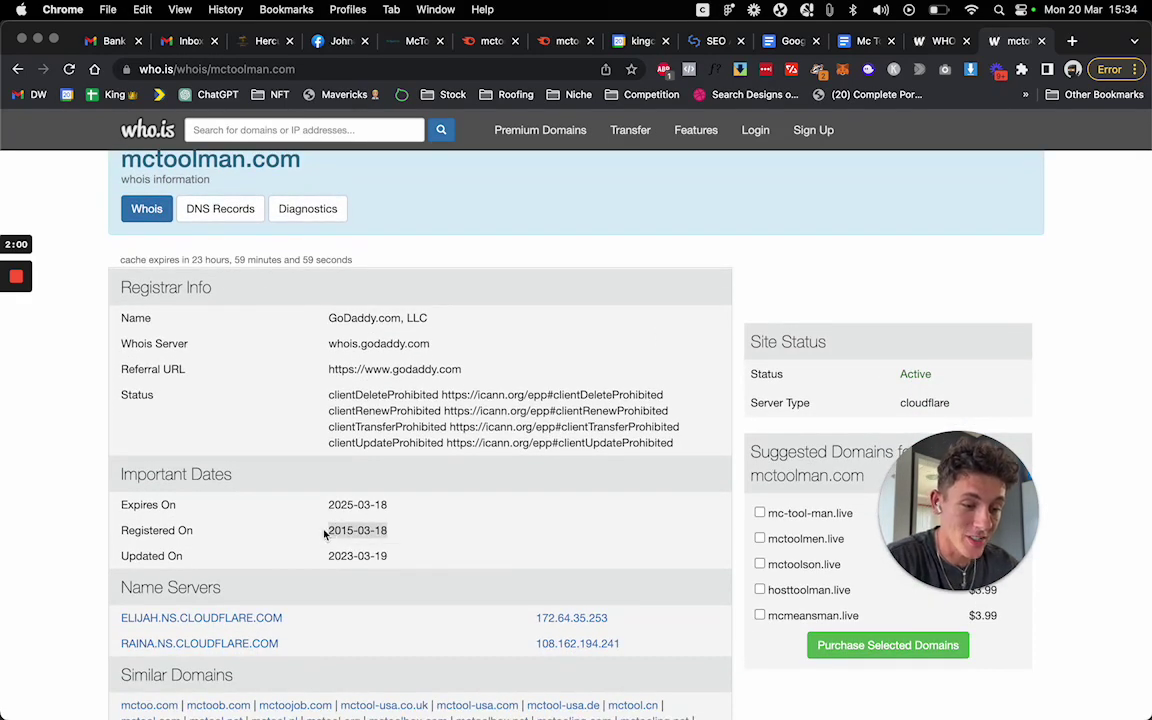
click(434, 495)
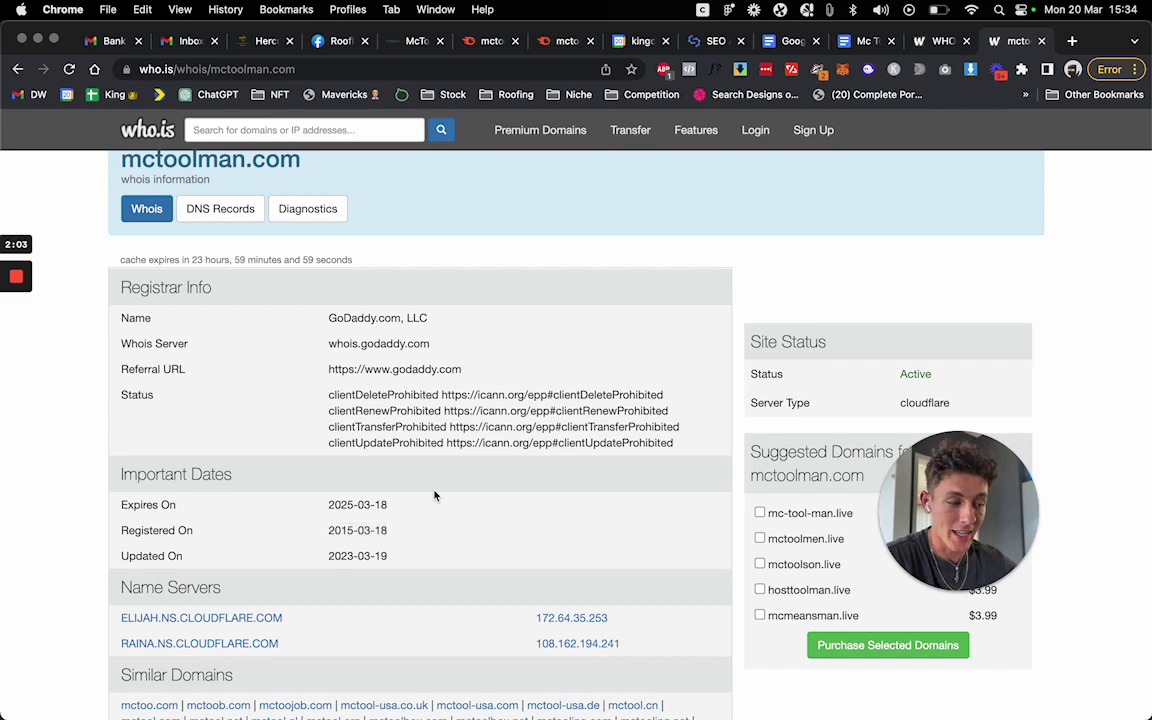
scroll(434, 495, up, 5)
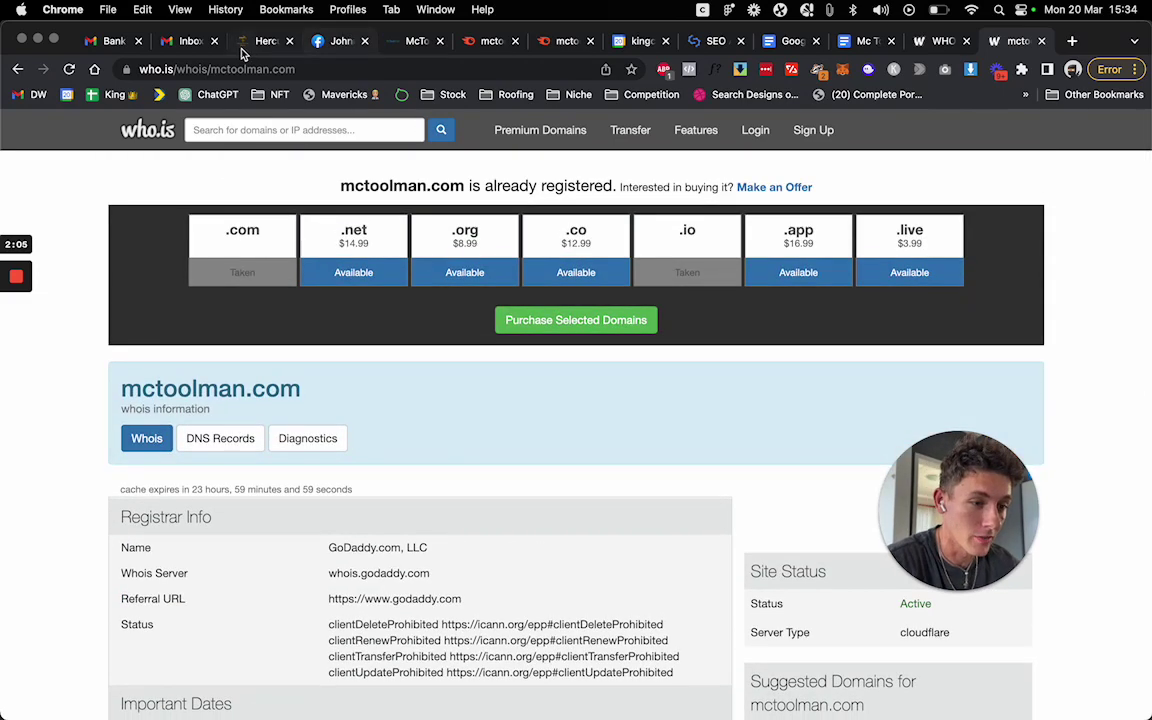
Return to the Semrush Domain Overview and examine the all-time organic traffic graph for mctoolman.com.
click(505, 40)
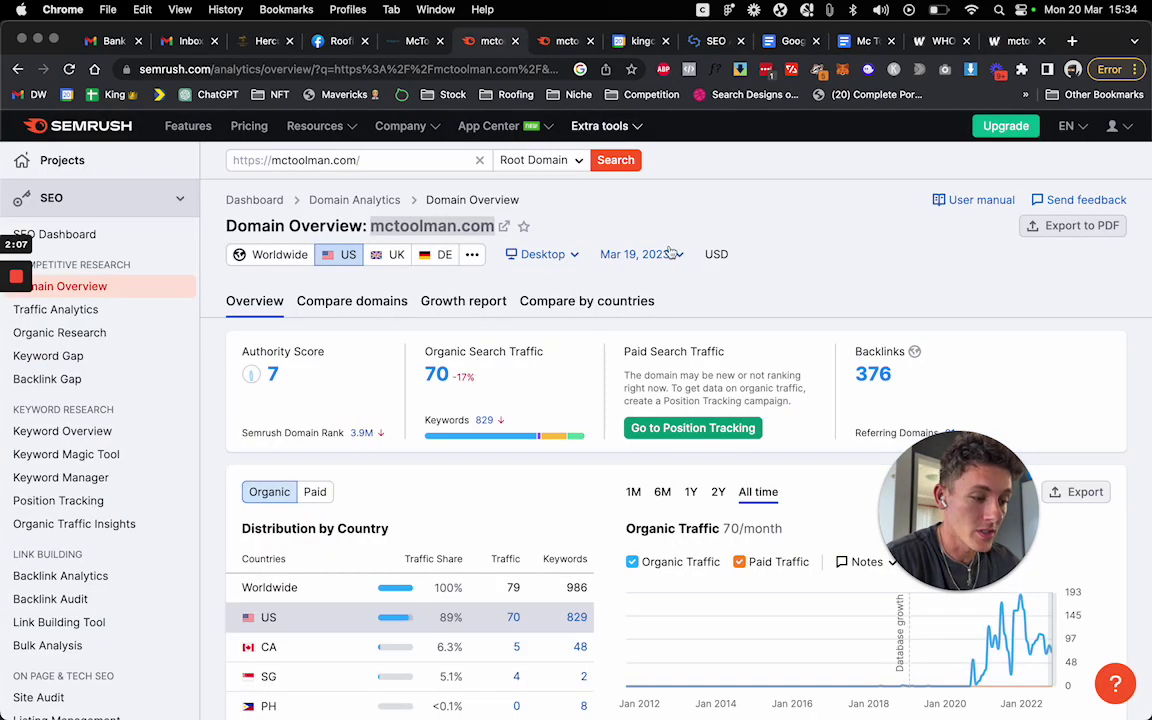
scroll(880, 480, down, 2)
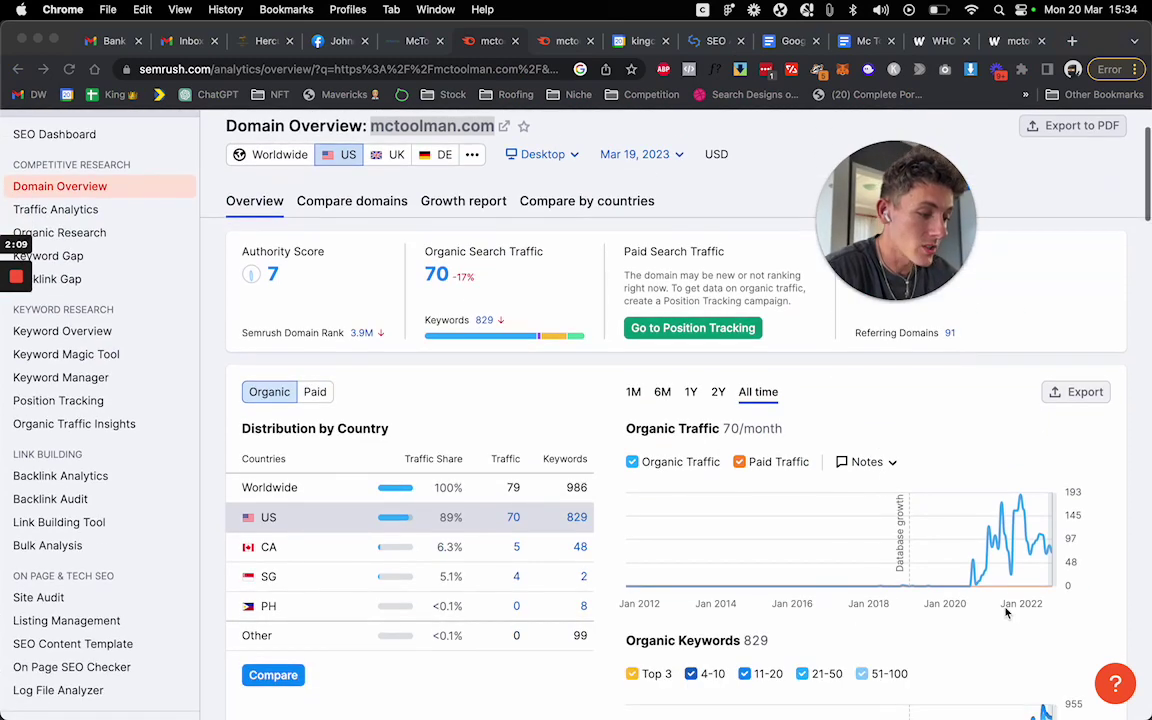
mouse_move(969, 584)
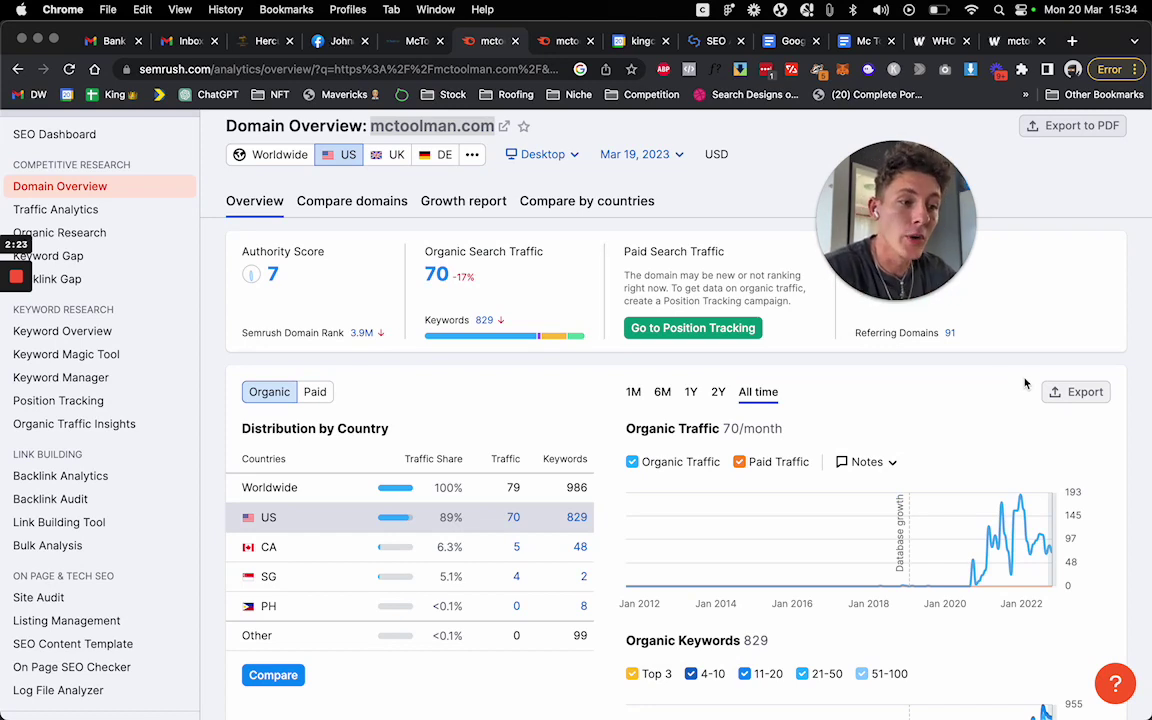
Return to the Mc Toolman analysis document and enter a score of 8/10 beside the Ranking ability item.
click(790, 41)
click(716, 46)
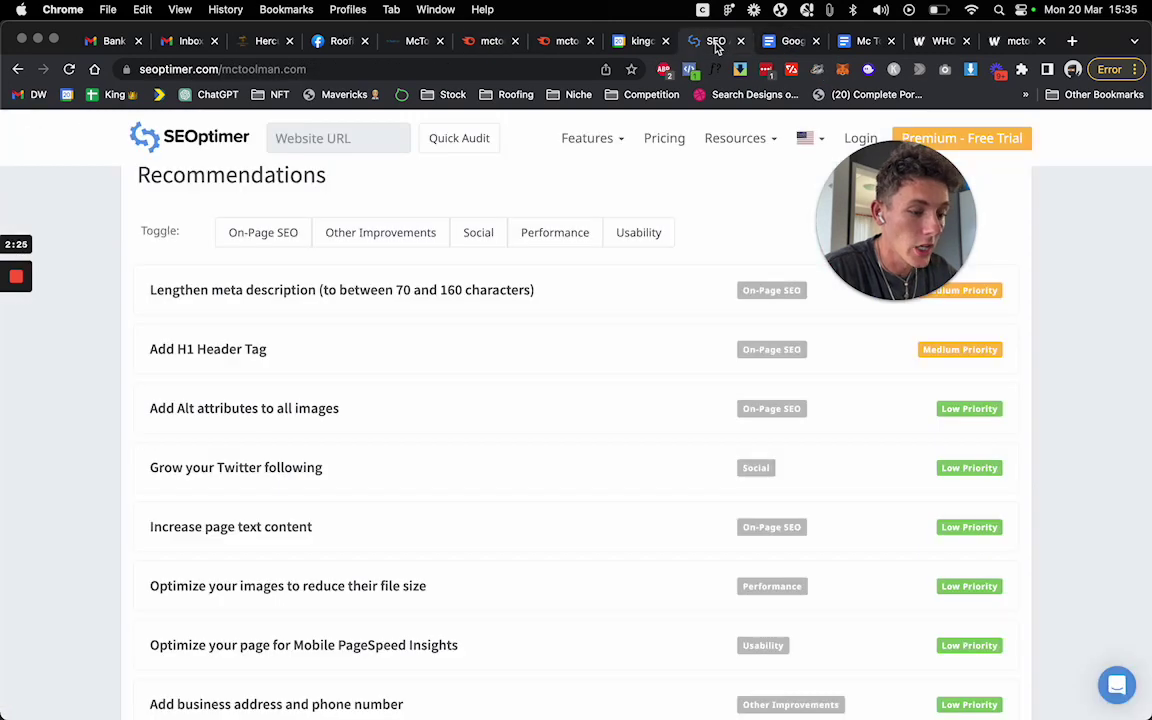
click(790, 41)
click(865, 41)
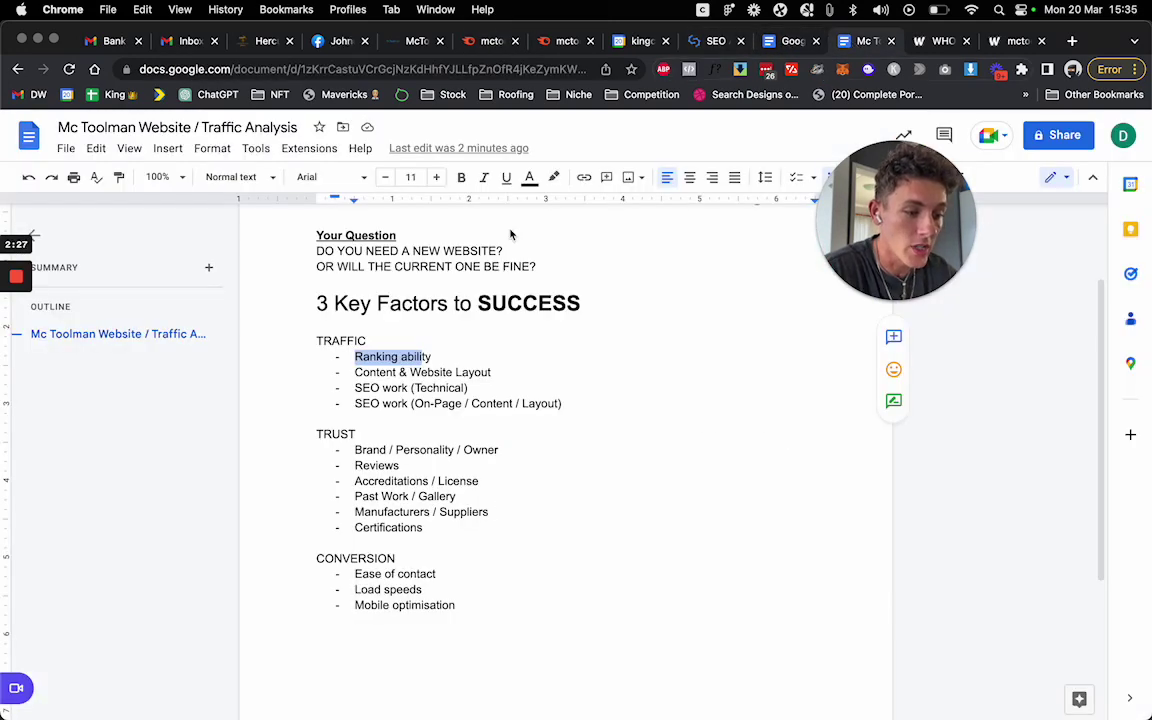
click(494, 362)
key(shift+Return)
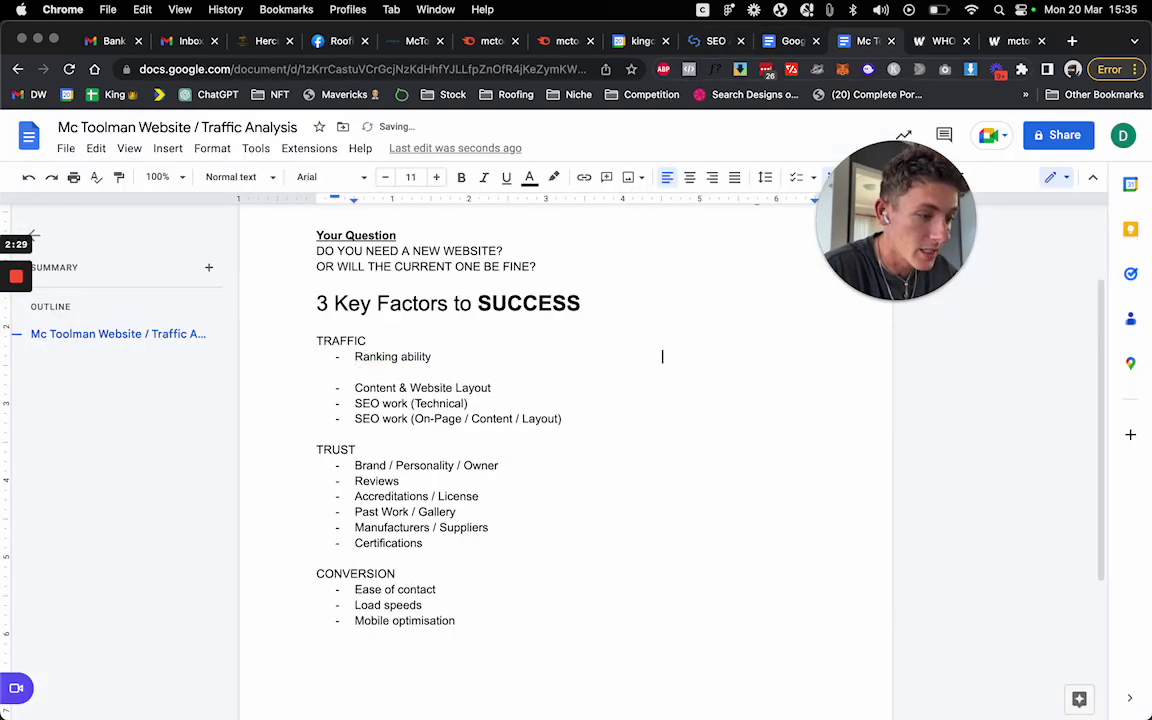
key(BackSpace)
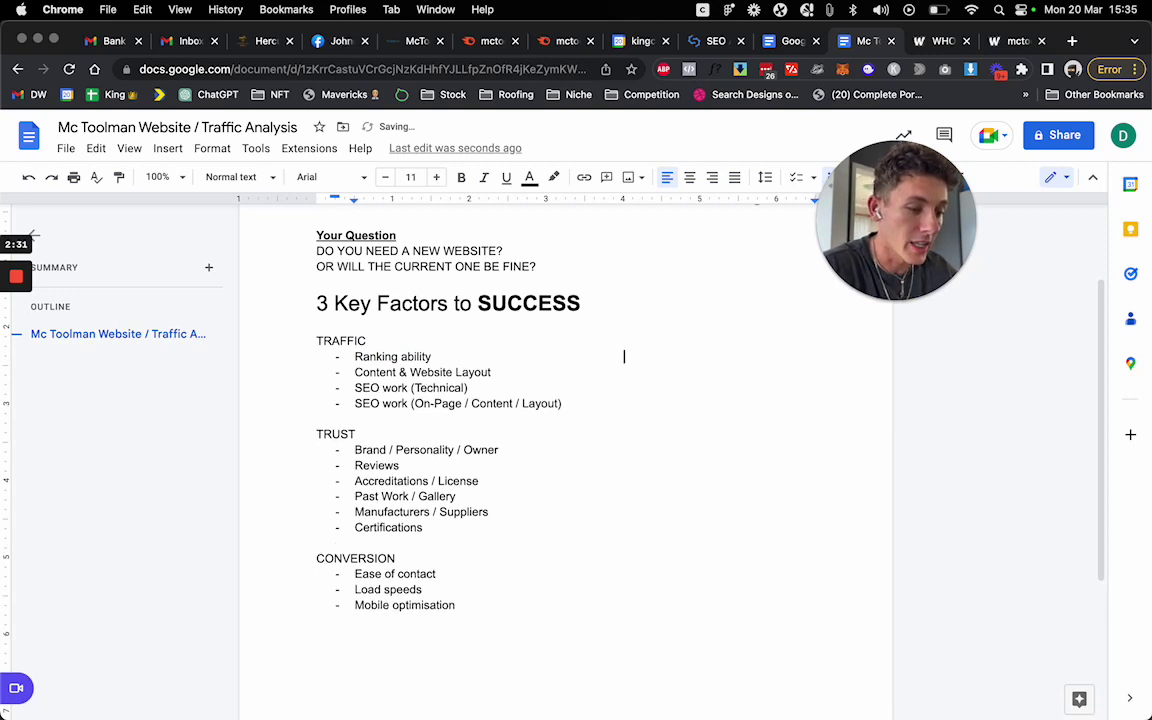
text(8/10)
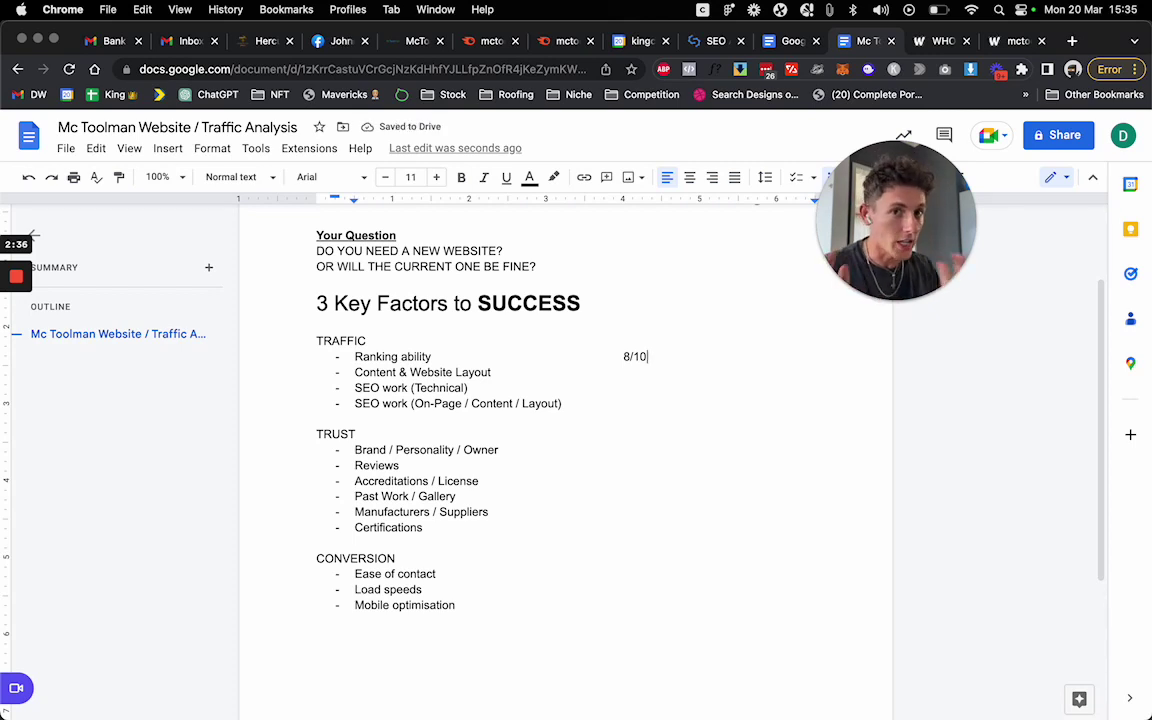
Switch to the mctoolman.com homepage and examine its banner, services, awards and map sections, highlighting the main banner headline.
click(529, 378)
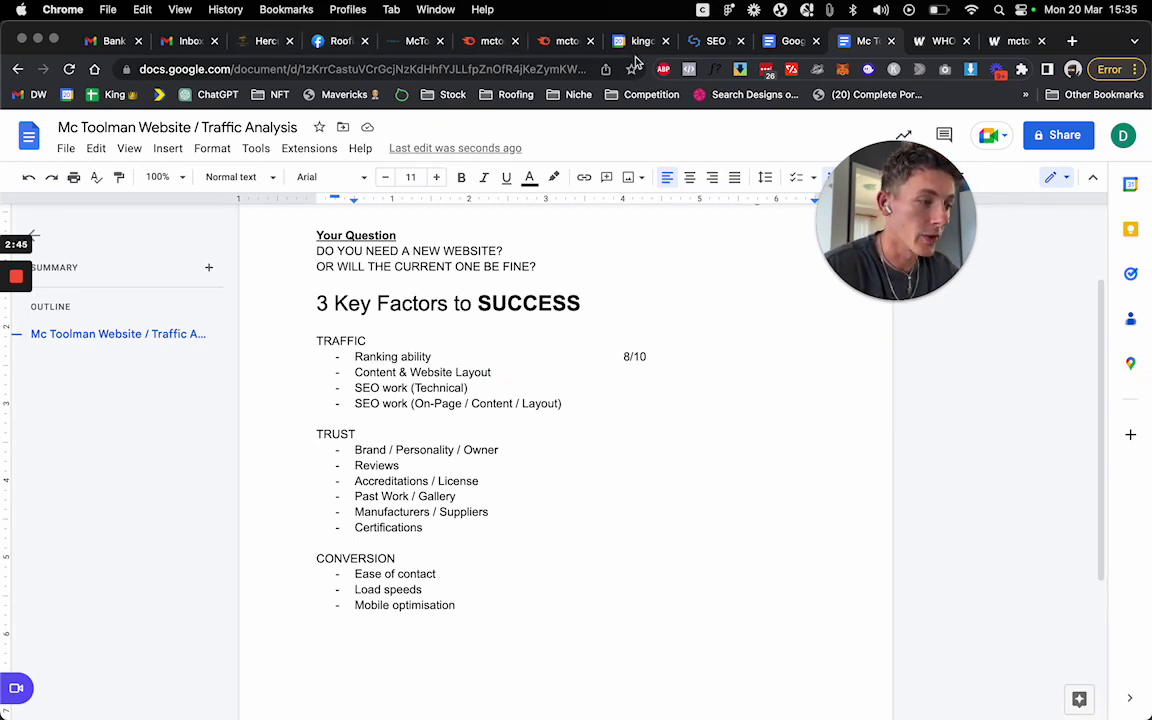
click(16, 342)
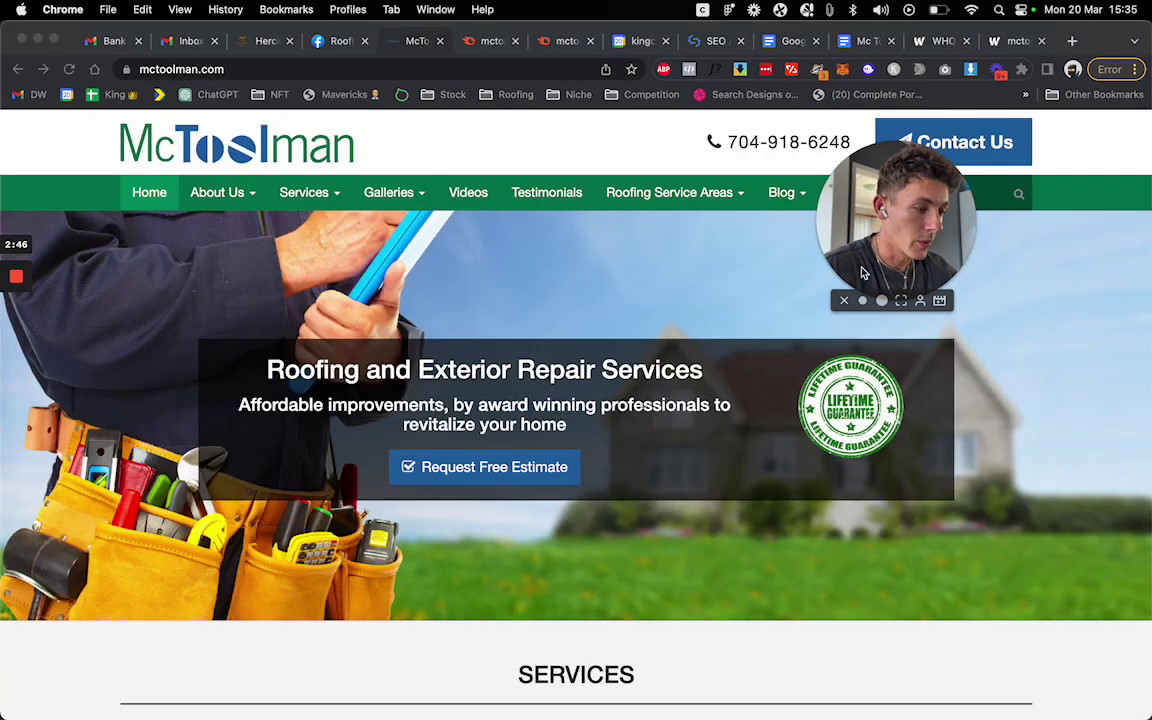
drag(895, 230, 1027, 320)
scroll(805, 332, down, 10)
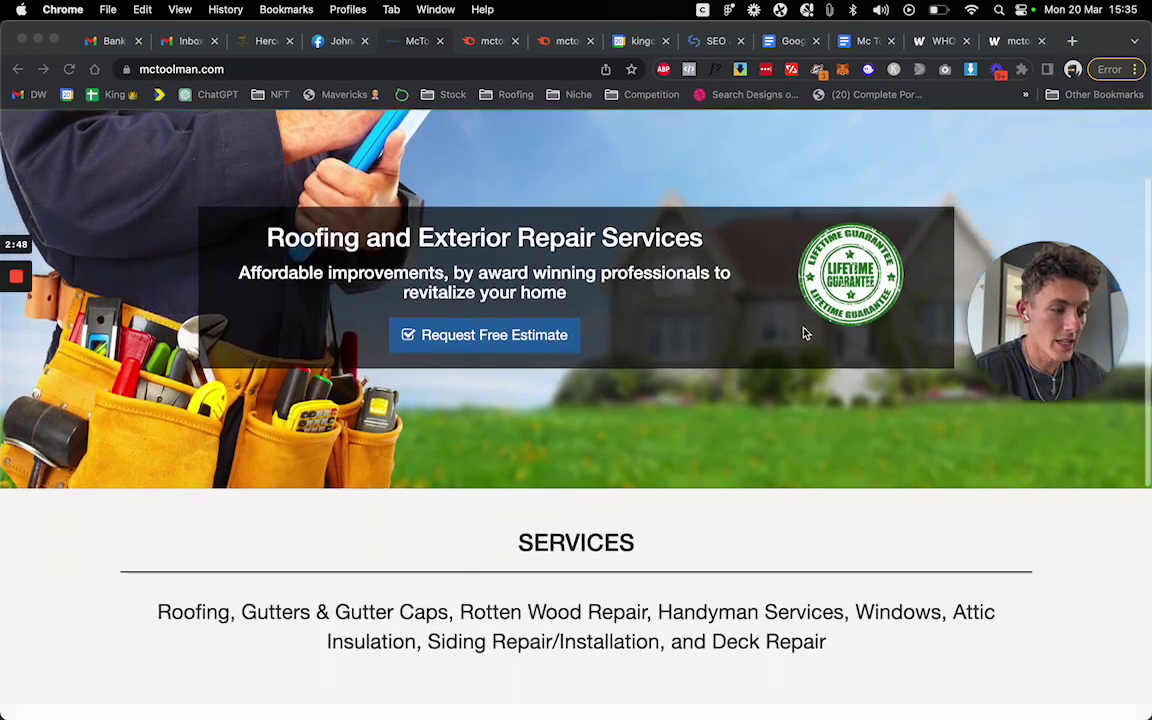
scroll(805, 332, up, 10)
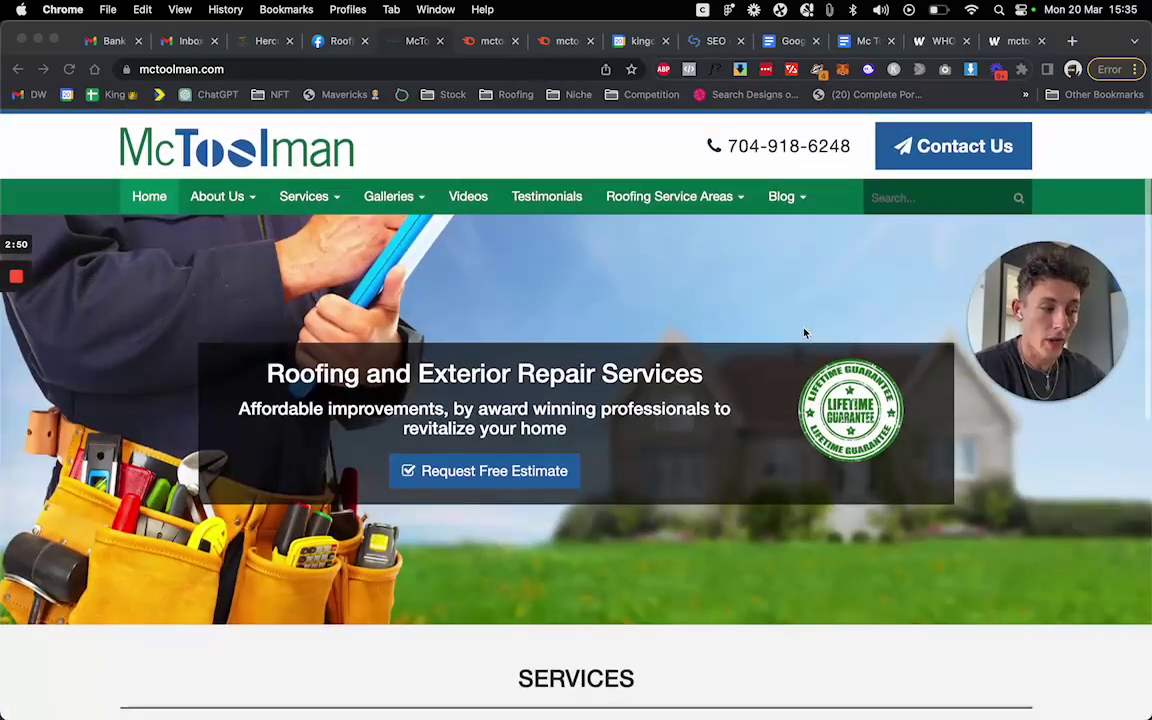
mouse_move(5, 337)
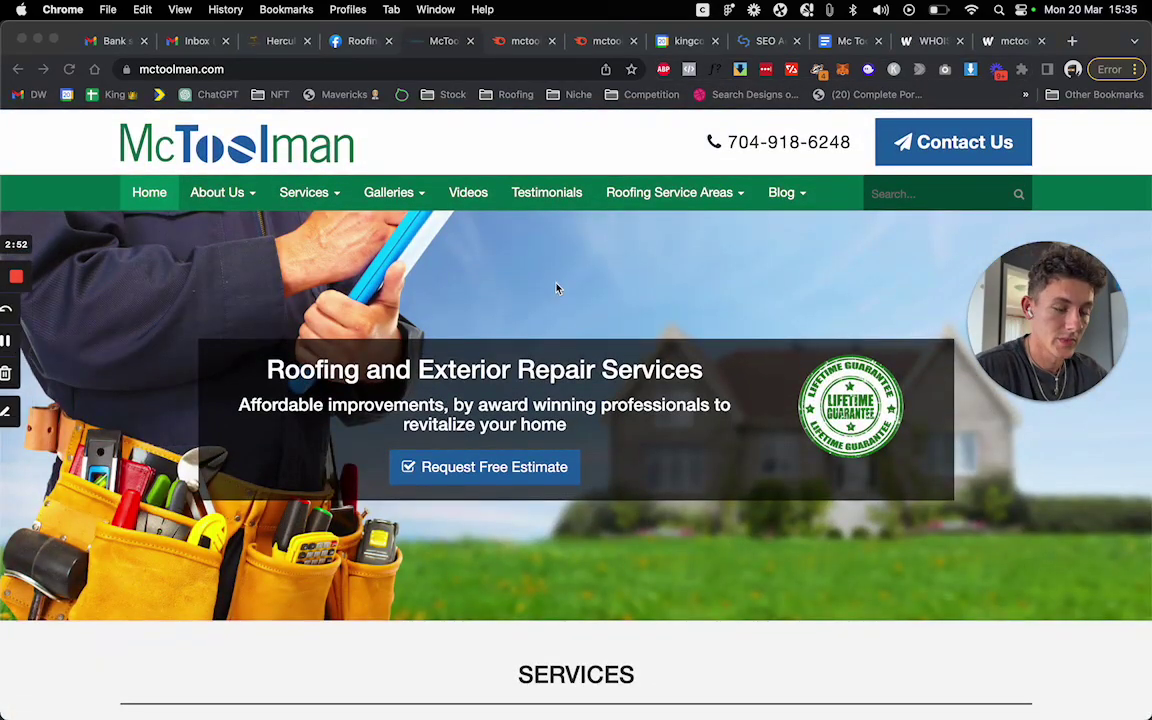
scroll(834, 362, down, 5)
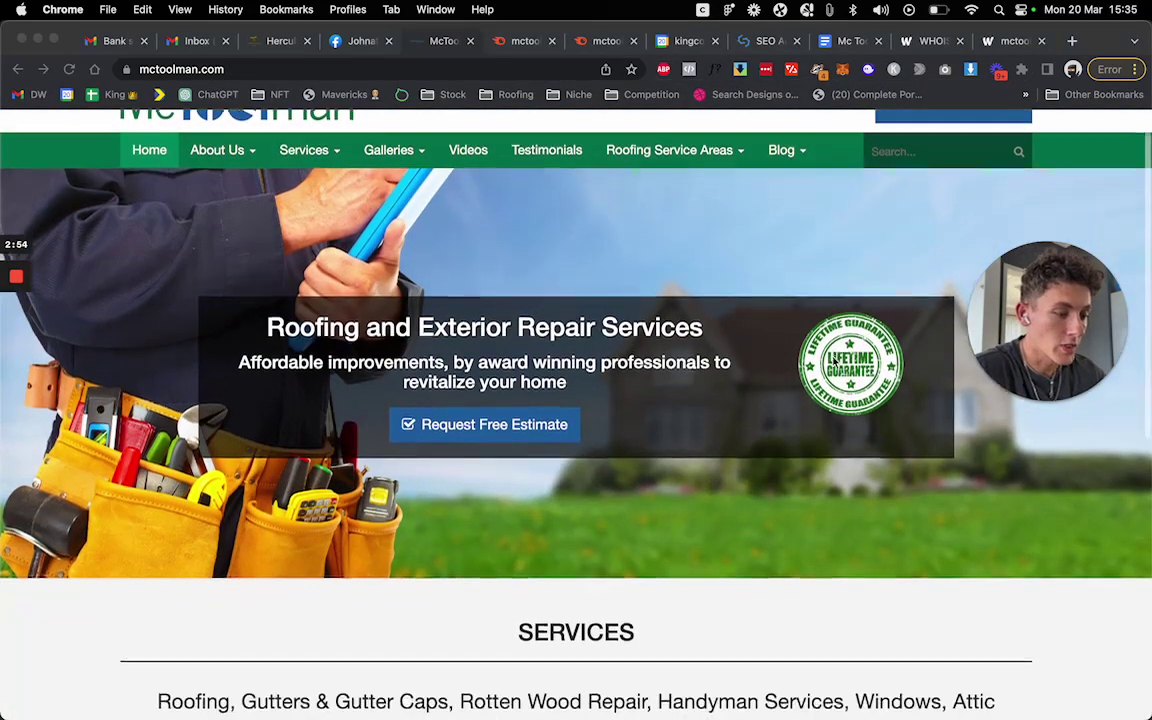
scroll(834, 362, down, 3)
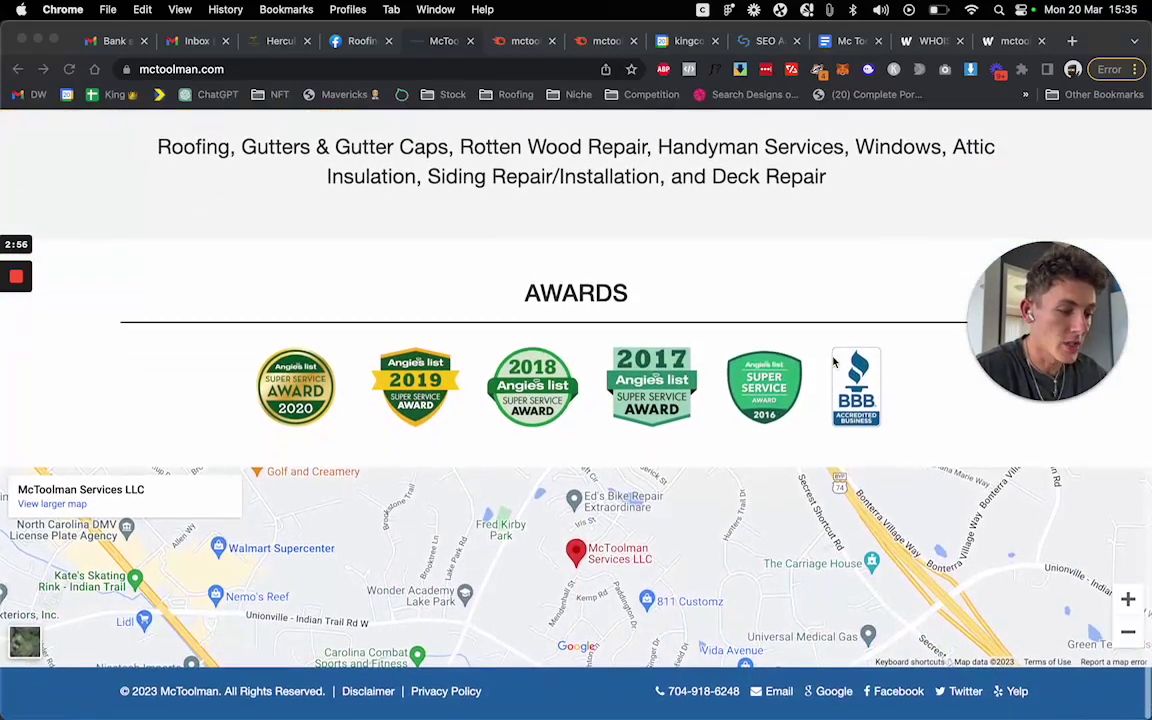
scroll(834, 362, up, 10)
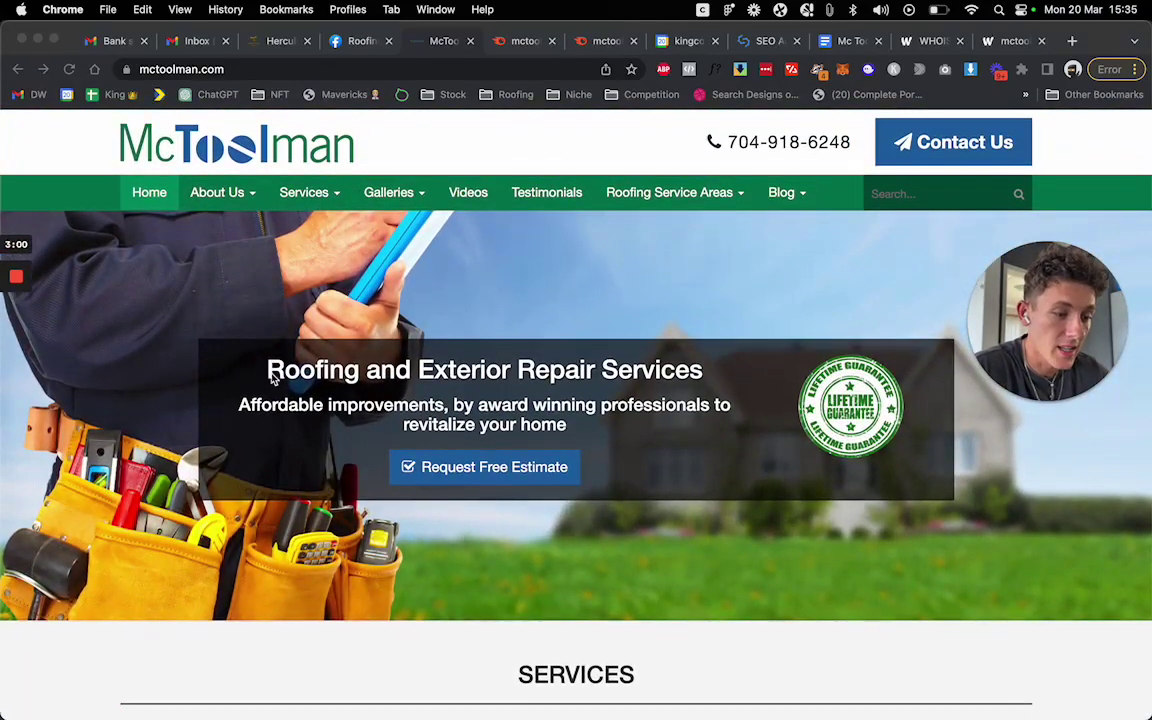
drag(700, 372, 289, 380)
click(300, 378)
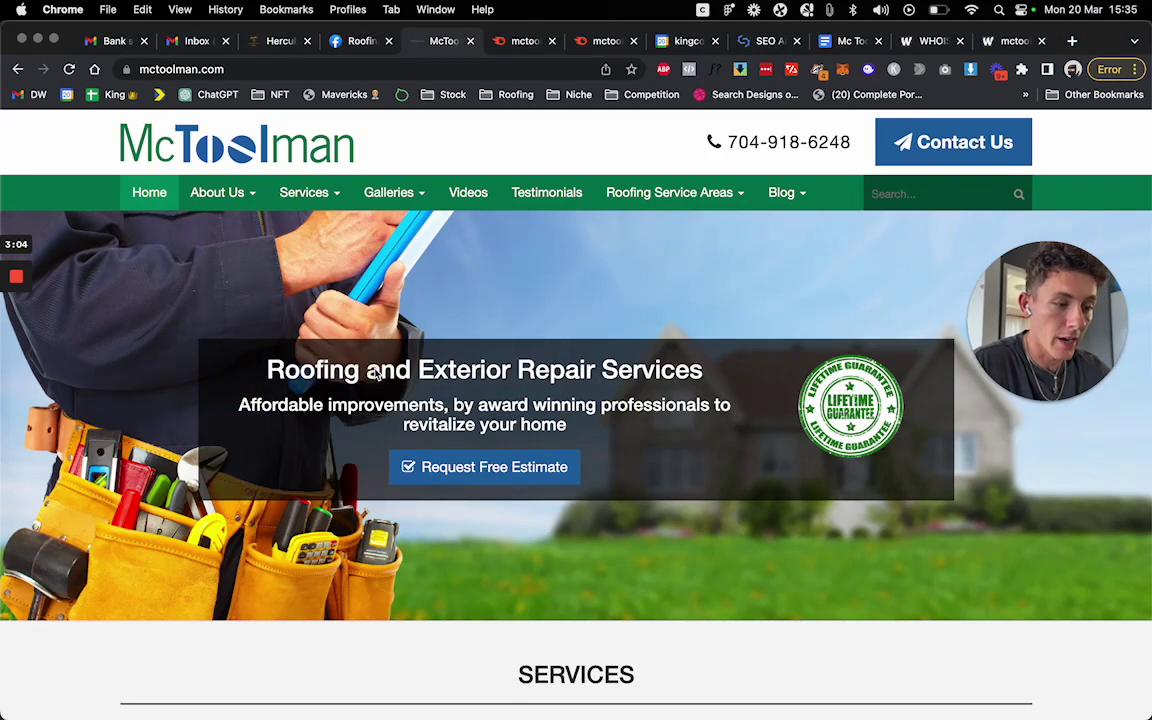
Zoom out the embedded McToolman Services LLC map near the homepage footer to view the business location across the southeastern states.
scroll(377, 372, down, 15)
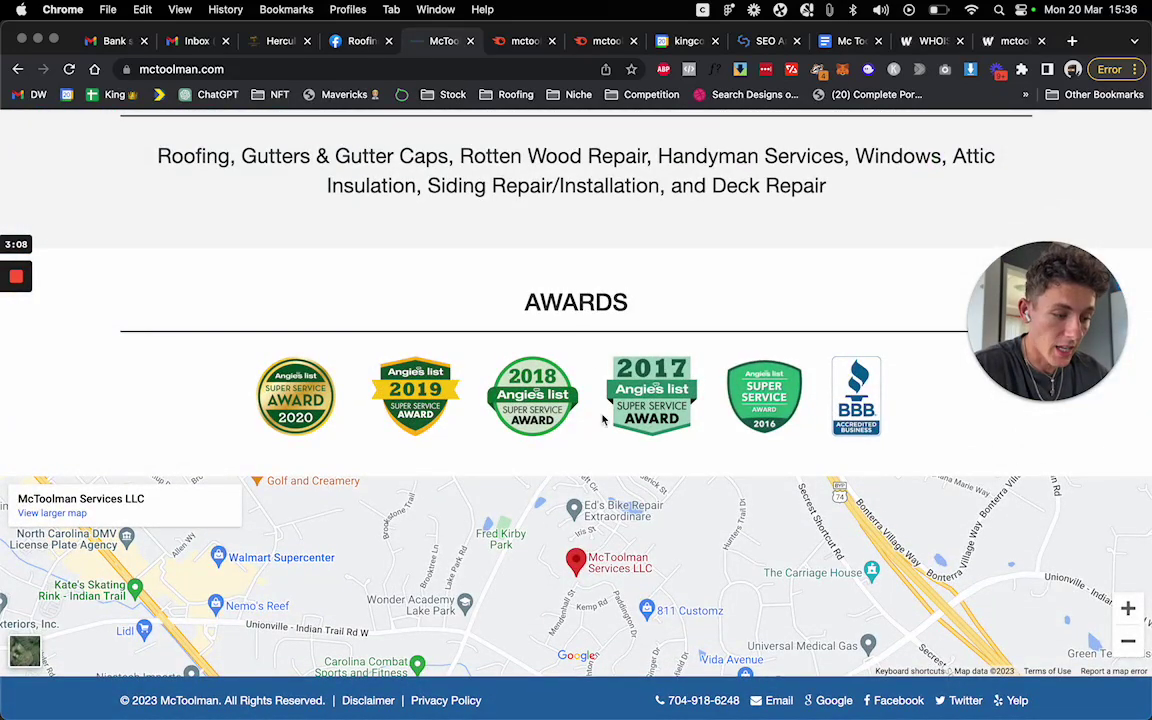
click(1127, 642)
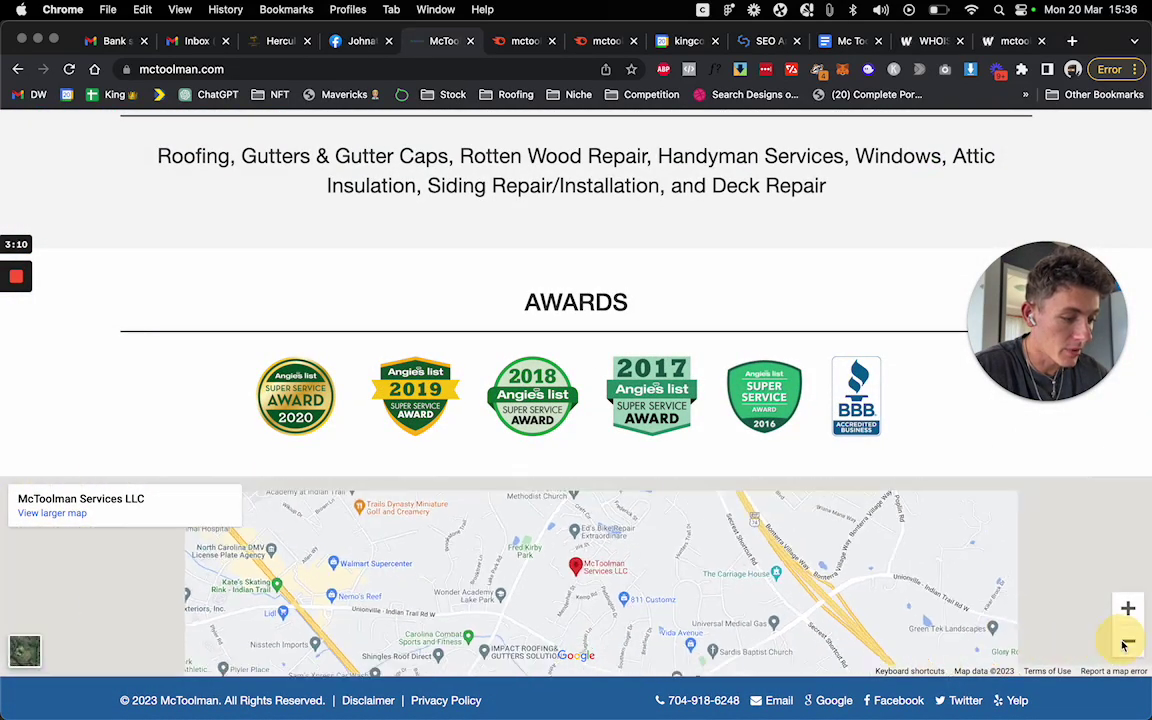
click(1126, 645)
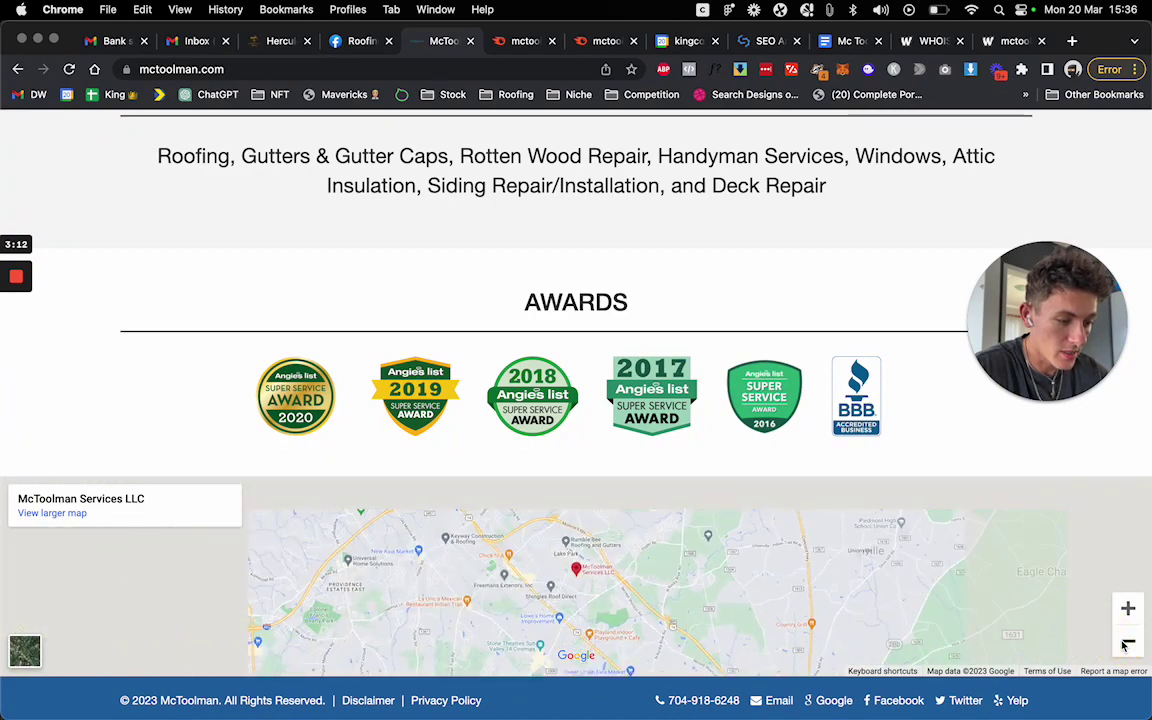
click(1126, 645)
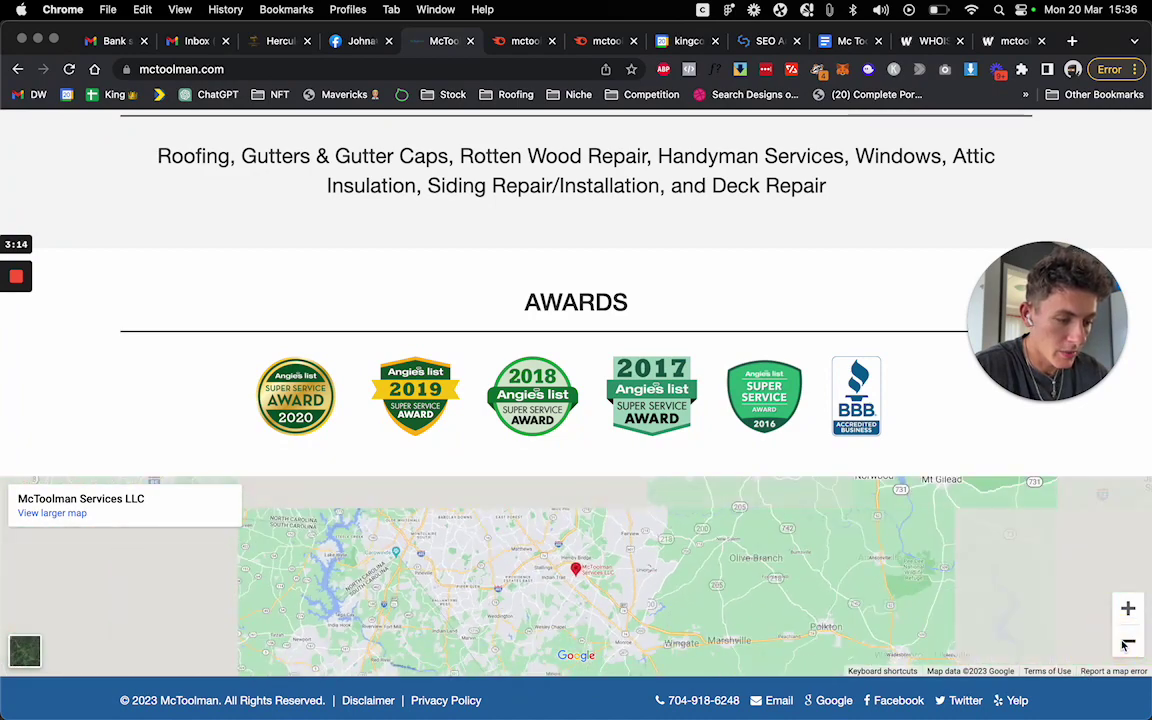
click(1126, 645)
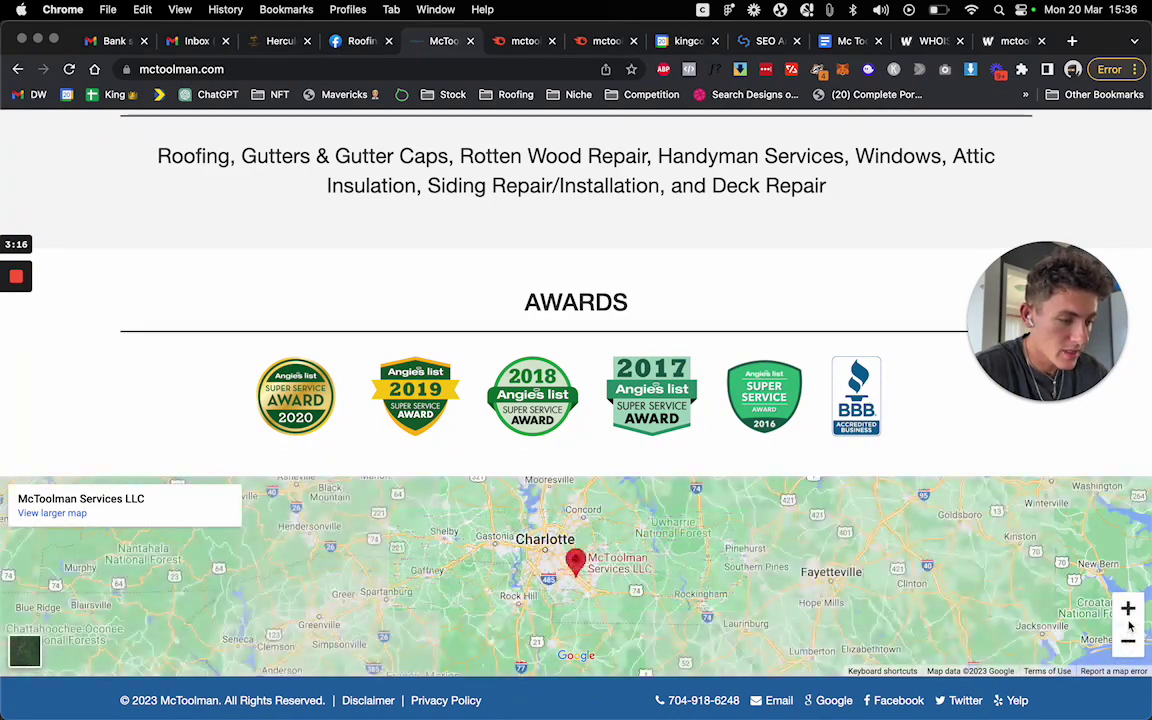
click(1127, 644)
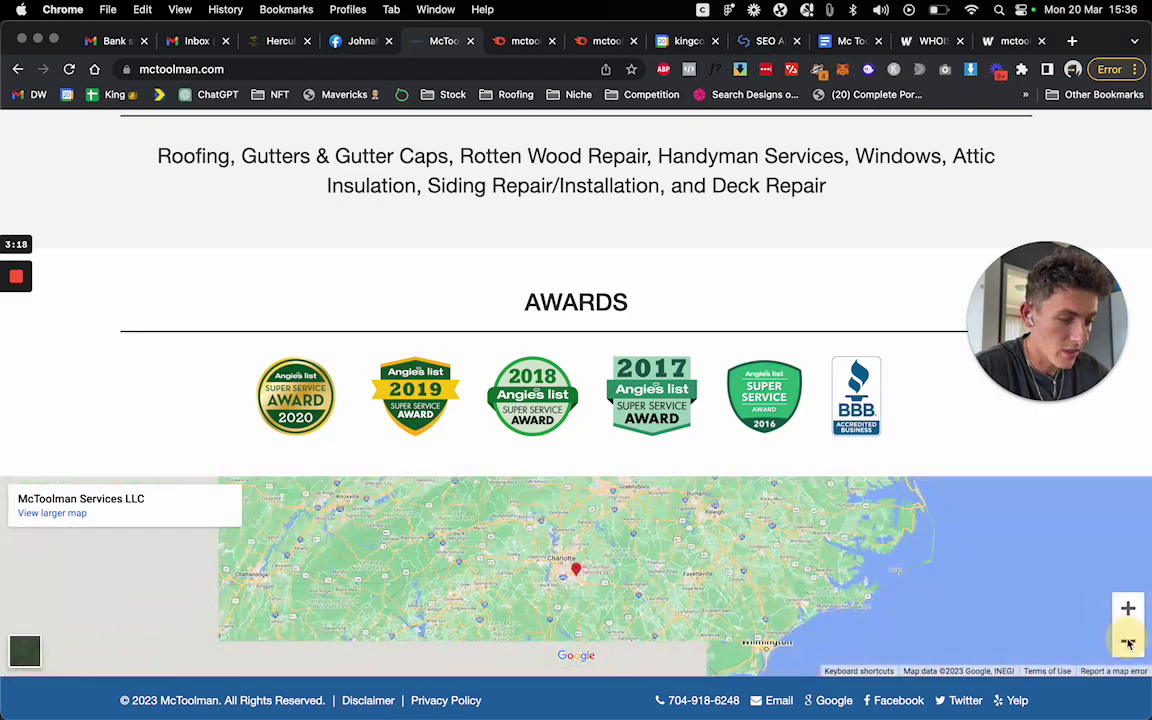
click(1127, 644)
click(1127, 644)
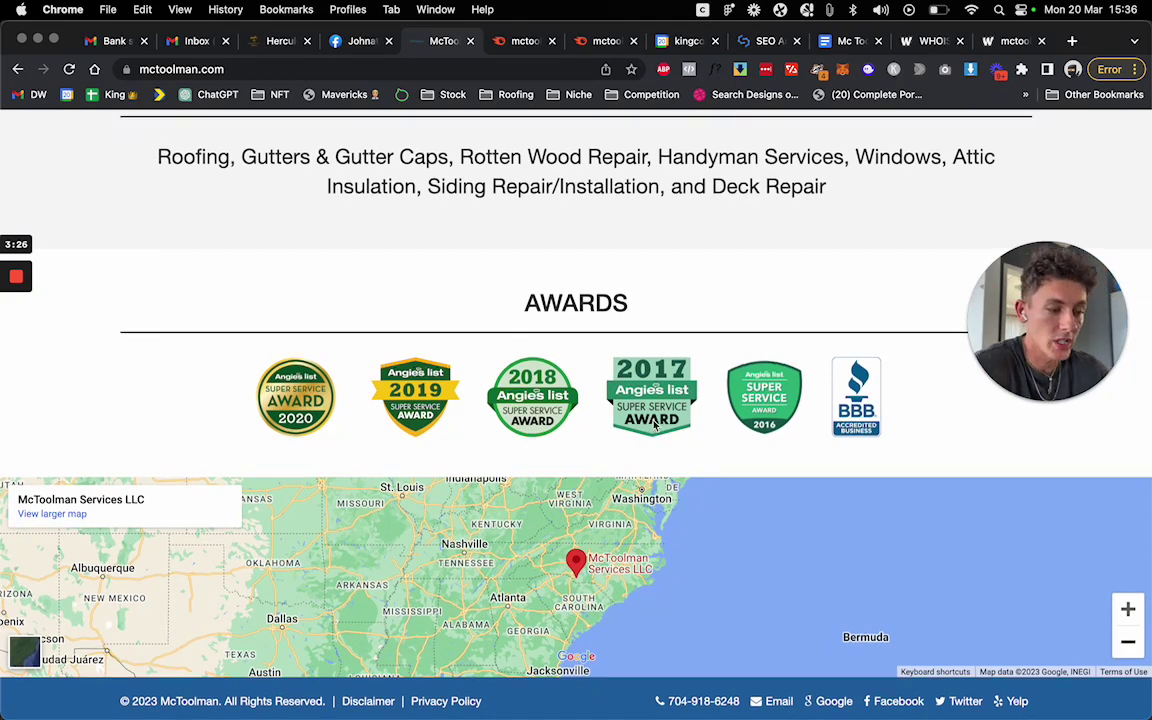
Re-examine the homepage's services list and awards badges, and highlight the "Roofing and Exterior Repair Services" headline.
scroll(630, 535, up, 20)
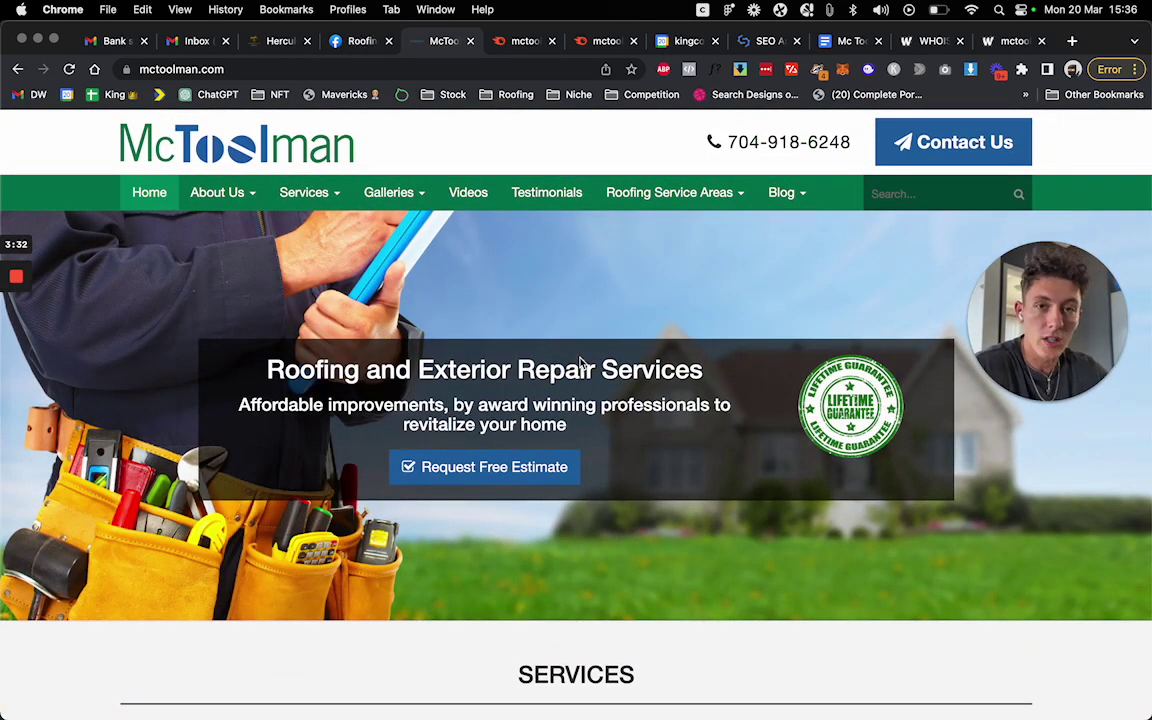
scroll(581, 364, down, 5)
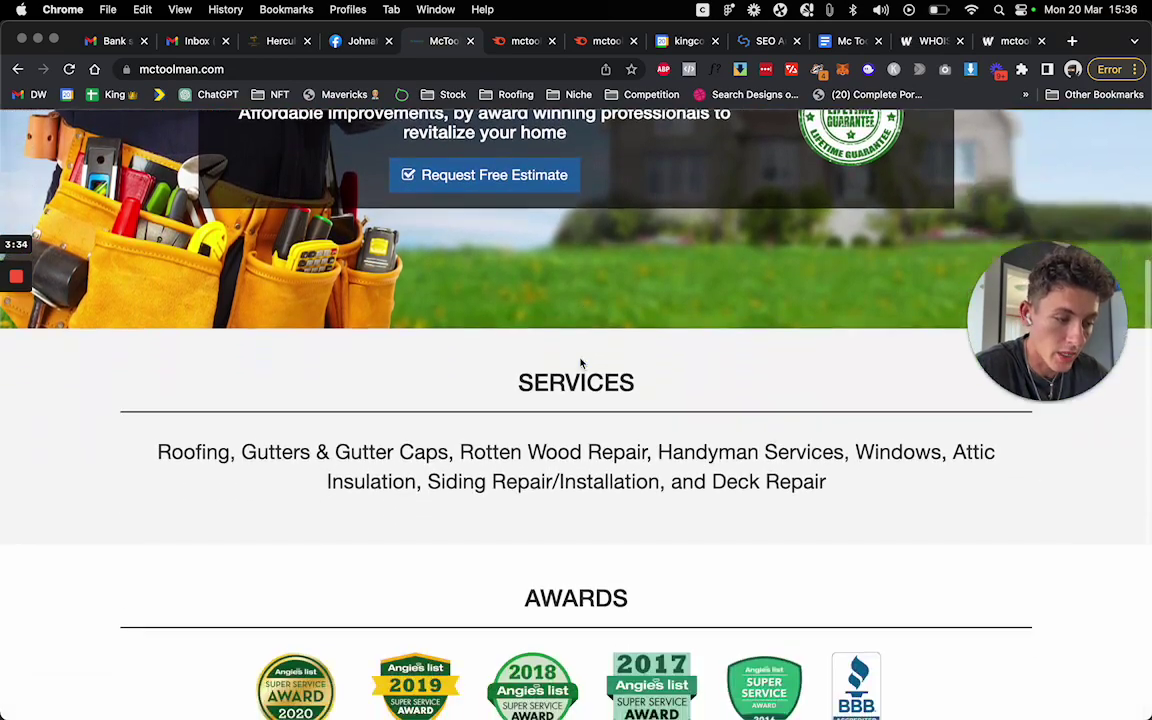
scroll(581, 364, down, 4)
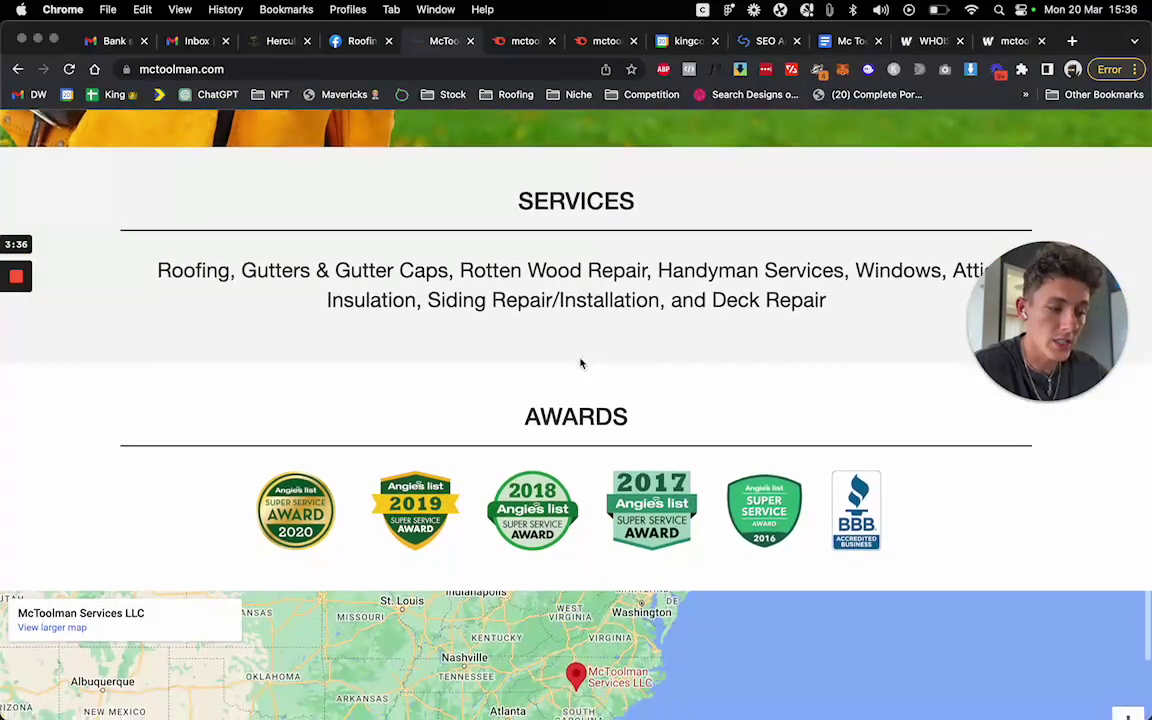
scroll(581, 364, down, 3)
scroll(581, 364, up, 10)
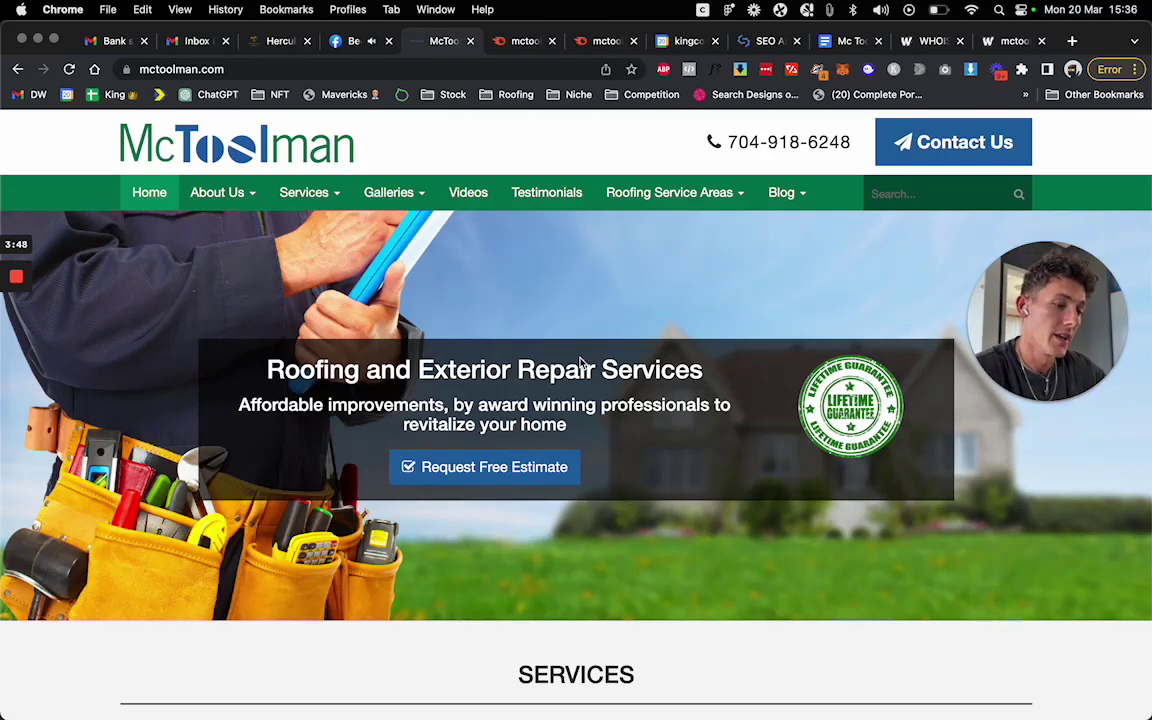
scroll(658, 442, down, 7)
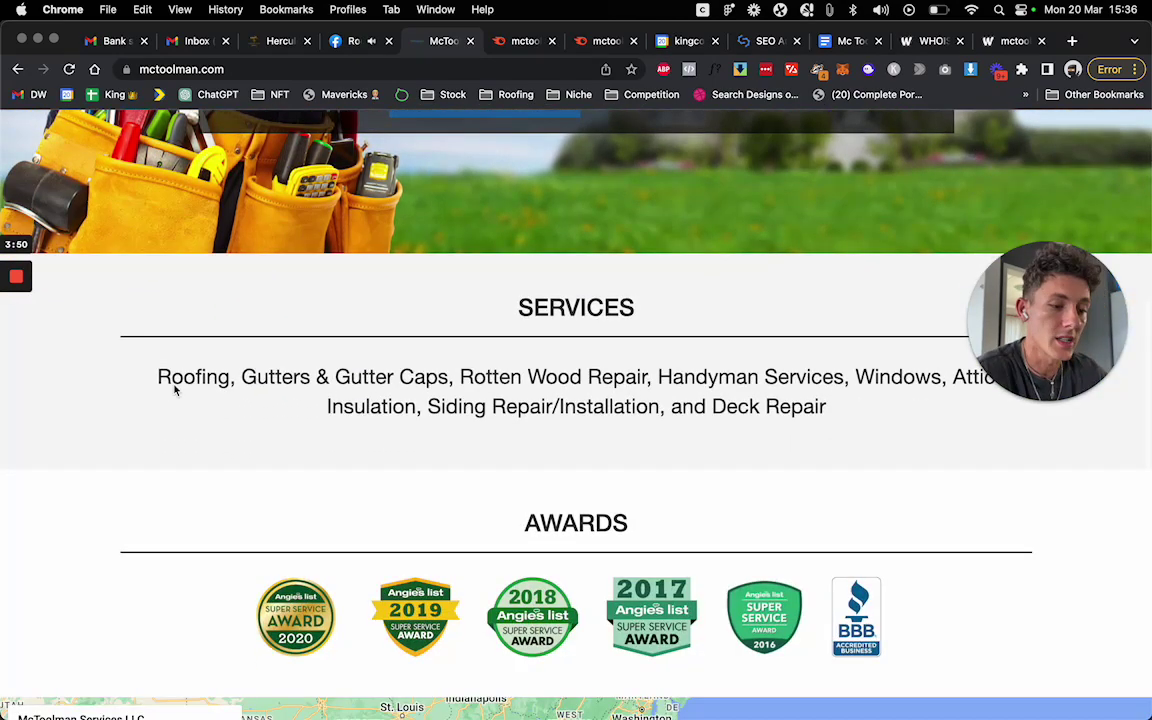
scroll(485, 335, up, 5)
drag(250, 242, 738, 253)
click(663, 245)
right_click(590, 247)
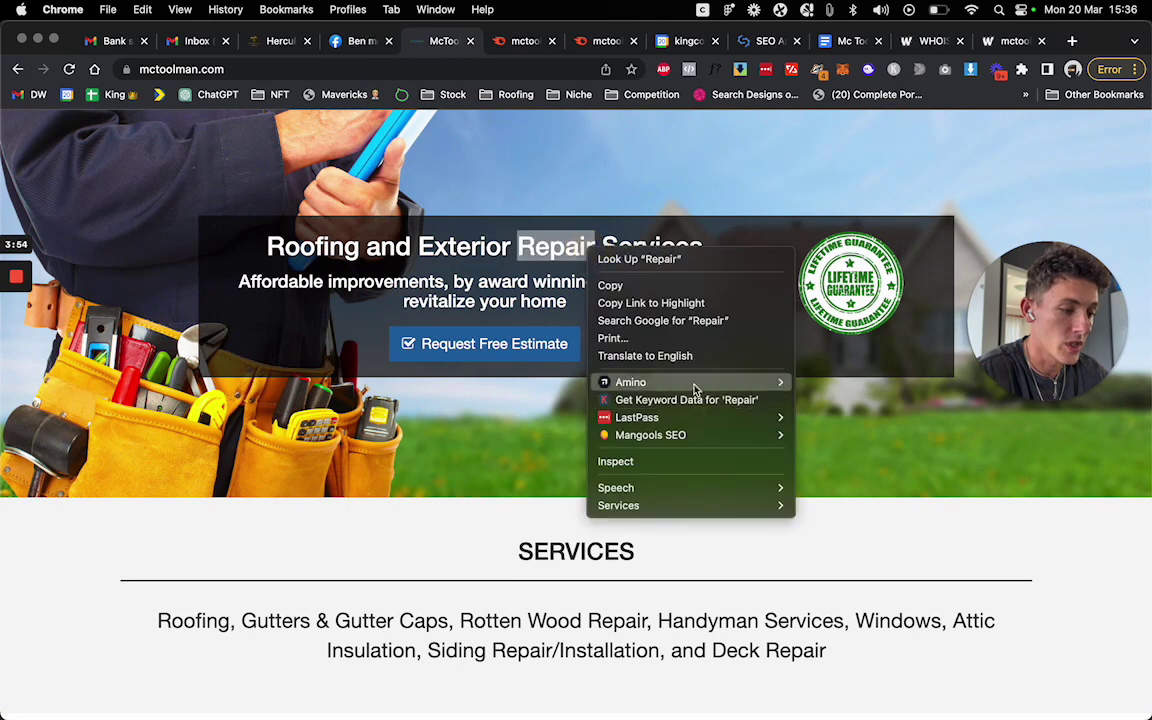
click(828, 228)
Return to the Mc Toolman analysis document and delete the "Content & Website Layout" item from the TRAFFIC list.
click(845, 38)
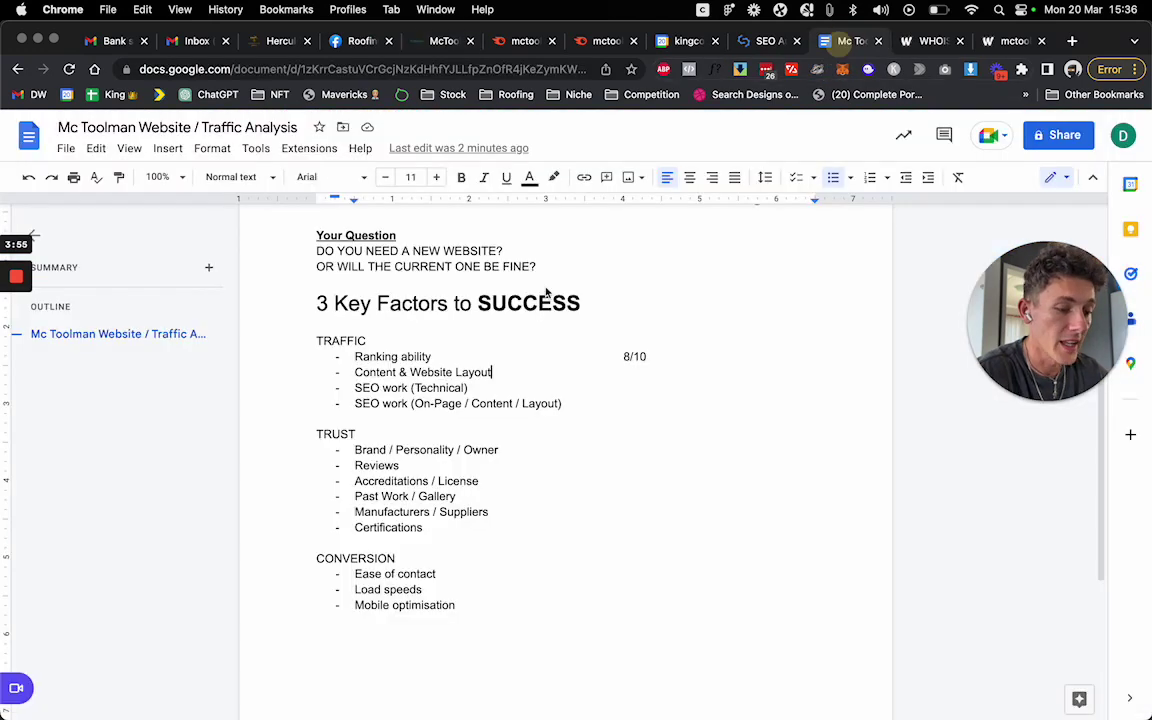
triple_click(431, 388)
drag(507, 376, 355, 373)
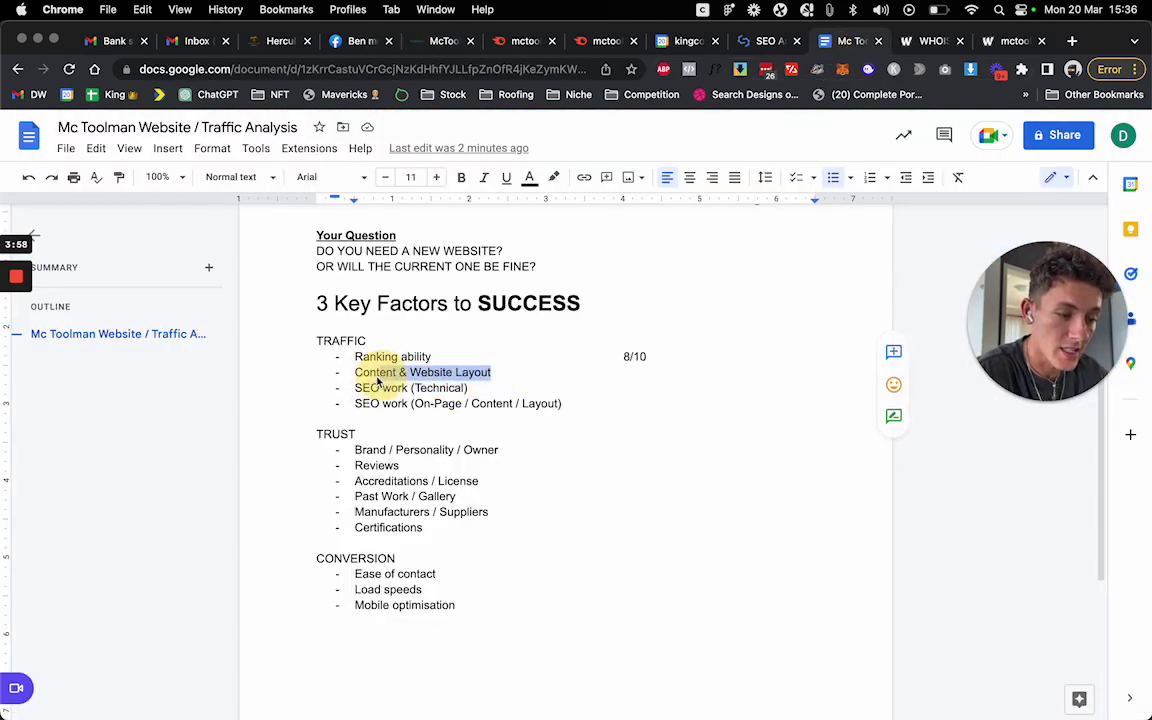
key(BackSpace)
key(BackSpace)
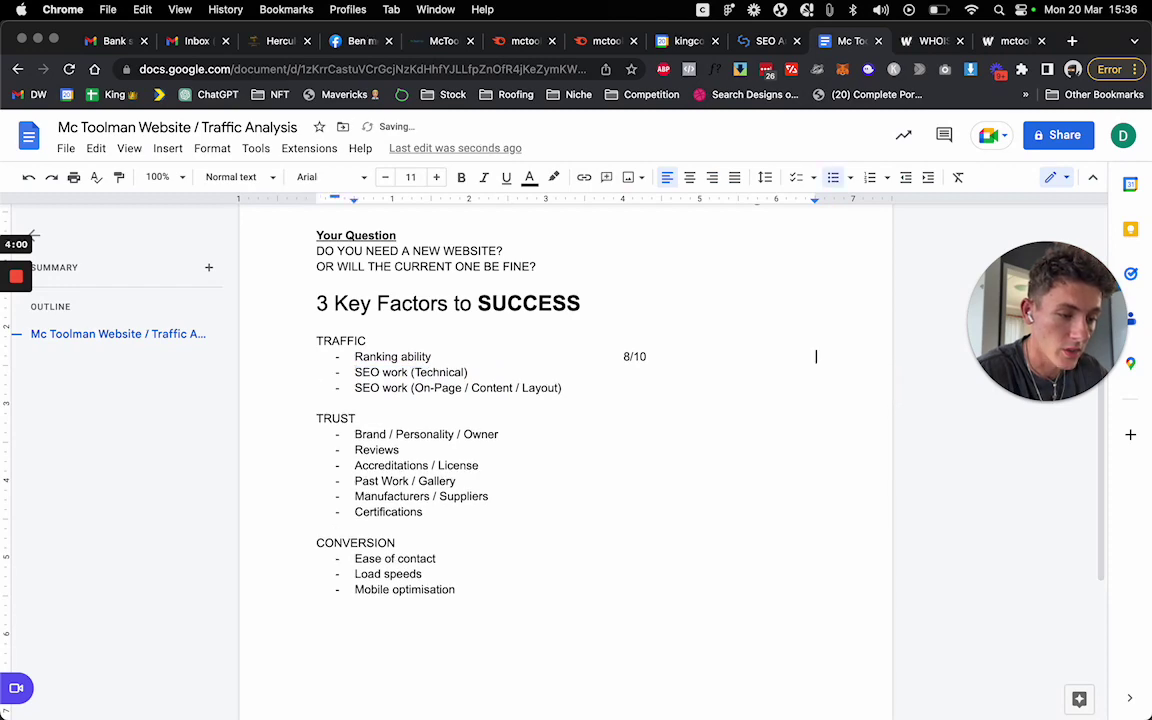
click(578, 389)
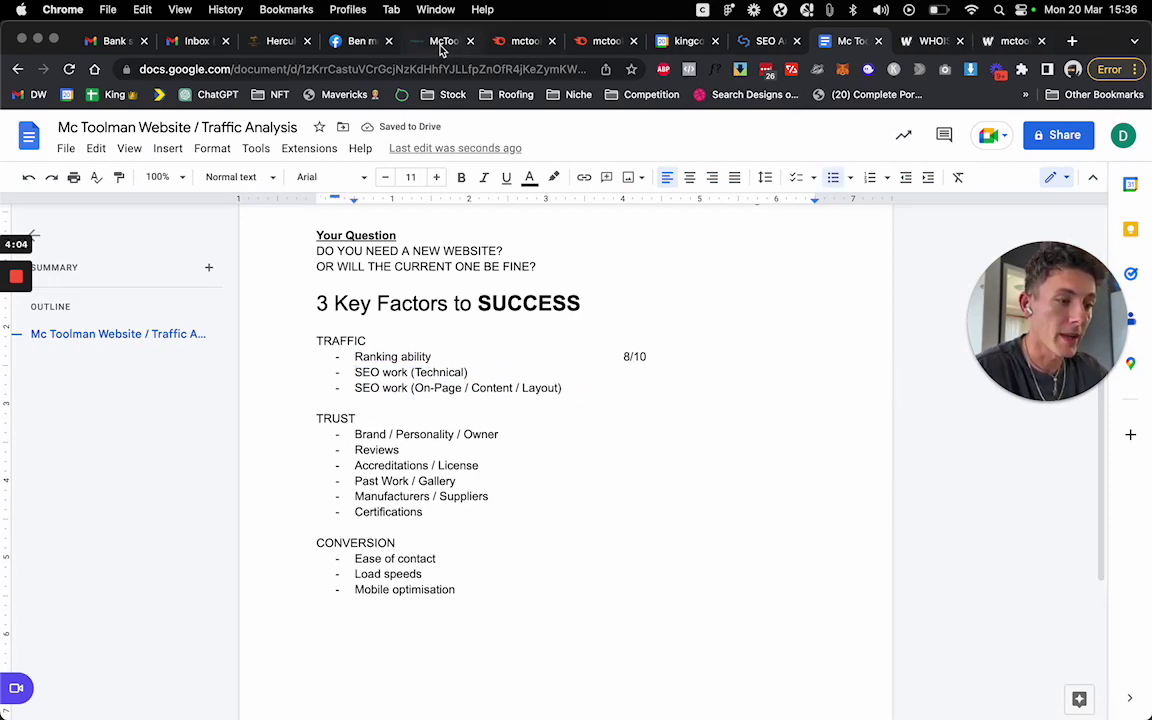
Return to the mctoolman.com site and open its From the Owner page to view the owner's story.
click(441, 44)
click(586, 411)
scroll(586, 411, up, 3)
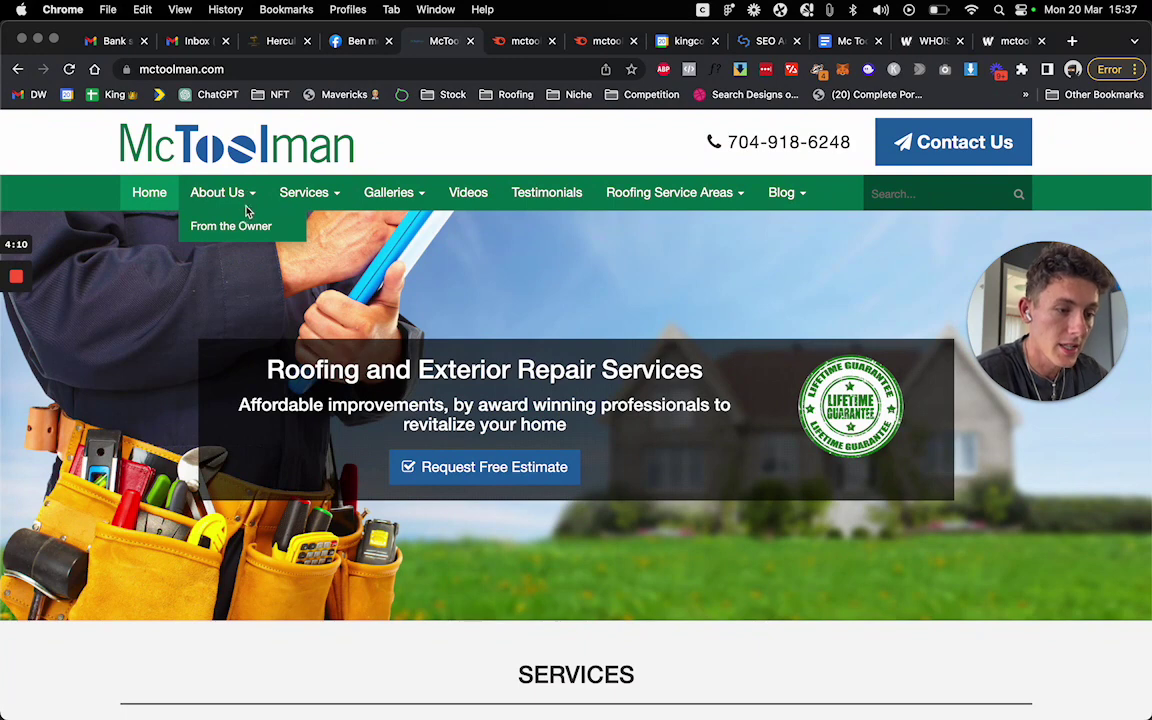
click(247, 228)
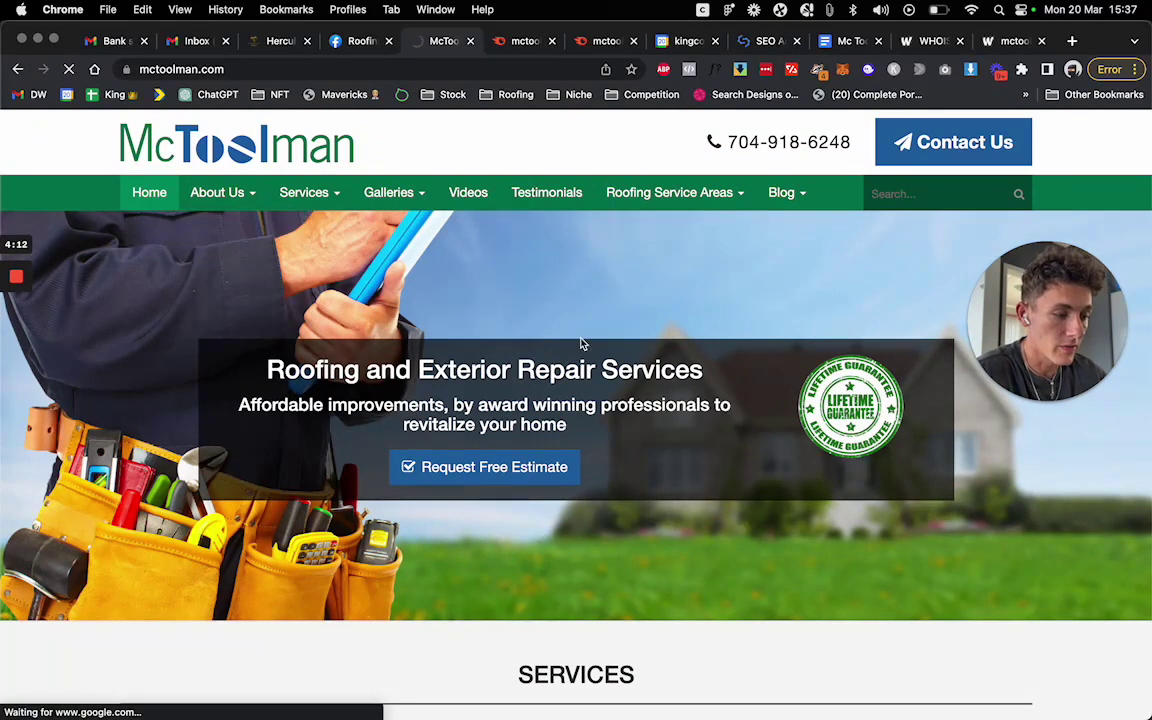
drag(255, 373, 707, 373)
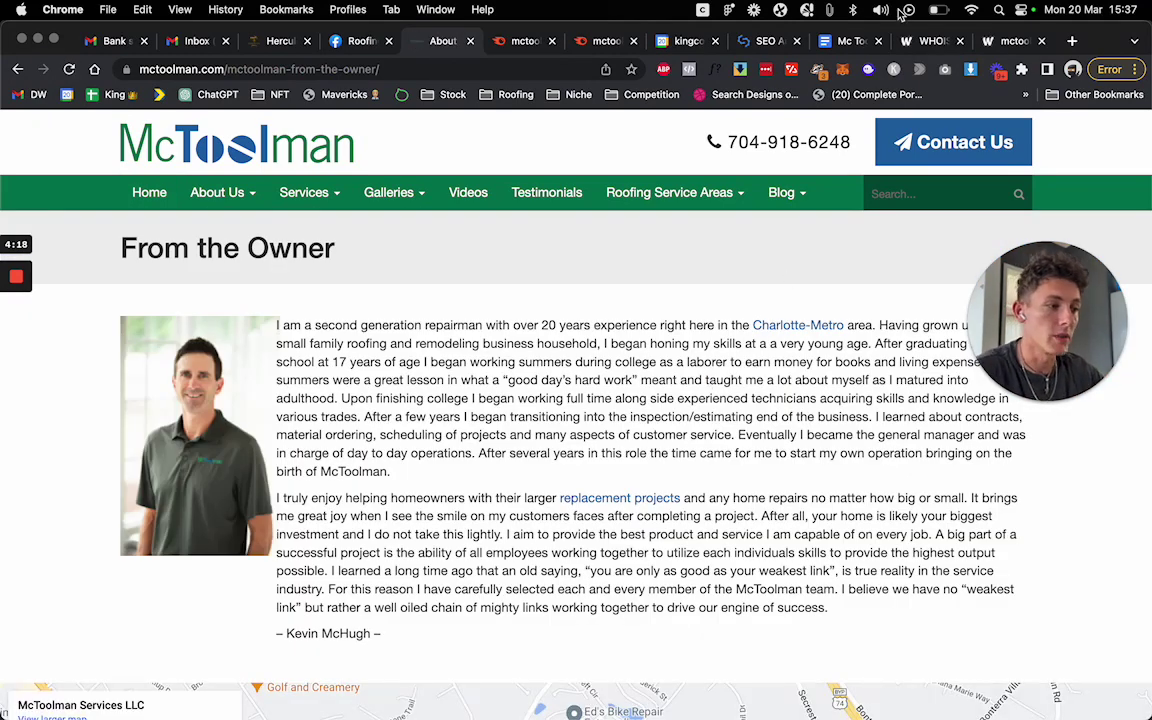
Return to the Mc Toolman analysis document and apply the Heading 2 style to the TRAFFIC and TRUST section titles.
click(848, 41)
scroll(509, 211, up, 3)
click(350, 316)
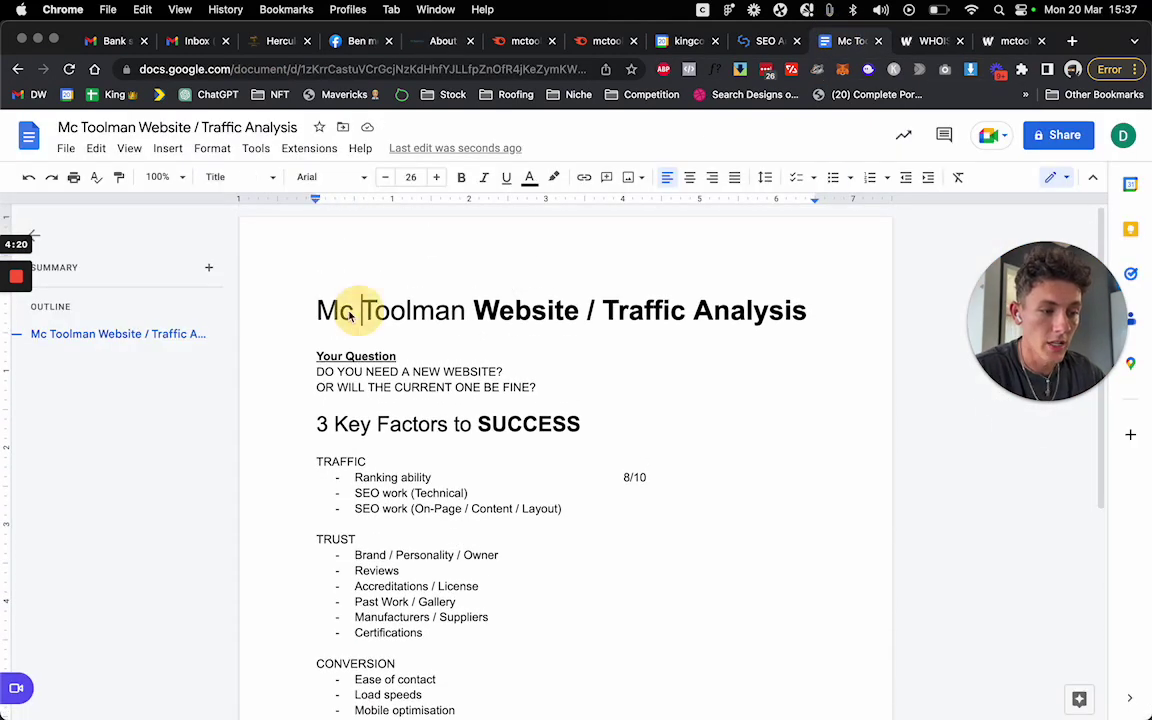
drag(350, 316, 790, 314)
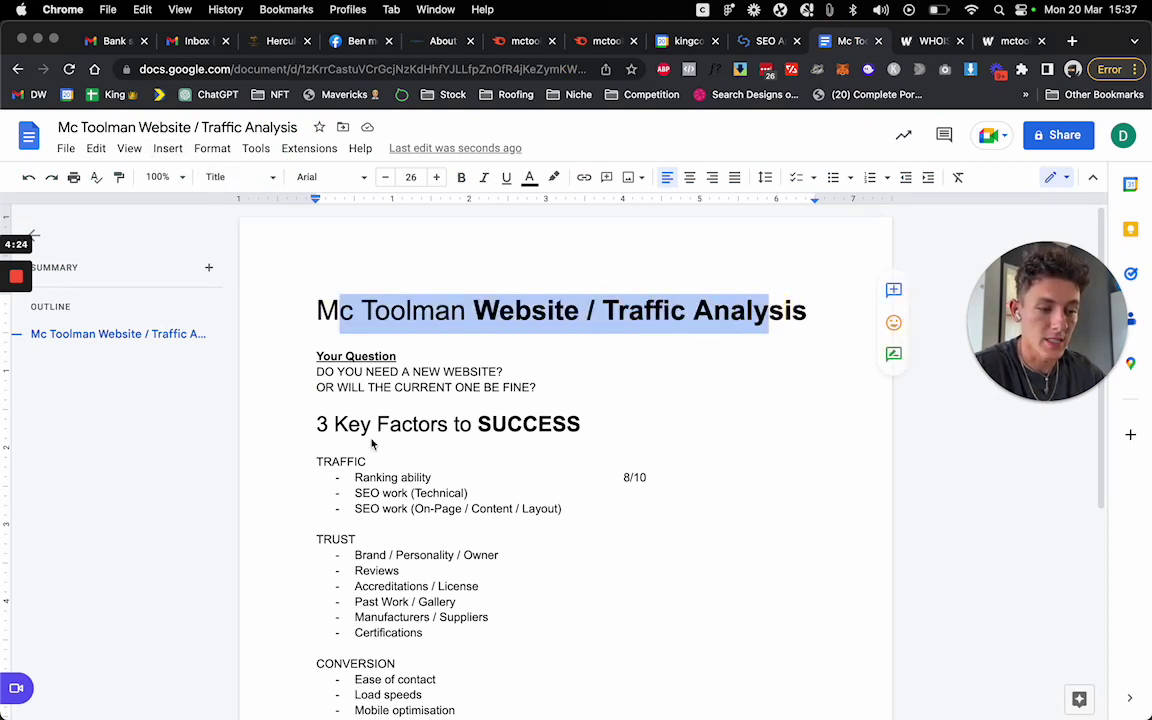
drag(369, 471, 317, 472)
click(240, 177)
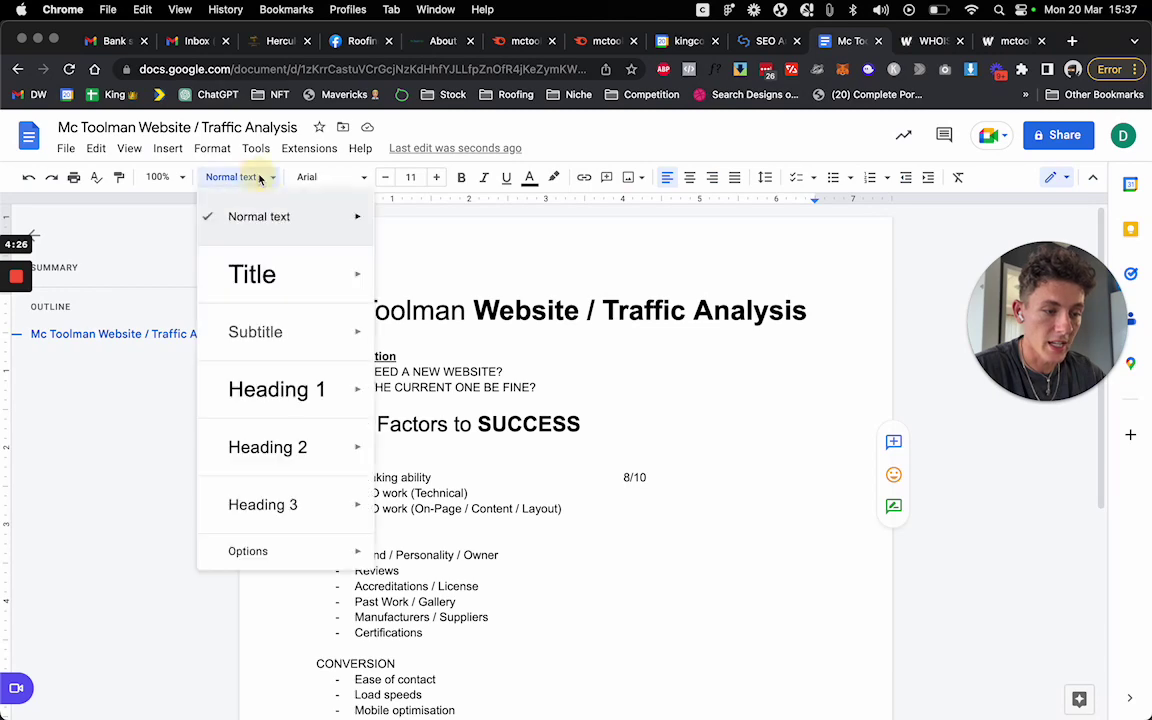
click(244, 440)
drag(358, 577, 278, 571)
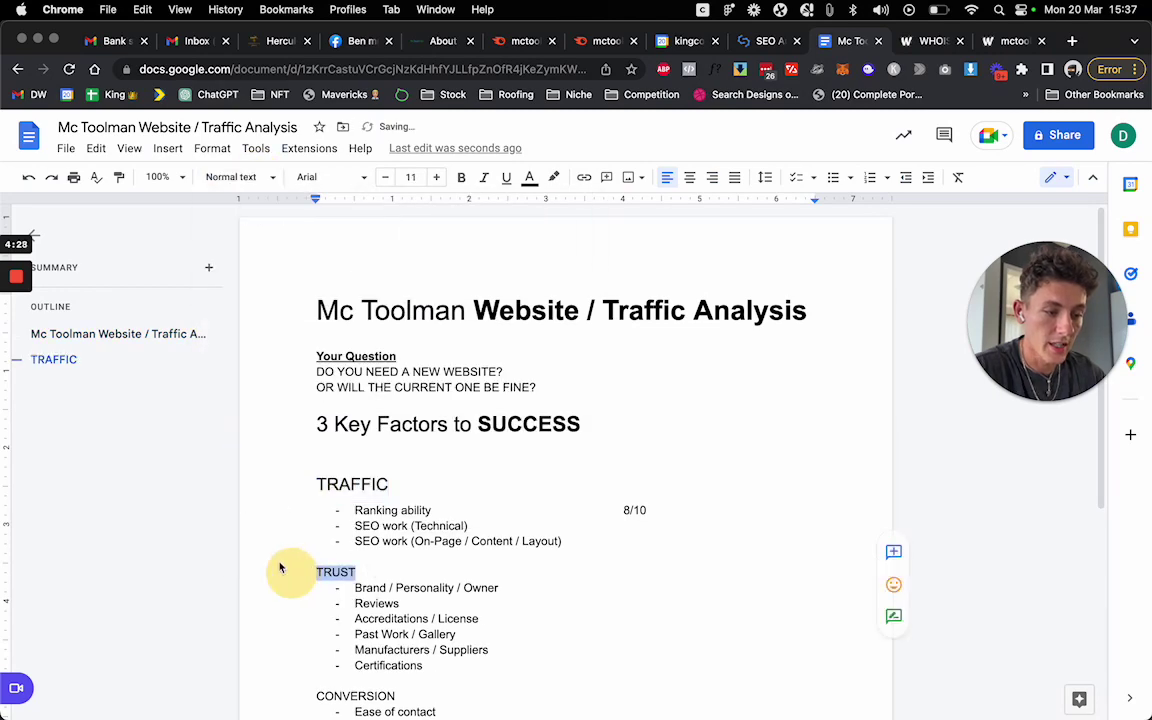
click(240, 177)
click(248, 441)
Apply the Heading 2 style to the CONVERSION section title.
scroll(430, 590, down, 3)
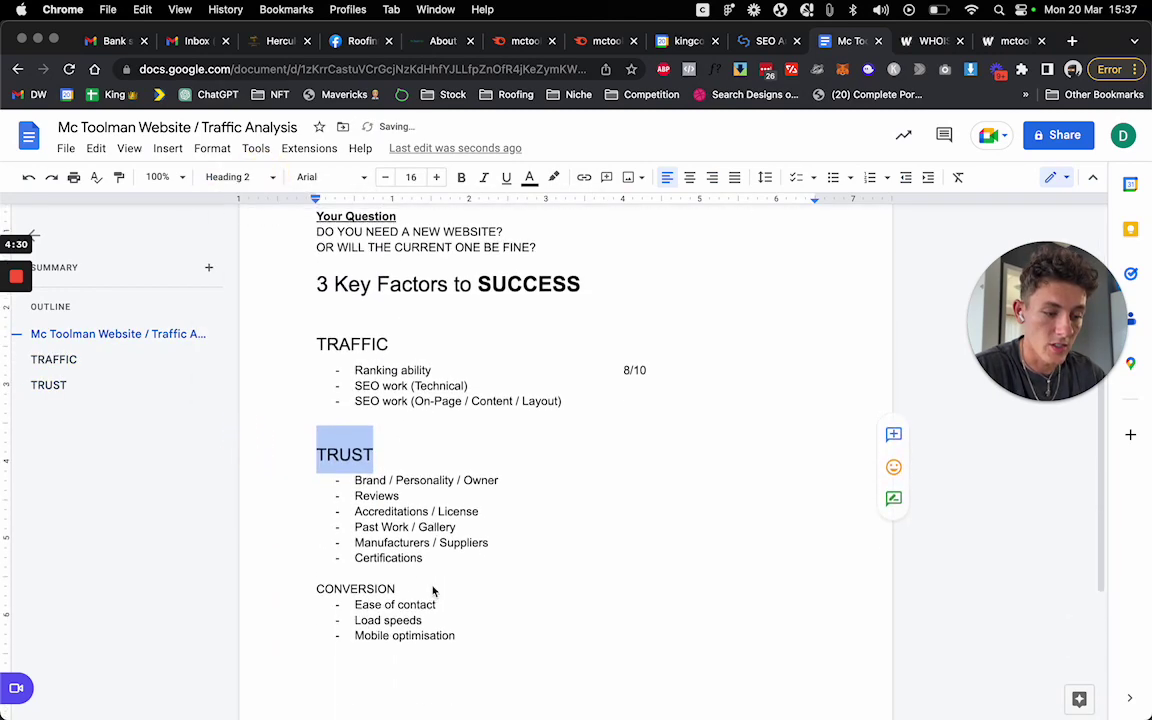
drag(397, 587, 303, 588)
click(240, 177)
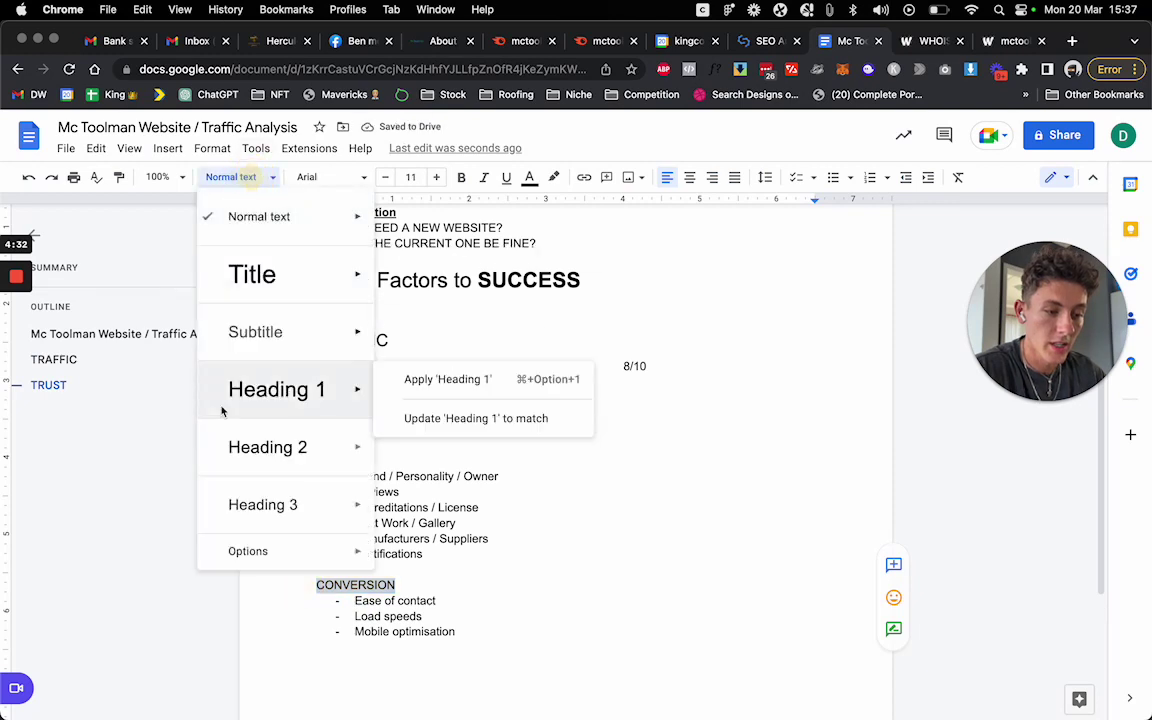
click(244, 443)
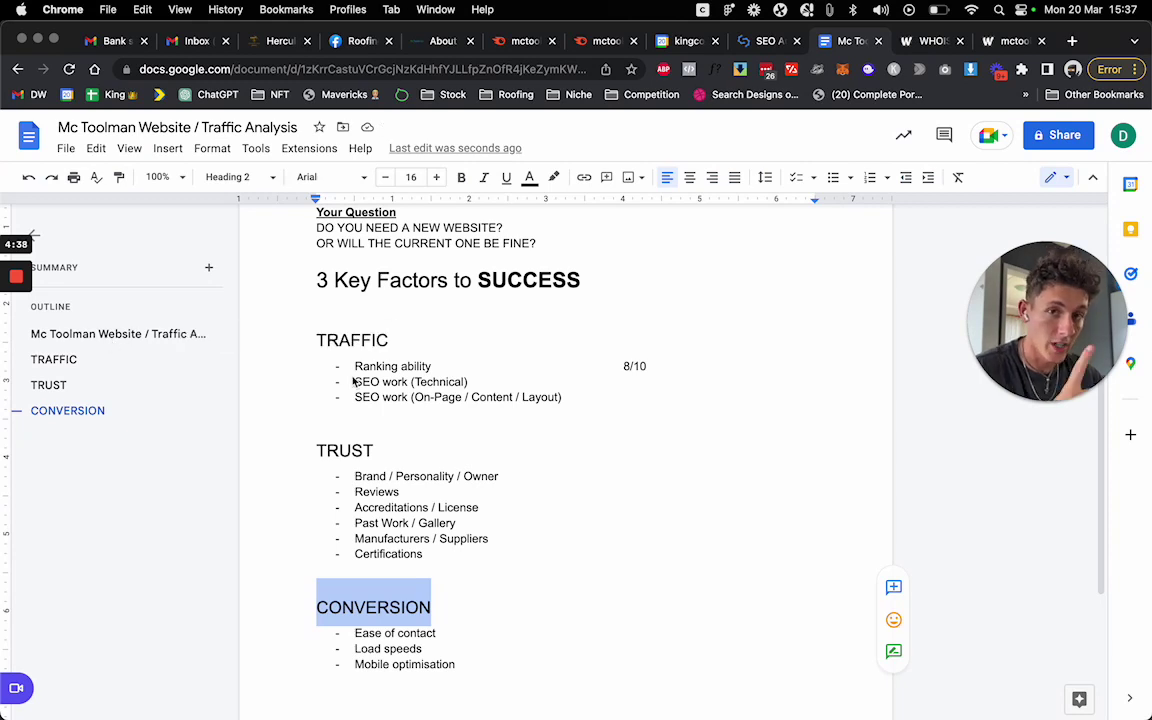
scroll(608, 404, up, 3)
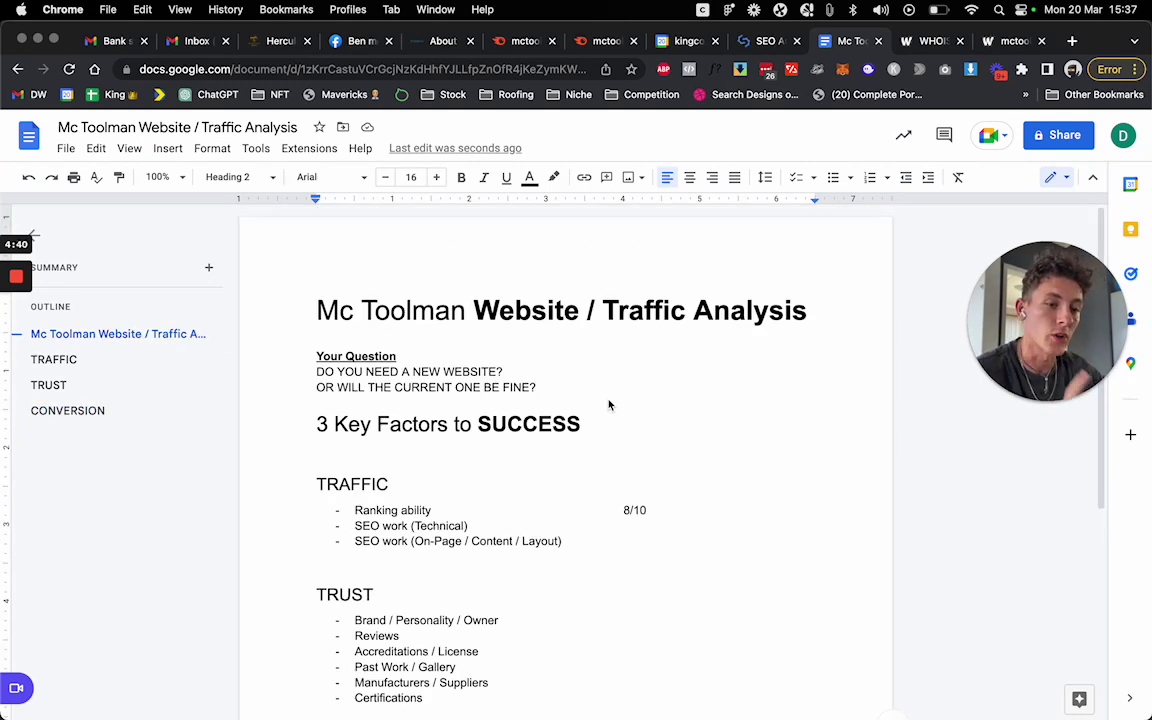
Review the owner's story on the mctoolman.com From the Owner page, and highlight "Brand / Personality / Owner" under TRUST in the analysis document.
click(765, 44)
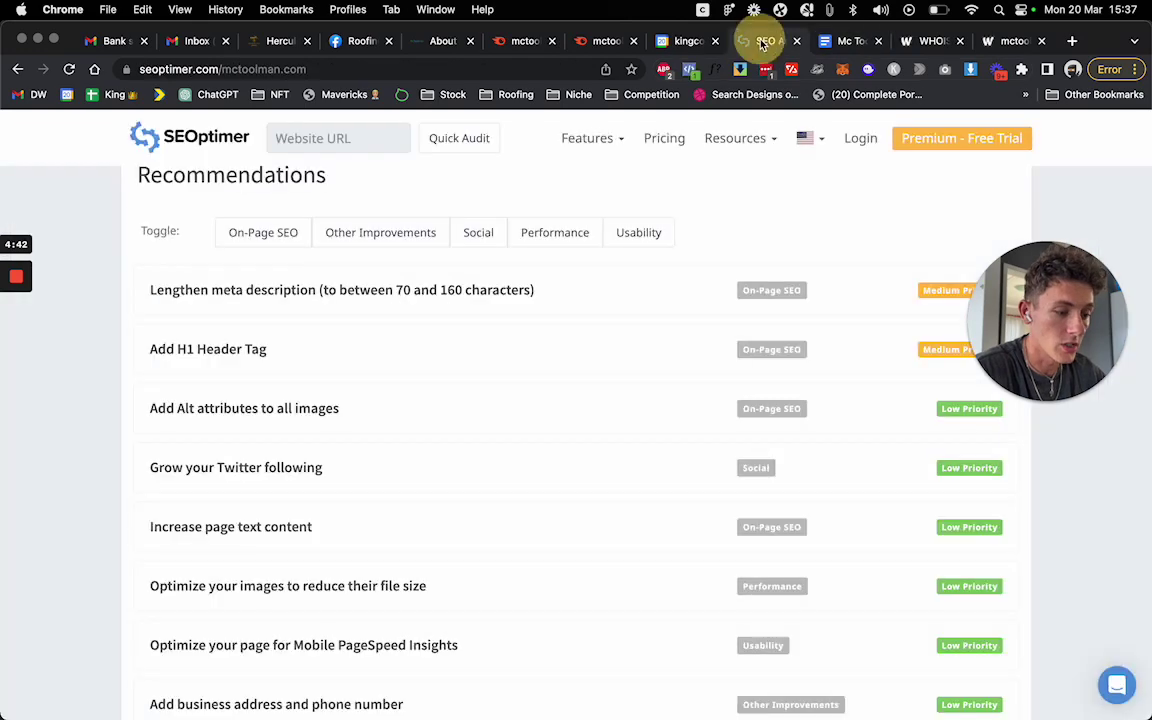
click(430, 44)
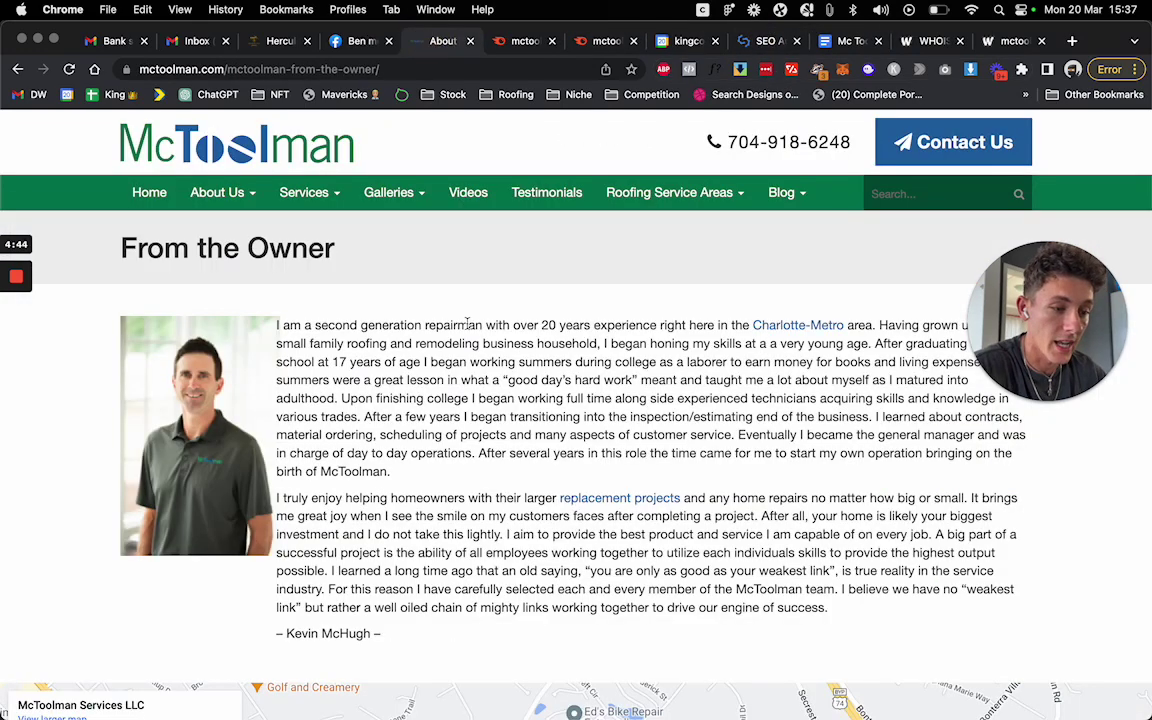
scroll(535, 420, down, 4)
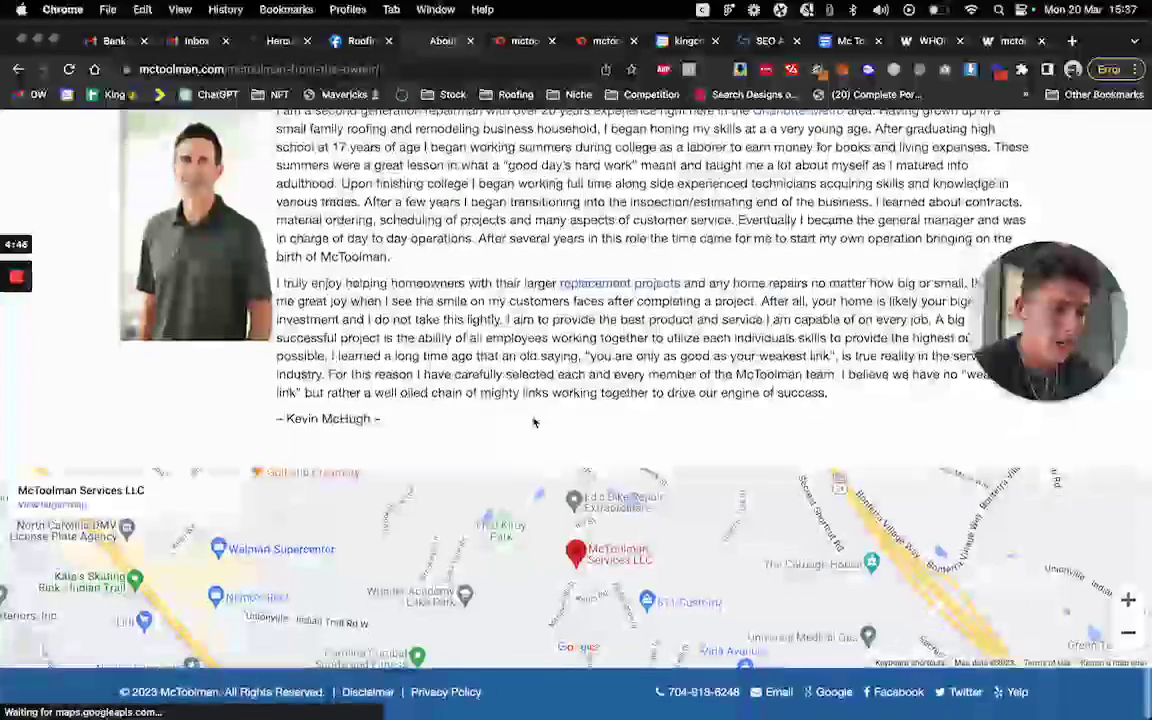
scroll(535, 423, up, 1)
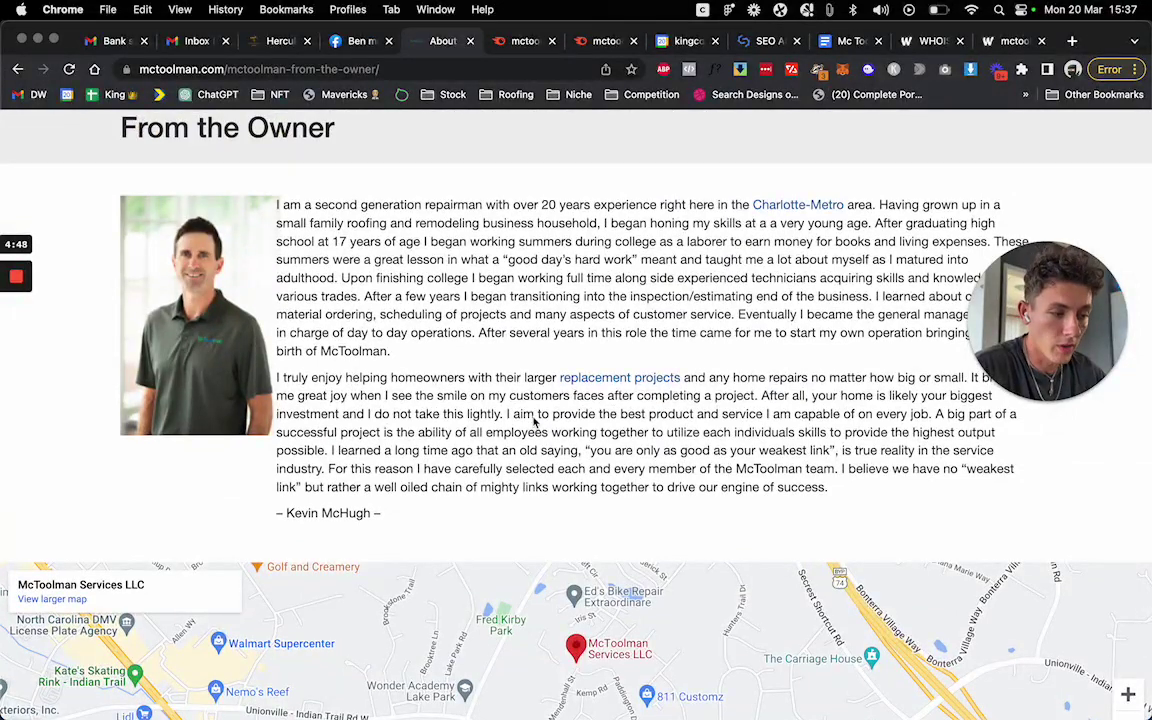
scroll(535, 423, up, 2)
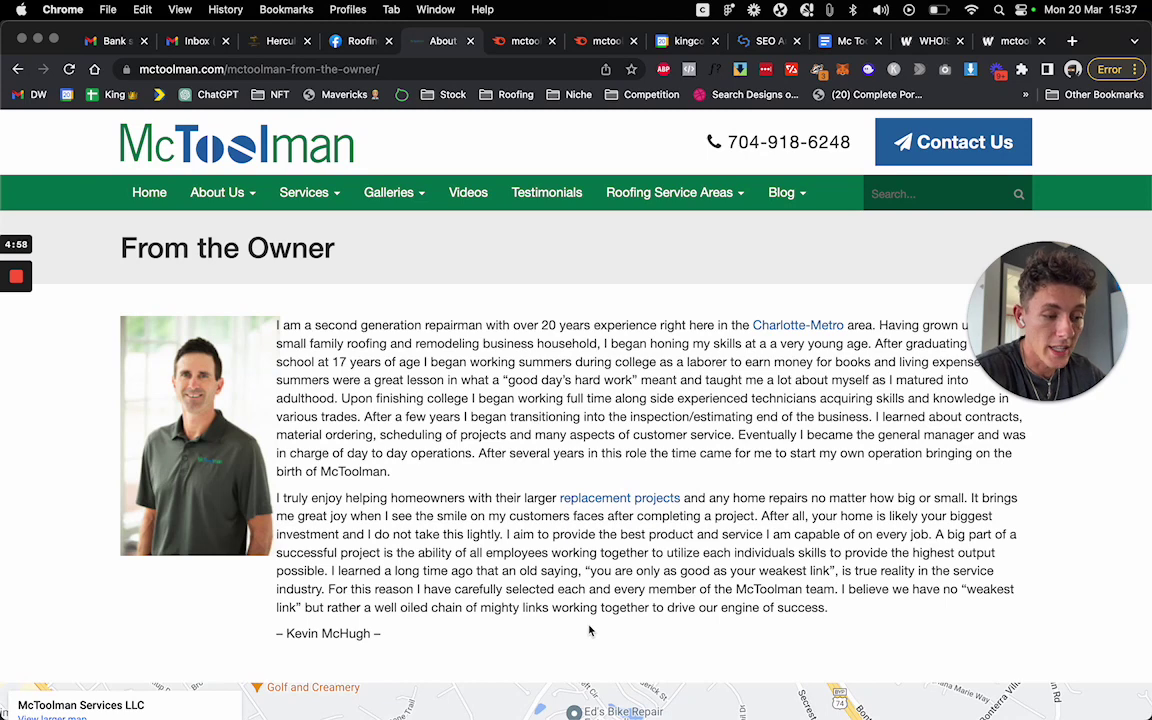
drag(590, 630, 316, 312)
click(372, 366)
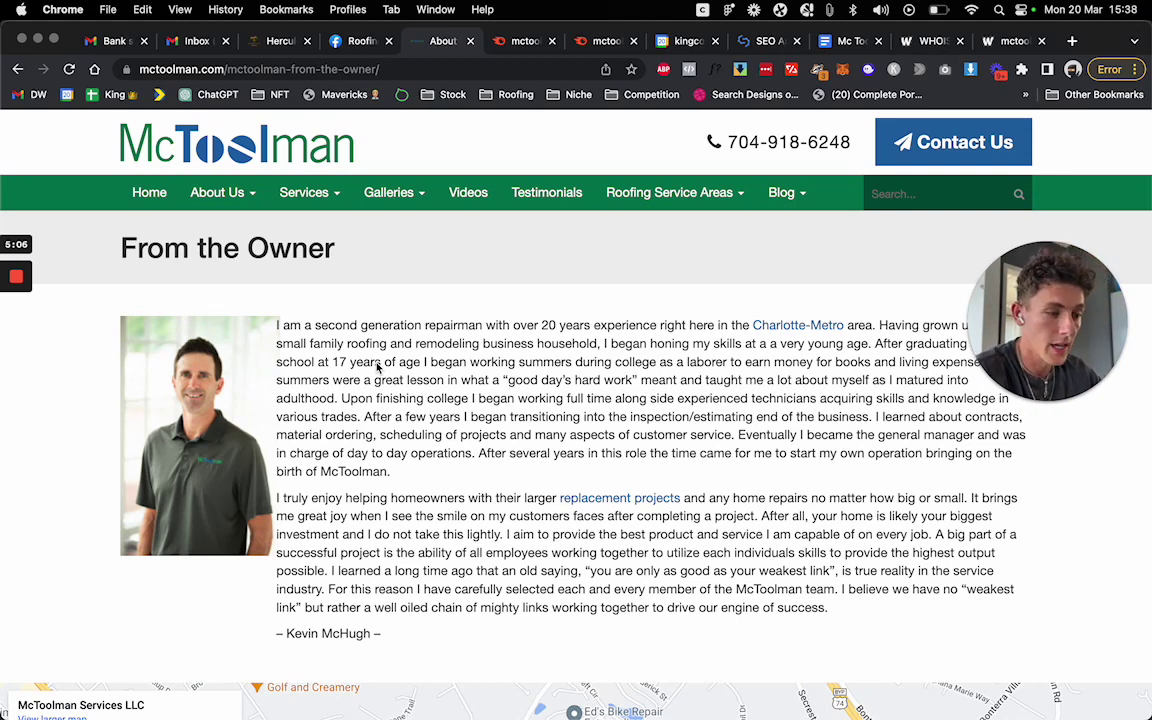
click(849, 42)
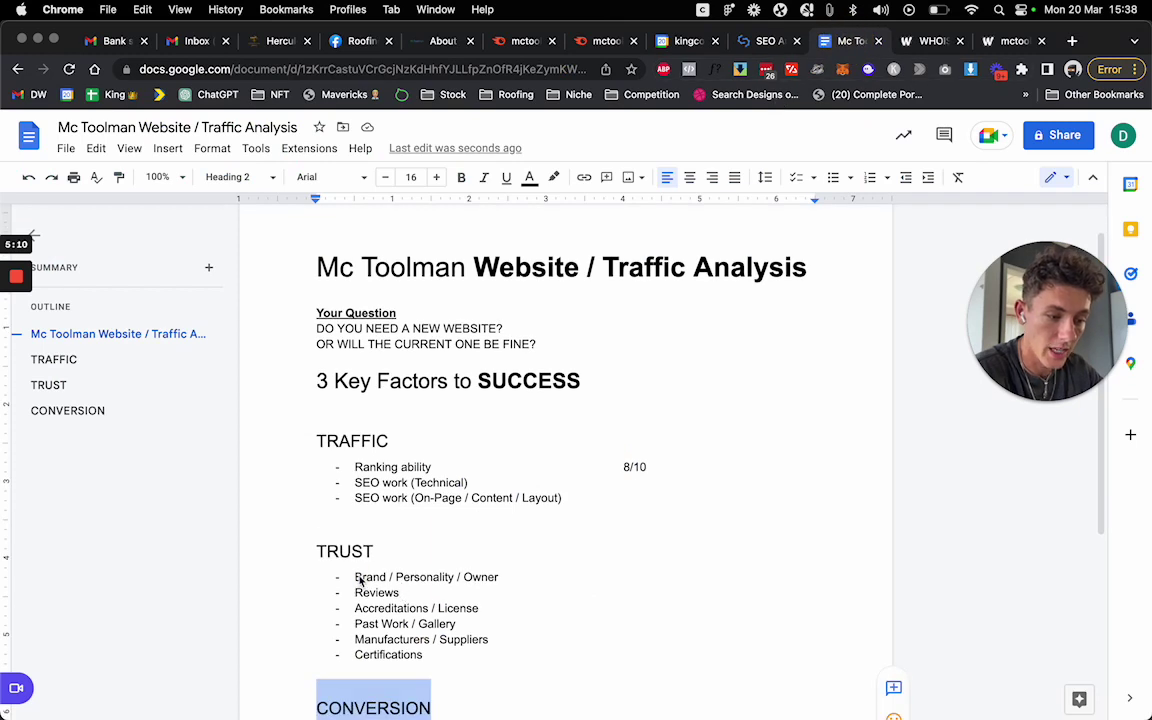
drag(357, 578, 498, 577)
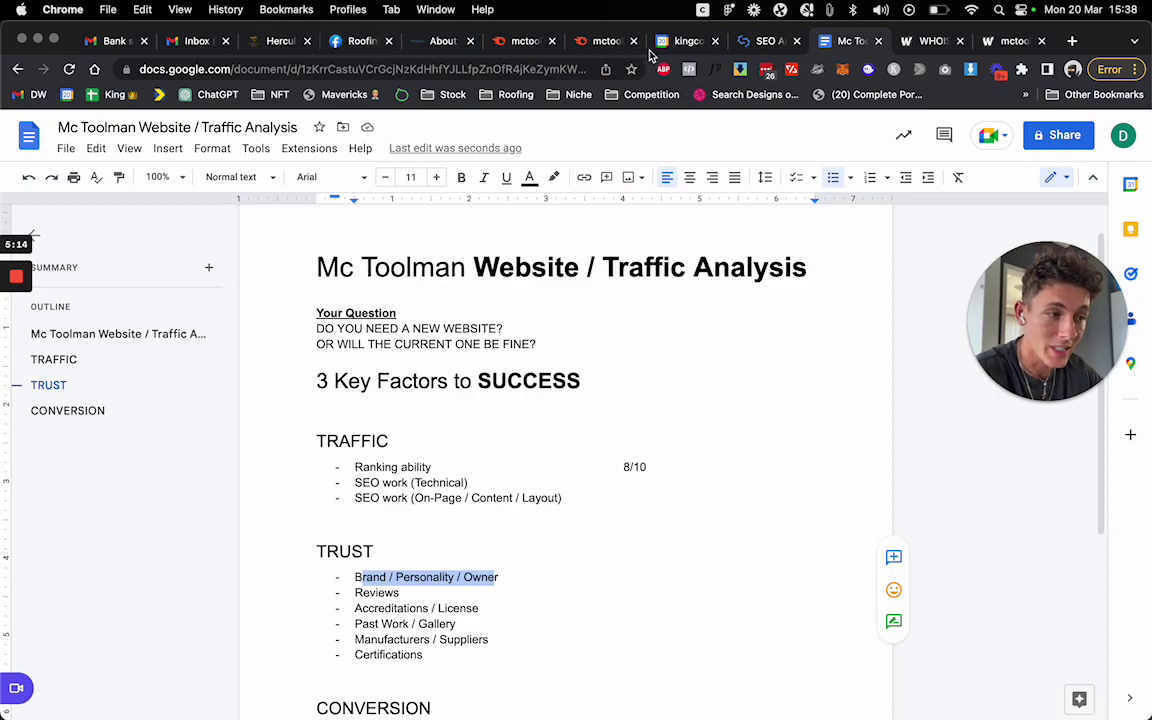
Return to the mctoolman.com site, open its Roof Replacement service page and examine the heading, video, process, guarantee and certification content.
click(444, 42)
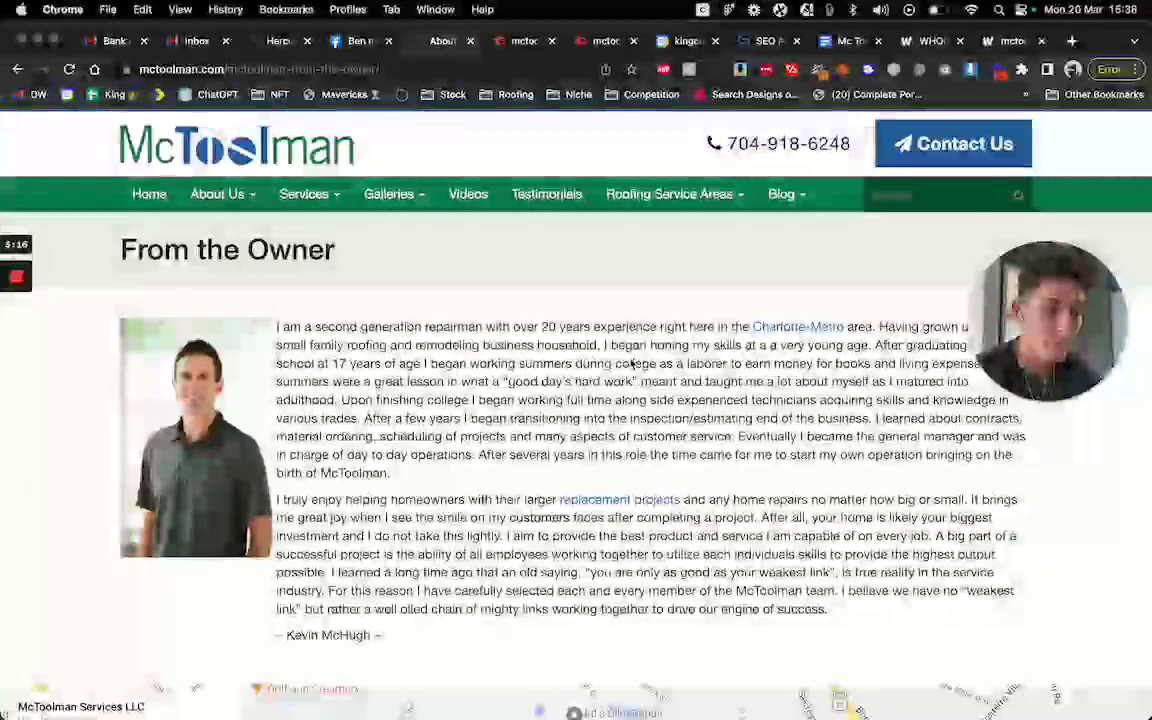
mouse_move(286, 196)
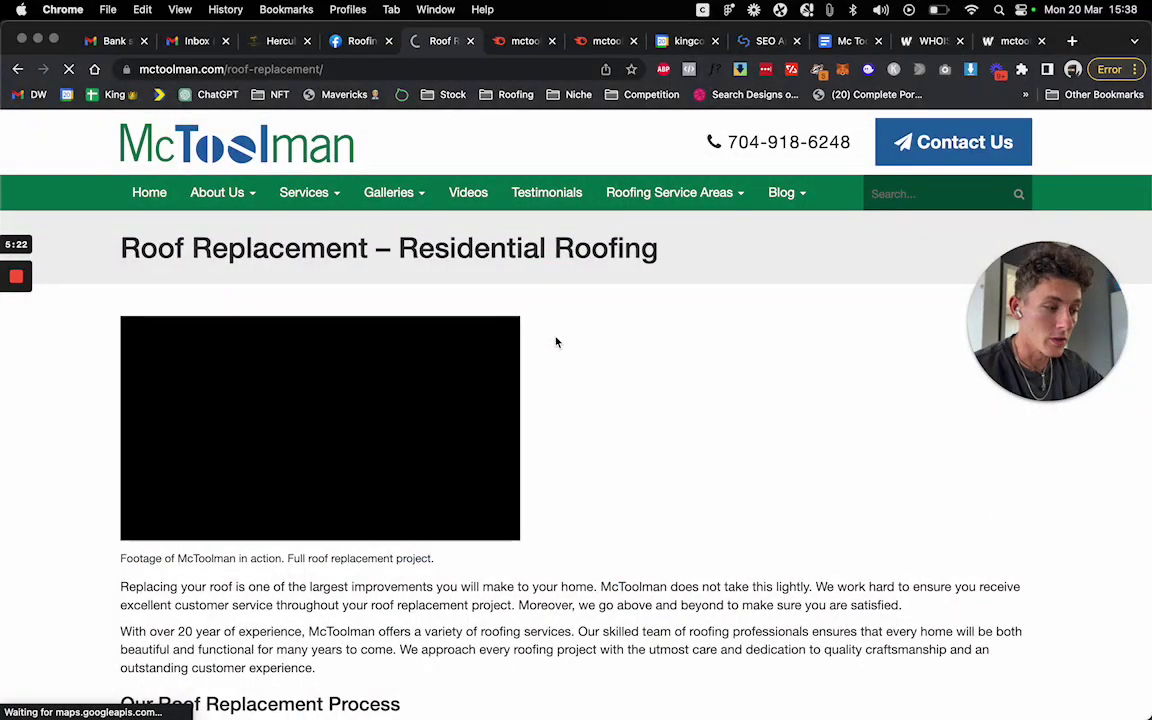
drag(185, 249, 518, 250)
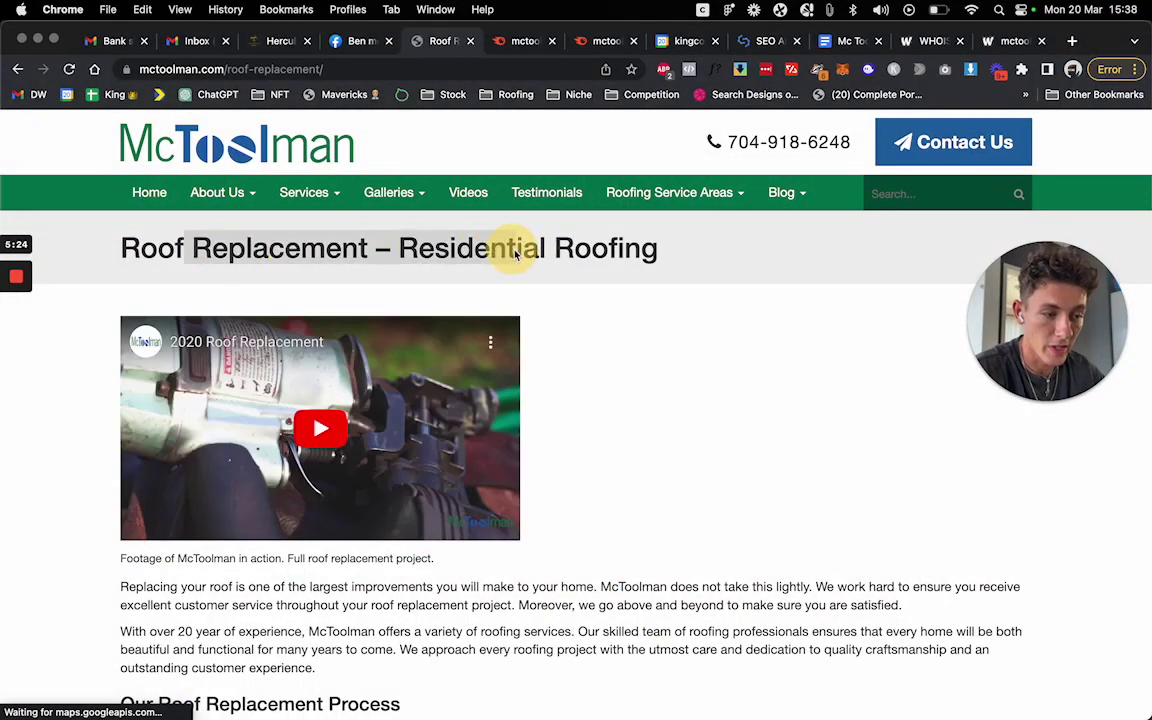
click(526, 250)
scroll(786, 402, down, 10)
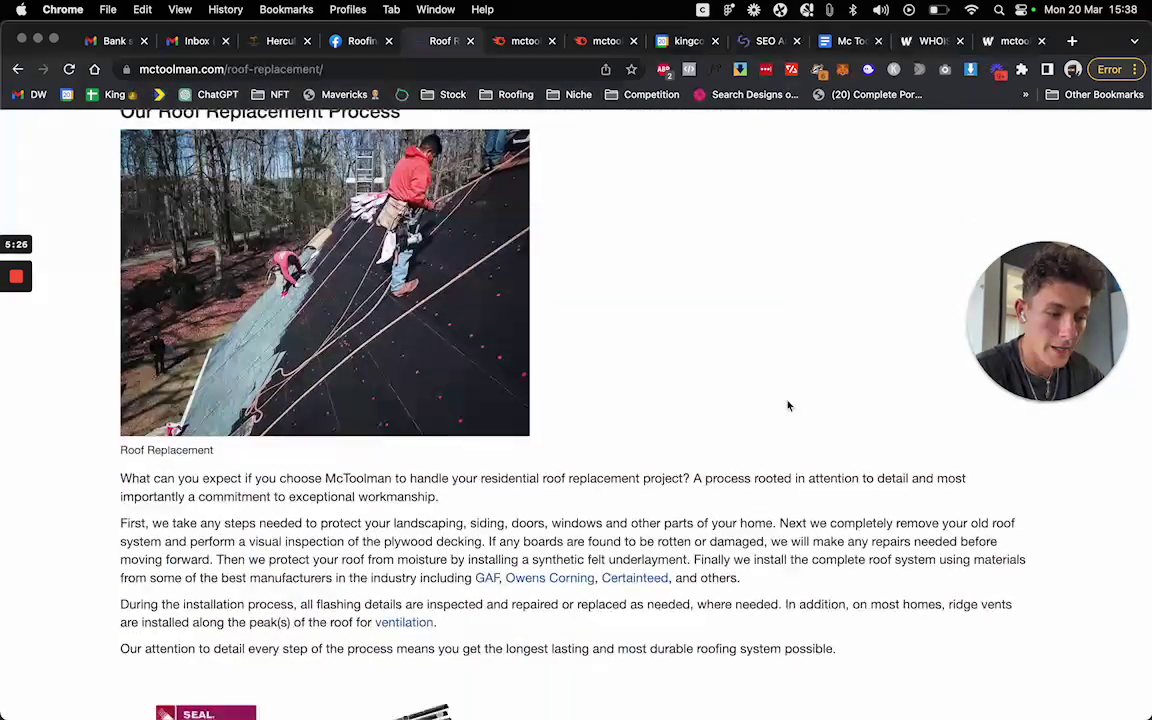
scroll(788, 405, down, 12)
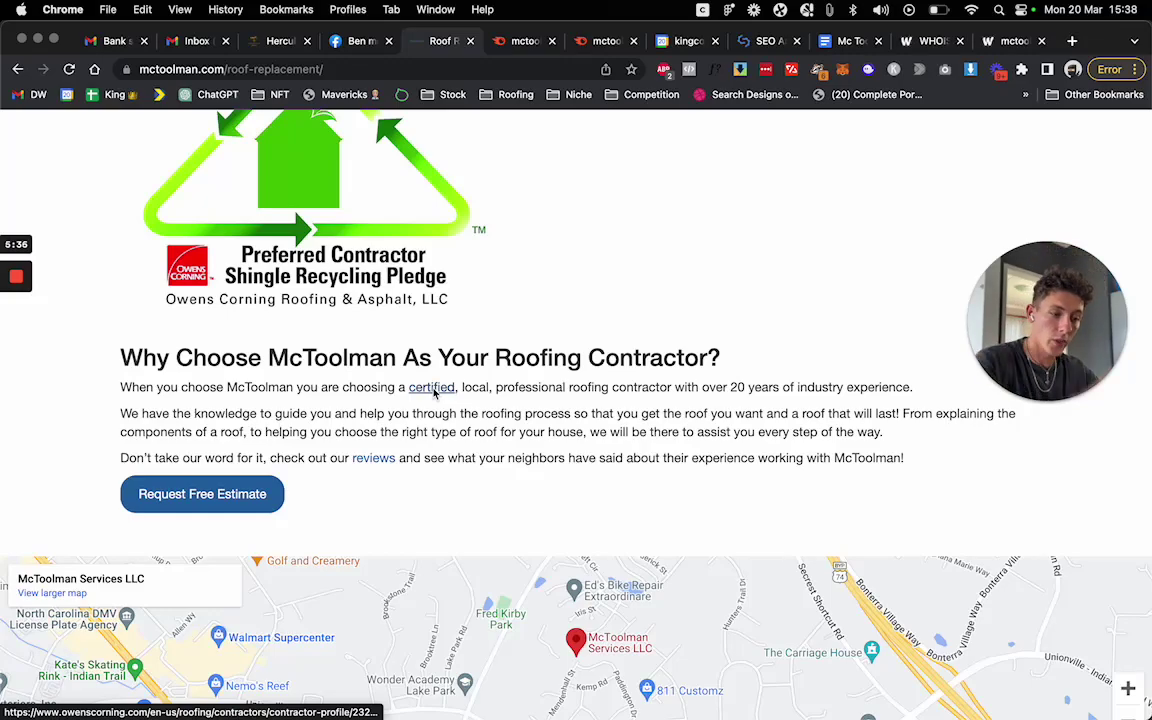
scroll(609, 416, up, 10)
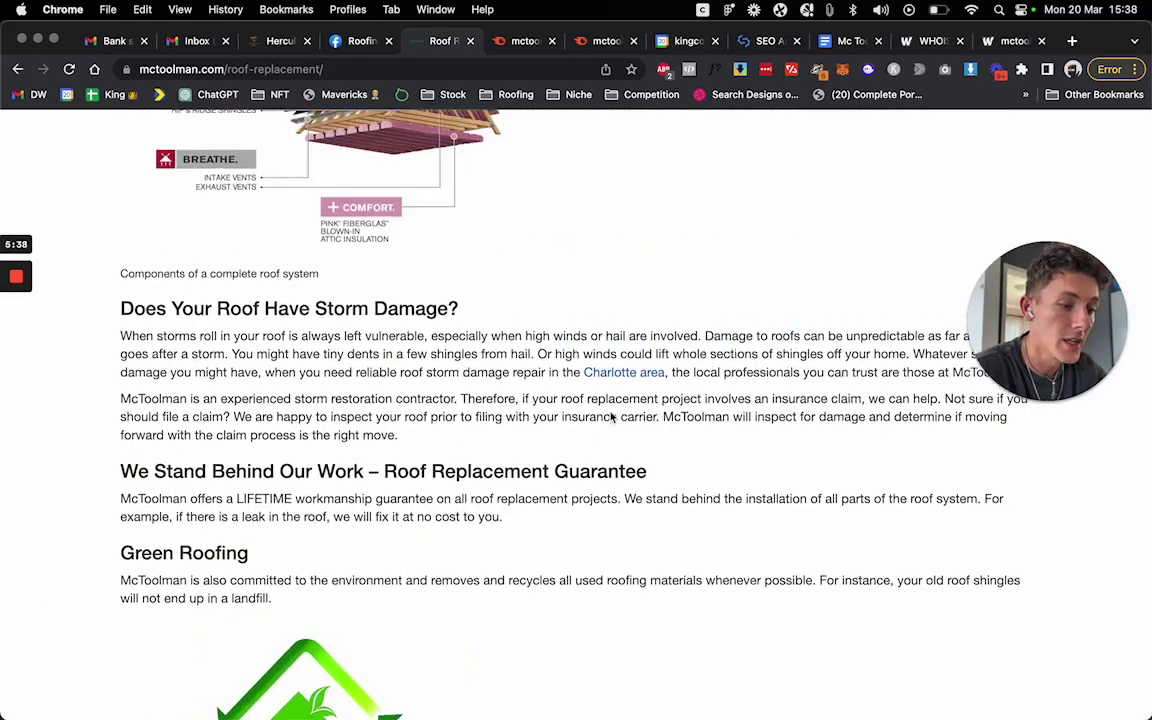
scroll(612, 418, up, 10)
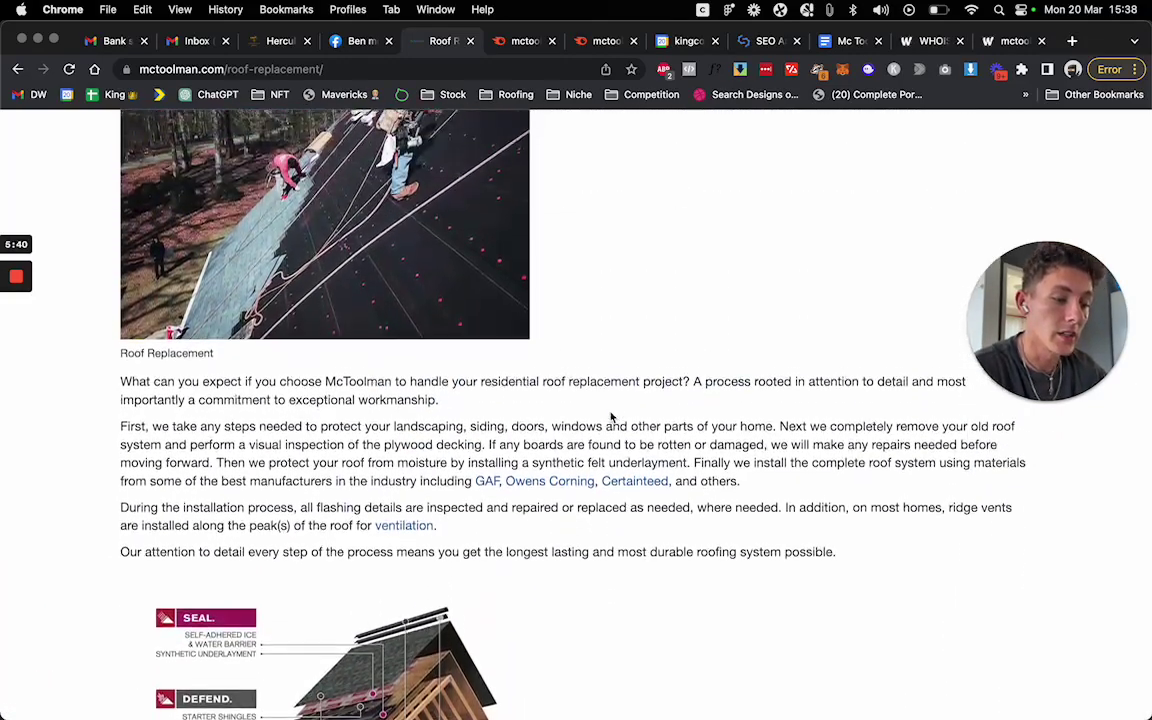
scroll(612, 418, up, 7)
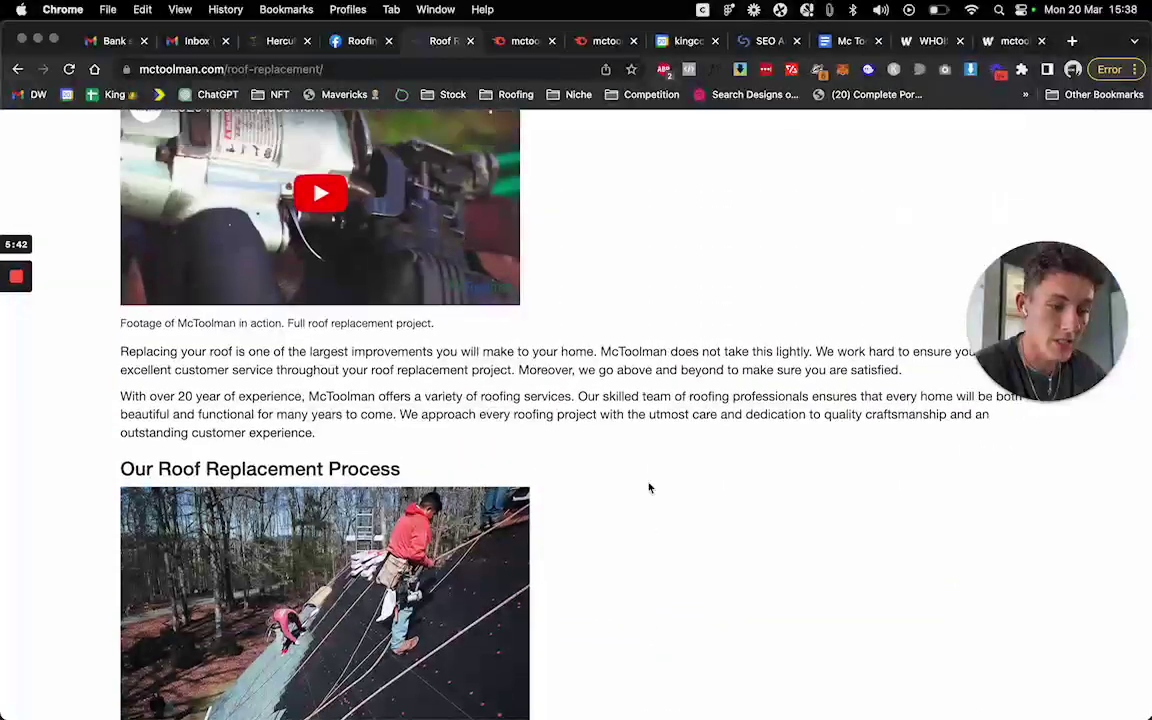
scroll(649, 488, up, 4)
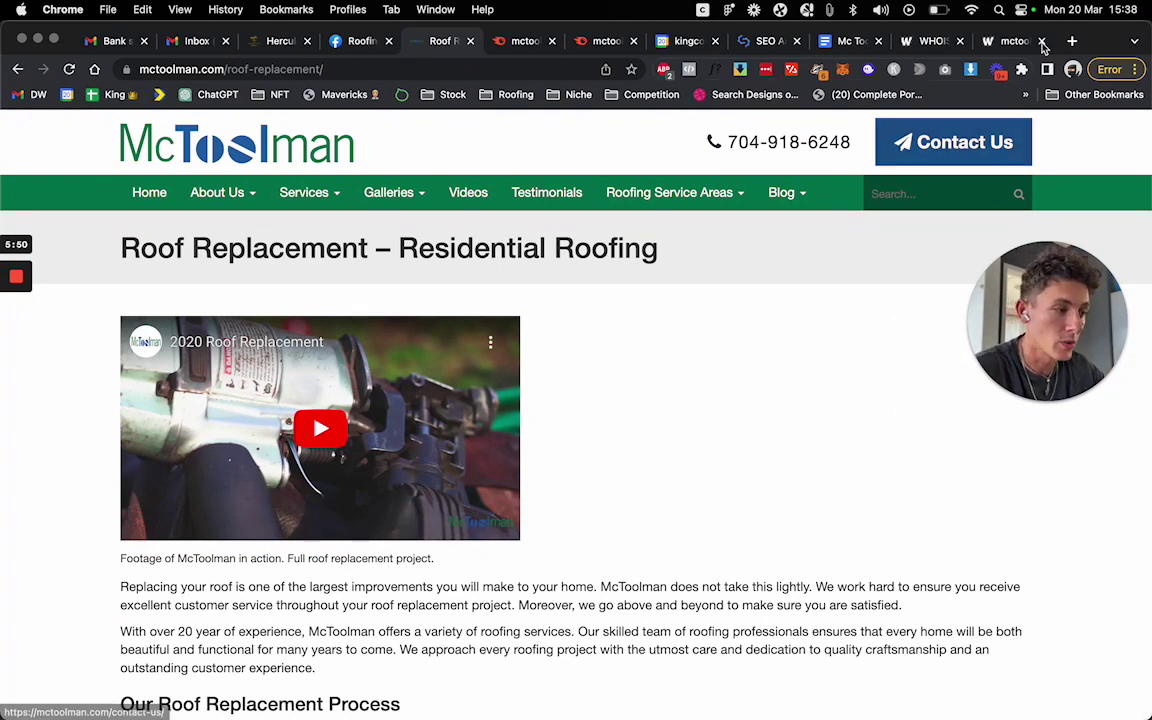
Open vanguardgc.com and a second site whose address starts with "rh" in new tabs, and return to the Vanguard site.
click(1073, 40)
text(vanguardgc.com)
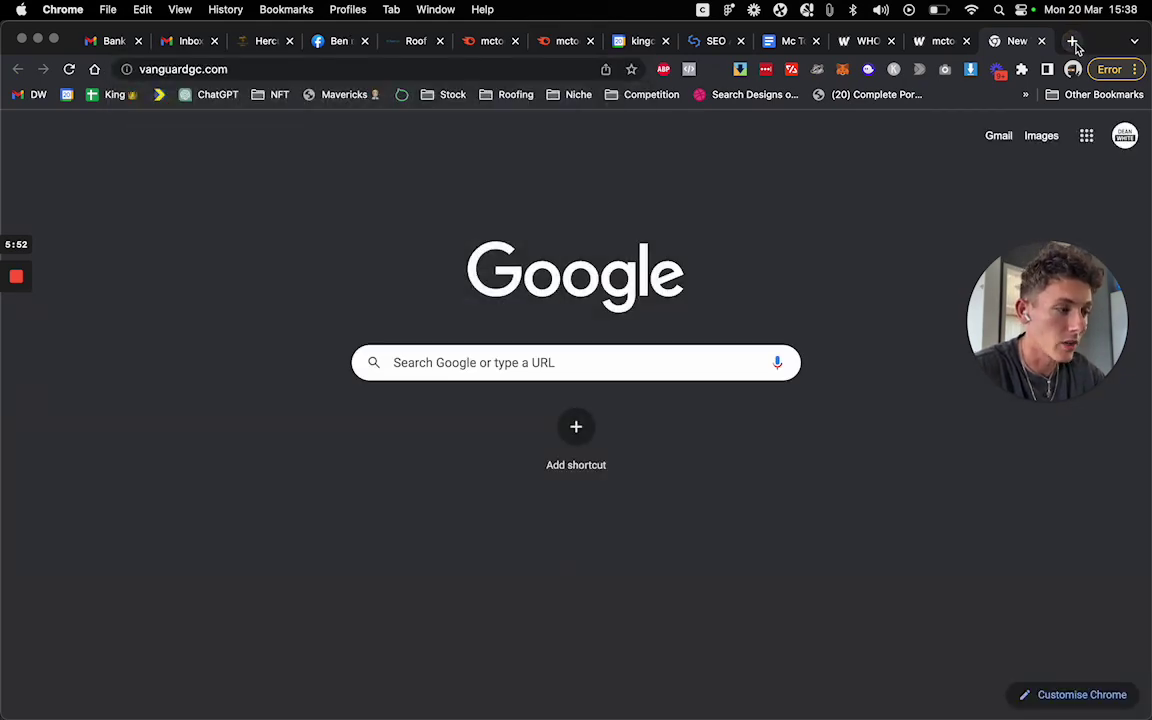
click(1073, 42)
text(rh)
key(Return)
key(super+alt+Left)
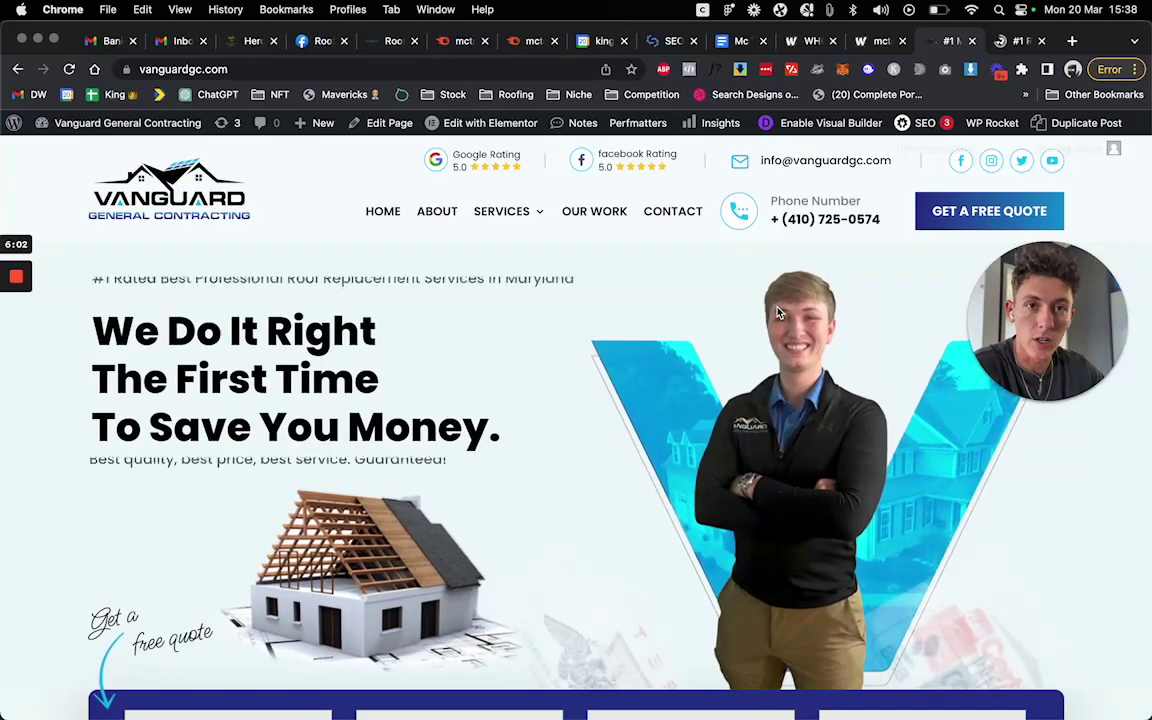
Look over the Vanguard General Contracting homepage and open its residential Window Replacement service page.
scroll(640, 400, down, 6)
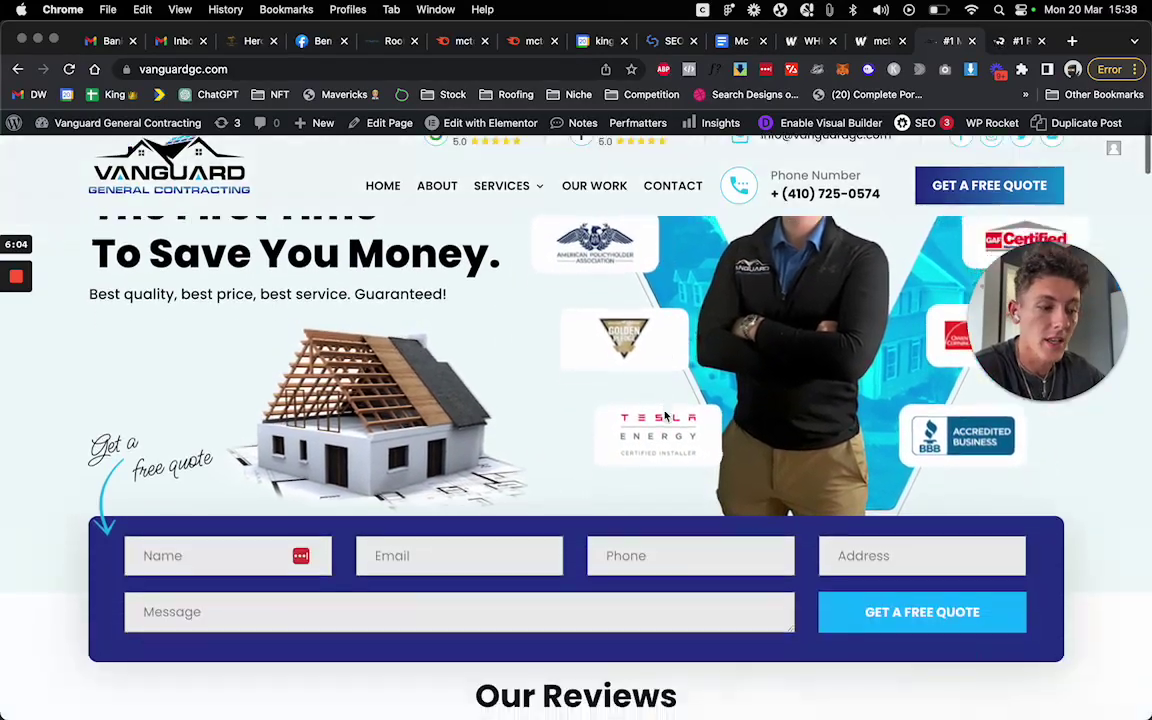
scroll(665, 416, down, 10)
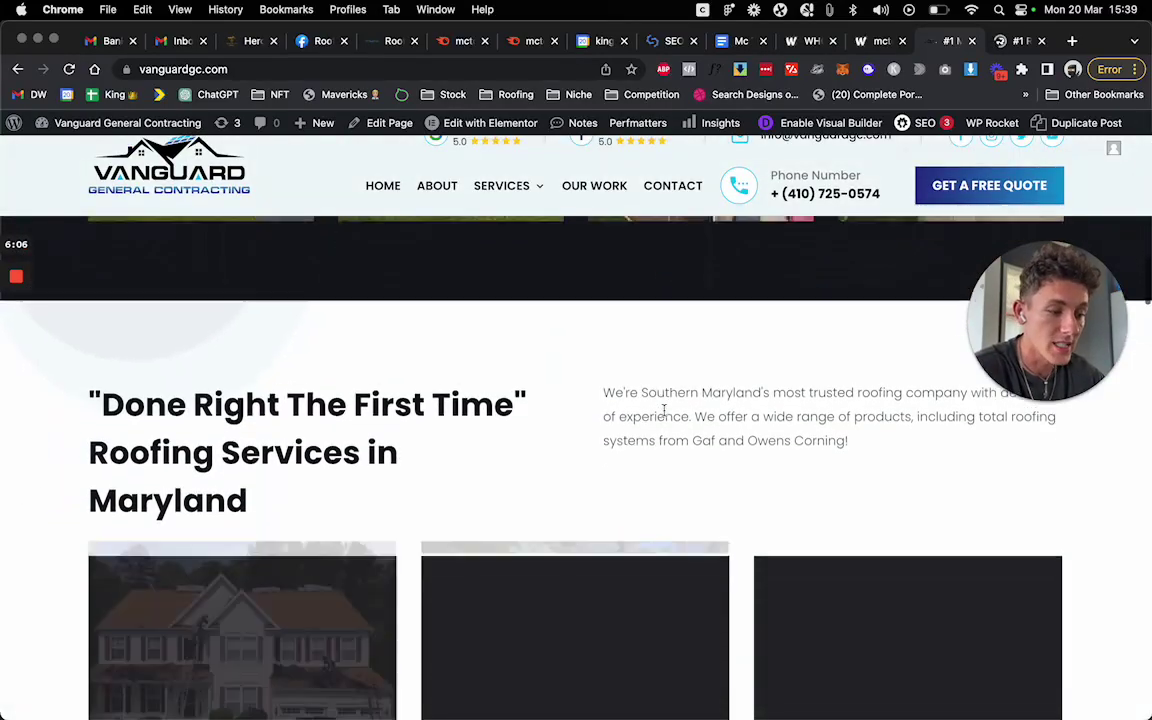
scroll(663, 410, up, 10)
mouse_move(501, 186)
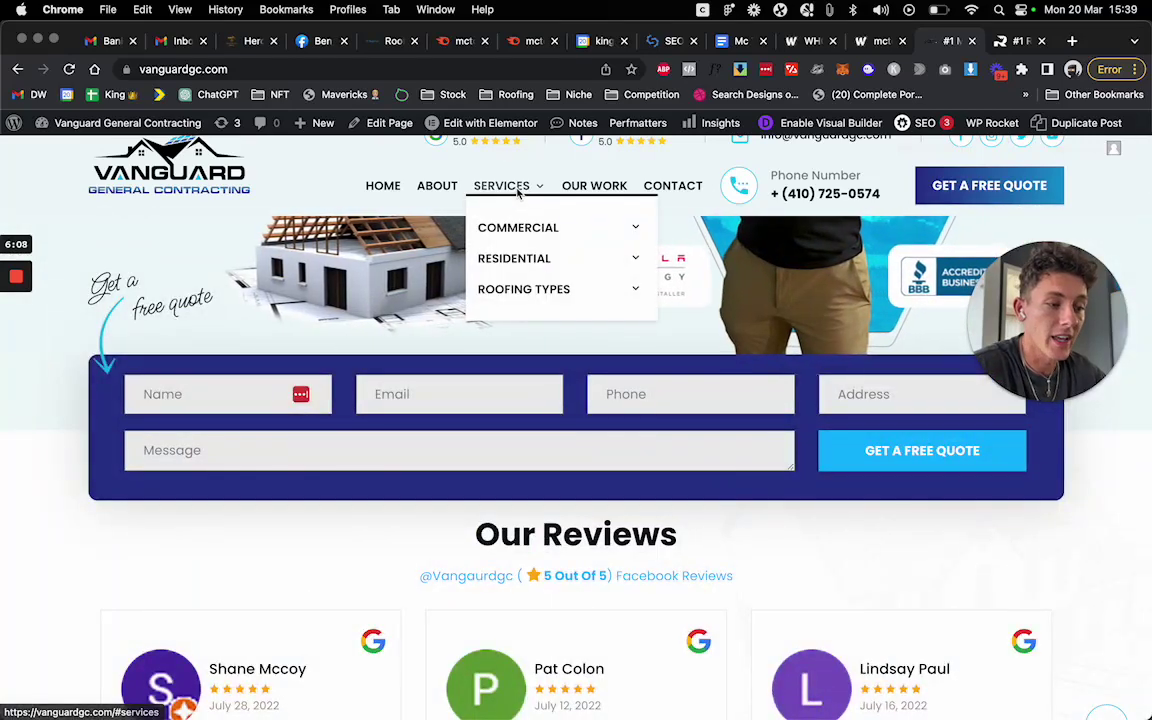
mouse_move(522, 258)
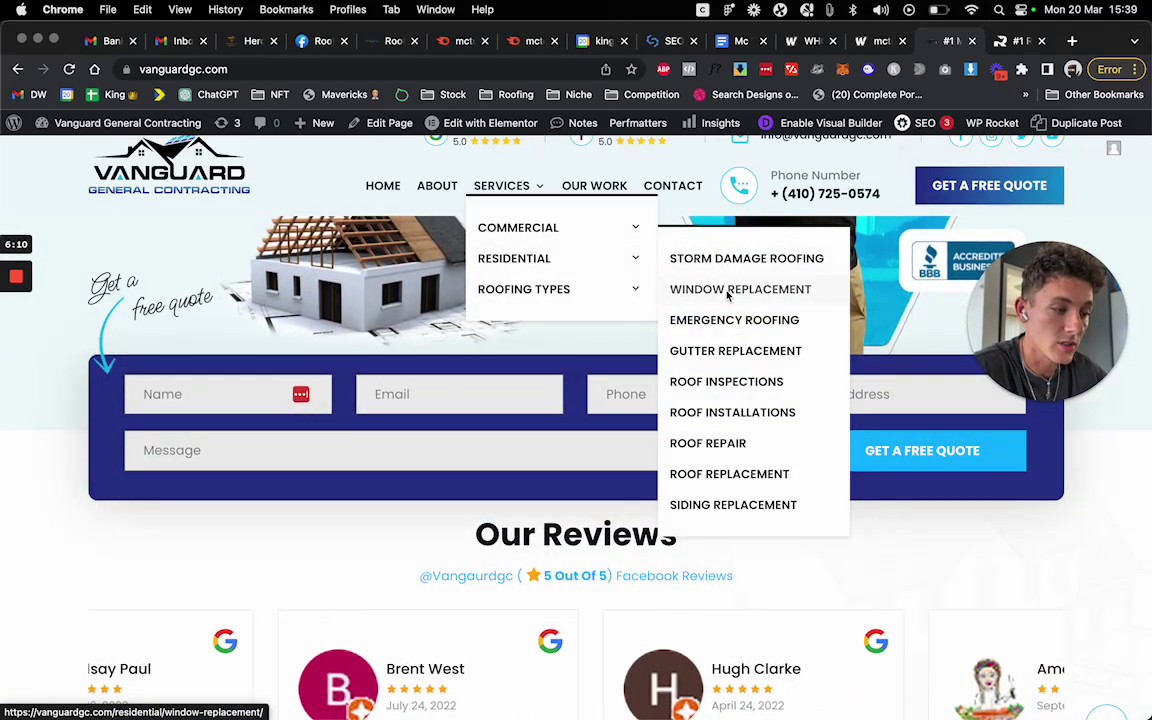
click(727, 290)
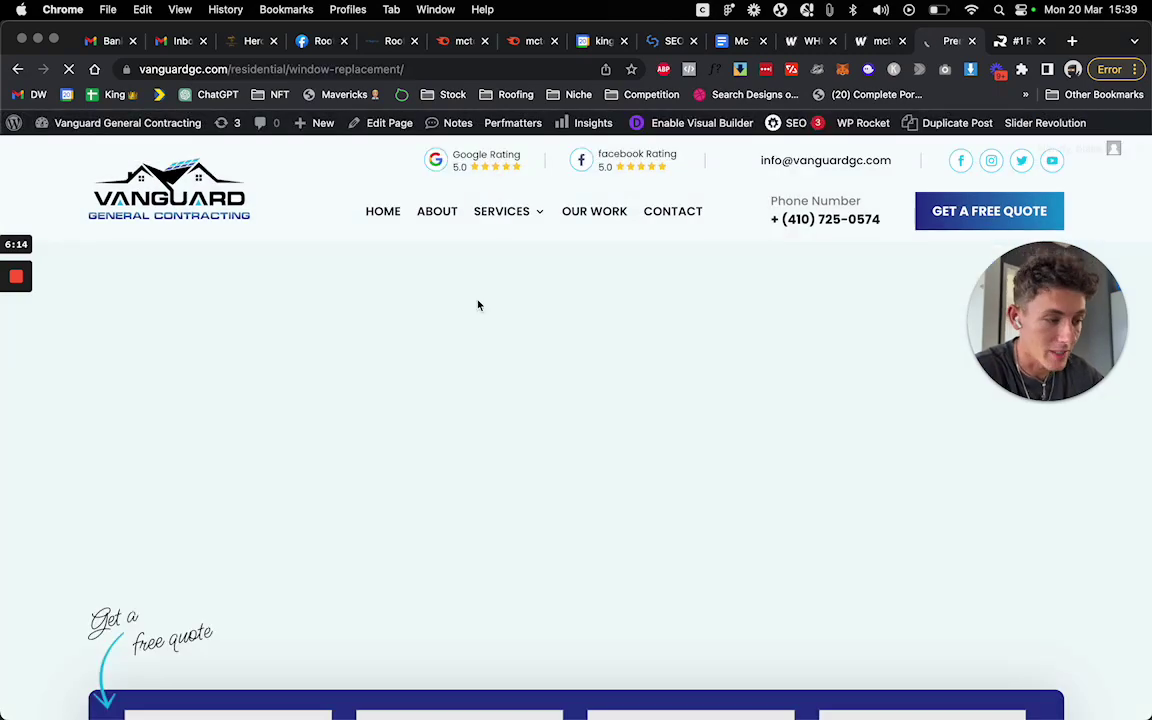
Examine the Window Replacement page's layout, including its service copy, benefits, trust badges, past work, related services and reviews.
scroll(617, 414, down, 6)
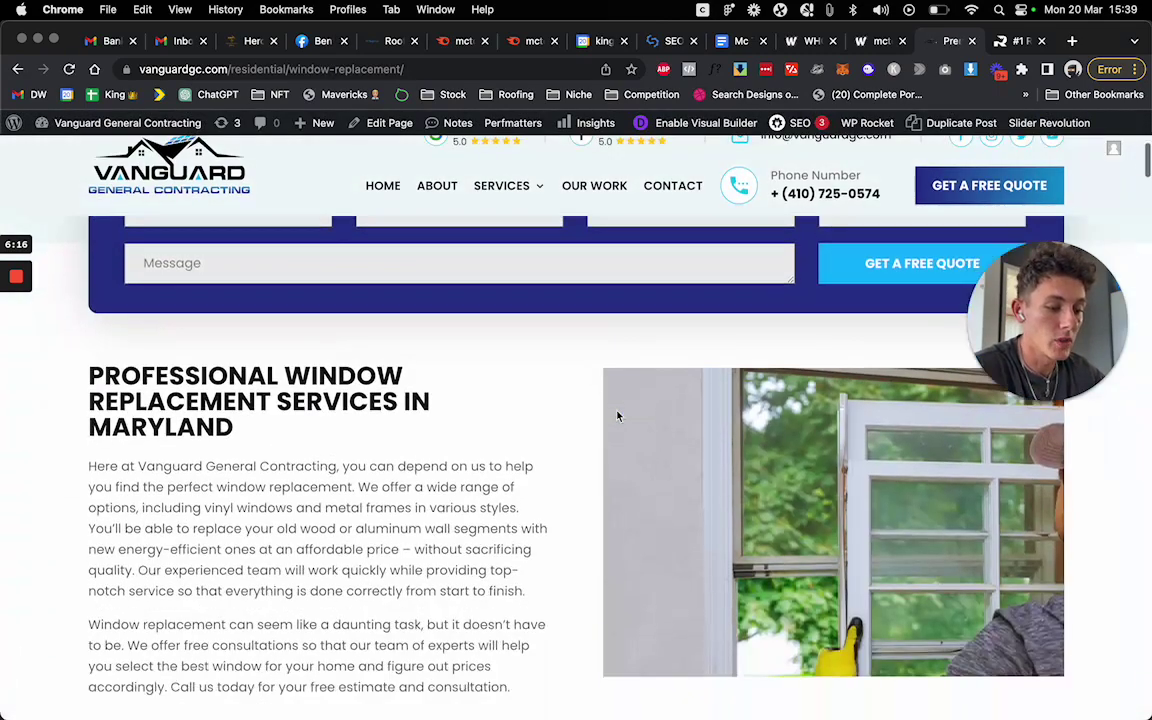
scroll(617, 416, down, 5)
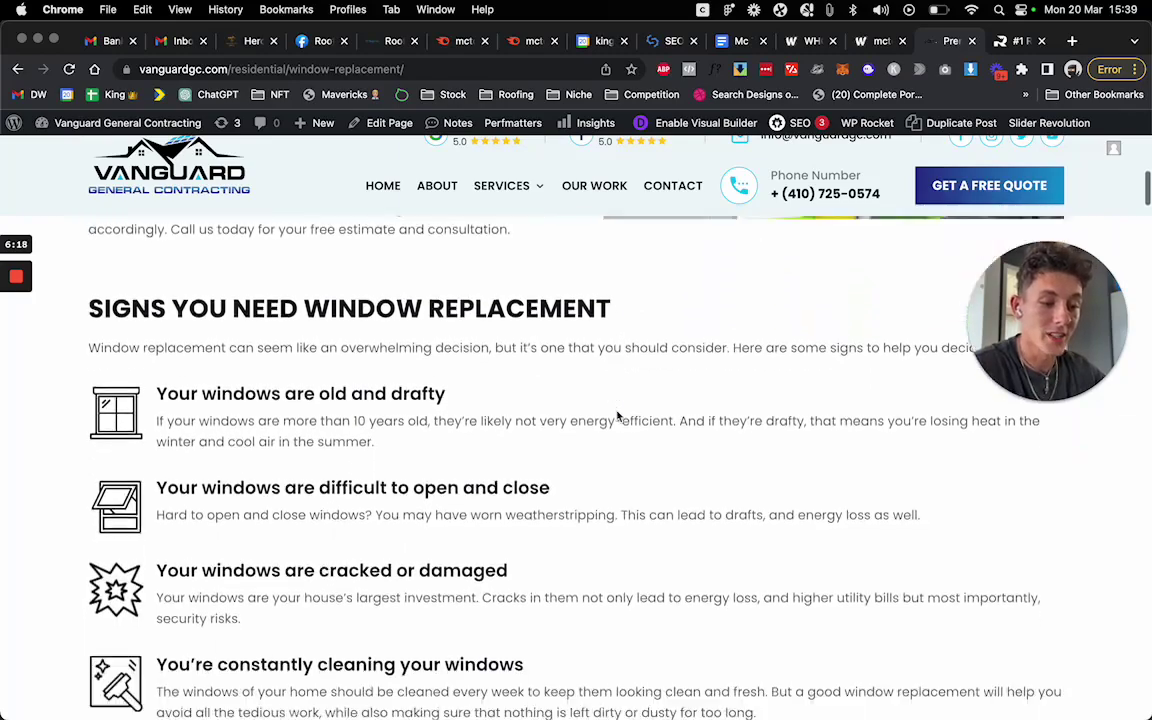
scroll(617, 416, down, 10)
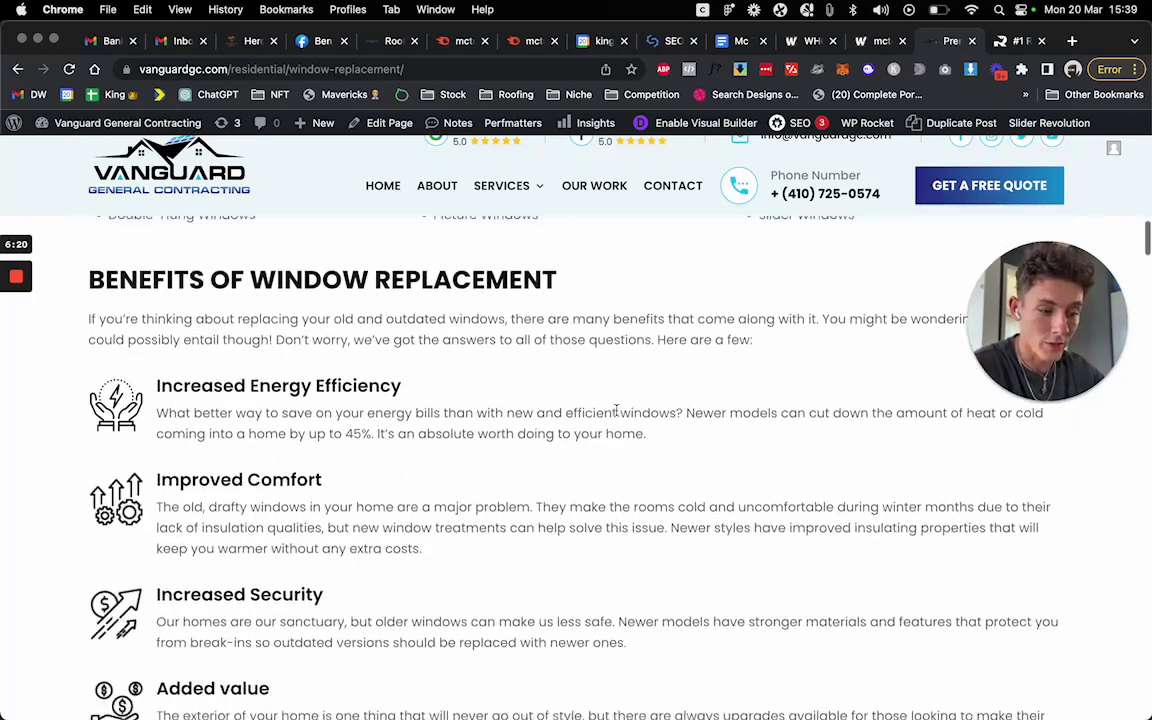
scroll(617, 416, down, 9)
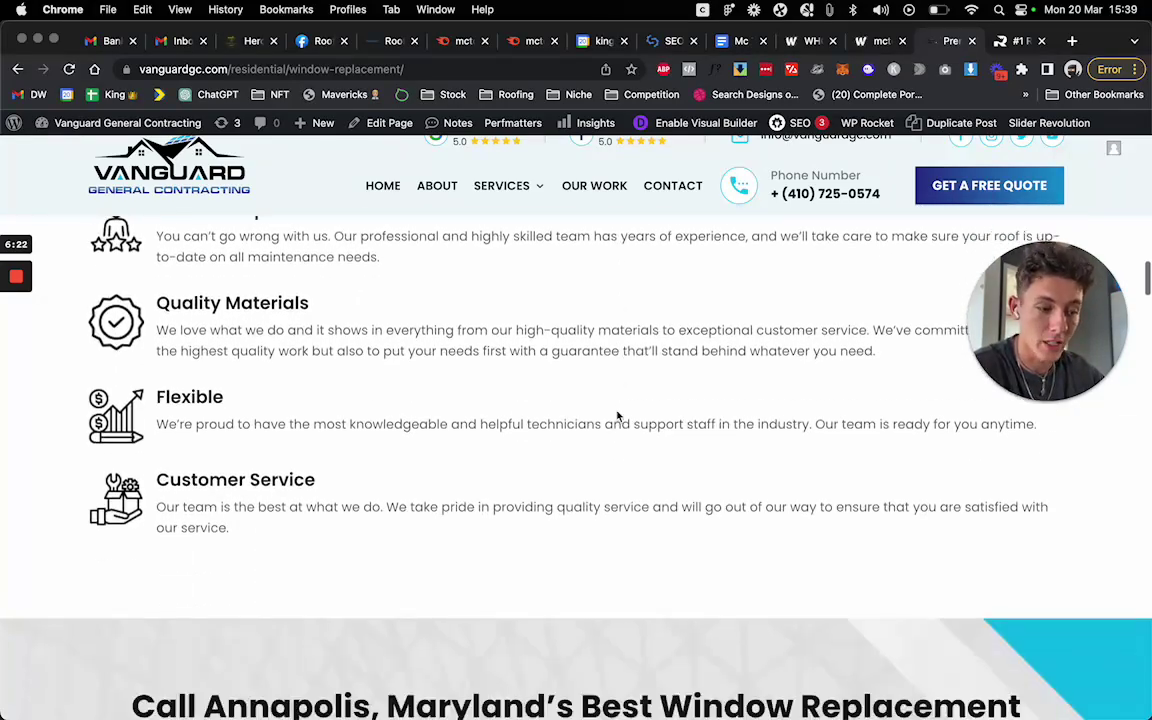
scroll(617, 416, down, 14)
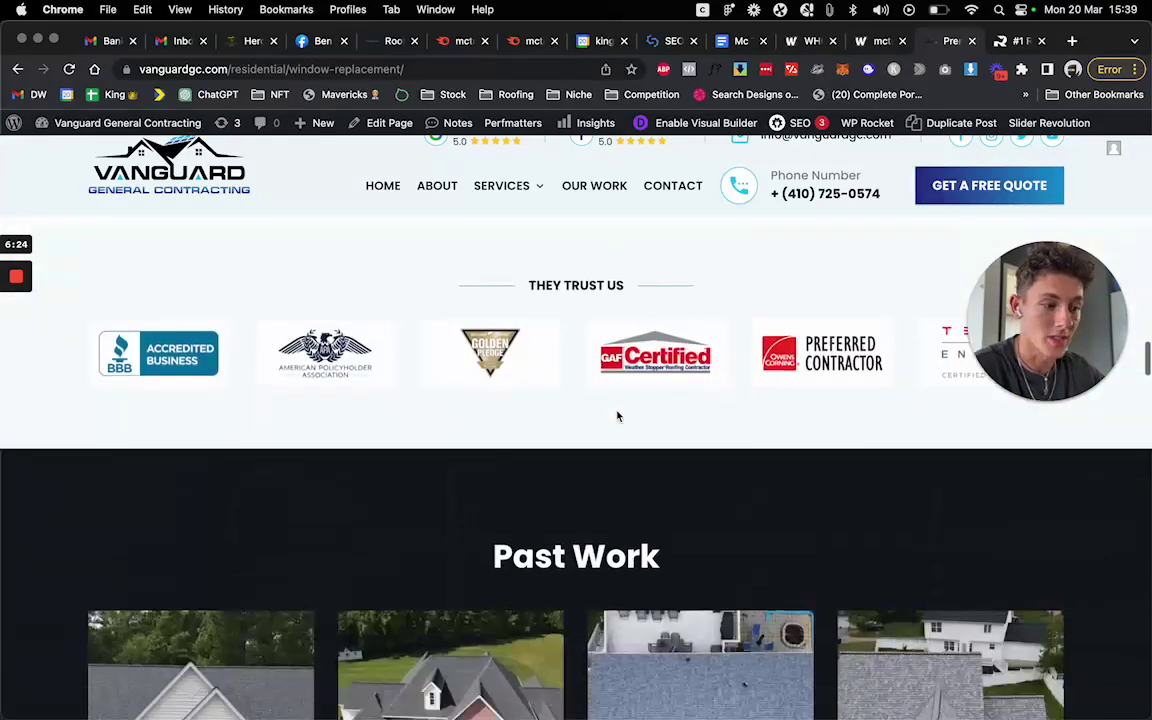
scroll(617, 416, down, 10)
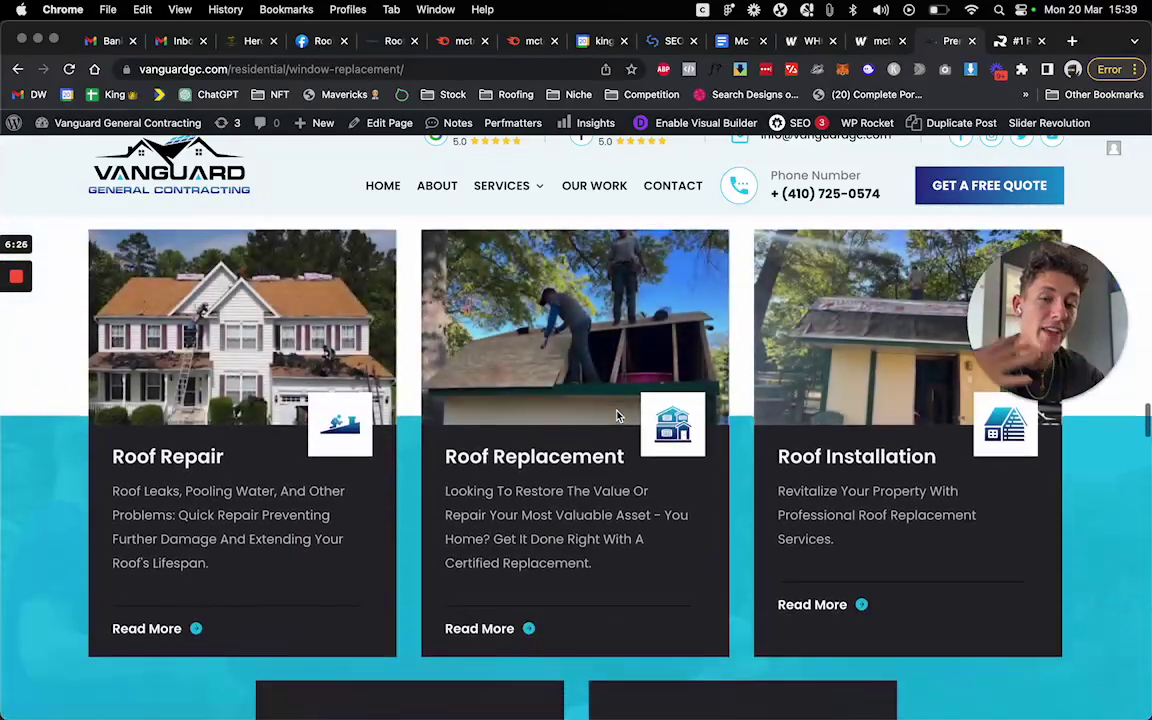
scroll(617, 416, up, 10)
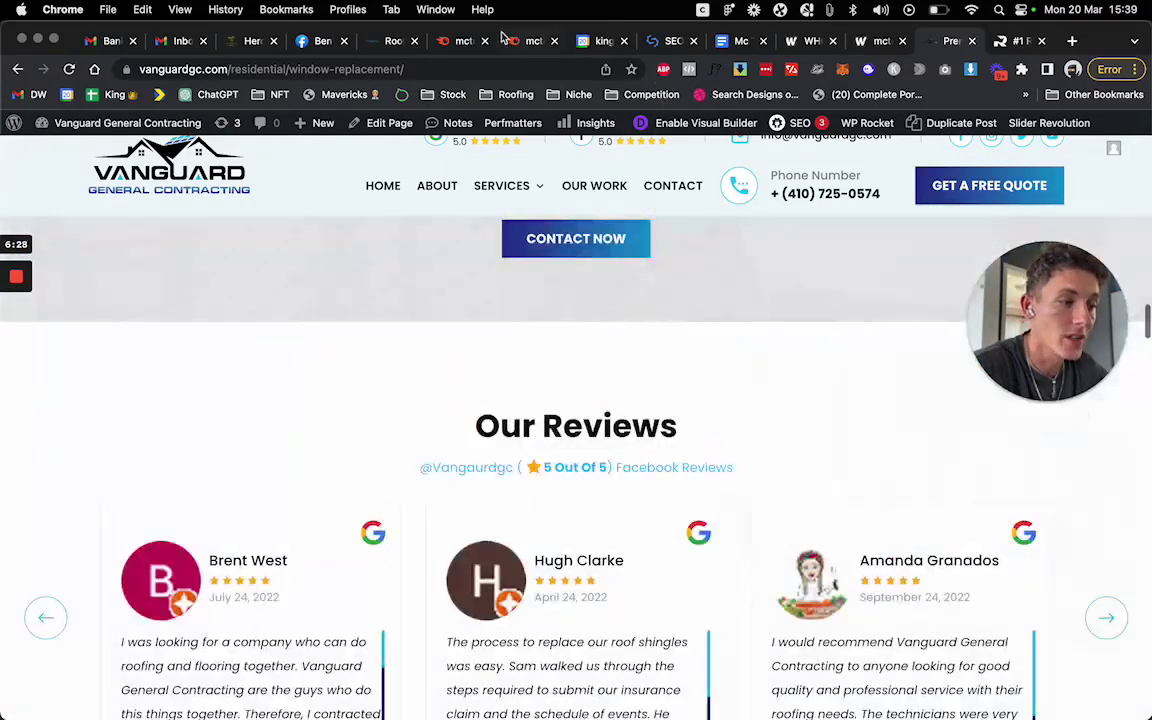
Return to mctoolman.com's Roof Replacement page and review its content and the Services, Galleries and Roofing Service Areas navigation entries.
click(380, 44)
scroll(636, 548, down, 15)
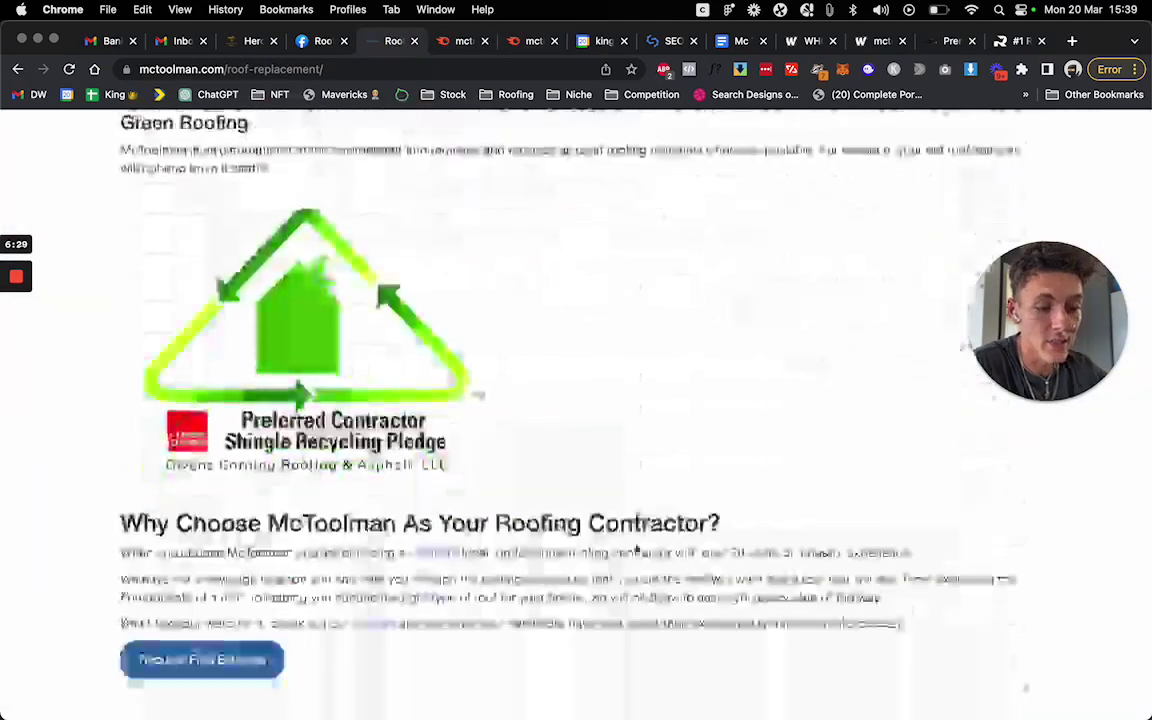
scroll(636, 548, up, 15)
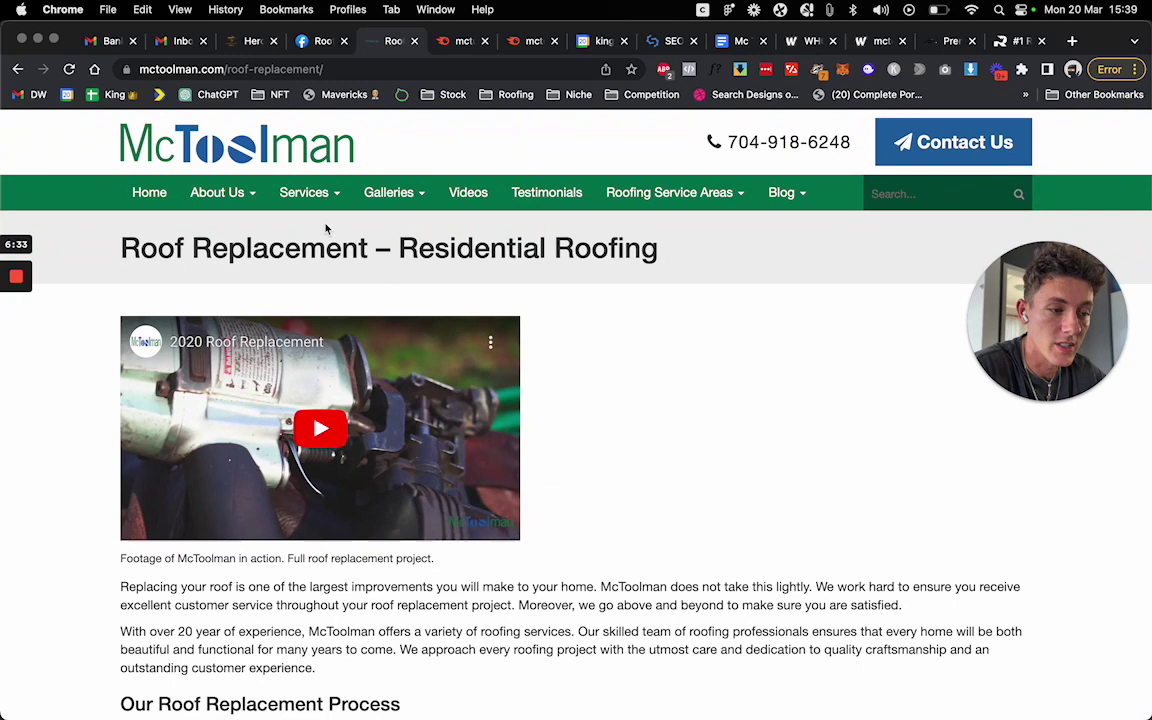
mouse_move(319, 203)
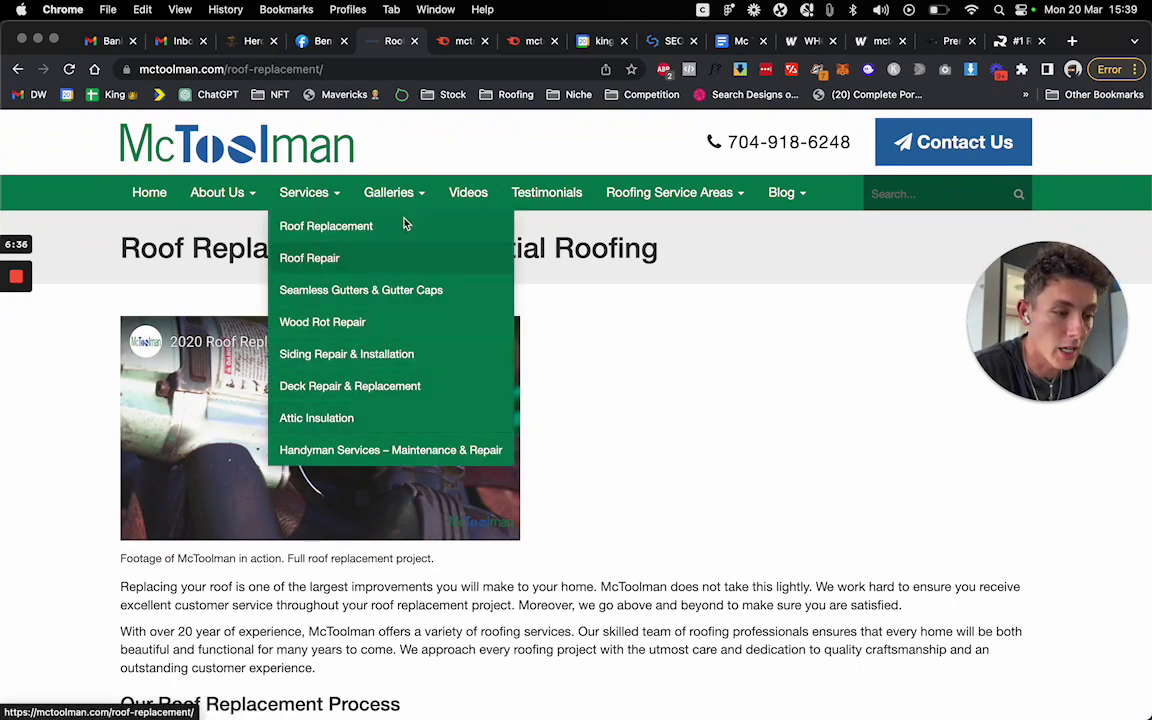
mouse_move(398, 200)
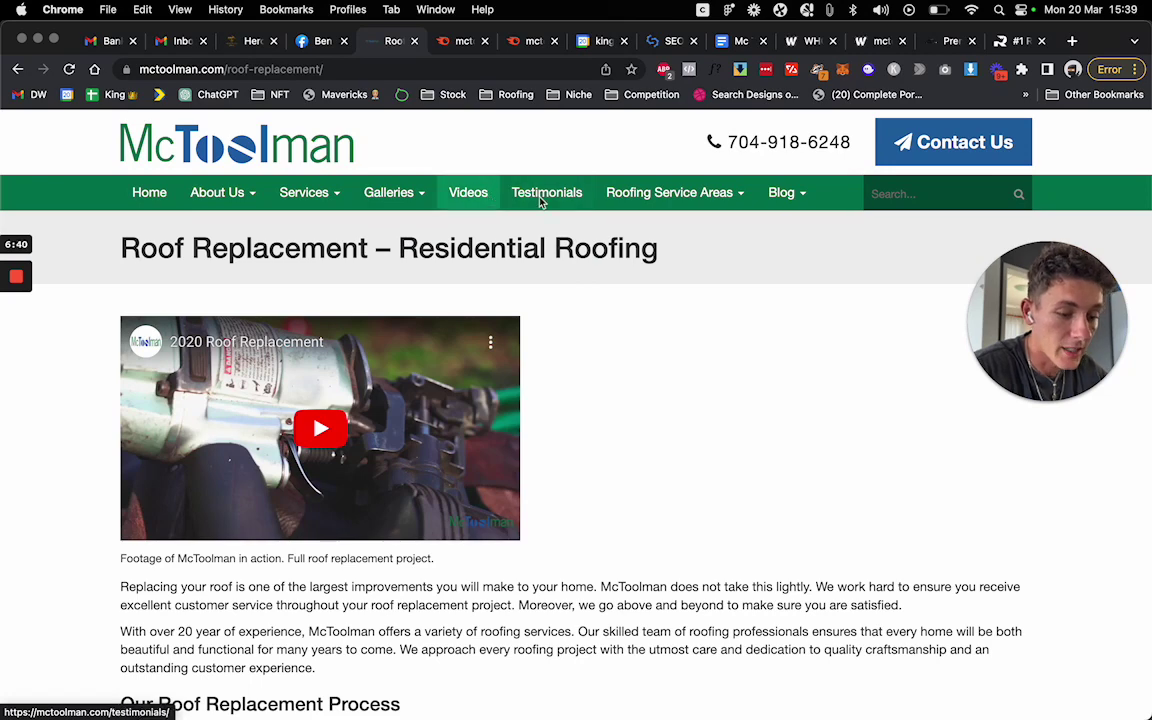
mouse_move(666, 195)
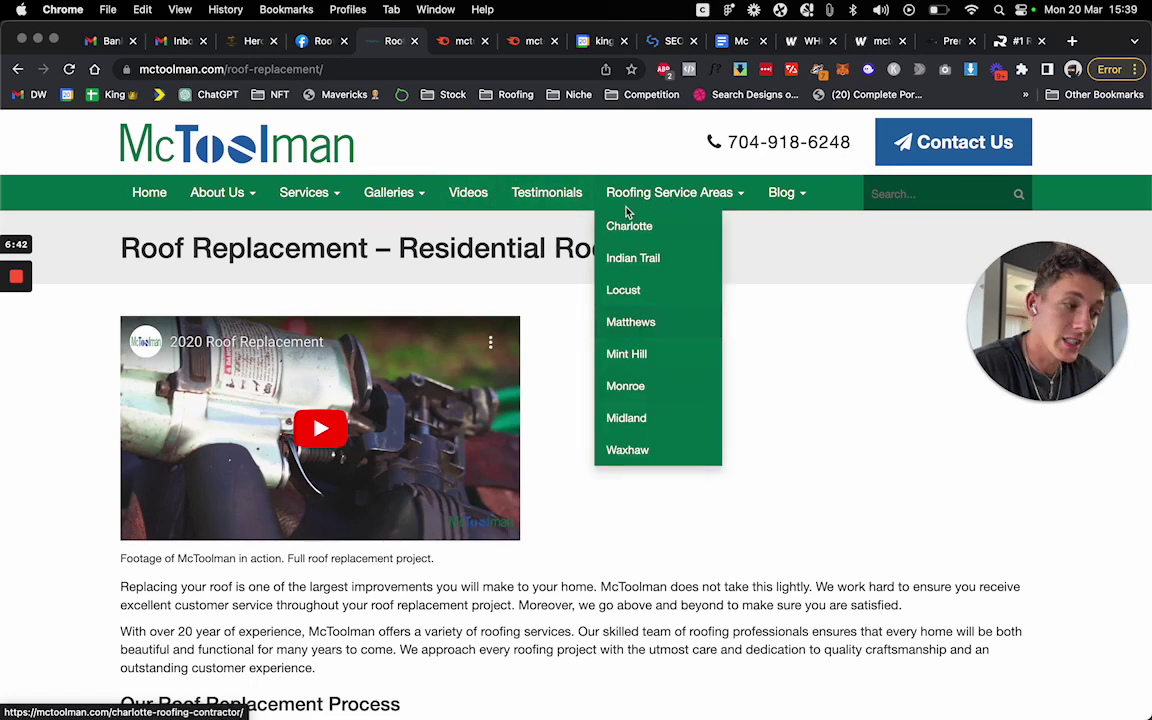
In the analysis document, score SEO work (On-Page / Content / Layout) 4/10 and indent an empty score position for SEO work (Technical).
click(725, 44)
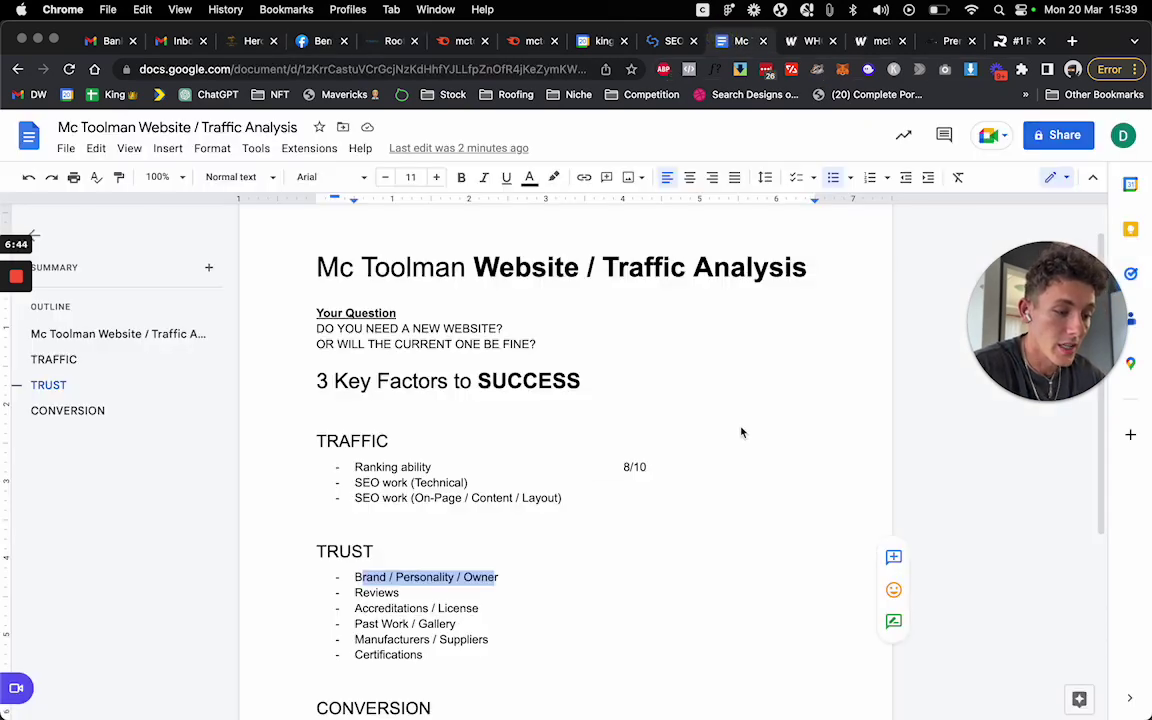
click(624, 486)
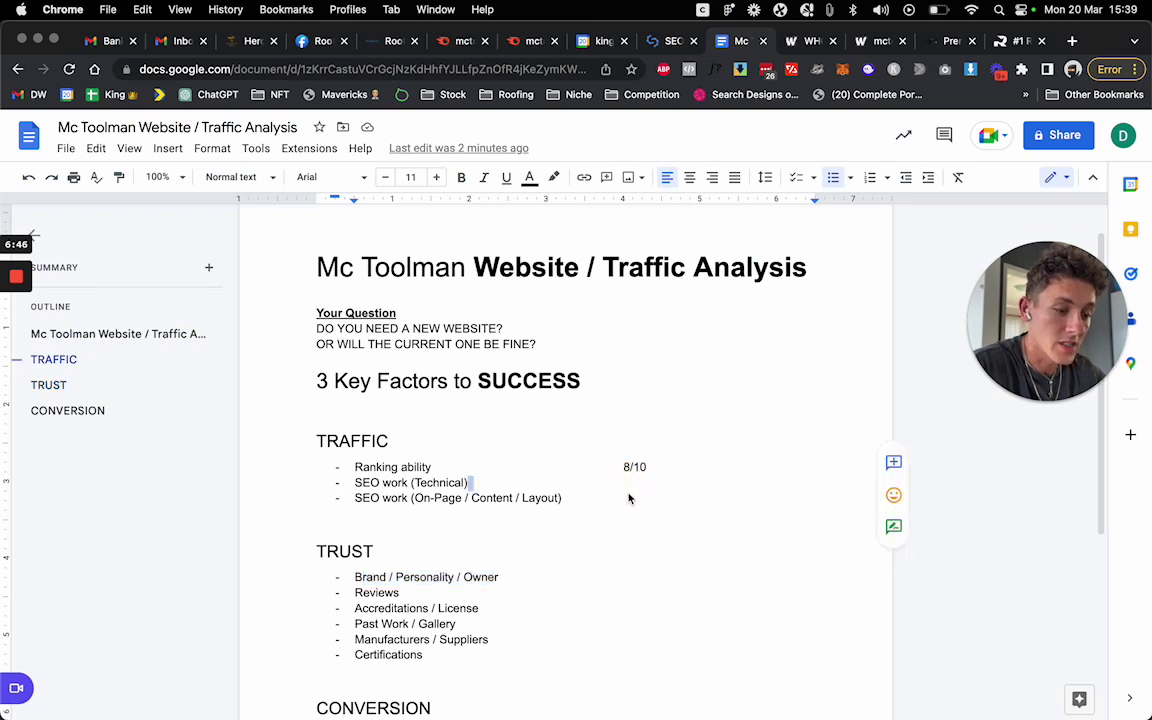
click(625, 499)
click(585, 502)
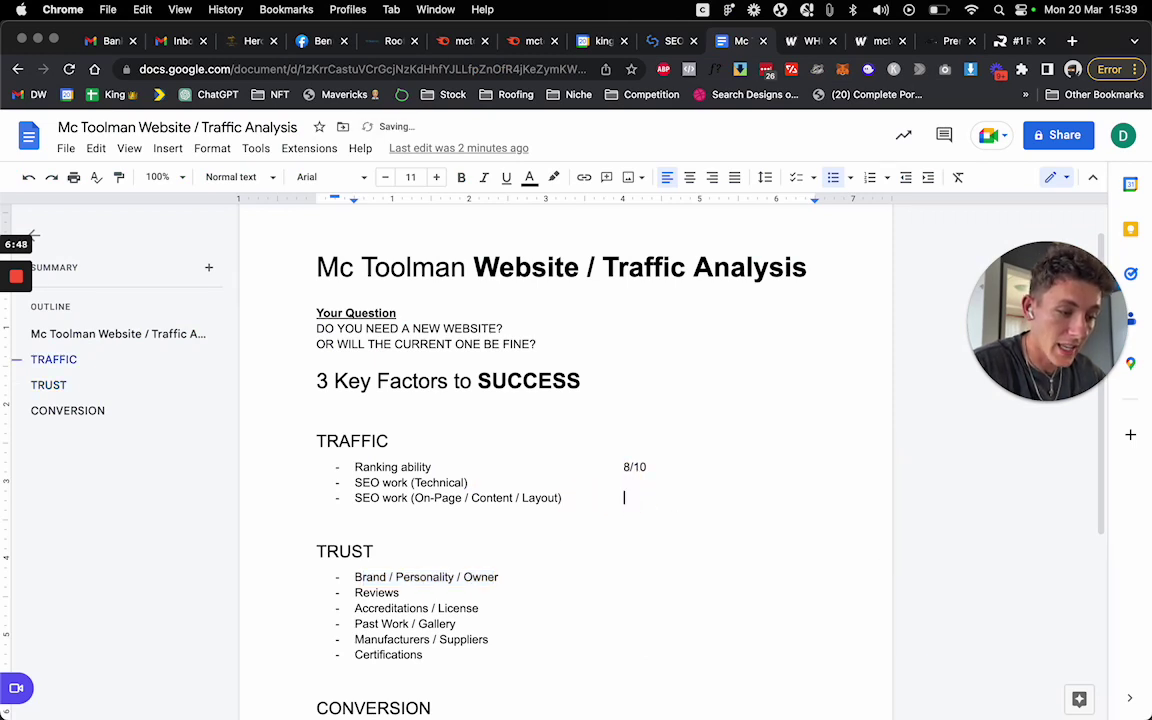
text(10)
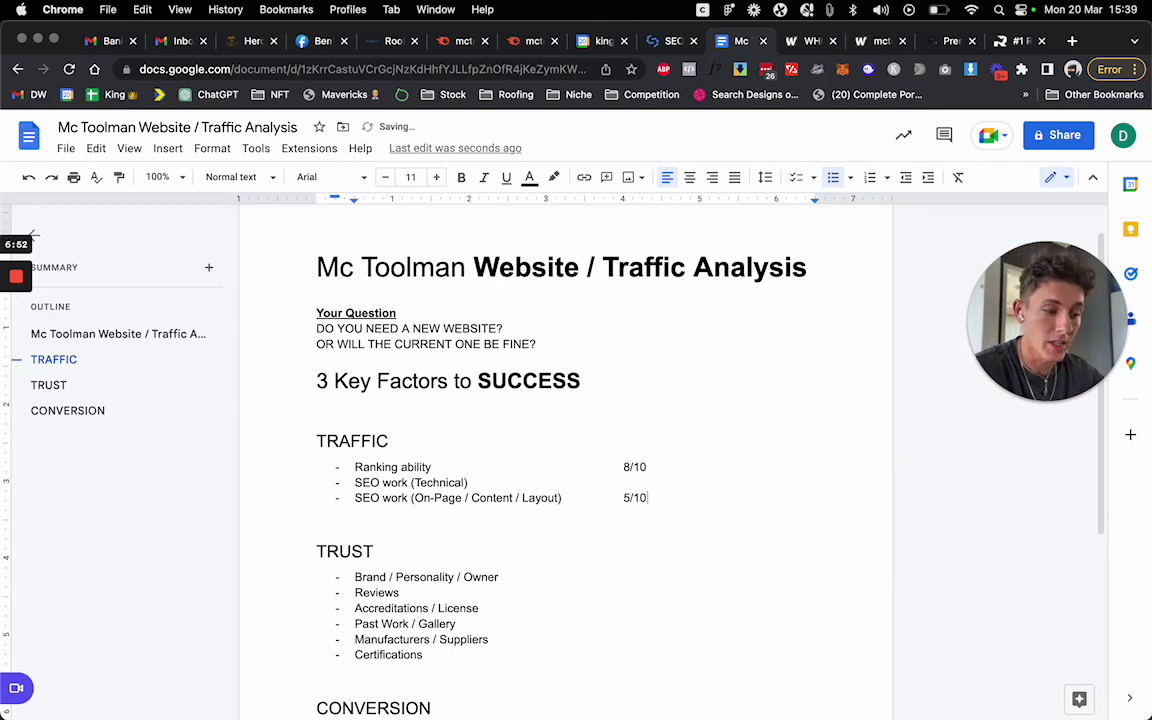
click(634, 499)
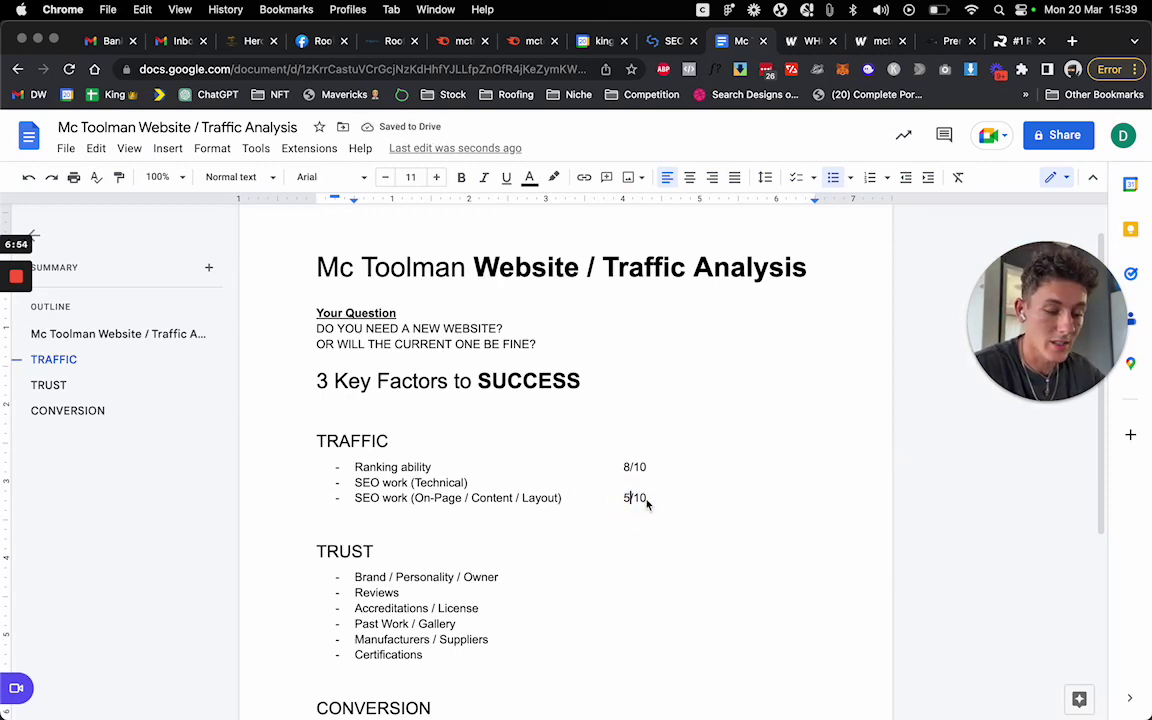
key(BackSpace)
text(4)
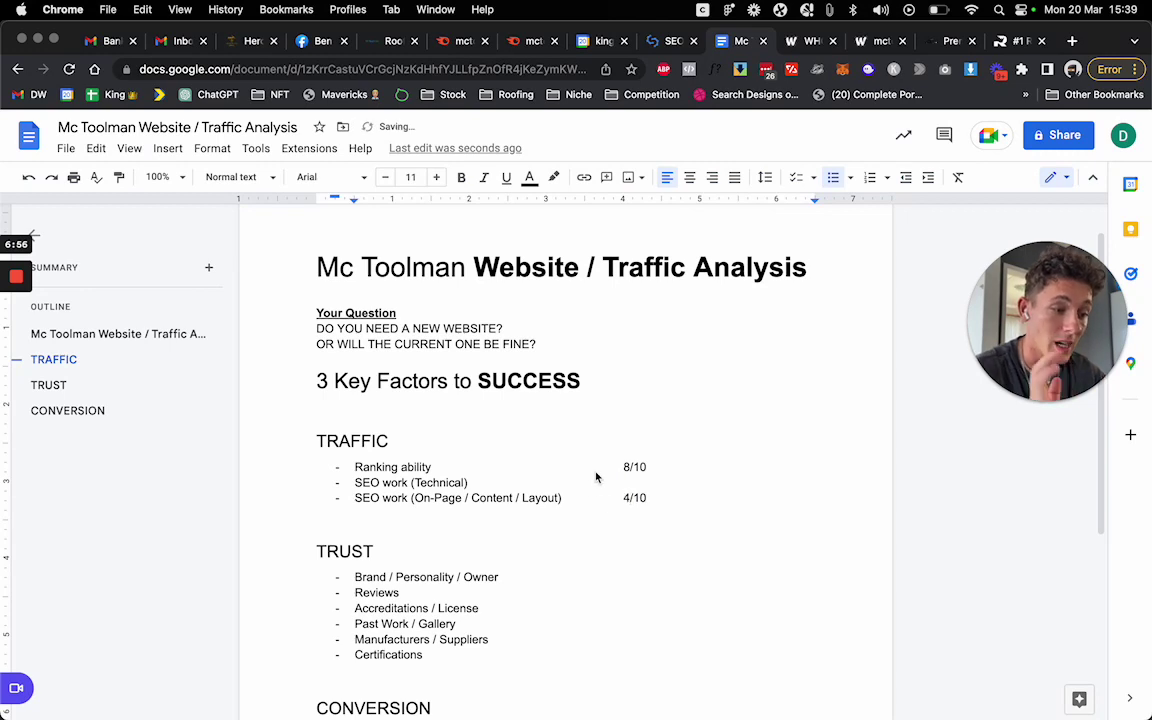
click(614, 483)
key(Tab)
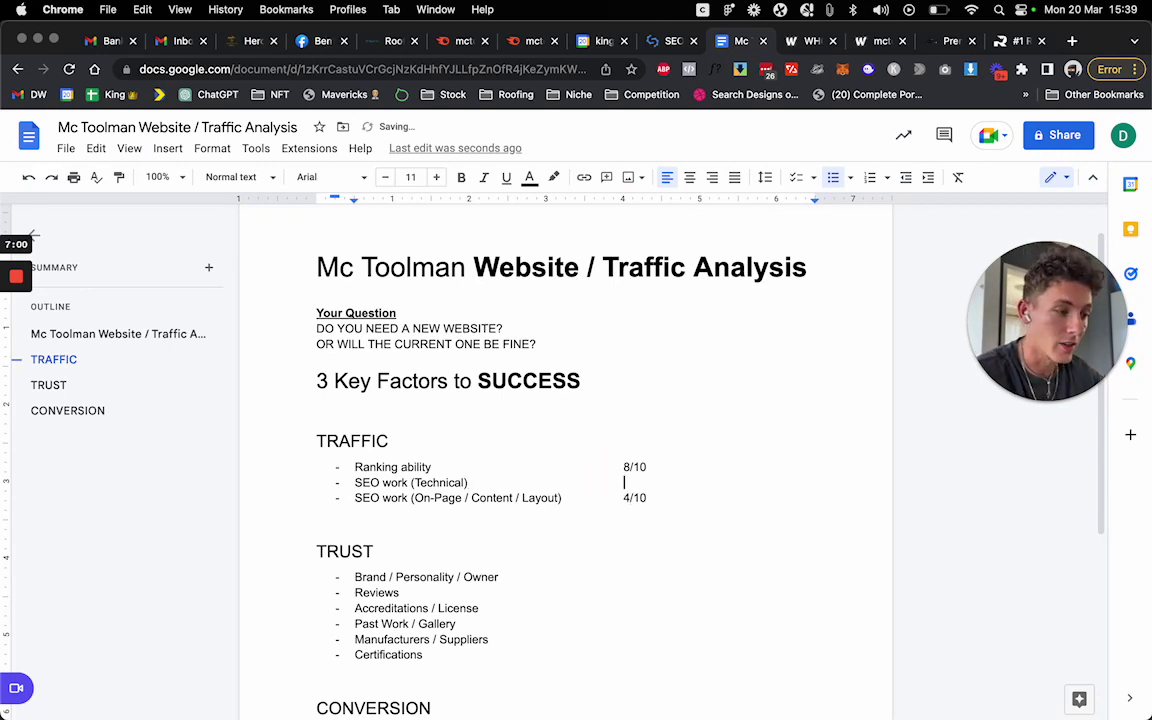
Switch to the SEOptimer audit of mctoolman.com and examine its category grades and recommendations, including the H1 header and image alt attribute items.
click(664, 41)
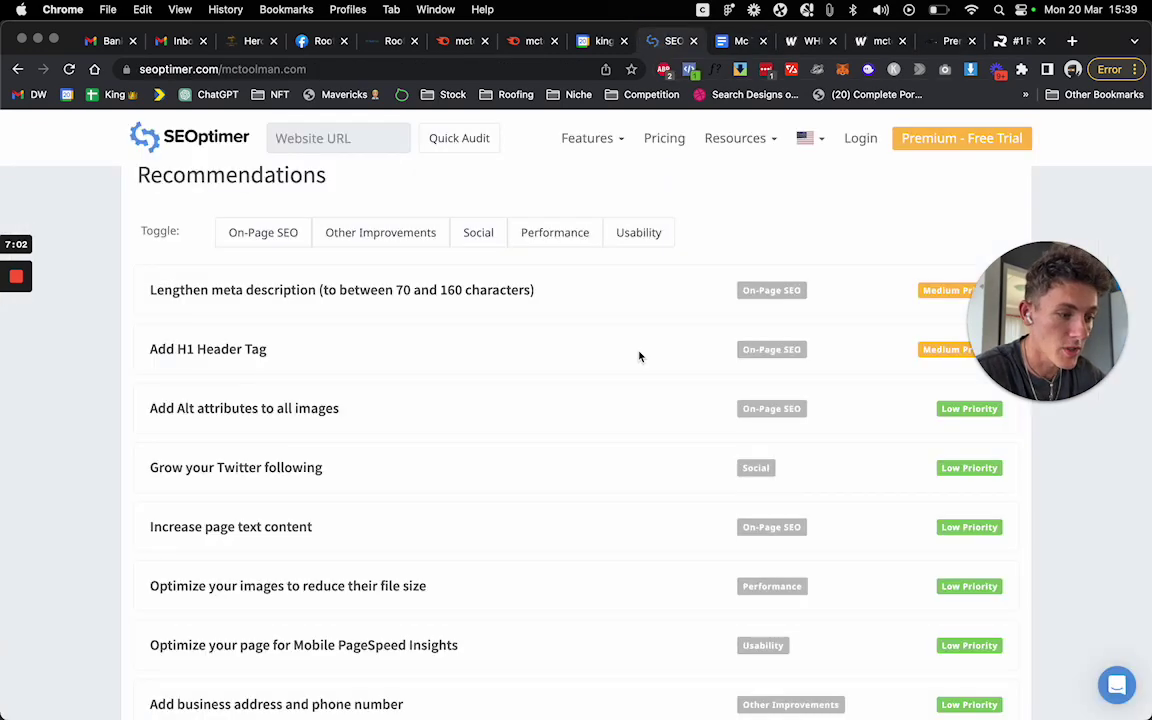
scroll(640, 357, up, 15)
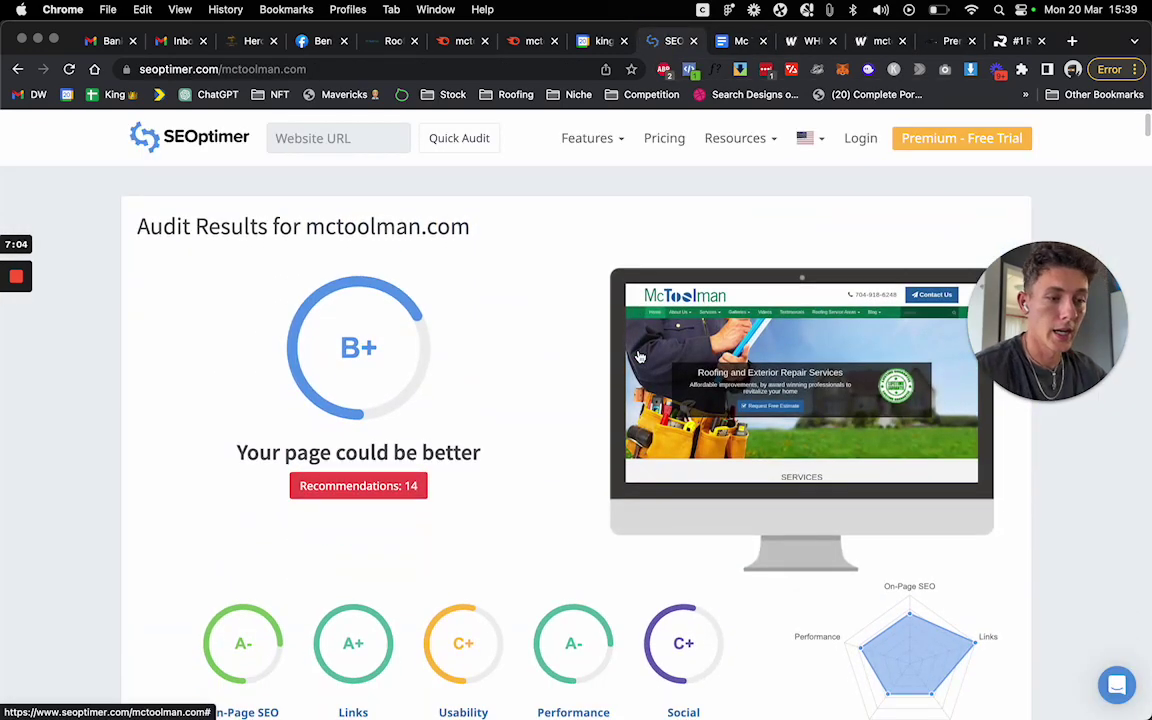
scroll(281, 460, down, 3)
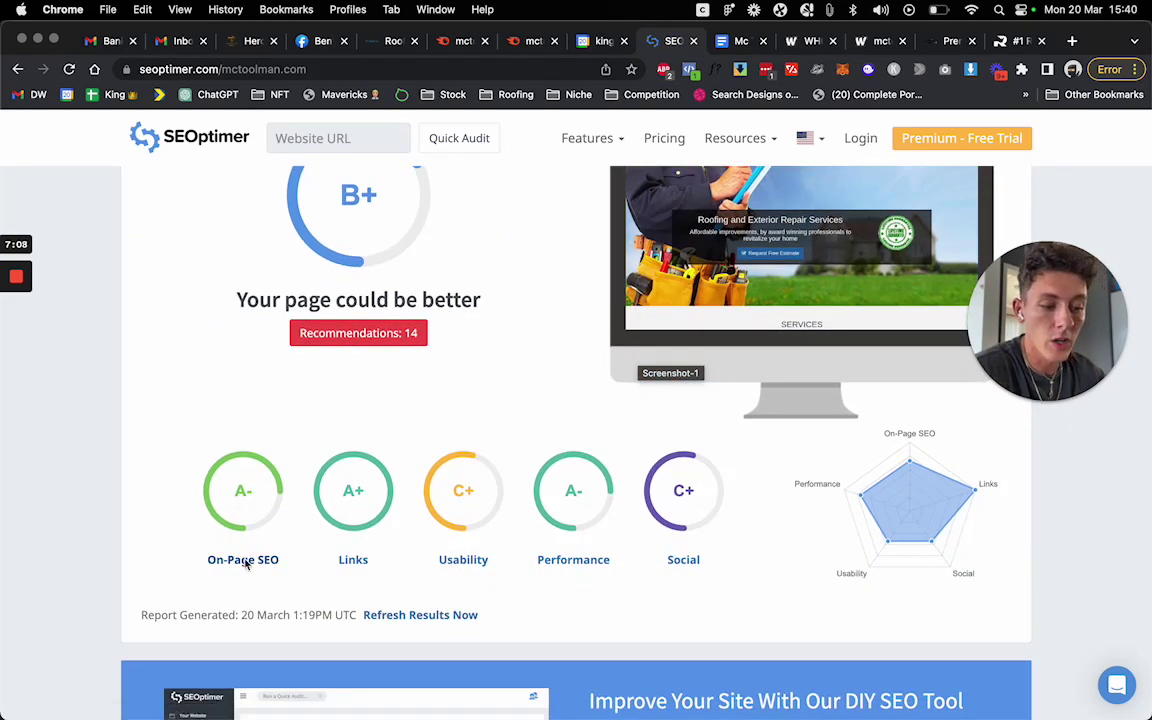
scroll(350, 584, down, 5)
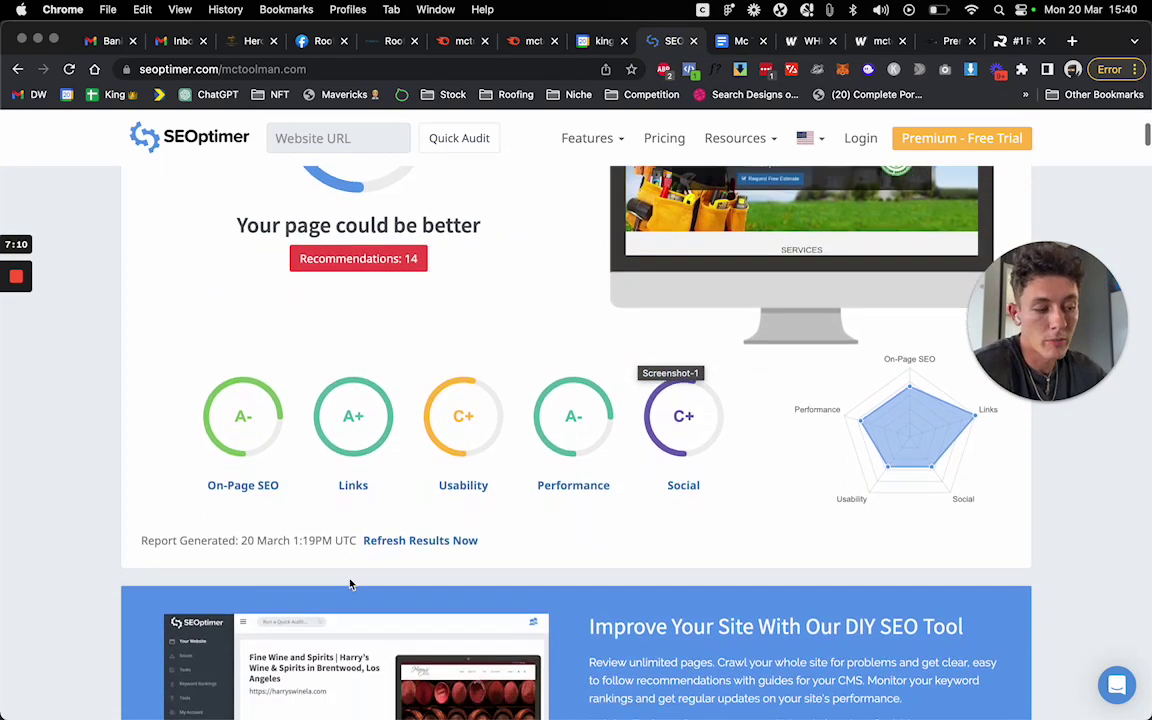
scroll(350, 584, down, 6)
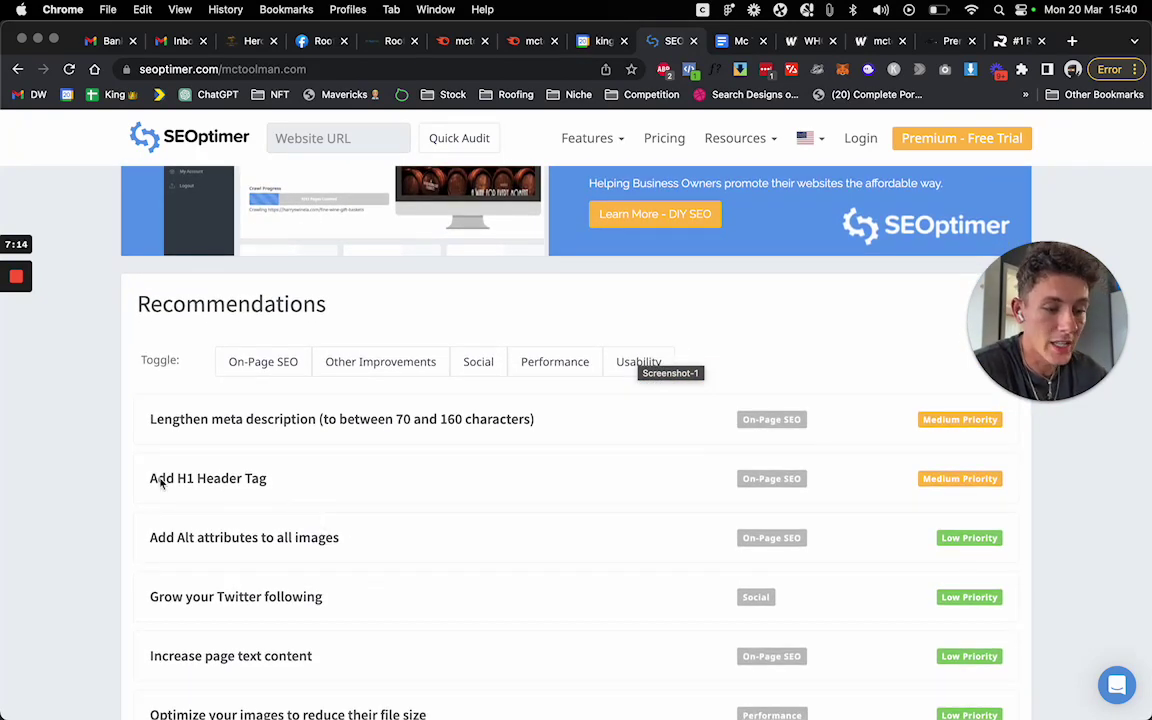
drag(160, 483, 275, 483)
click(283, 483)
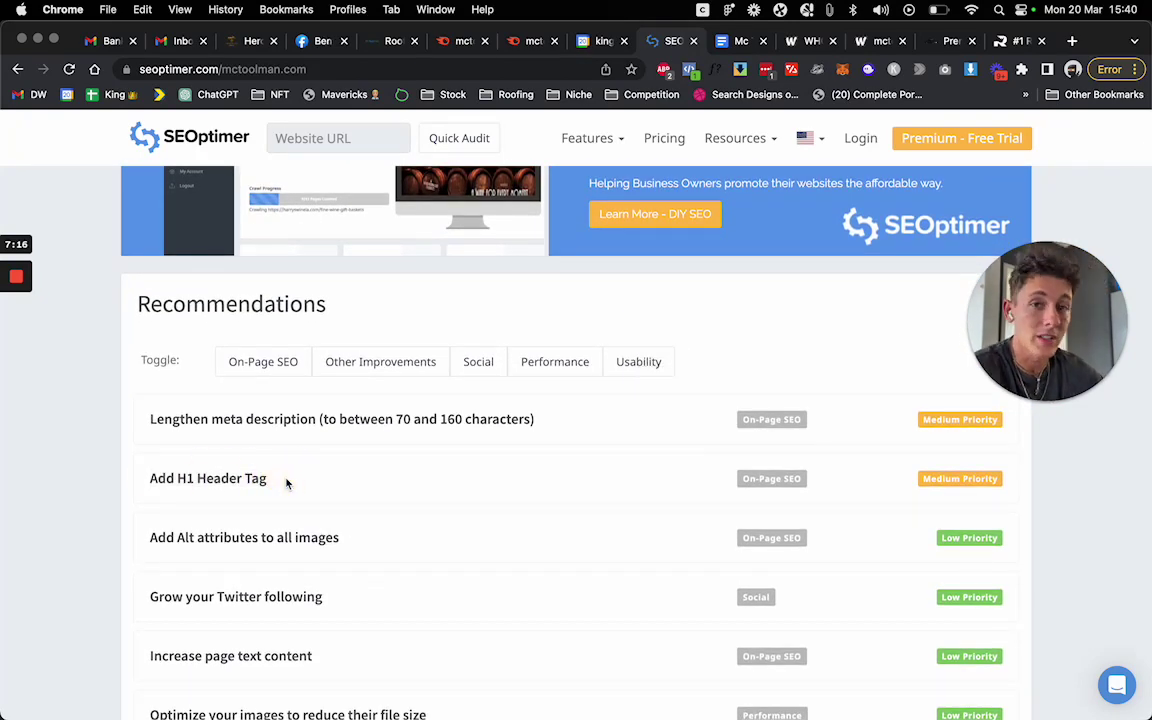
scroll(286, 483, down, 1)
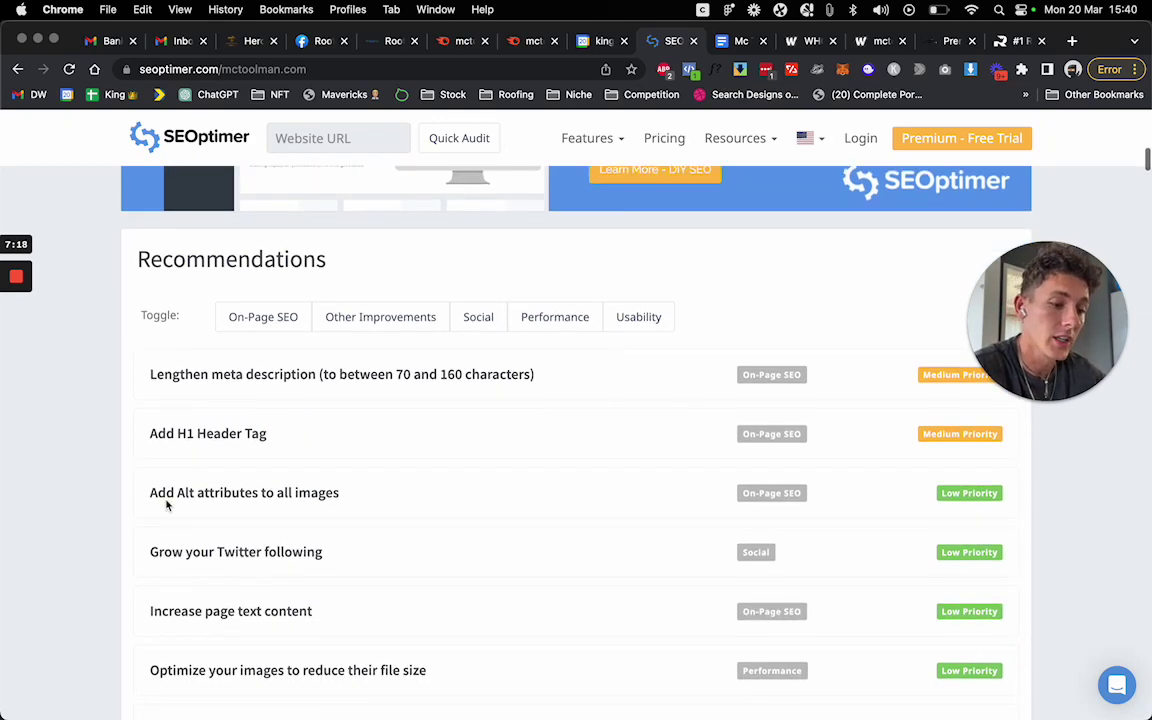
drag(150, 497, 342, 507)
click(342, 510)
scroll(350, 508, down, 5)
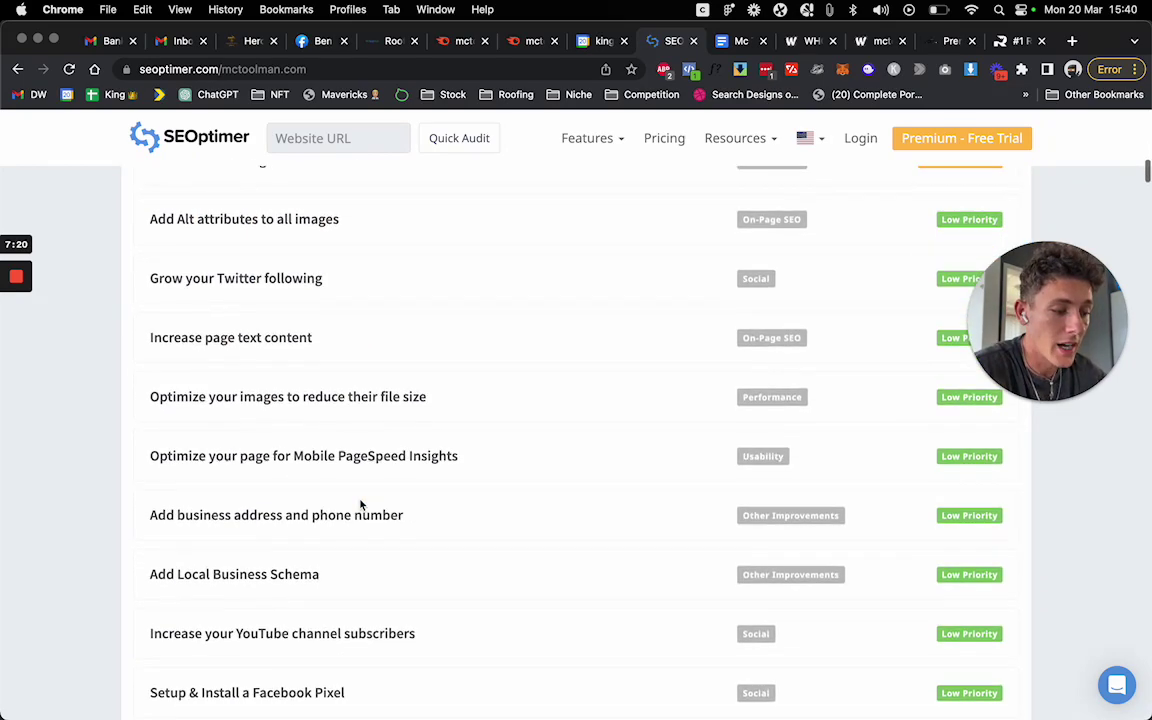
scroll(360, 506, up, 15)
mouse_move(903, 297)
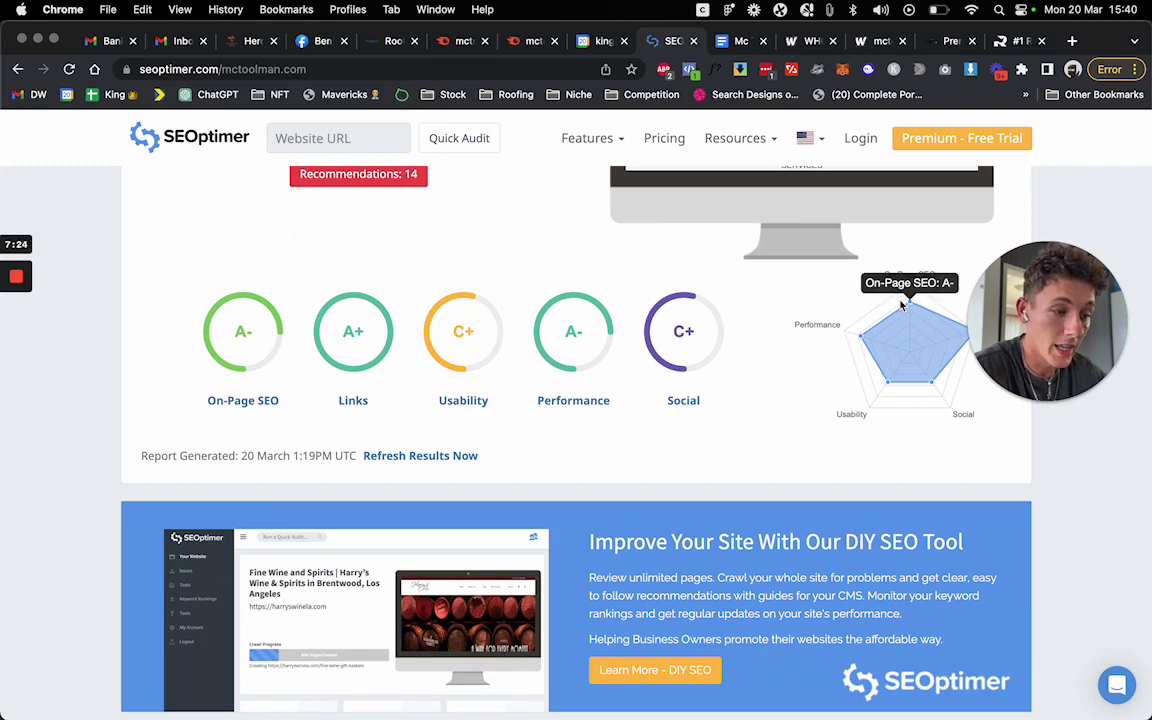
Examine the audit's On-Page SEO results, from title and meta description tags through header usage, alt attributes, sitemaps, analytics and structured data.
scroll(689, 548, down, 10)
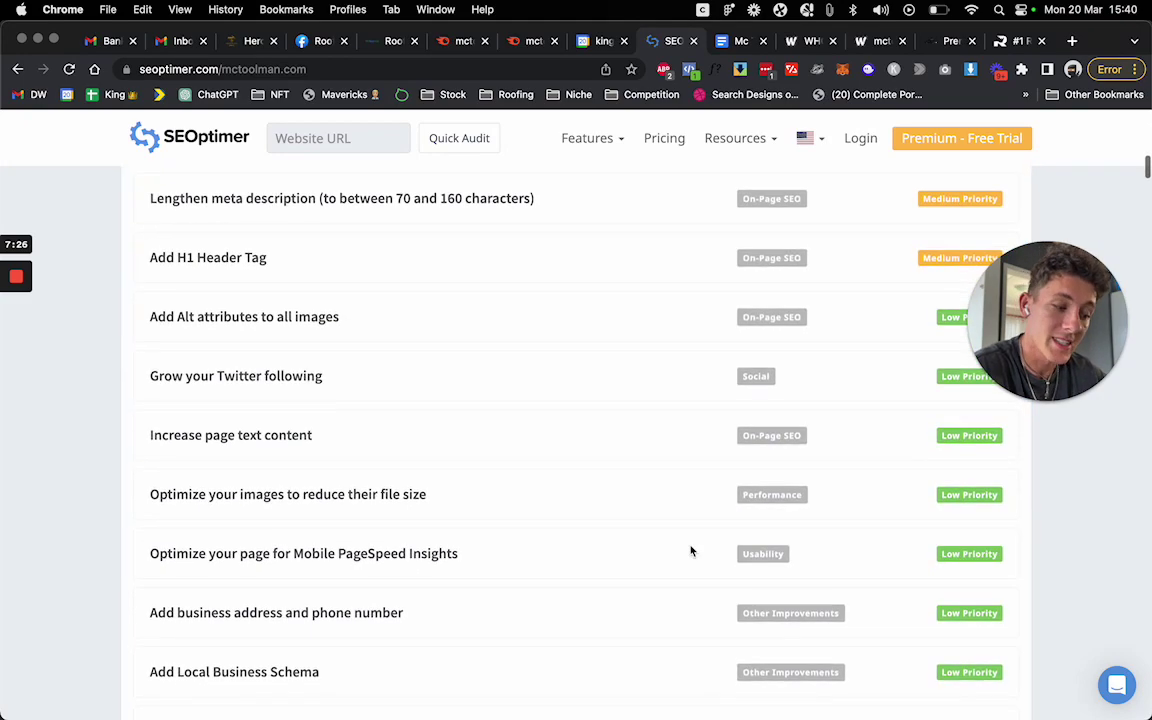
scroll(690, 551, down, 10)
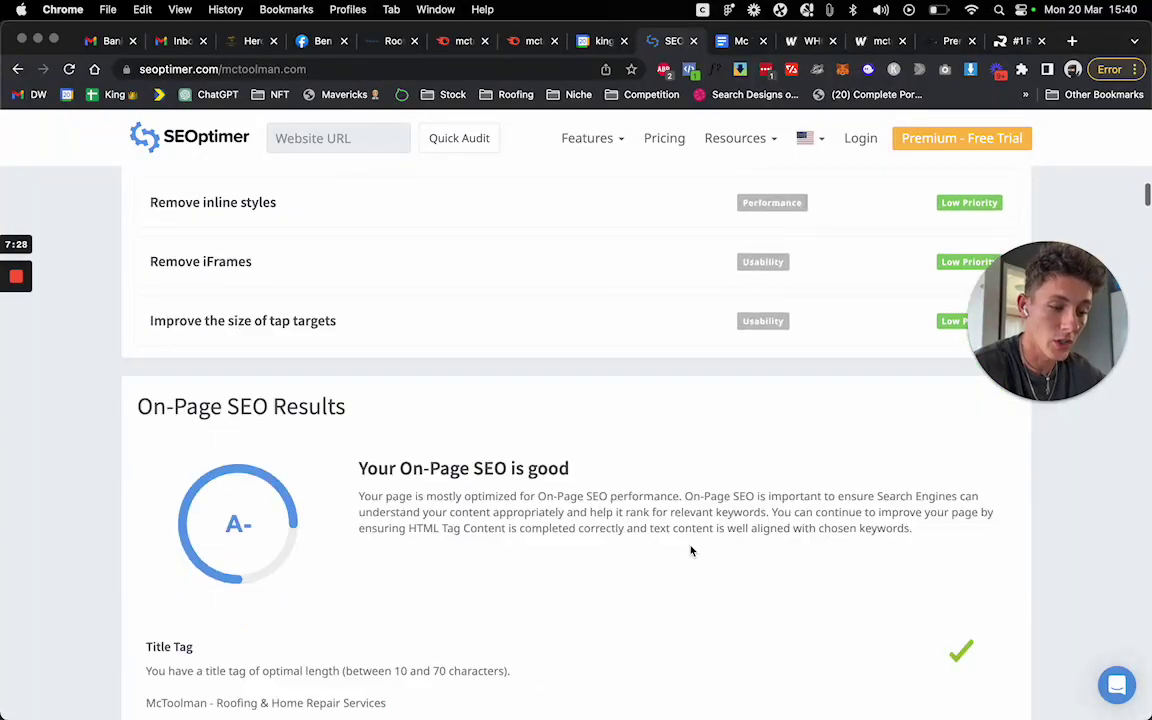
scroll(690, 551, down, 5)
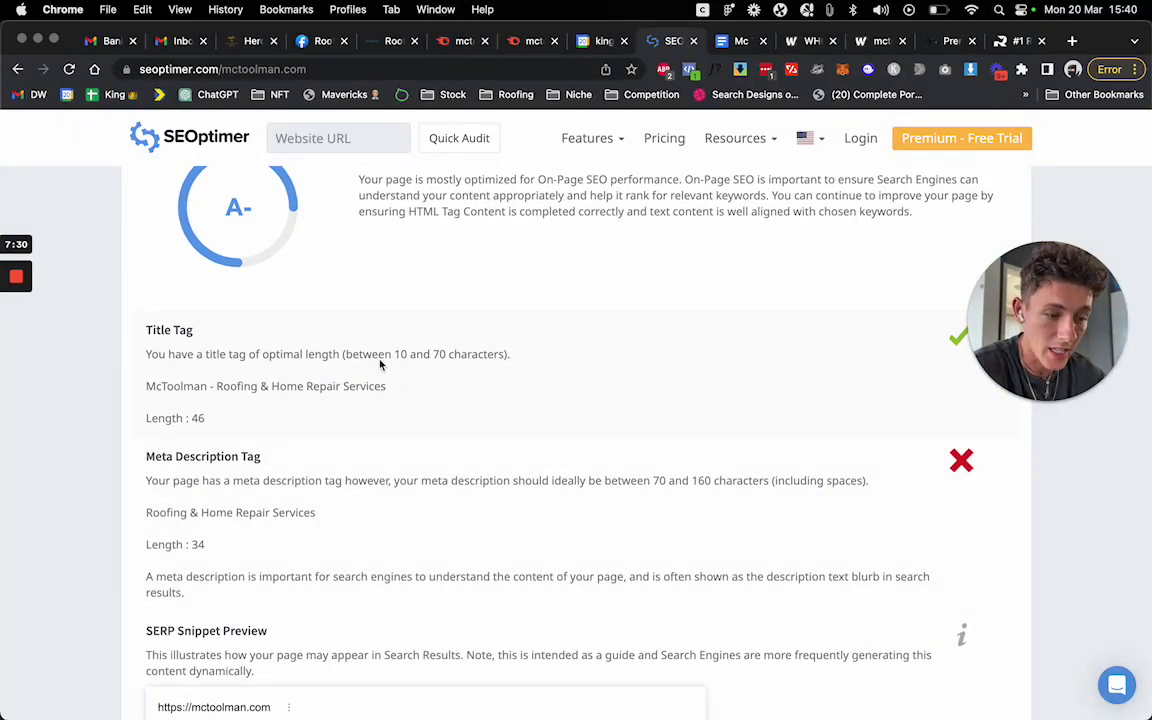
scroll(352, 497, down, 1)
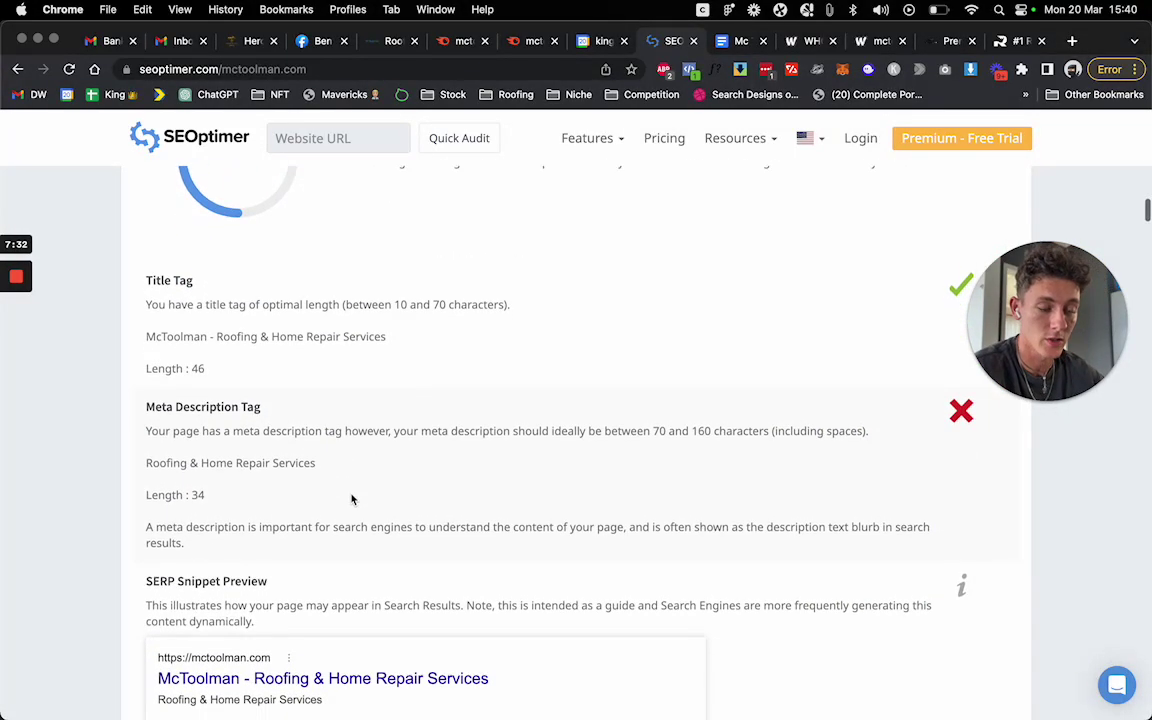
scroll(352, 499, down, 6)
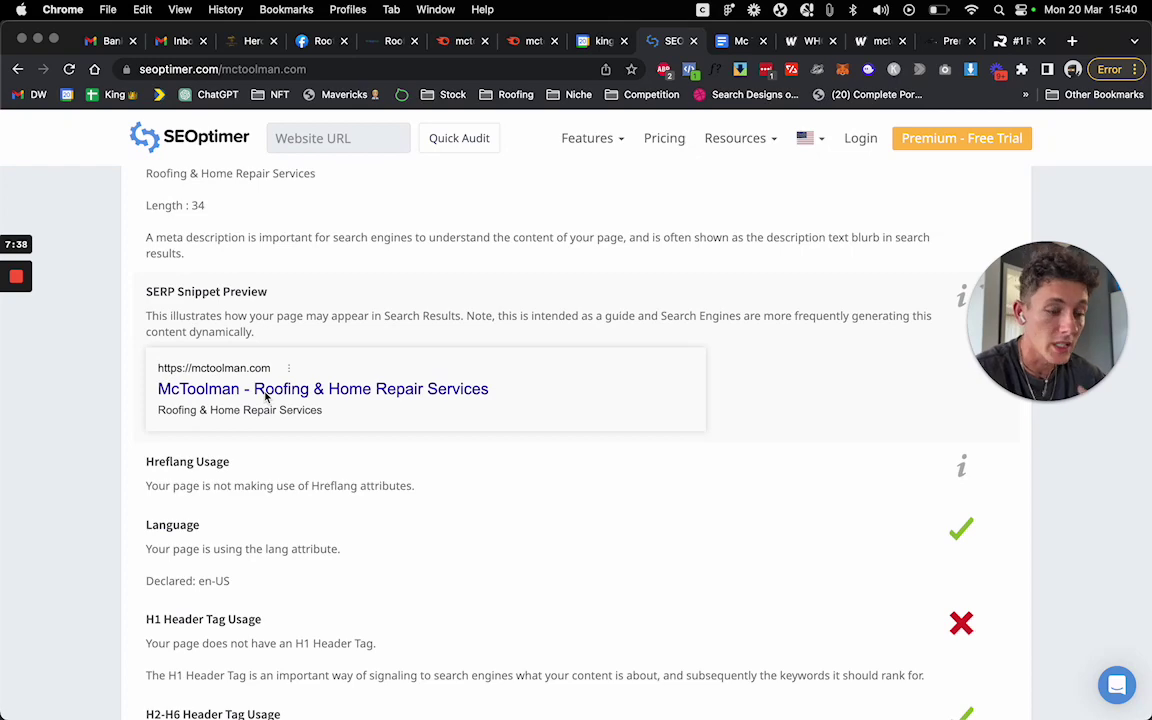
scroll(393, 571, down, 20)
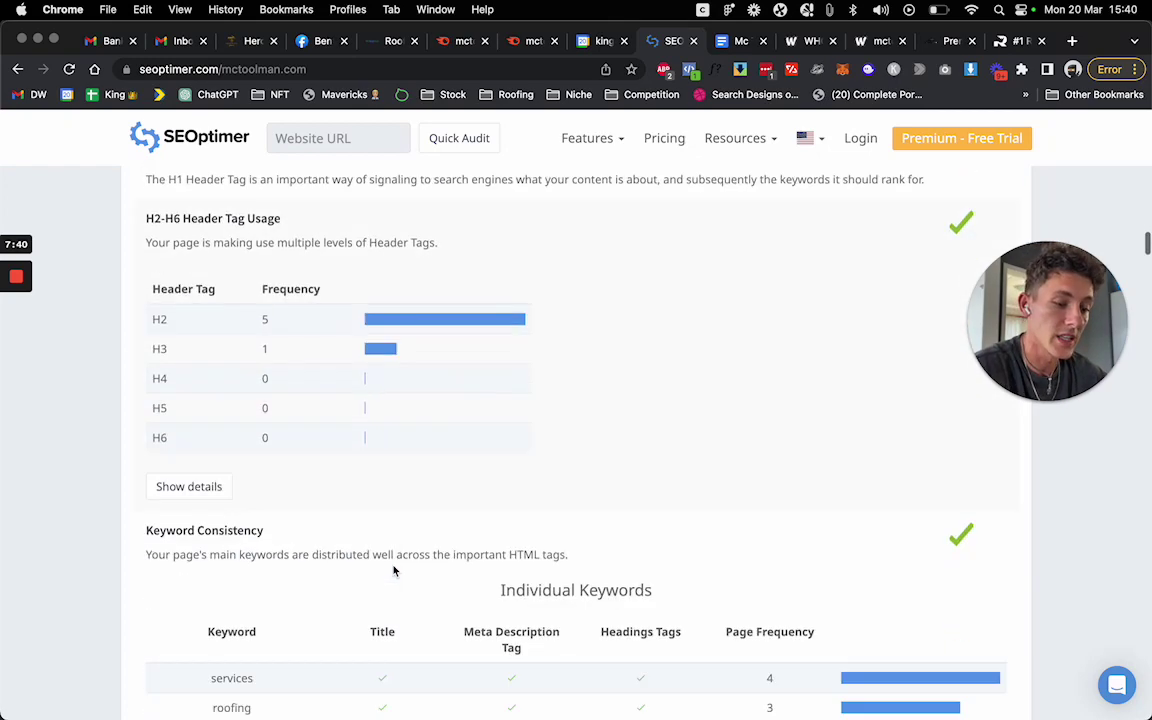
scroll(393, 571, down, 10)
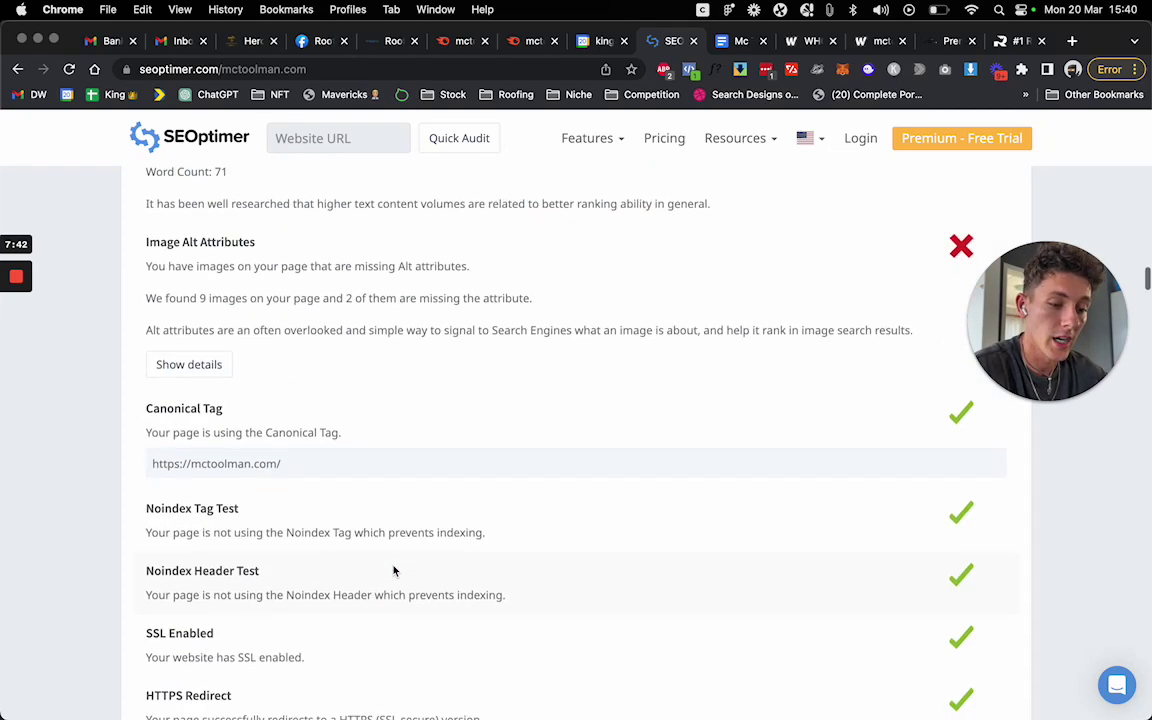
scroll(393, 571, down, 5)
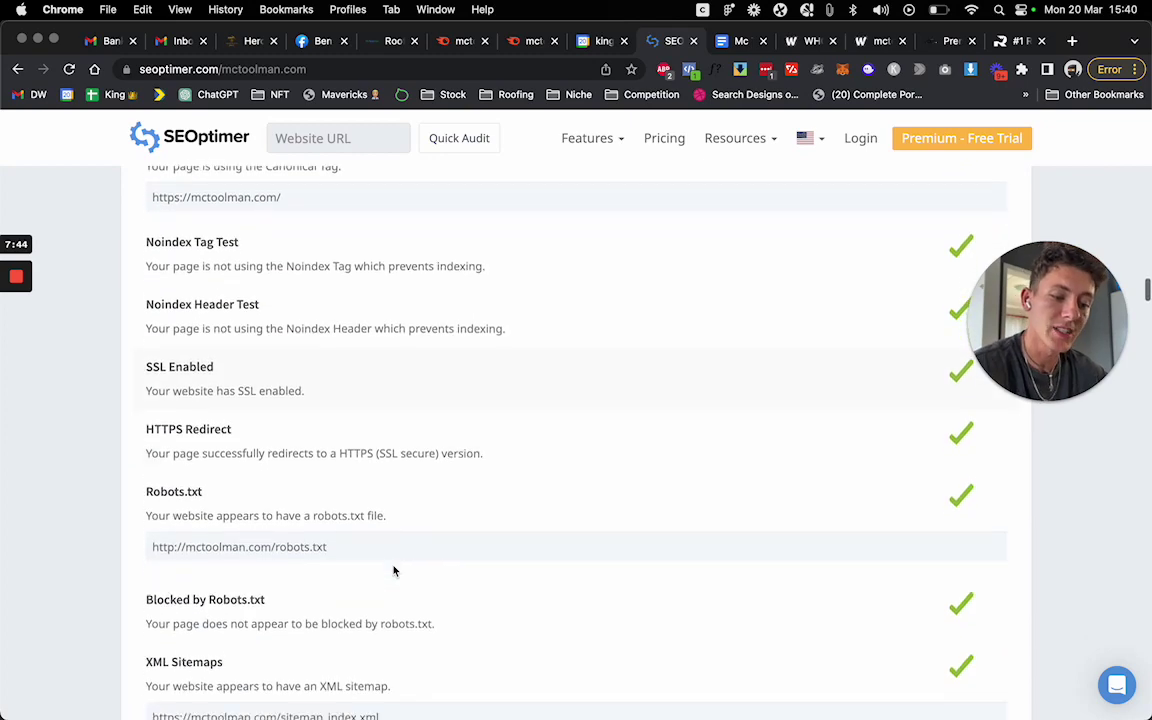
scroll(393, 571, down, 7)
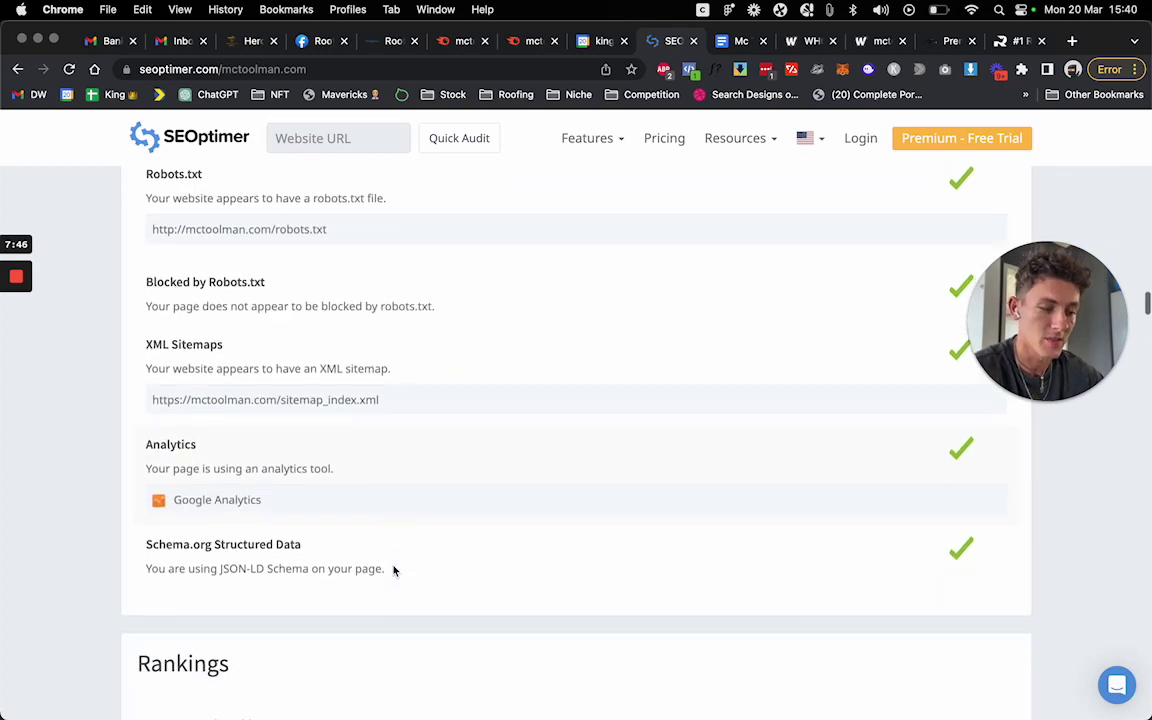
Review the audit's keyword rankings, search traffic and keyword positions, and return to the overall grade.
scroll(393, 571, down, 9)
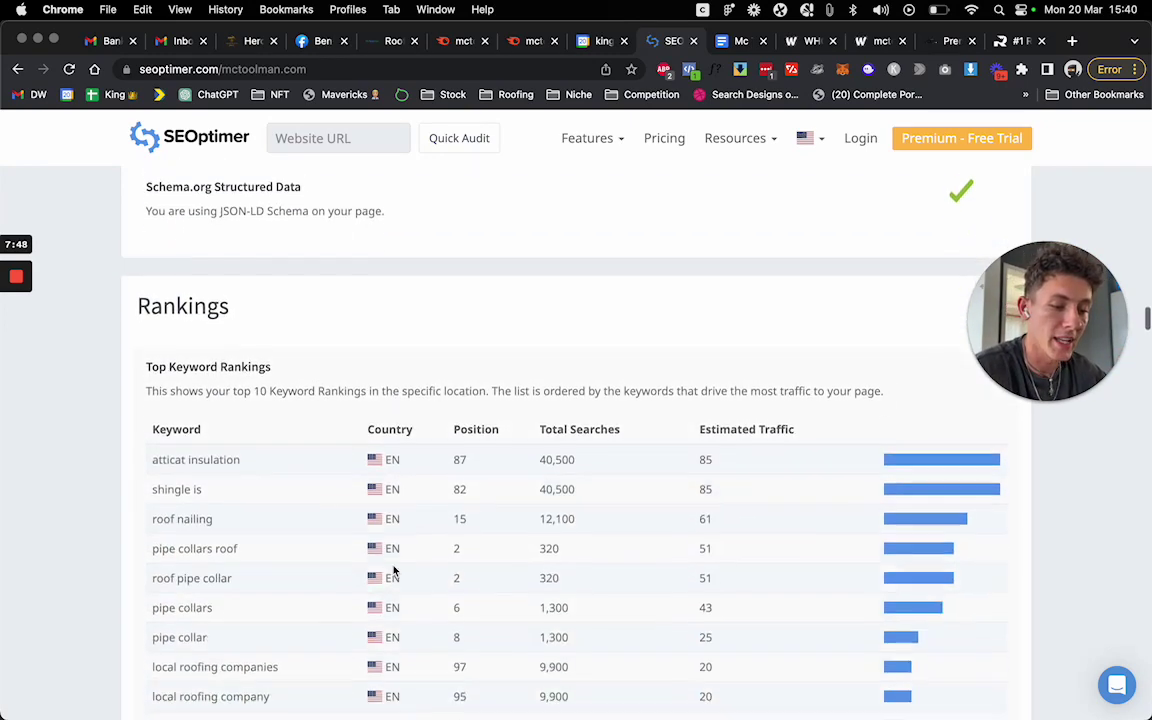
scroll(393, 569, down, 13)
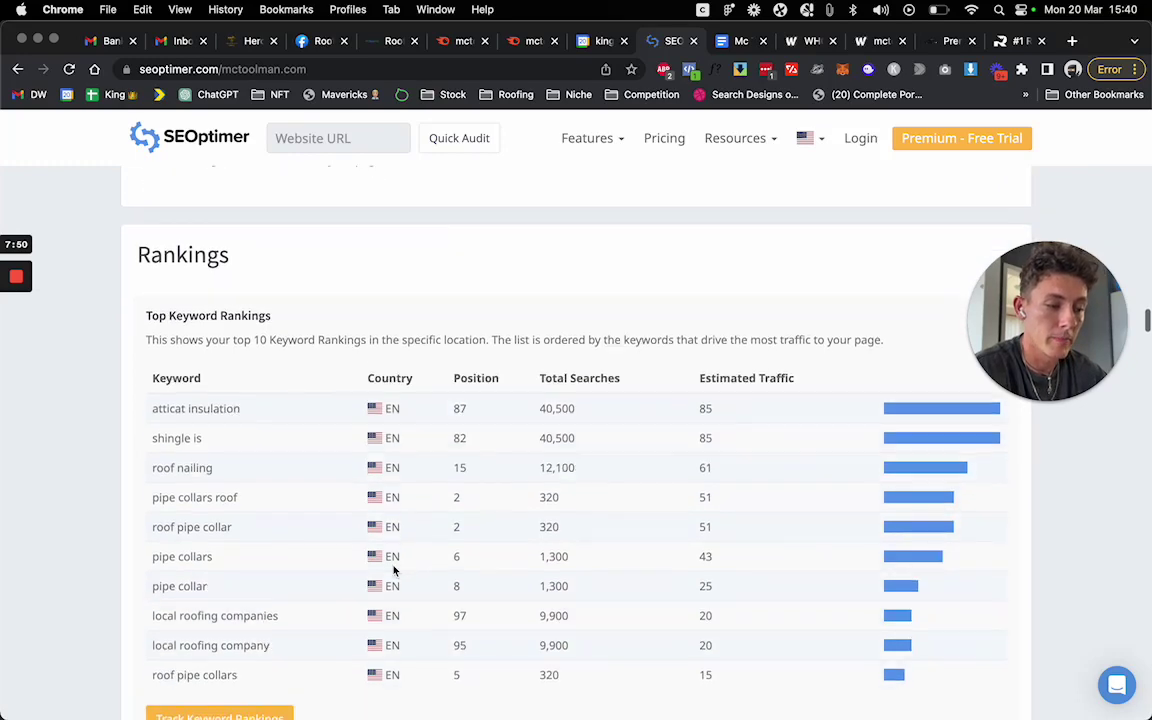
scroll(393, 569, down, 12)
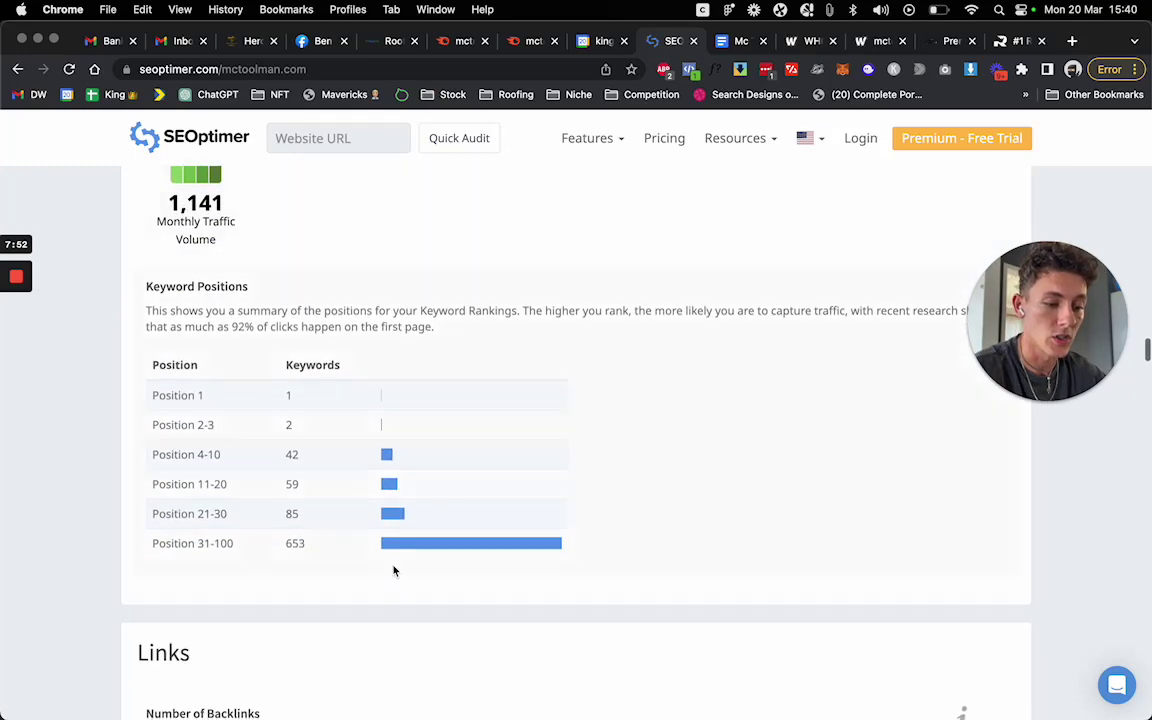
scroll(393, 569, up, 13)
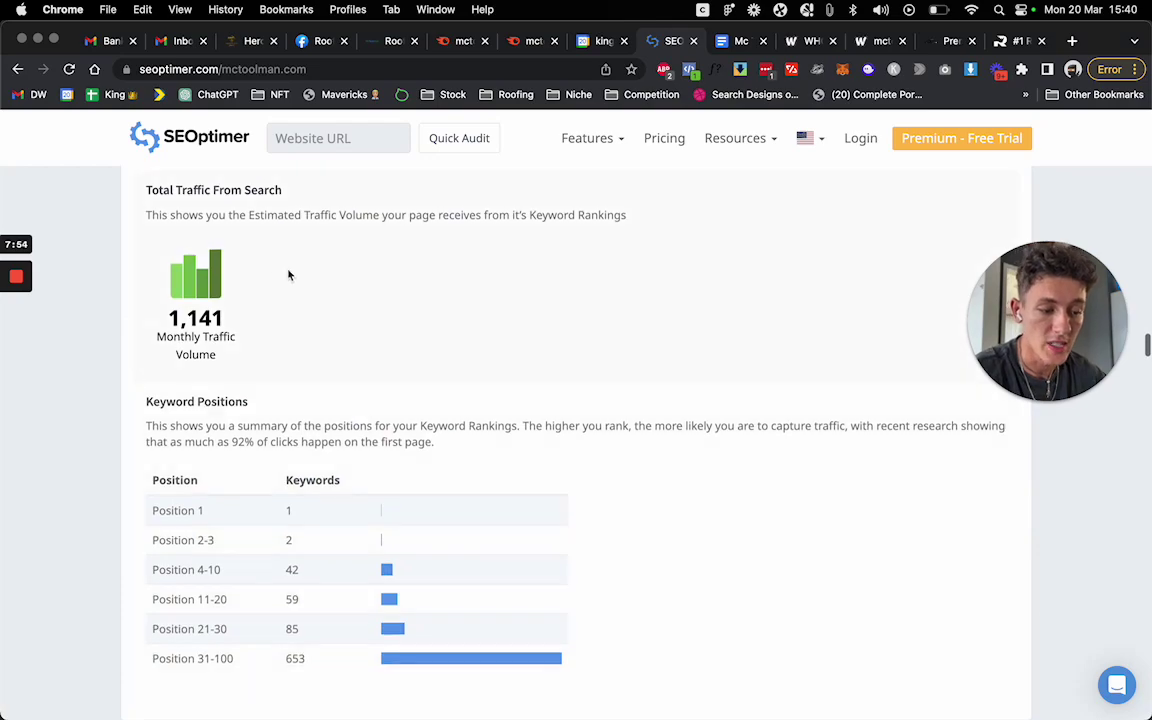
scroll(375, 345, up, 13)
scroll(377, 347, up, 20)
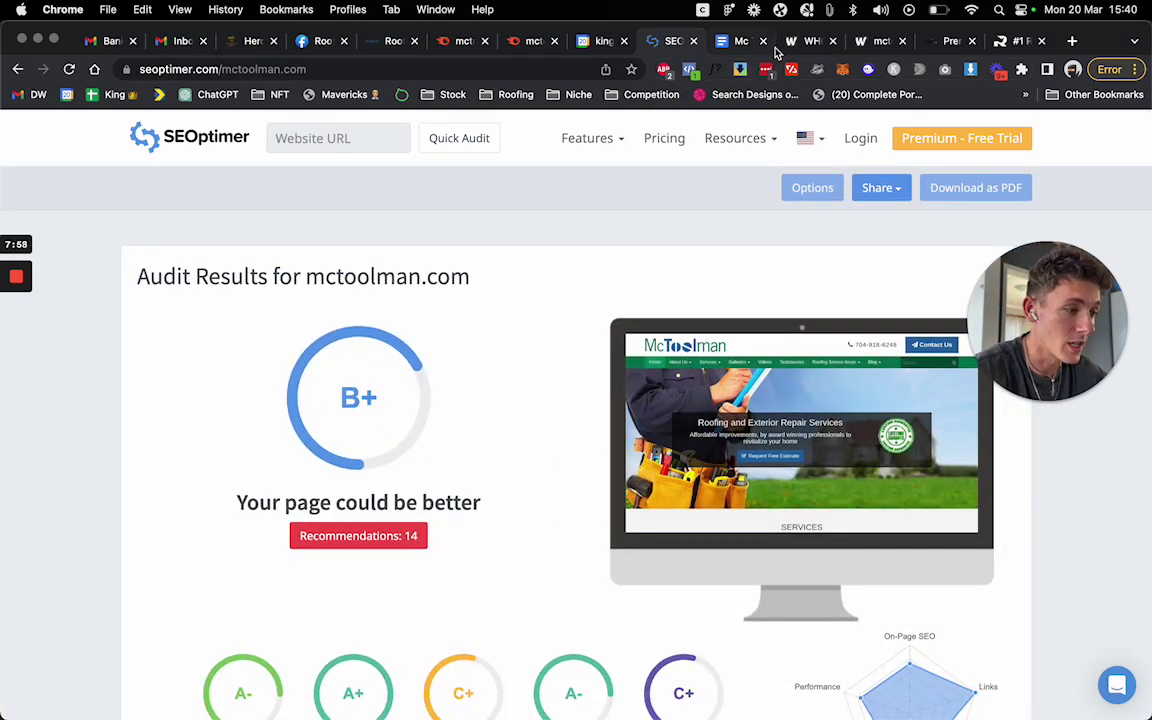
Return to the Mc Toolman analysis document and score SEO work (Technical) 4/10.
click(735, 45)
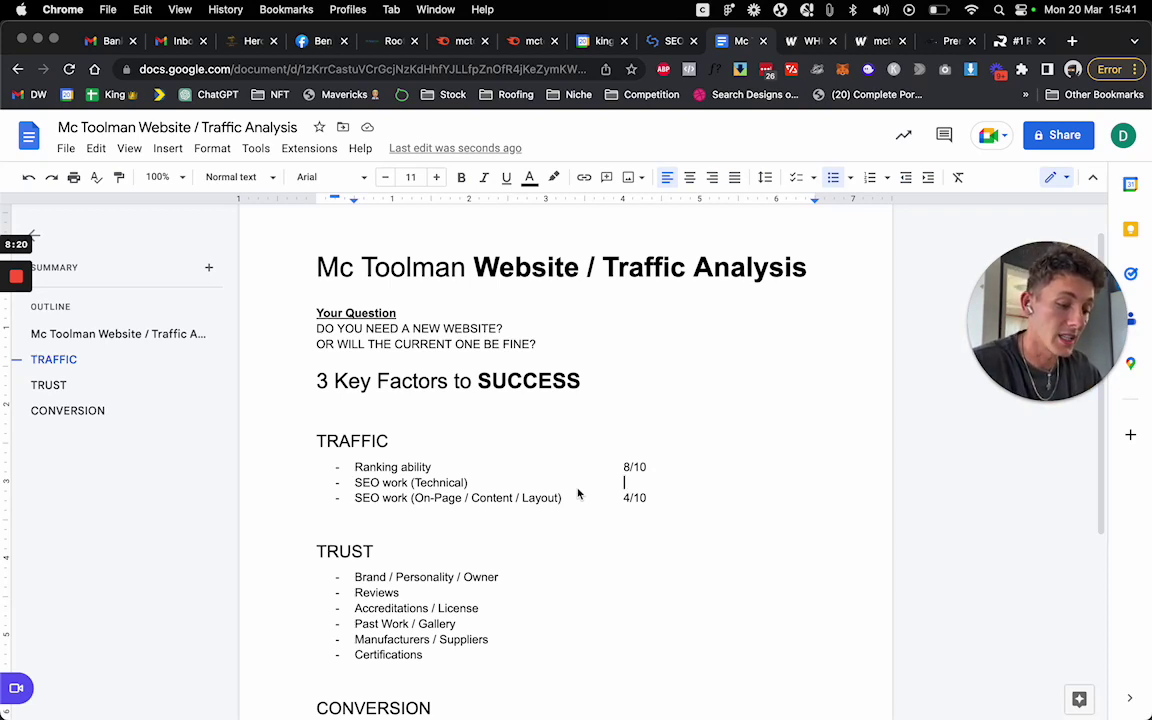
text(3)
key(BackSpace)
text(4/10)
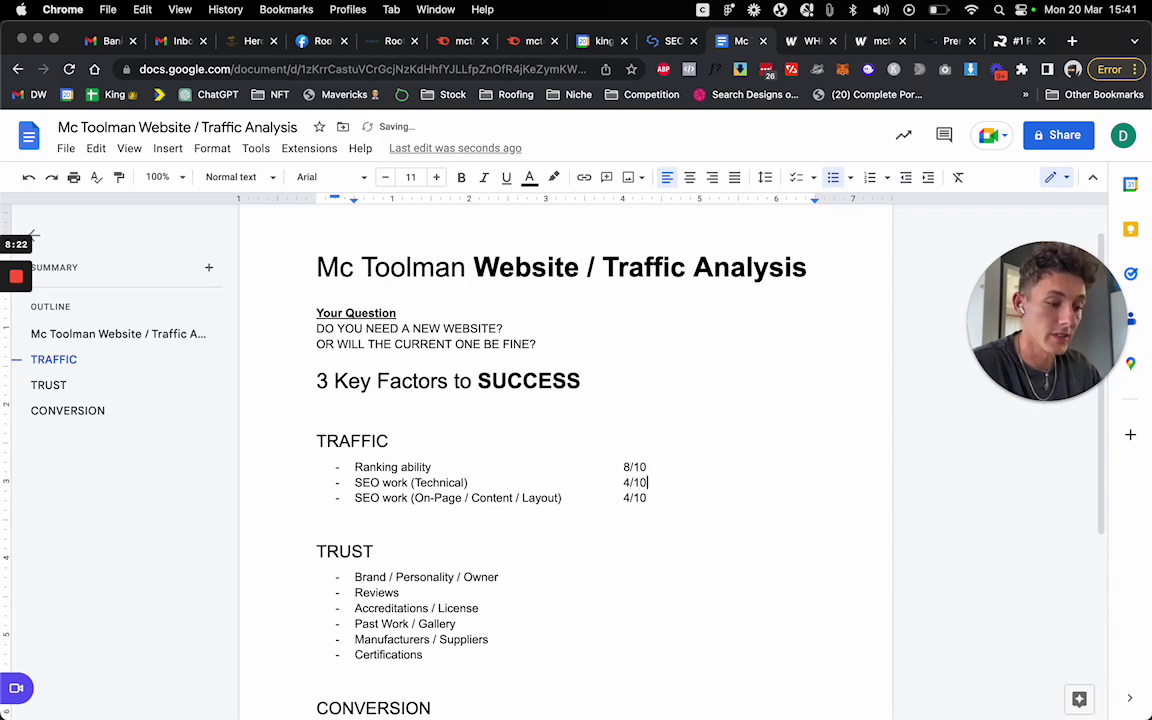
Lower the score for SEO work (On-Page / Content / Layout) to 3/10.
click(676, 503)
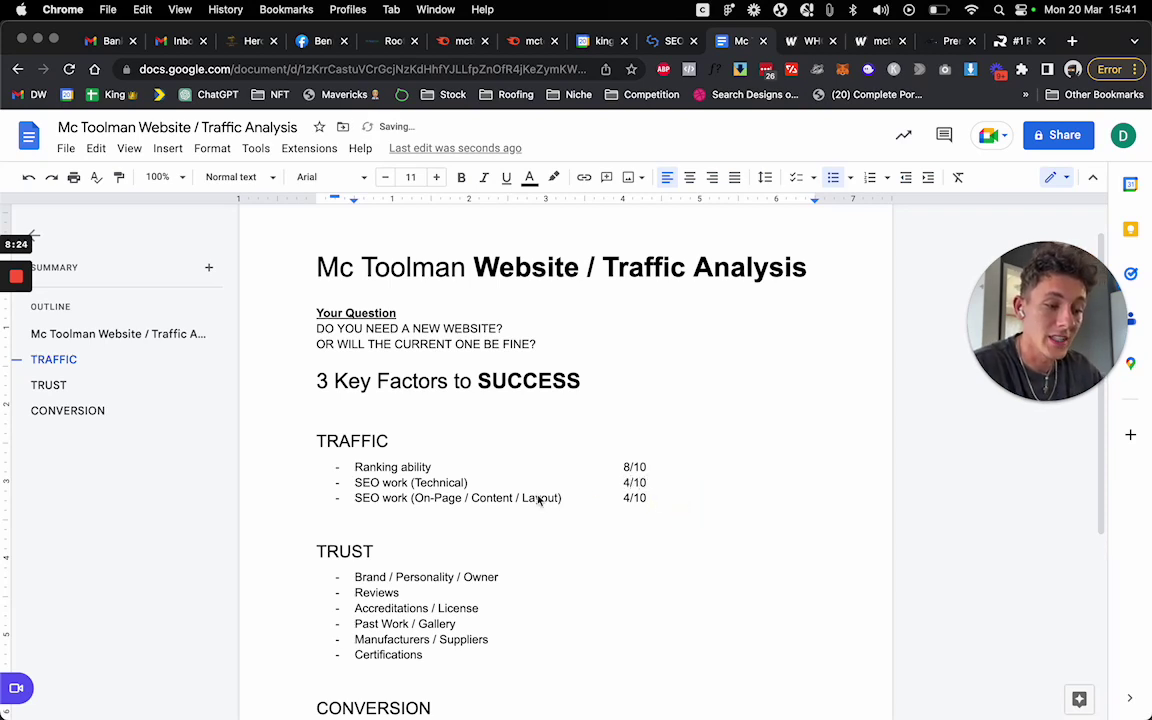
key(BackSpace)
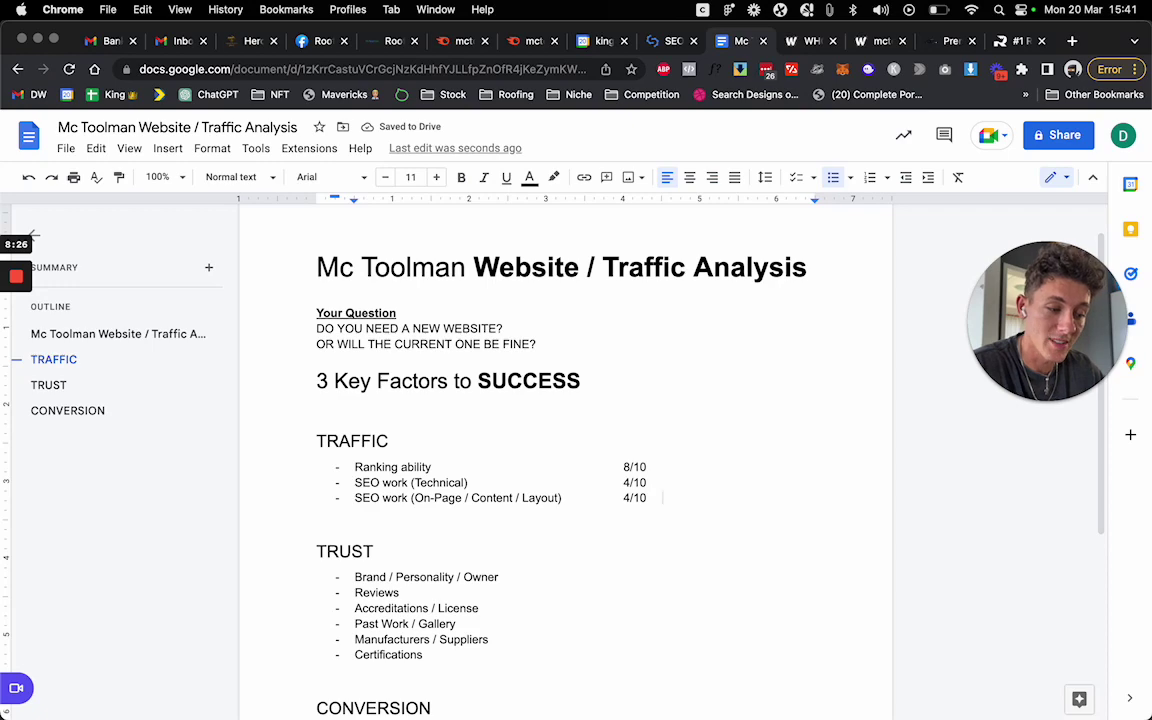
click(629, 497)
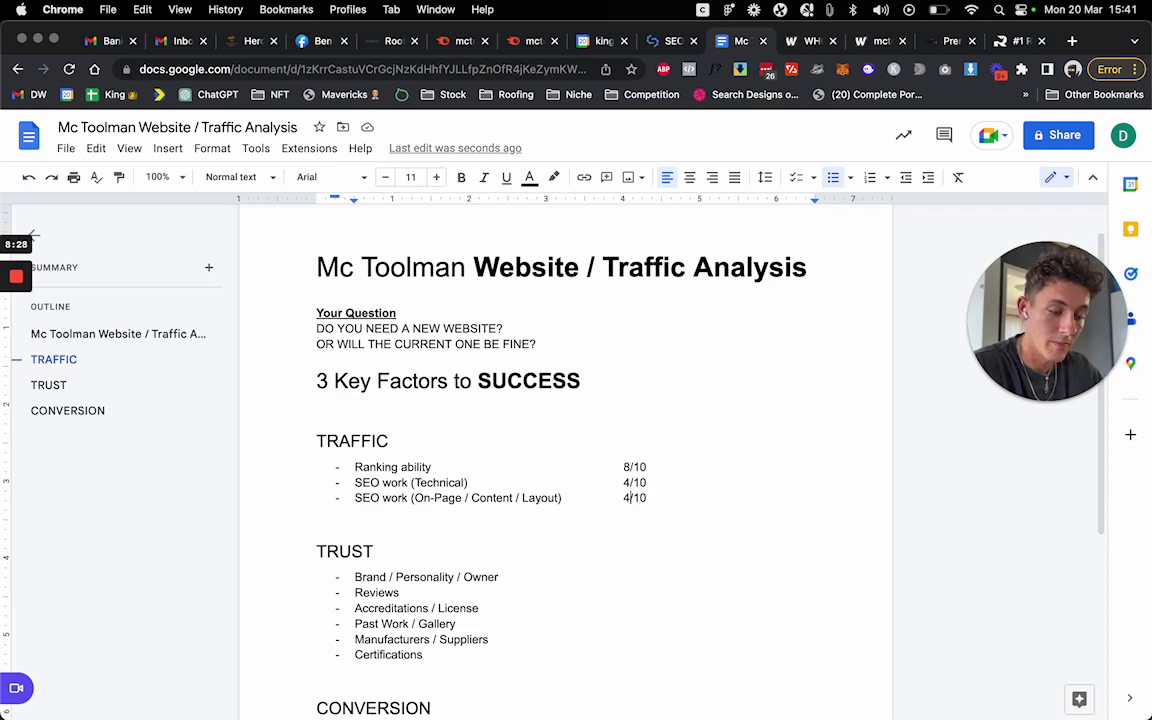
key(BackSpace)
text(3)
Add the line "This is why your website is not ranking" below the TRAFFIC scores.
scroll(668, 484, down, 1)
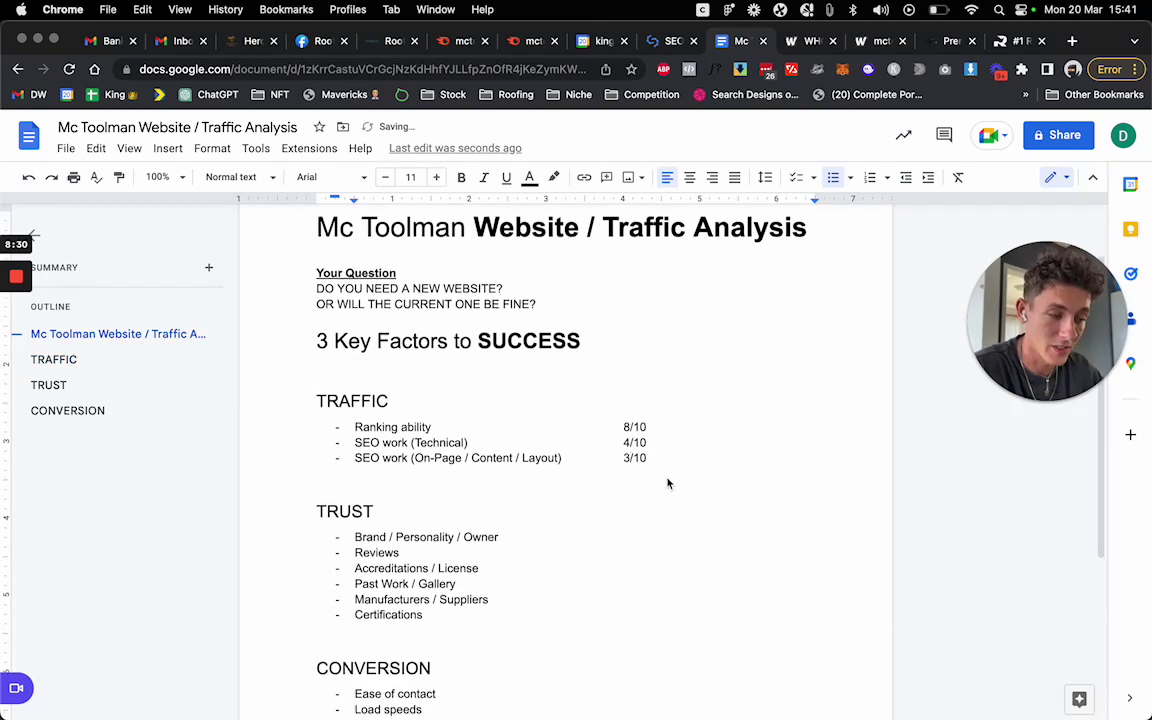
click(681, 471)
key(Return)
text(This)
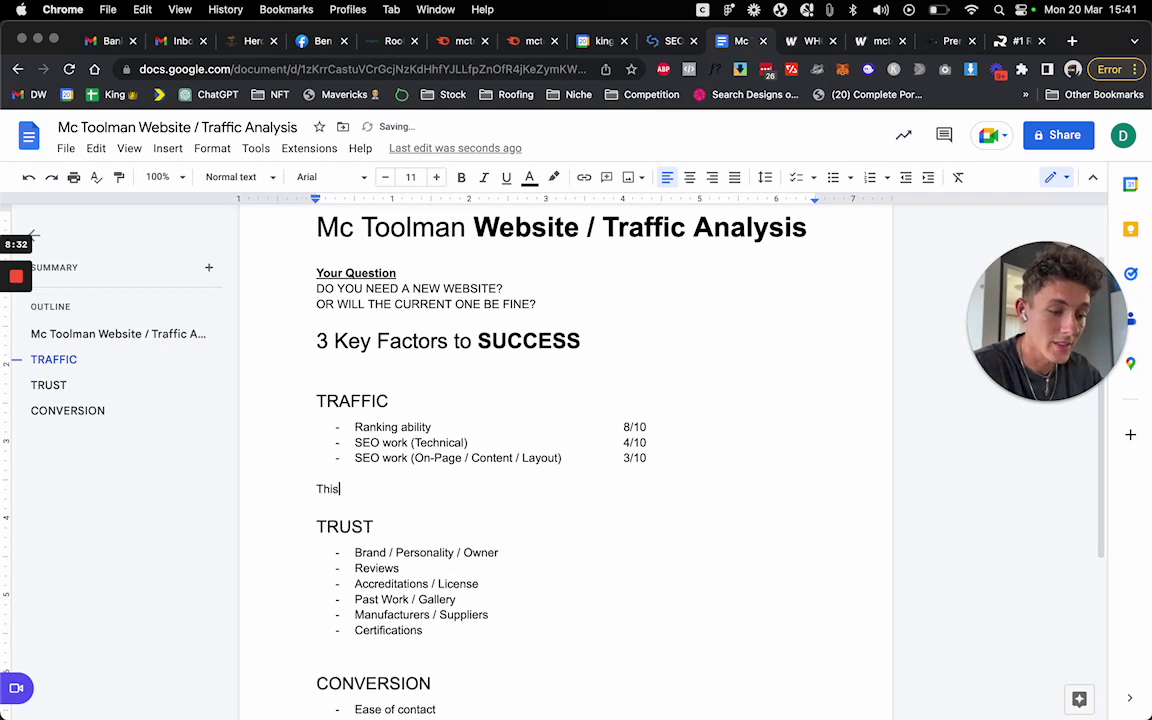
text( is why your website )
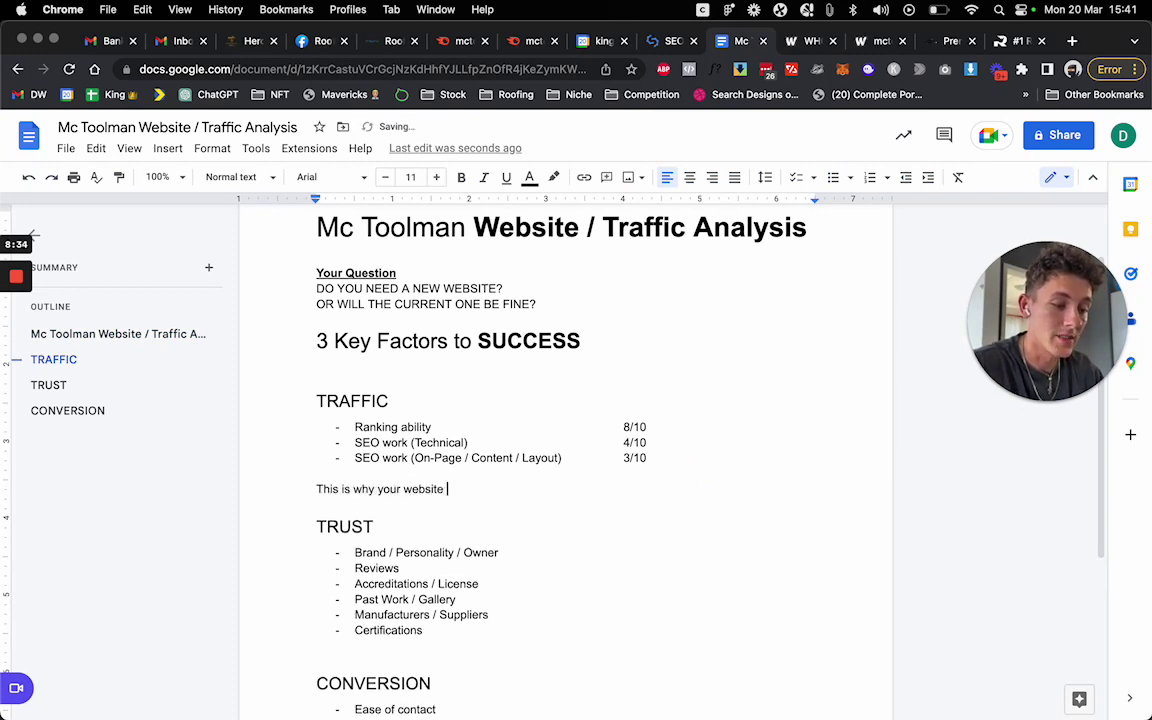
text(is not ranking)
key(Return)
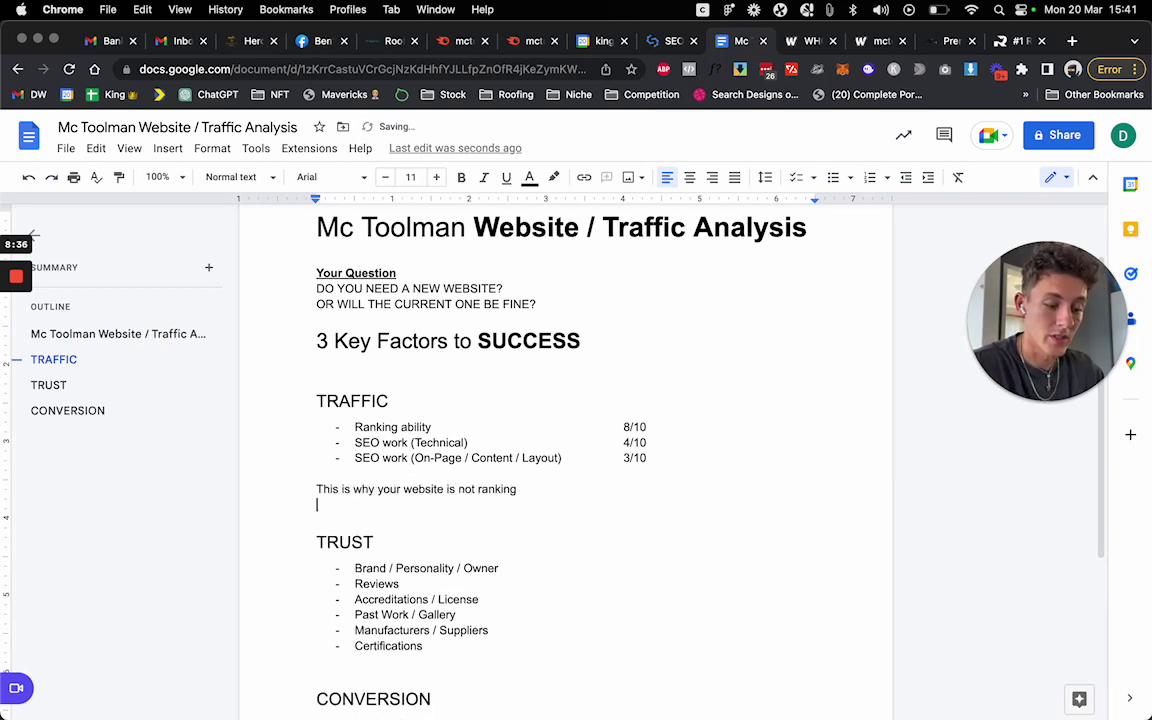
Start a numbered list under that line with the first reason "You dont have enough content".
text(1. )
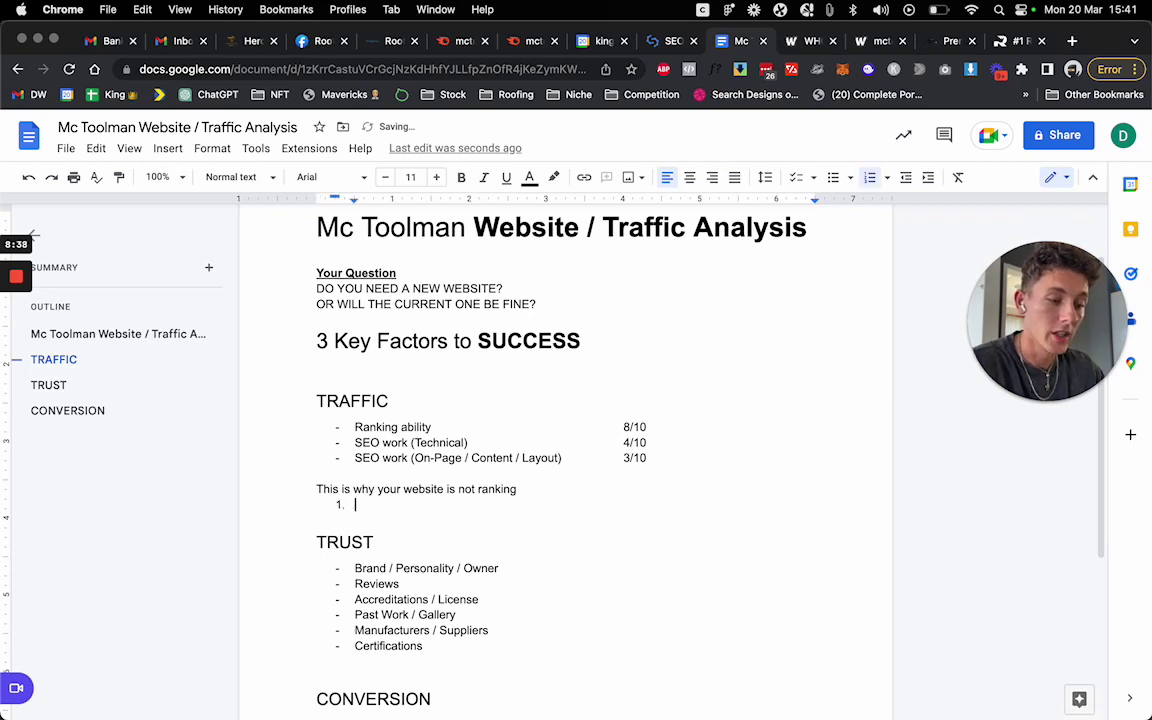
text(You dont have enough)
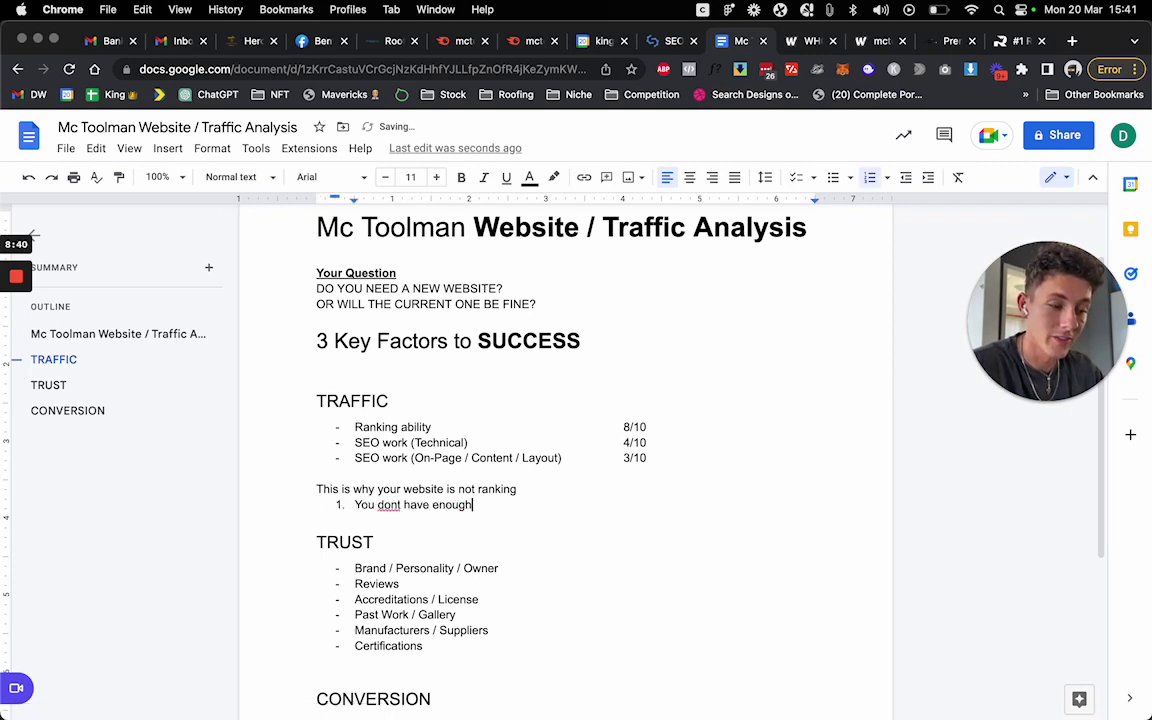
text( content)
key(Return)
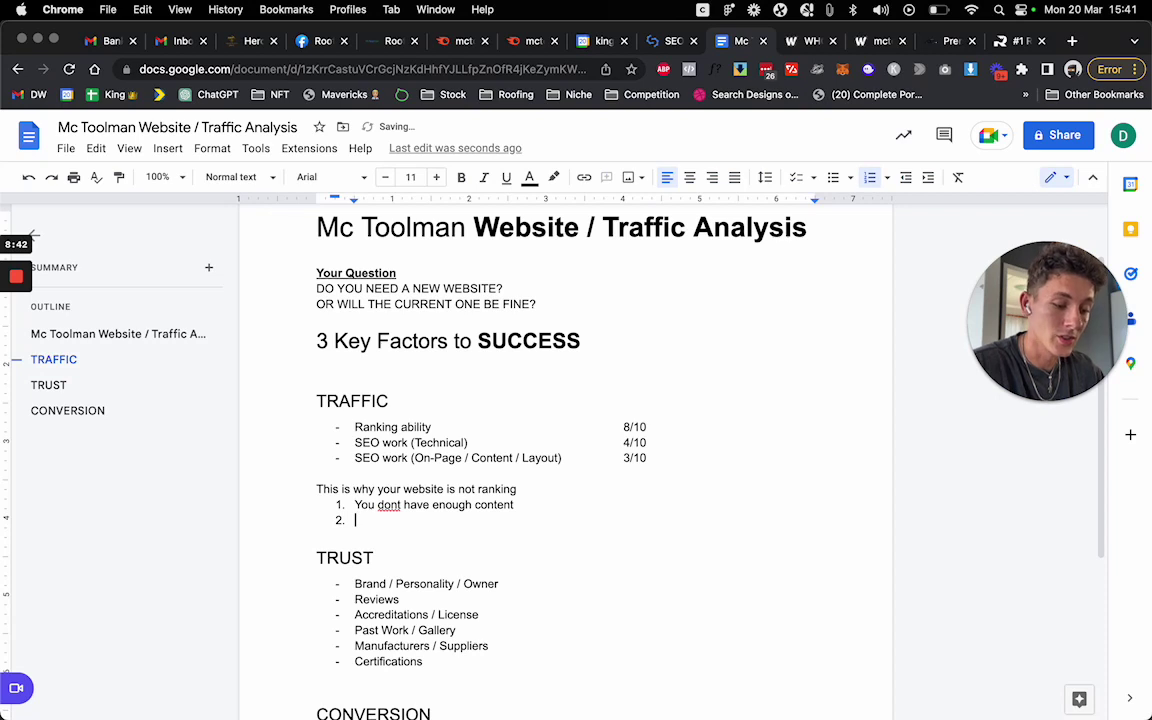
Enter "You're NOT telling google what you're about" as the second reason in the numbered list.
text(Yourre )
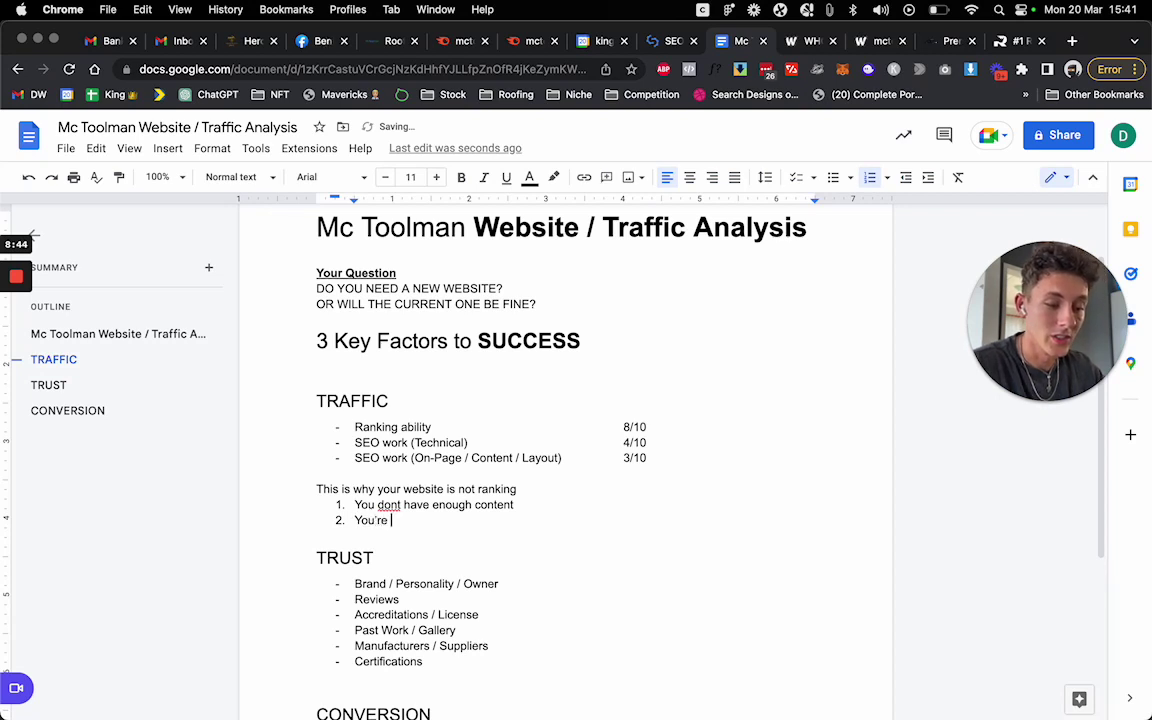
text(NOT telling google waht yo)
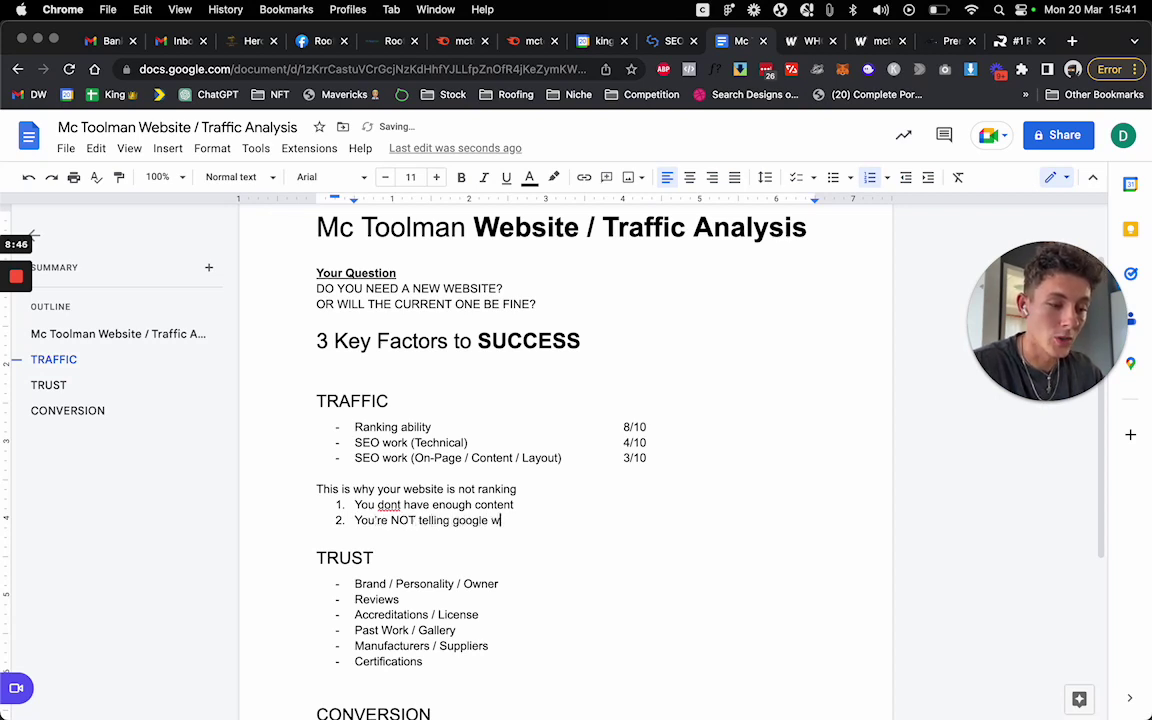
key(BackSpace)
key(BackSpace)
key(BackSpace)
text(hat )
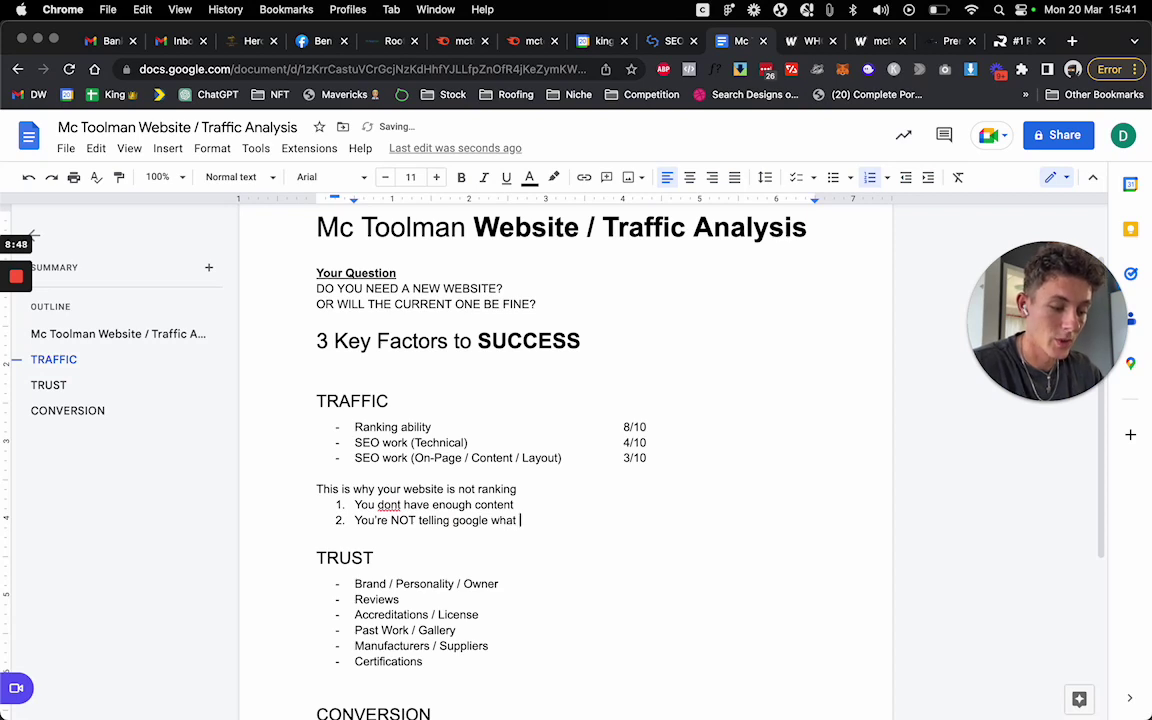
text(you're about)
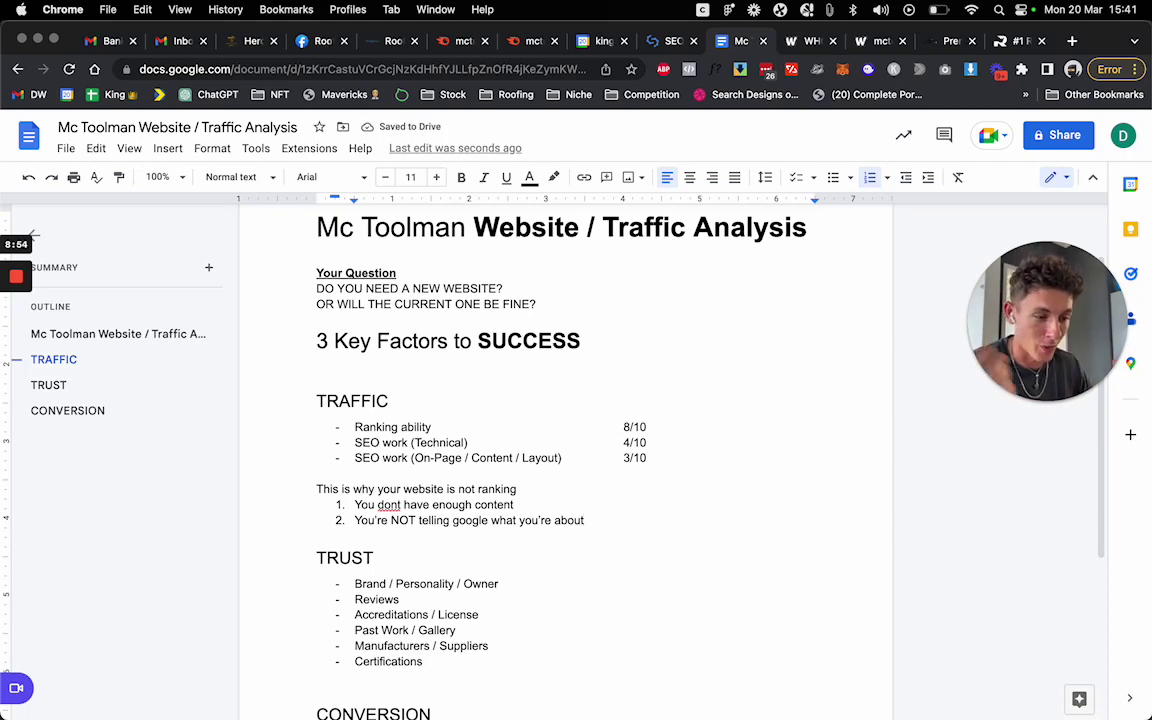
Highlight the whole TRAFFIC section with its scores and reasons for review, and look on to the TRUST factors.
scroll(748, 465, down, 2)
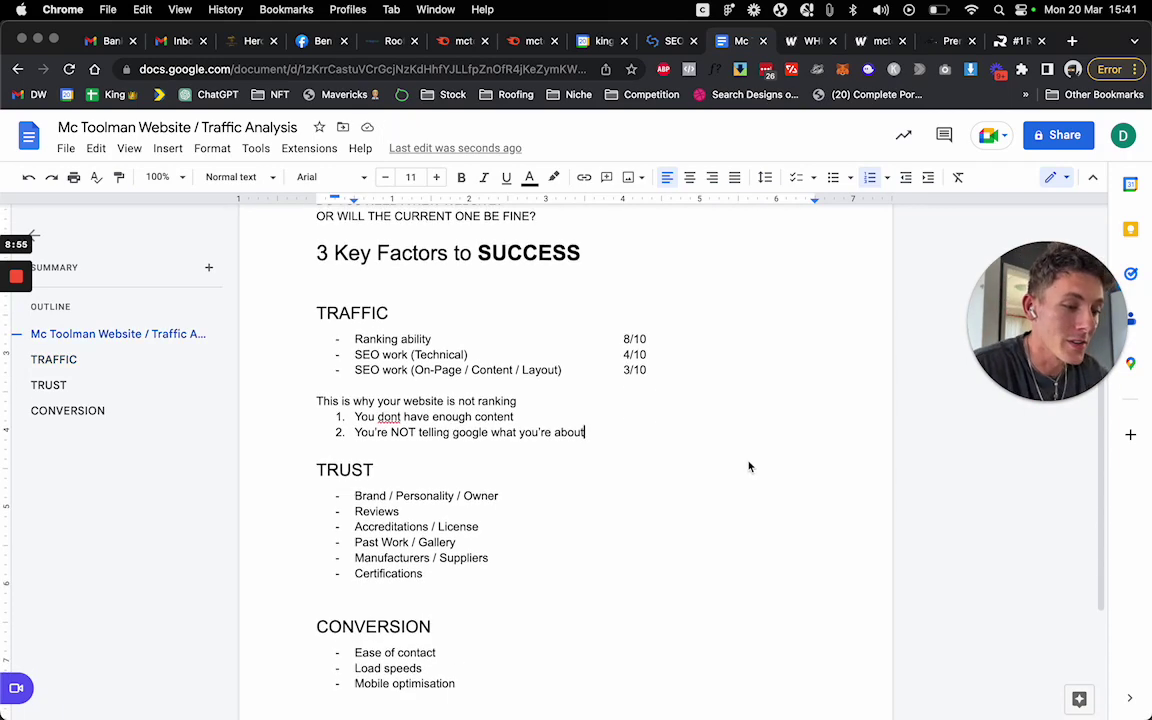
click(310, 316)
drag(310, 316, 620, 435)
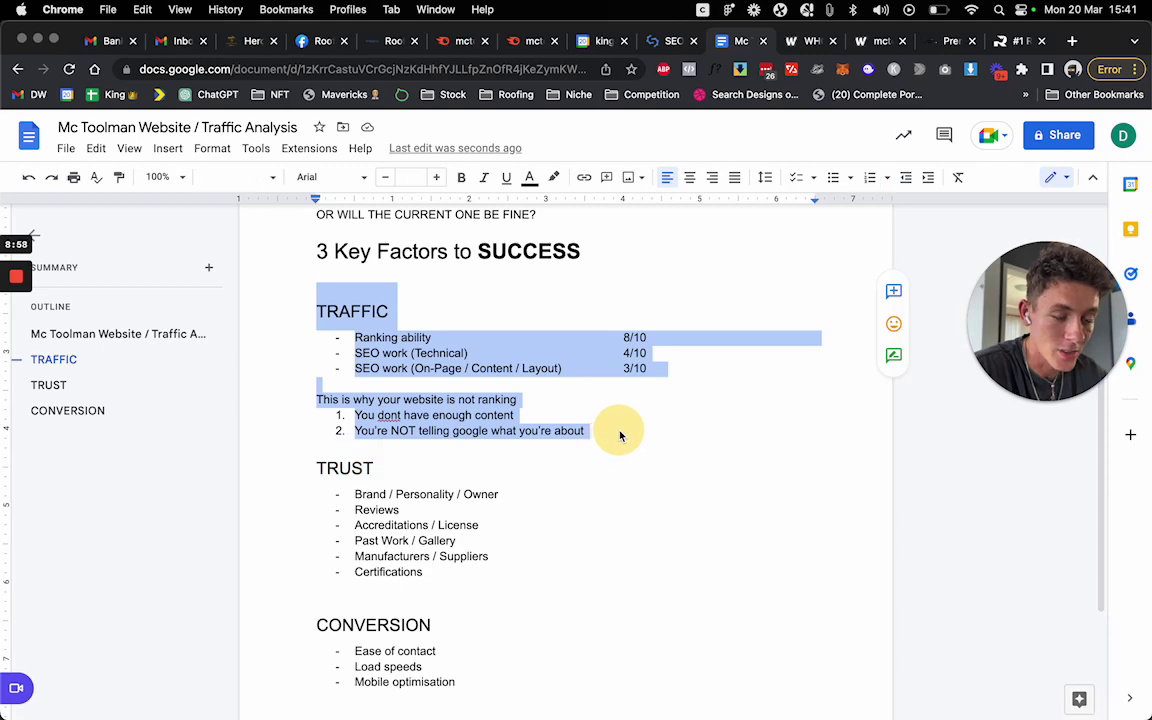
click(612, 433)
scroll(496, 478, down, 1)
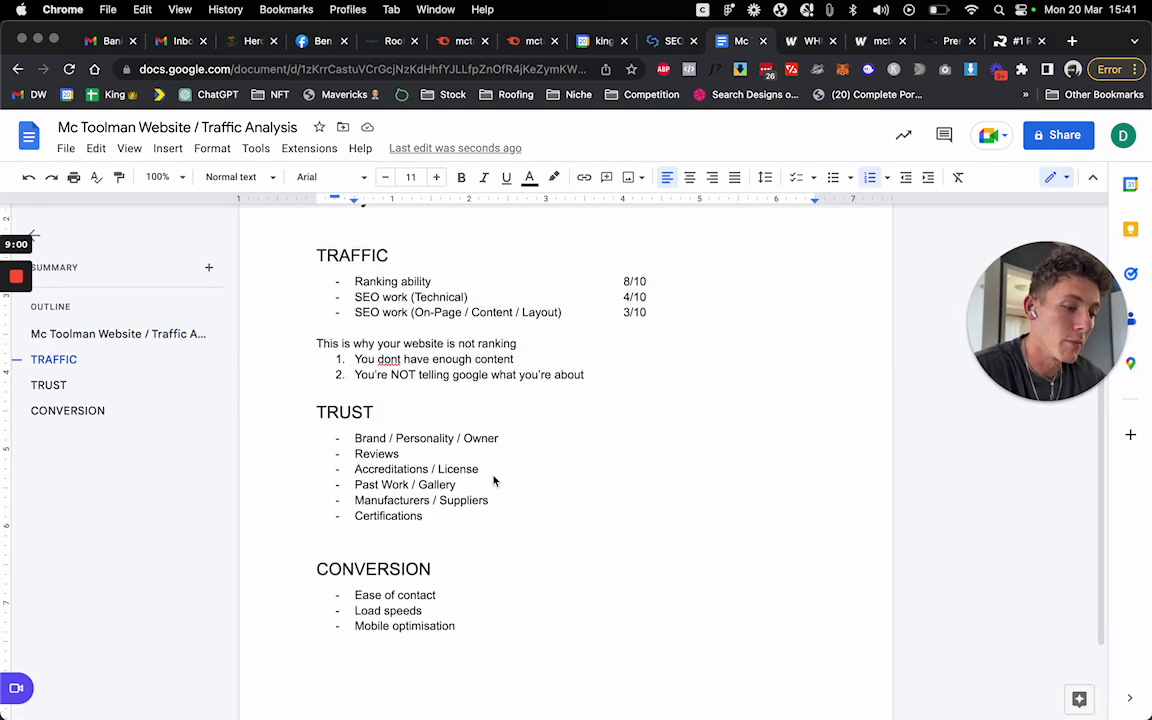
Switch to the mctoolman.com homepage and examine its hero banner and content for trust elements.
click(391, 41)
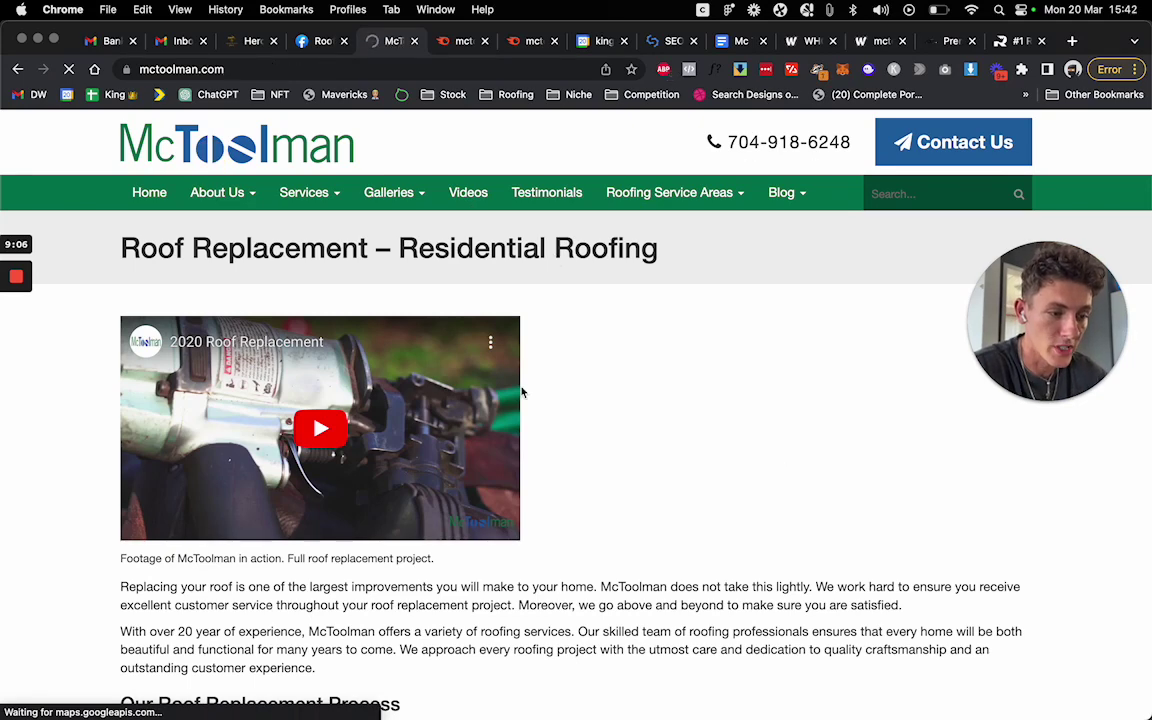
scroll(586, 496, down, 1)
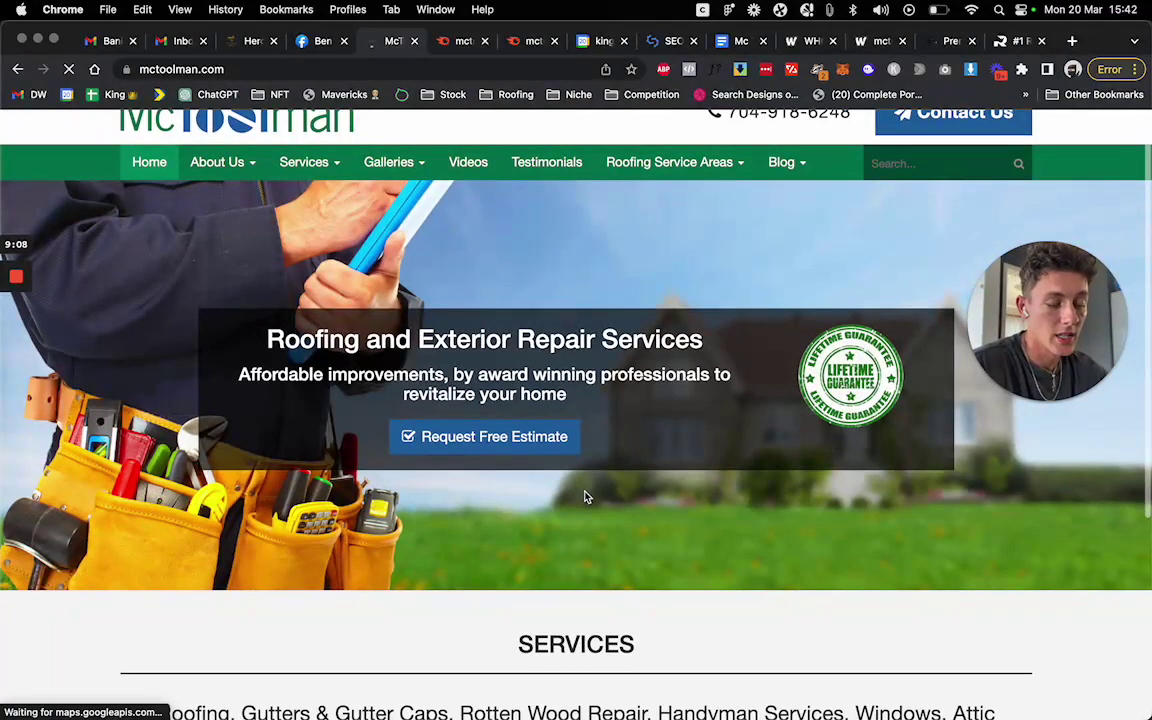
scroll(586, 496, up, 1)
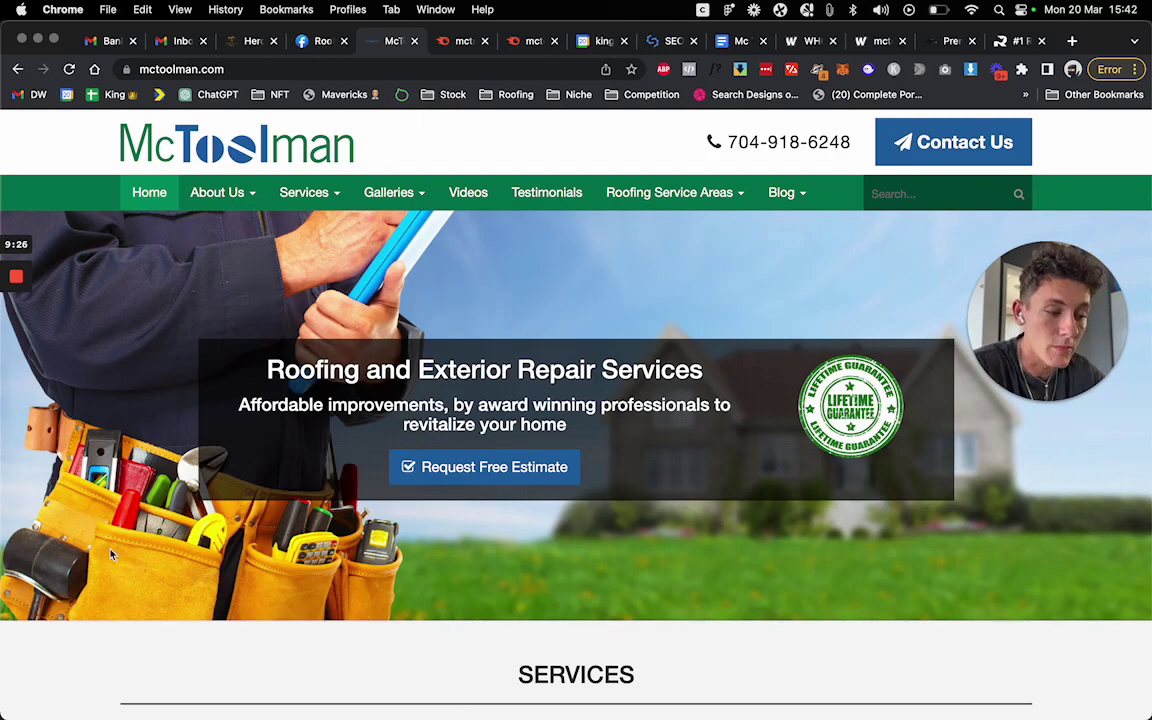
scroll(219, 592, down, 6)
scroll(220, 594, up, 4)
scroll(220, 594, up, 3)
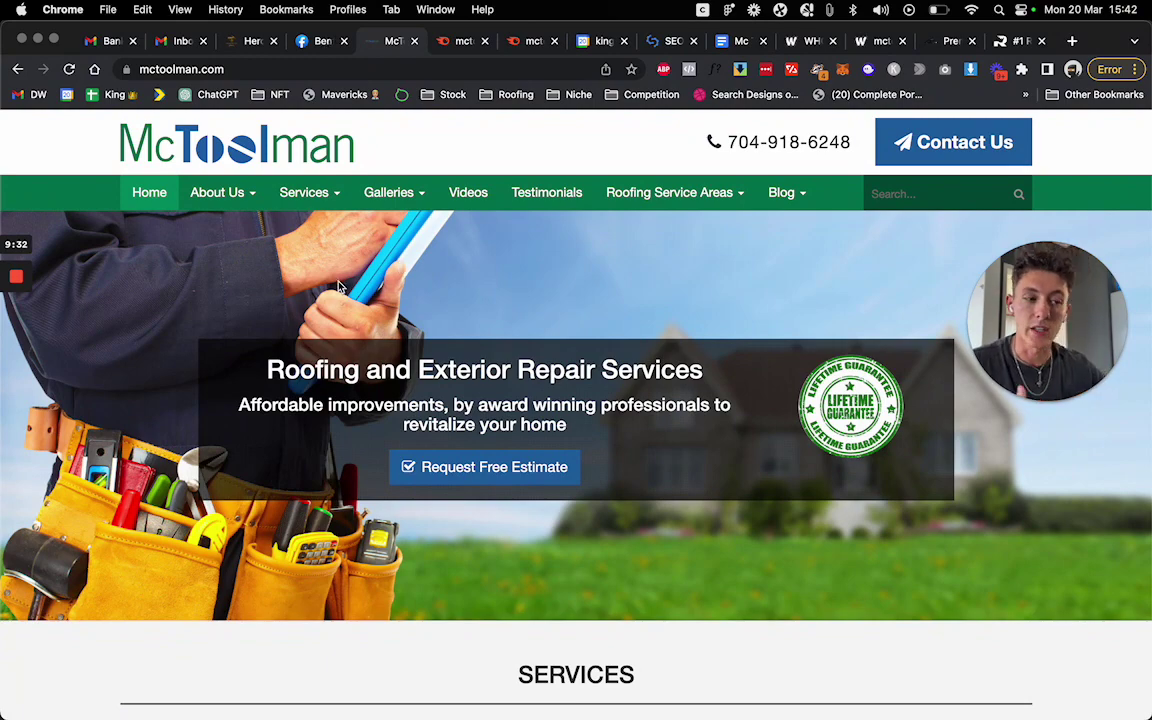
Switch to the Rhino Roofing site and examine its trust signals: certification badges, licensed and insured line, and Facebook and Google ratings.
click(1012, 40)
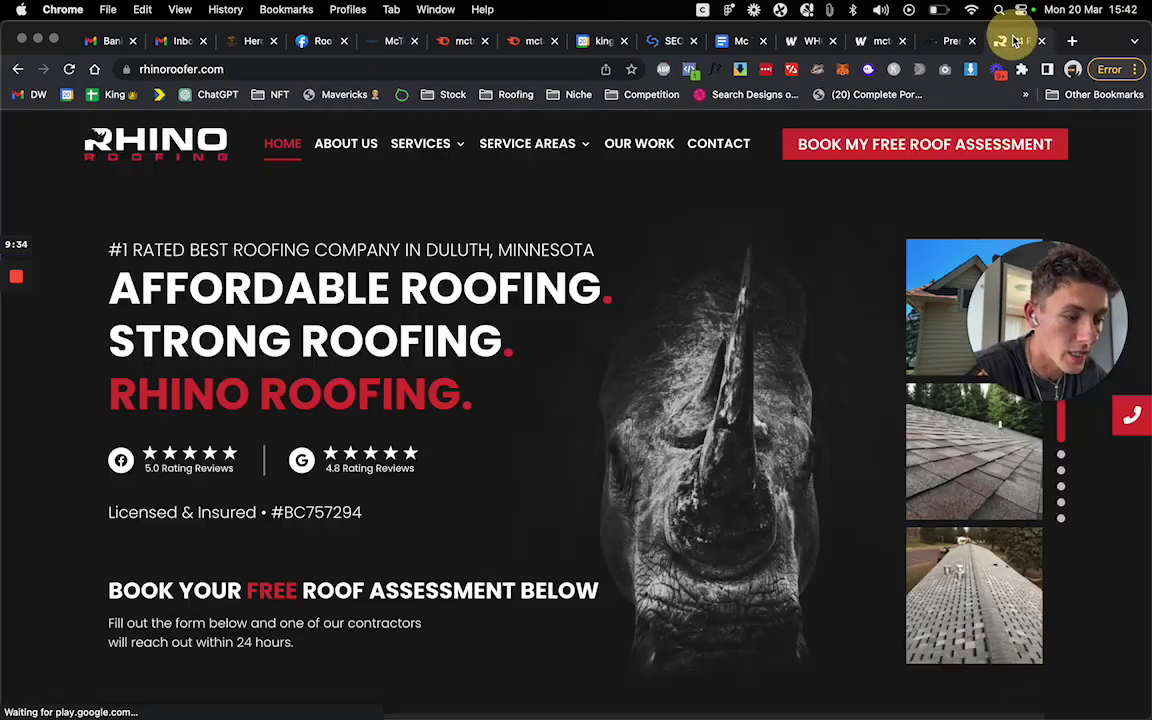
scroll(745, 309, down, 5)
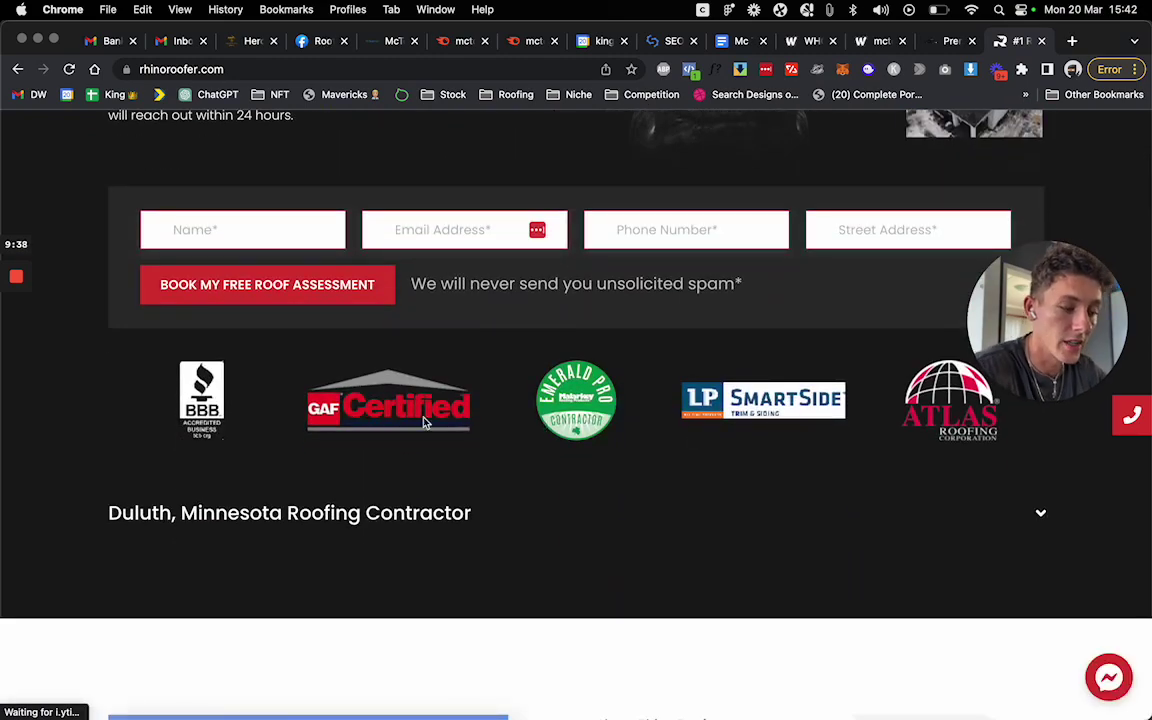
scroll(532, 544, up, 5)
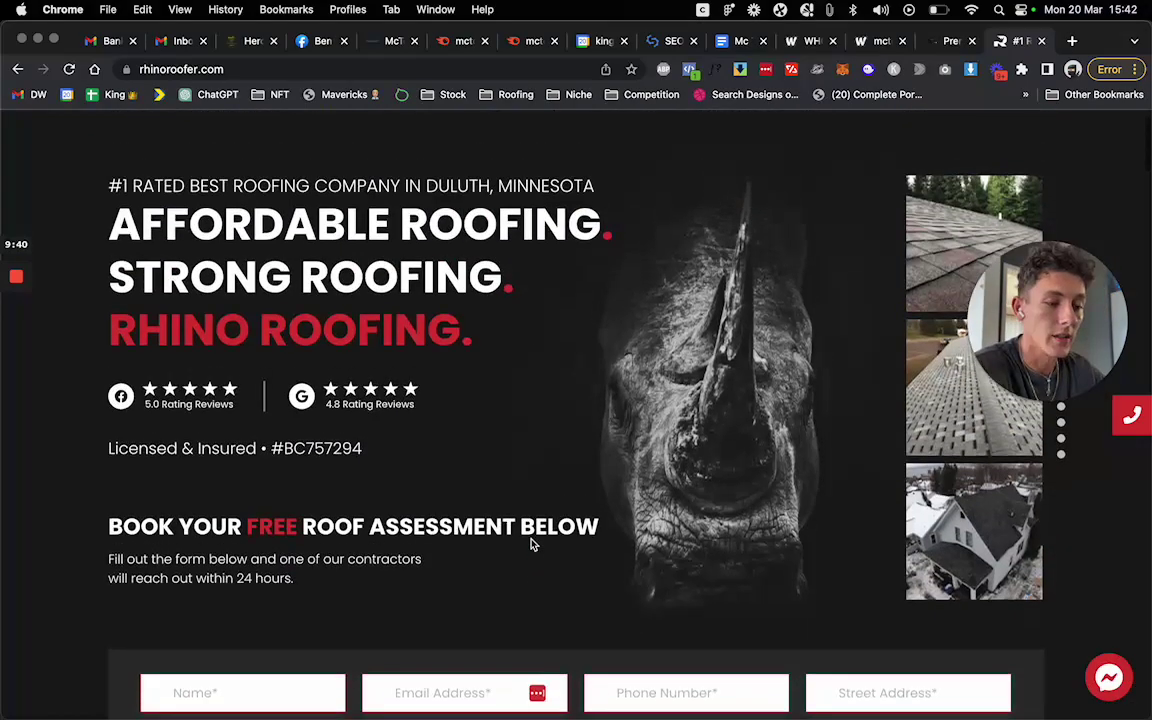
scroll(532, 544, down, 1)
scroll(532, 544, up, 1)
drag(347, 465, 90, 465)
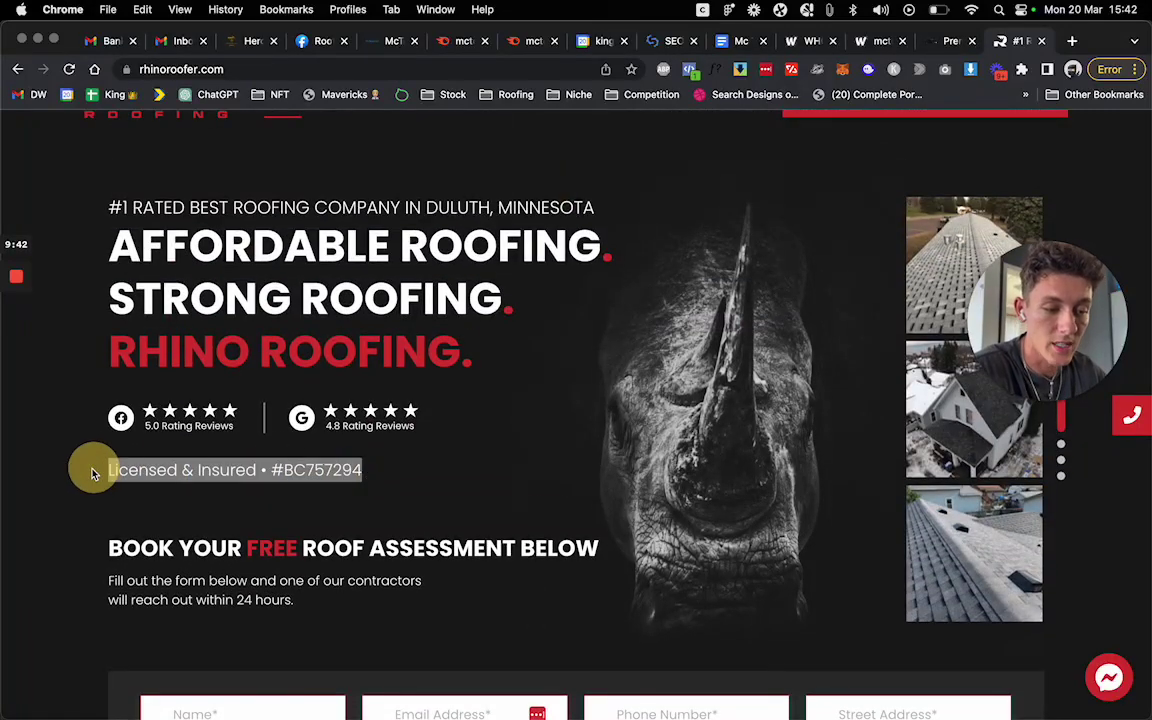
drag(77, 406, 487, 432)
click(487, 432)
scroll(488, 432, up, 1)
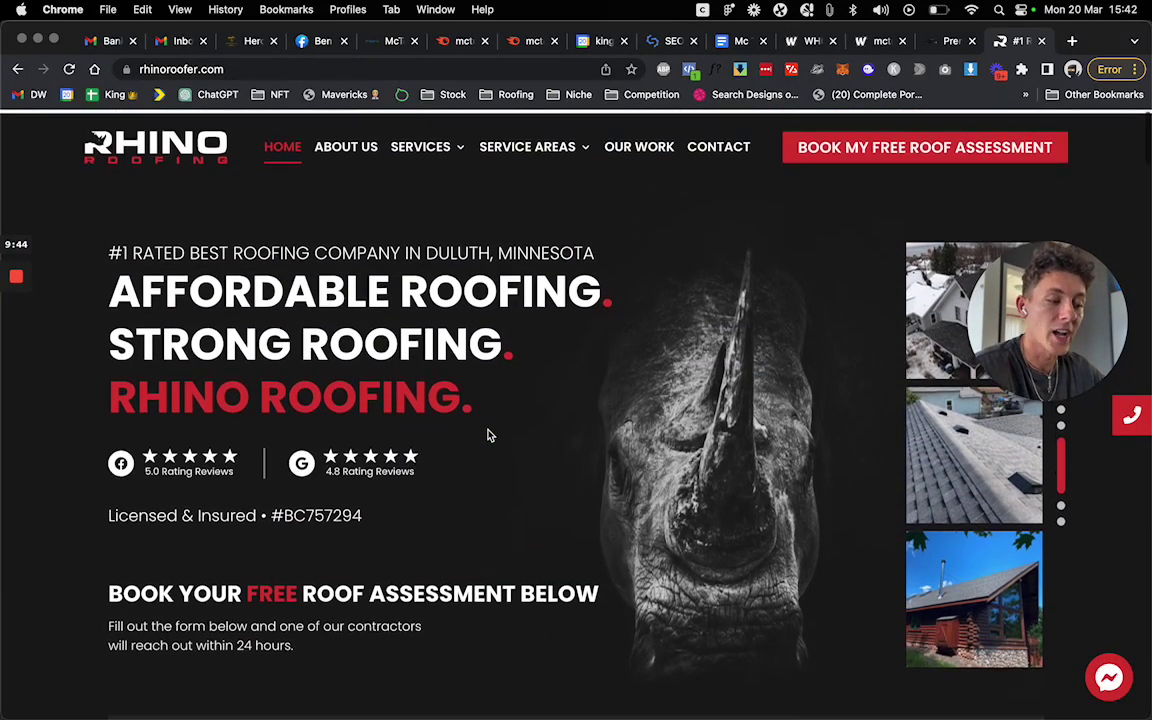
Compare the mctoolman.com homepage with the Rhino Roofing homepage, looking through Rhino's about and guarantees sections.
click(386, 40)
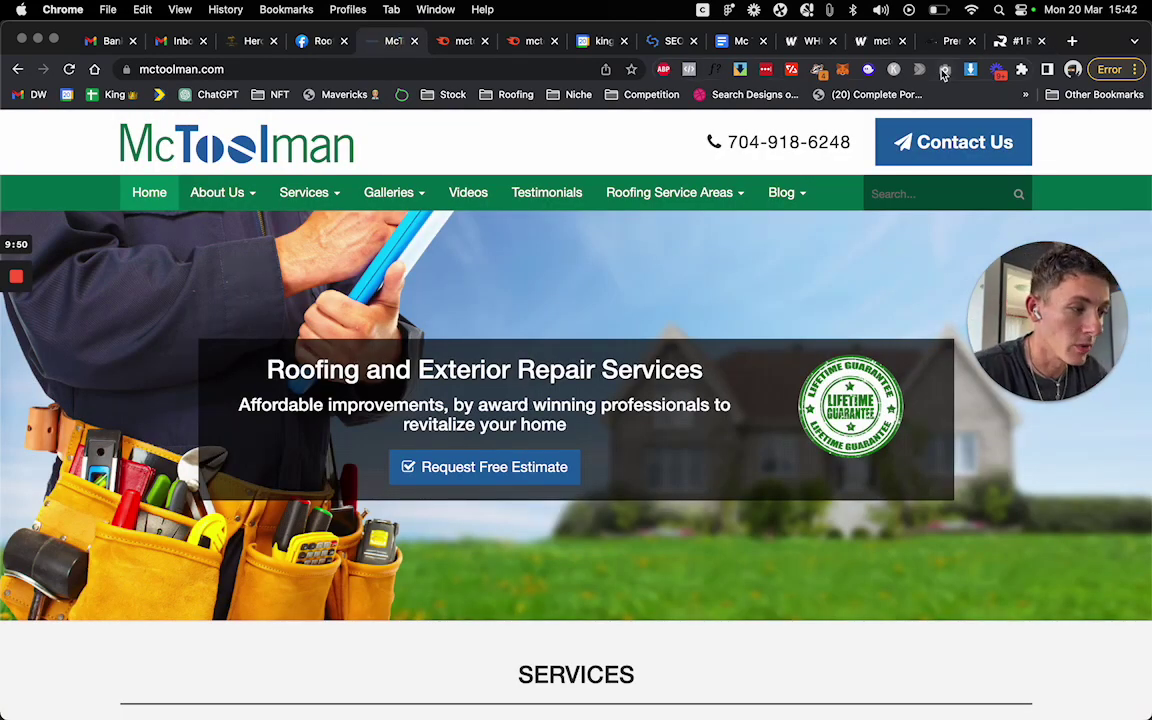
click(1012, 41)
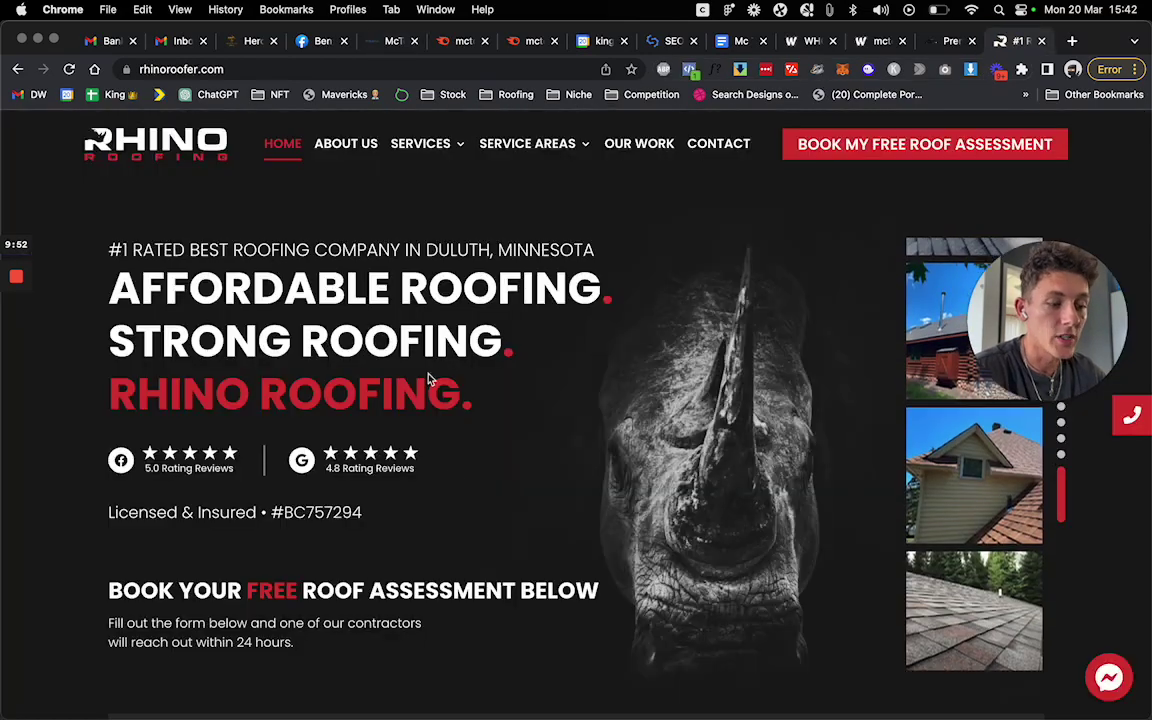
scroll(527, 380, down, 10)
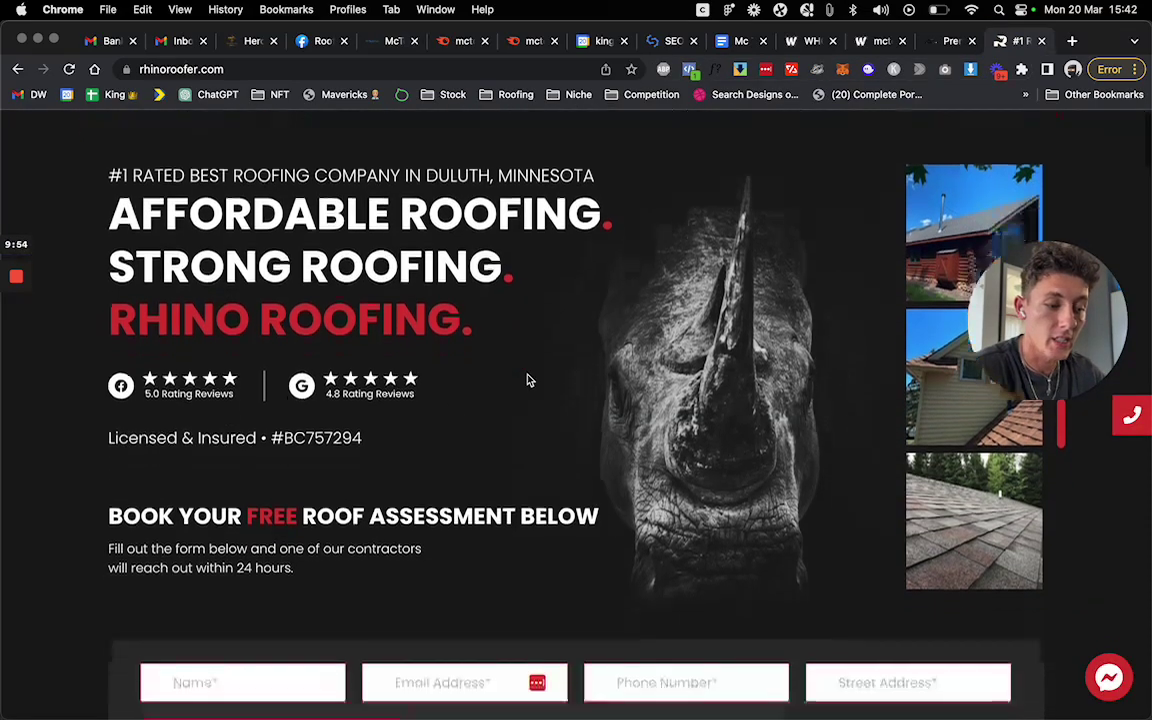
scroll(528, 380, down, 10)
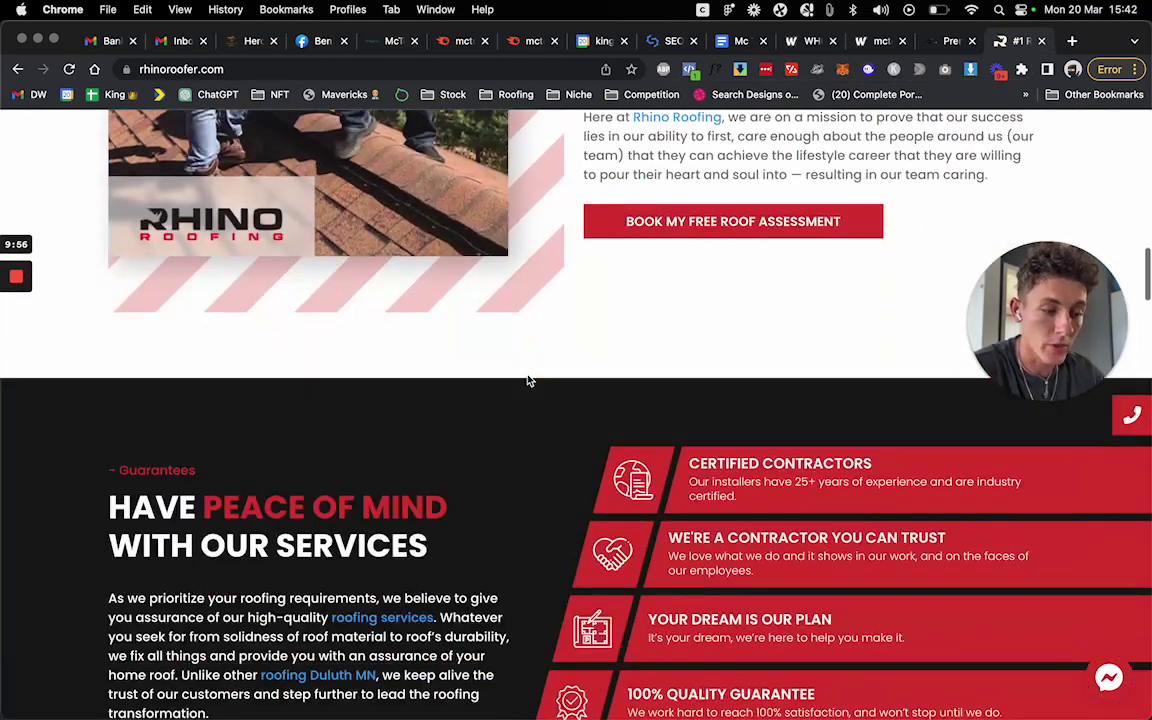
scroll(528, 380, up, 15)
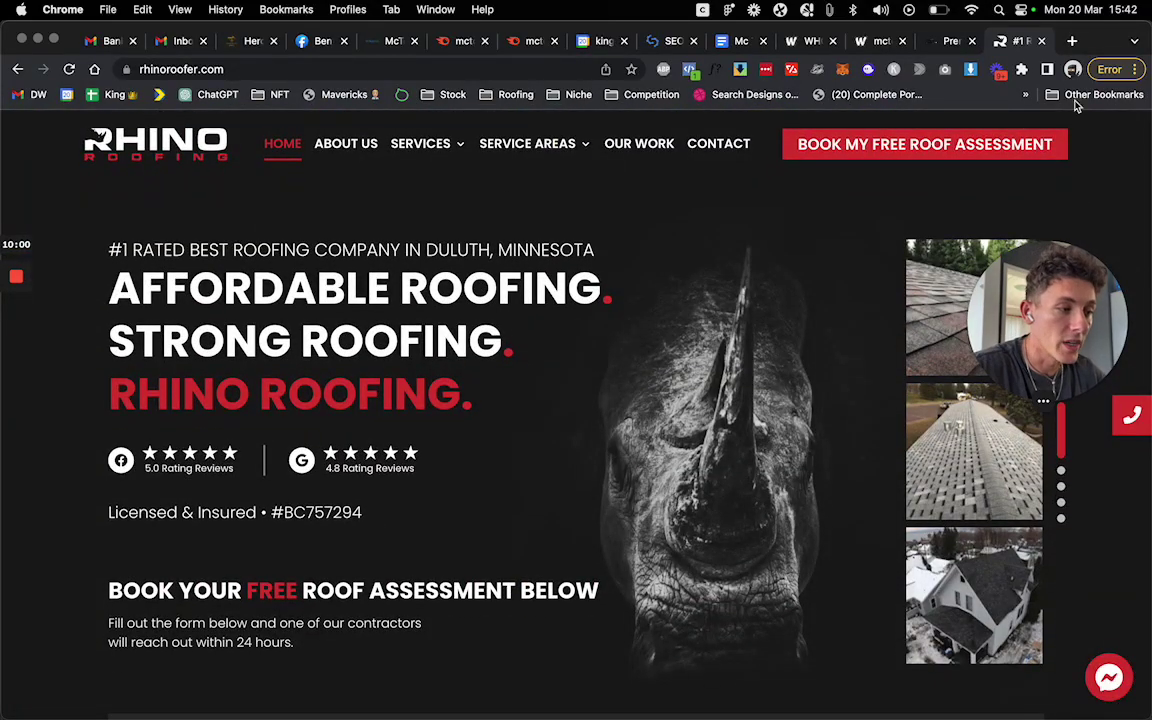
Look at the ratings and certification badges on Vanguard General Contracting's window replacement page, and return to the analysis document.
click(952, 44)
scroll(730, 328, up, 15)
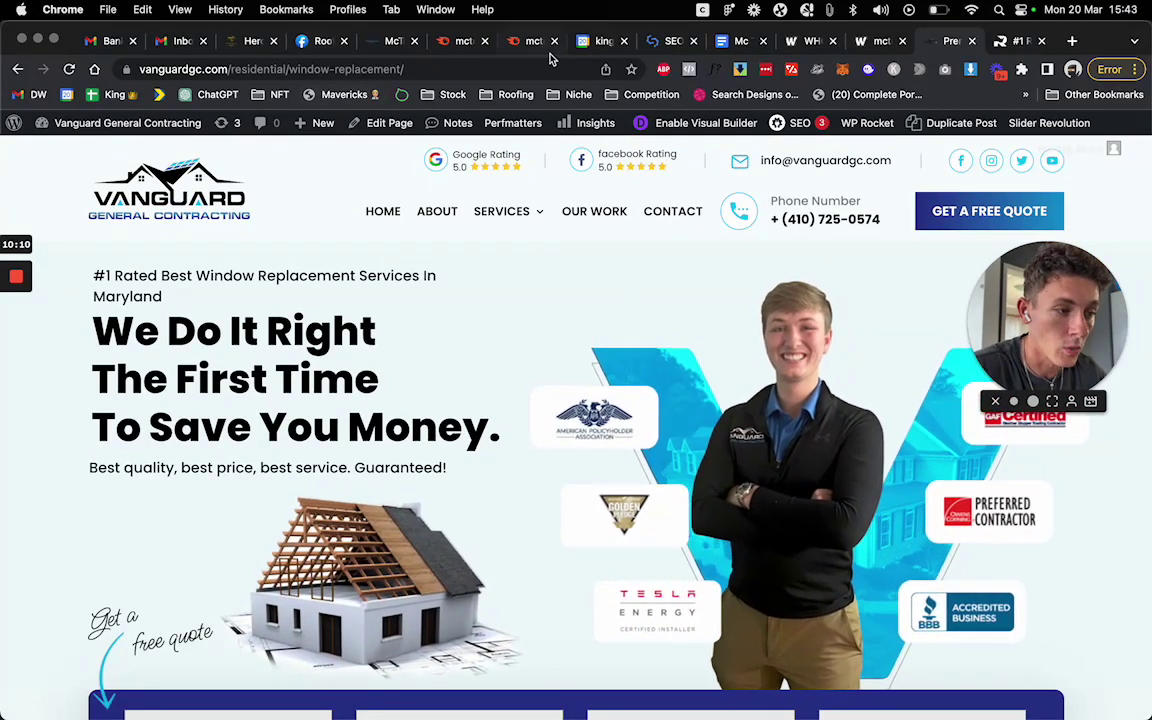
click(740, 41)
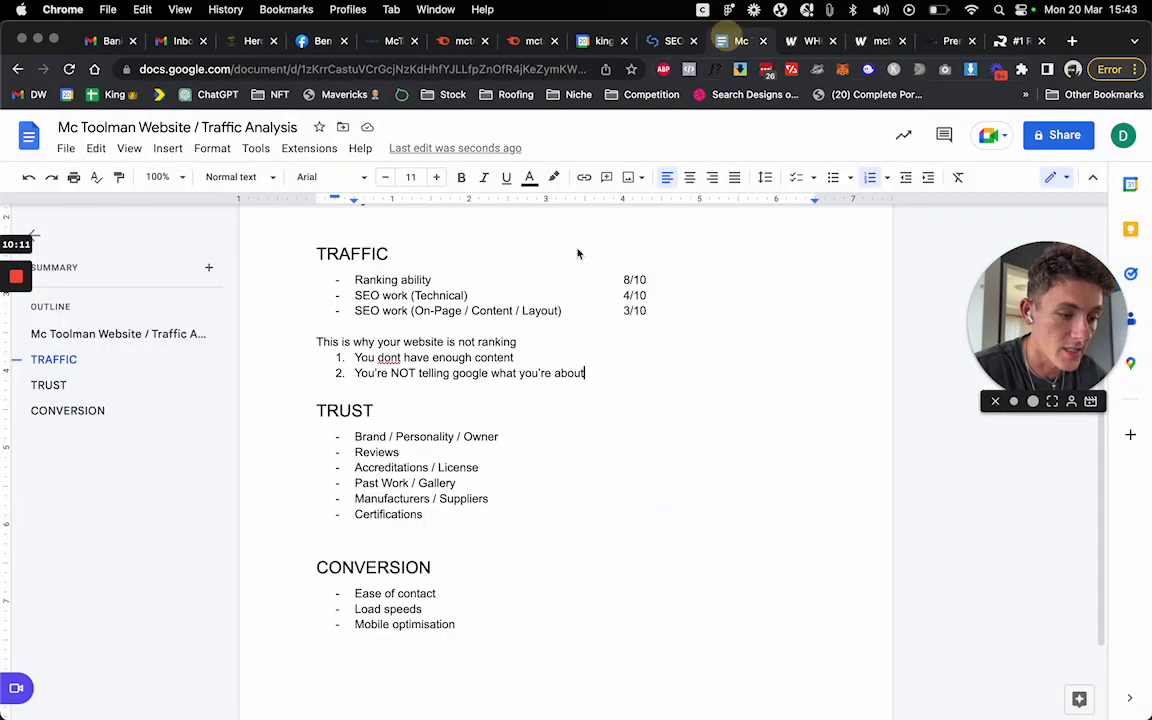
Score Brand / Personality / Owner, Reviews, Accreditations / License, Past Work / Gallery and Manufacturers / Suppliers 0/10 each under TRUST.
click(505, 437)
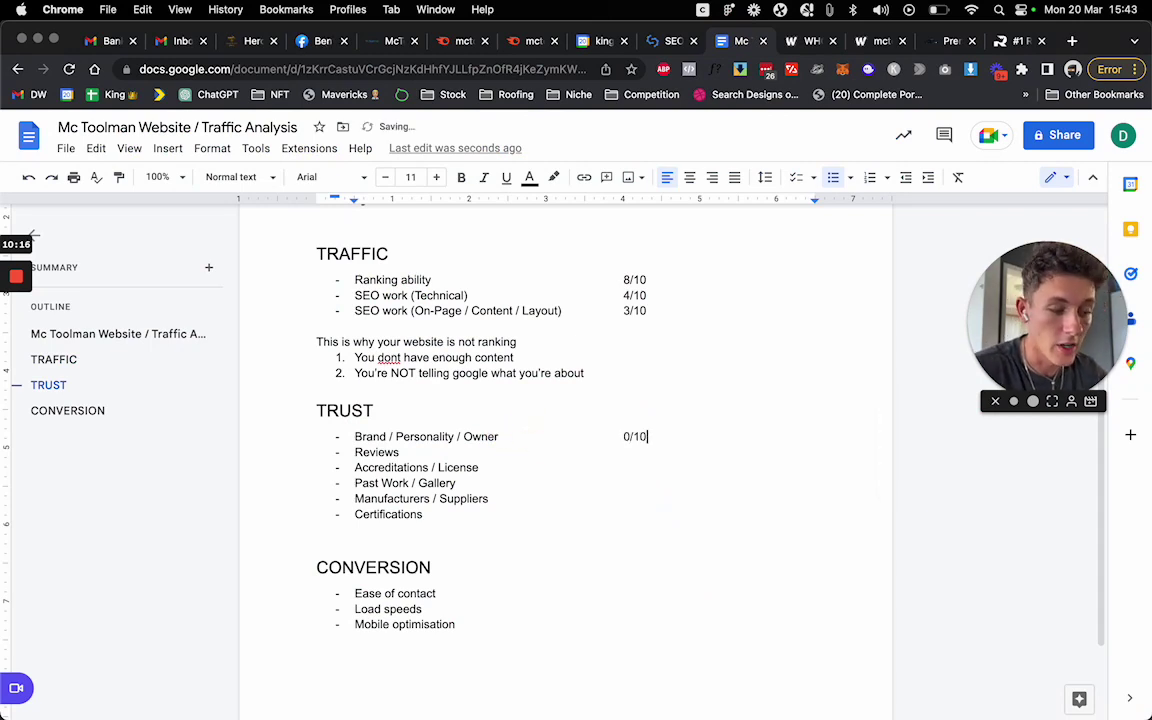
click(464, 456)
key(Tab)
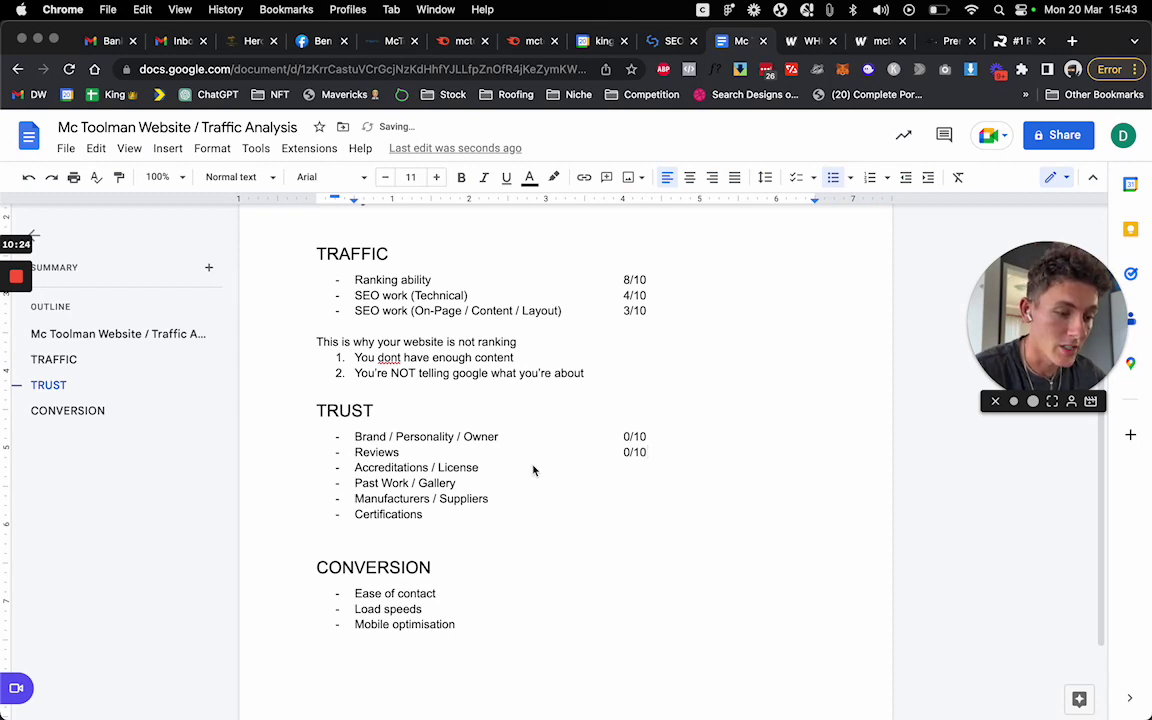
click(533, 470)
key(Tab)
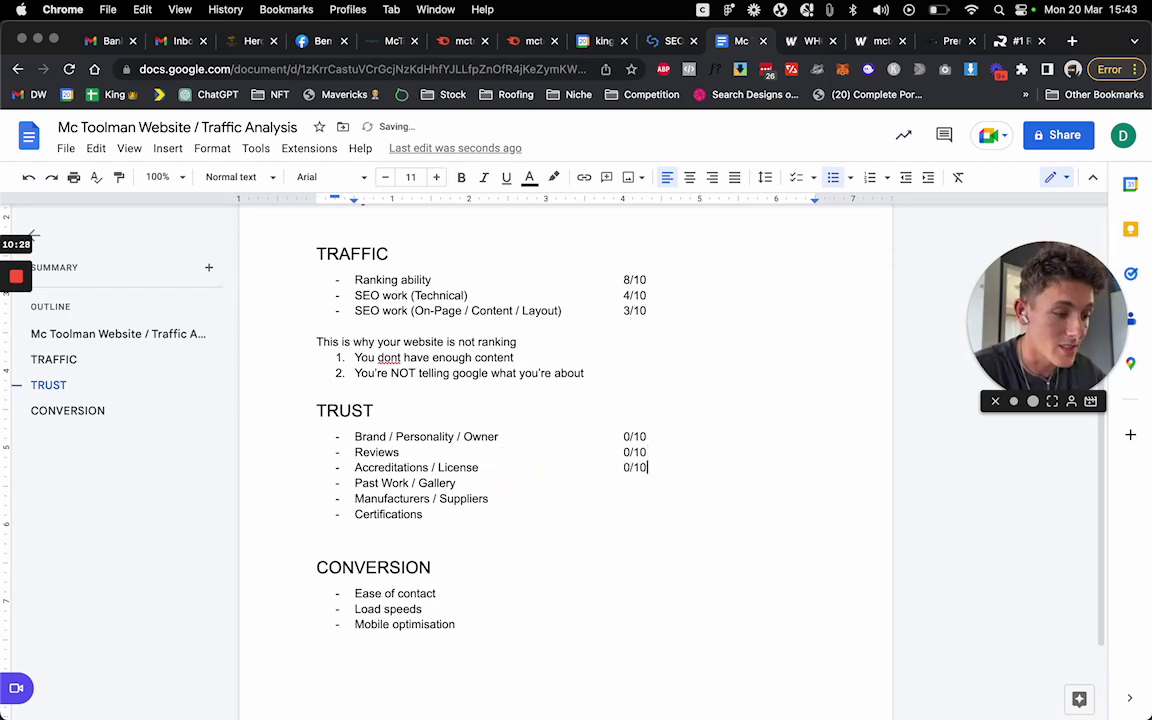
text(0/10)
click(497, 483)
key(Tab)
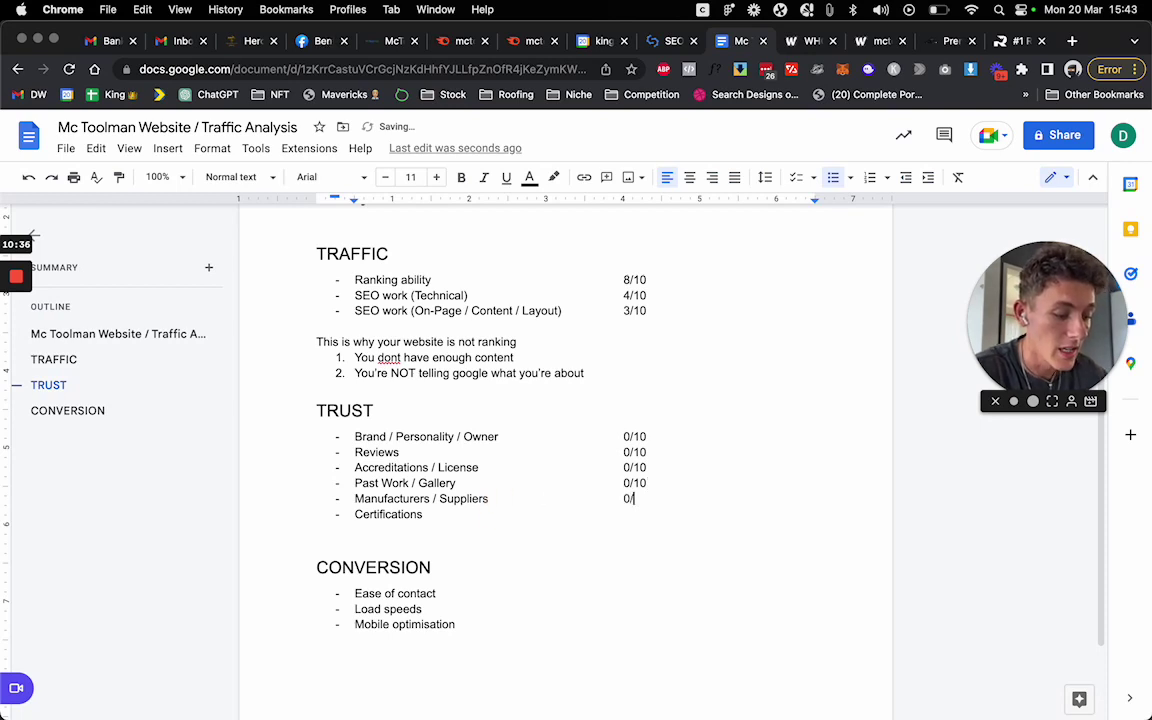
double_click(465, 499)
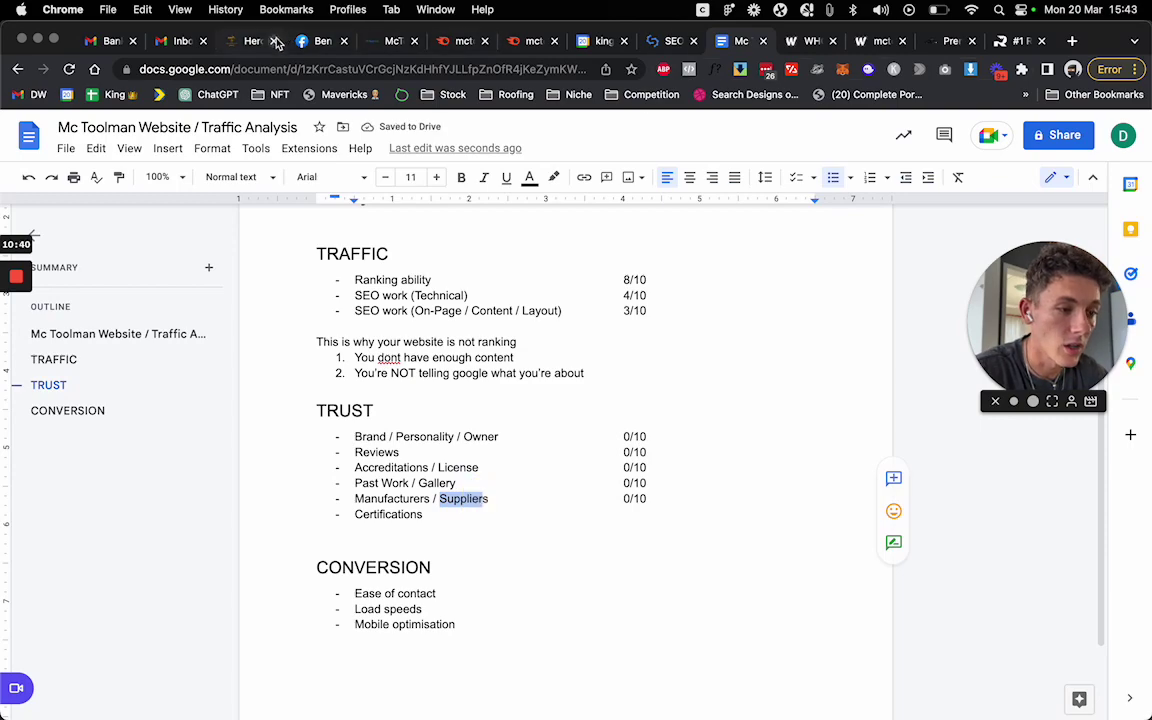
Switch to the mctoolman.com homepage and examine its awards section near the page's end for accreditation badges.
click(395, 42)
scroll(450, 455, down, 10)
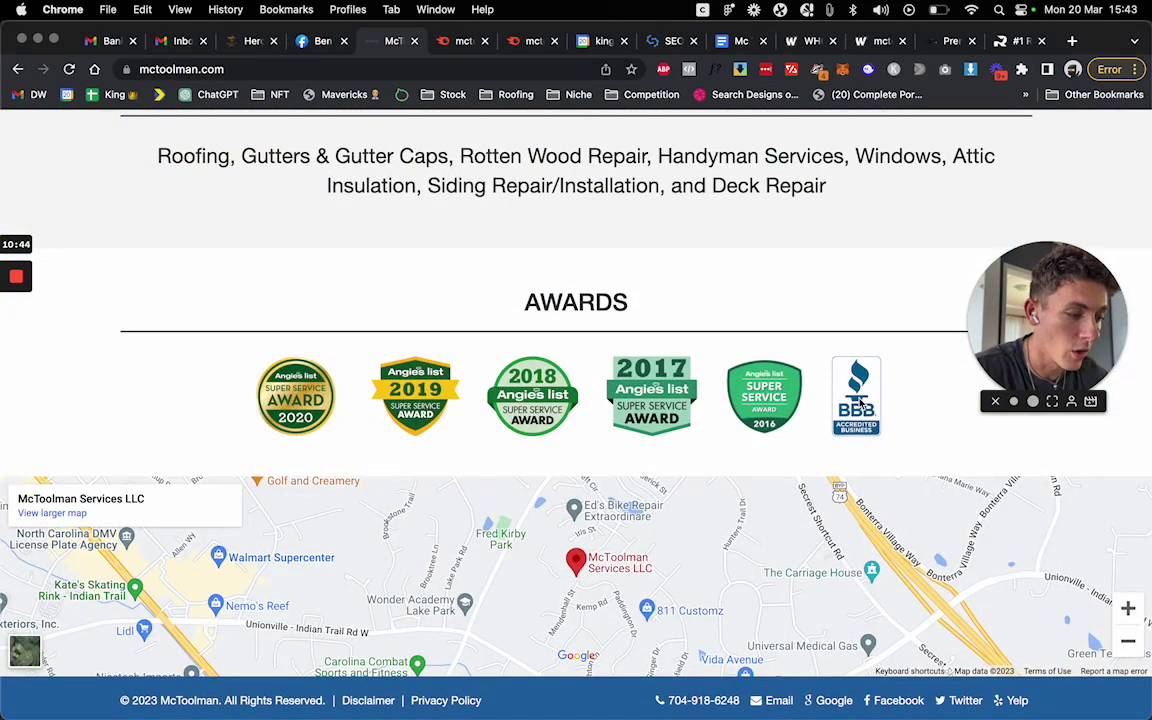
drag(860, 405, 770, 360)
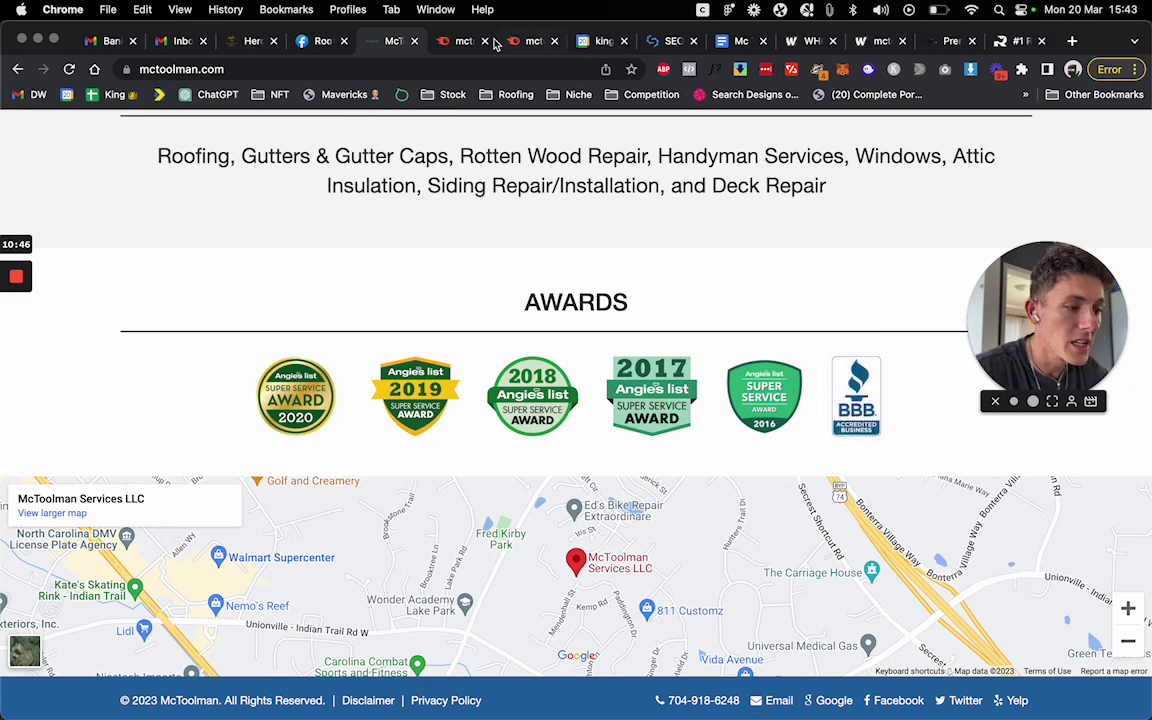
Return to the analysis document and set the Accreditations / License score to 2/10.
click(738, 41)
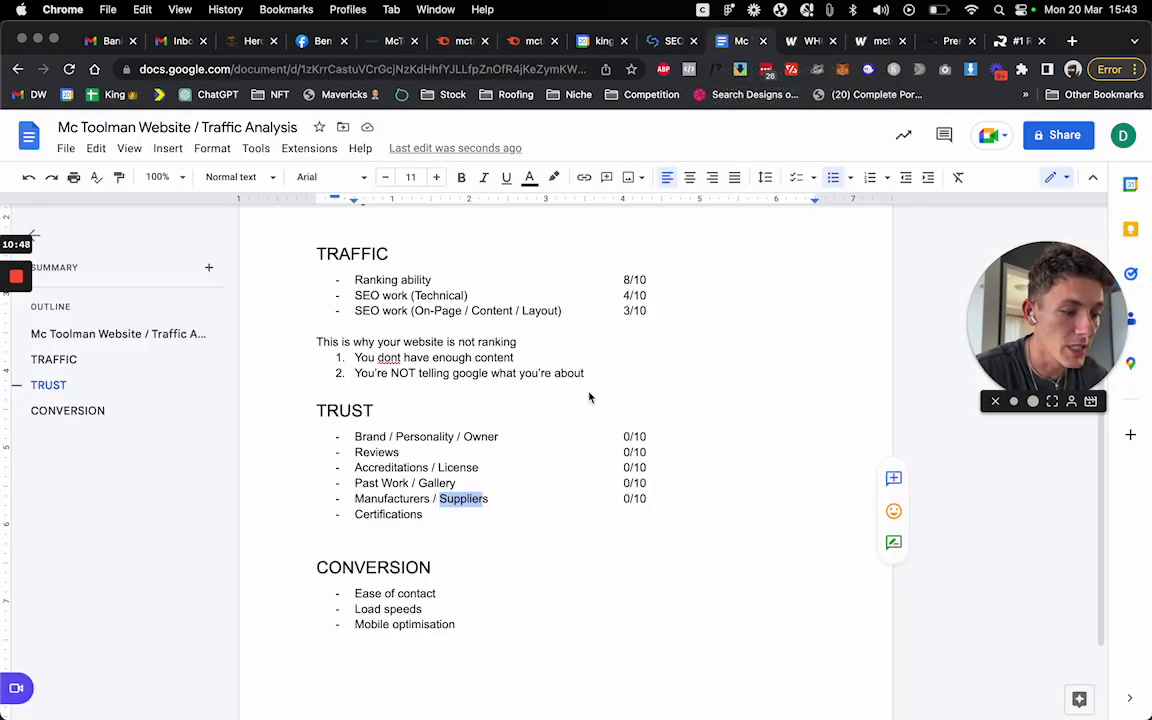
click(629, 469)
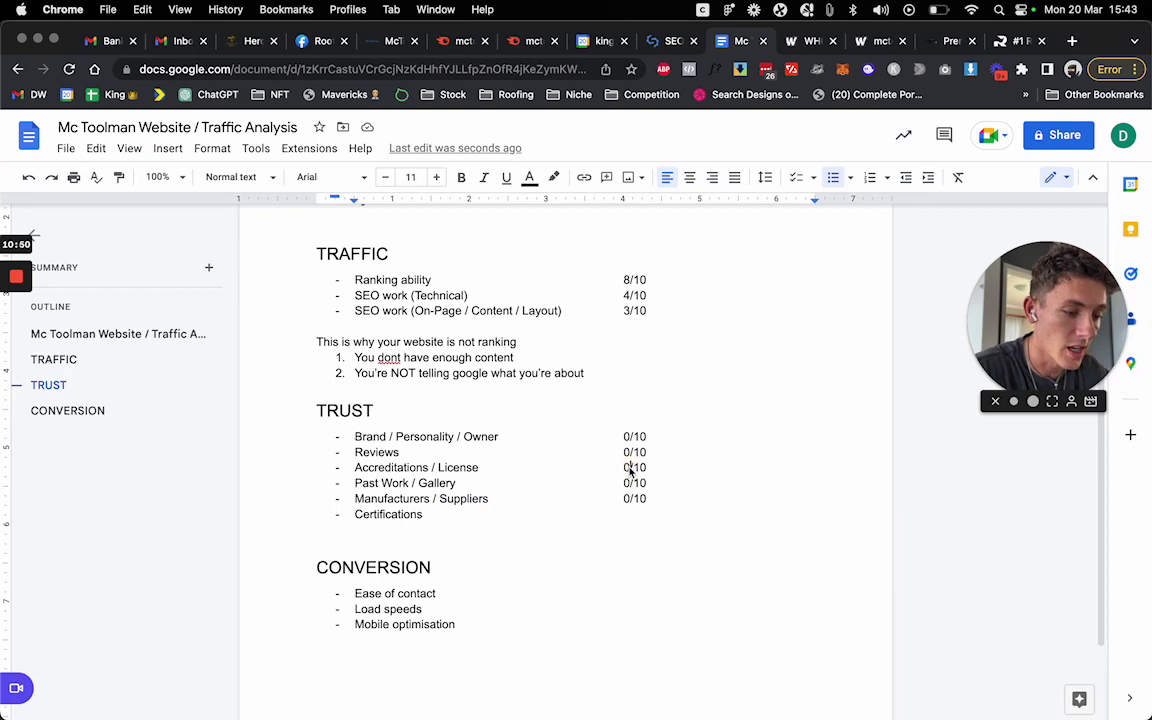
key(BackSpace)
key(BackSpace)
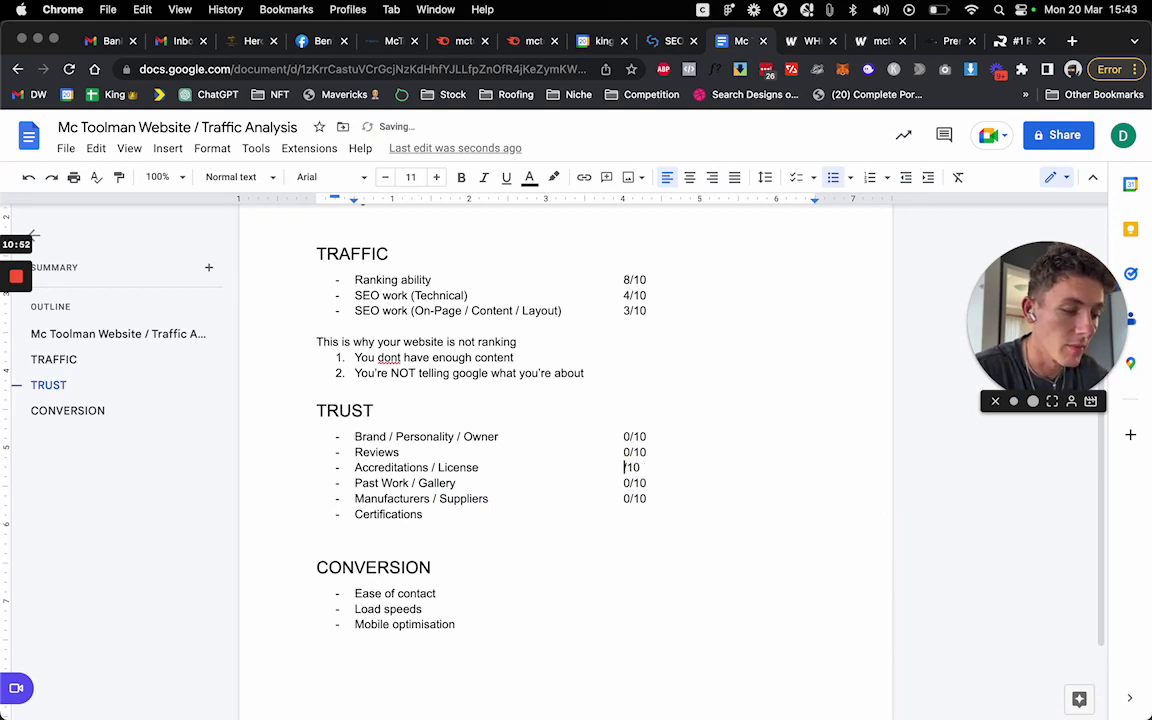
text(1)
key(BackSpace)
text(2)
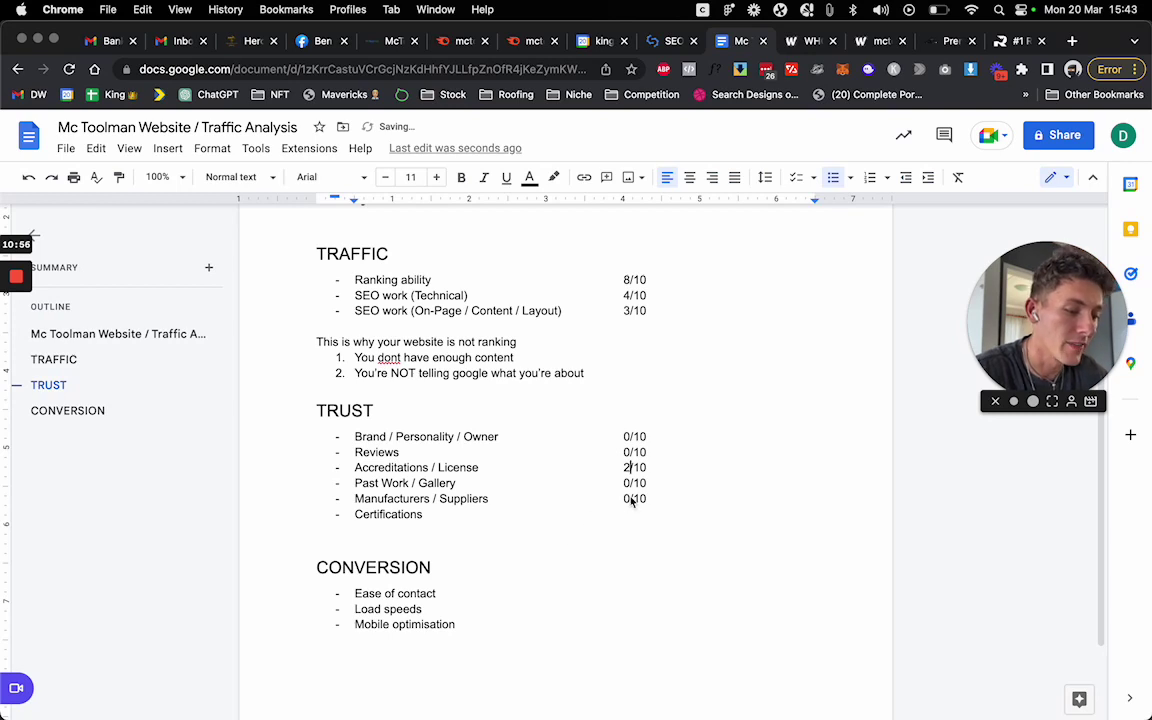
Score Certifications 0/10 and add an overall score of 1/10 on its own line below the TRUST list.
click(568, 514)
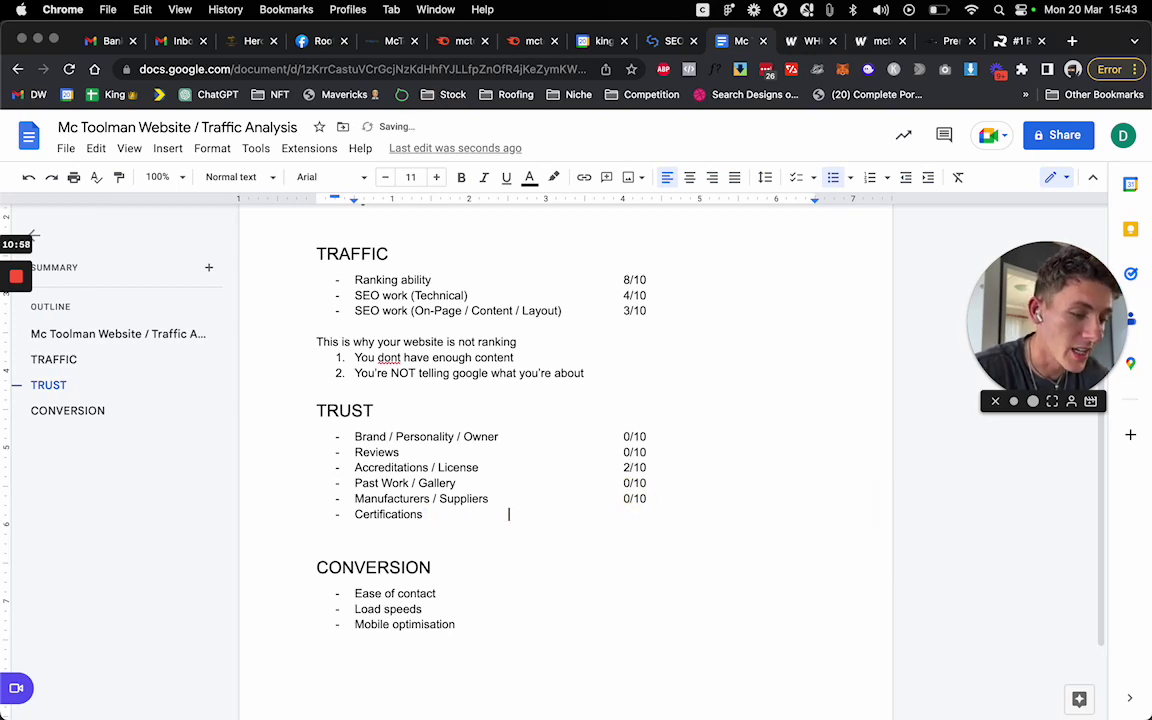
key(Tab)
text(0/10)
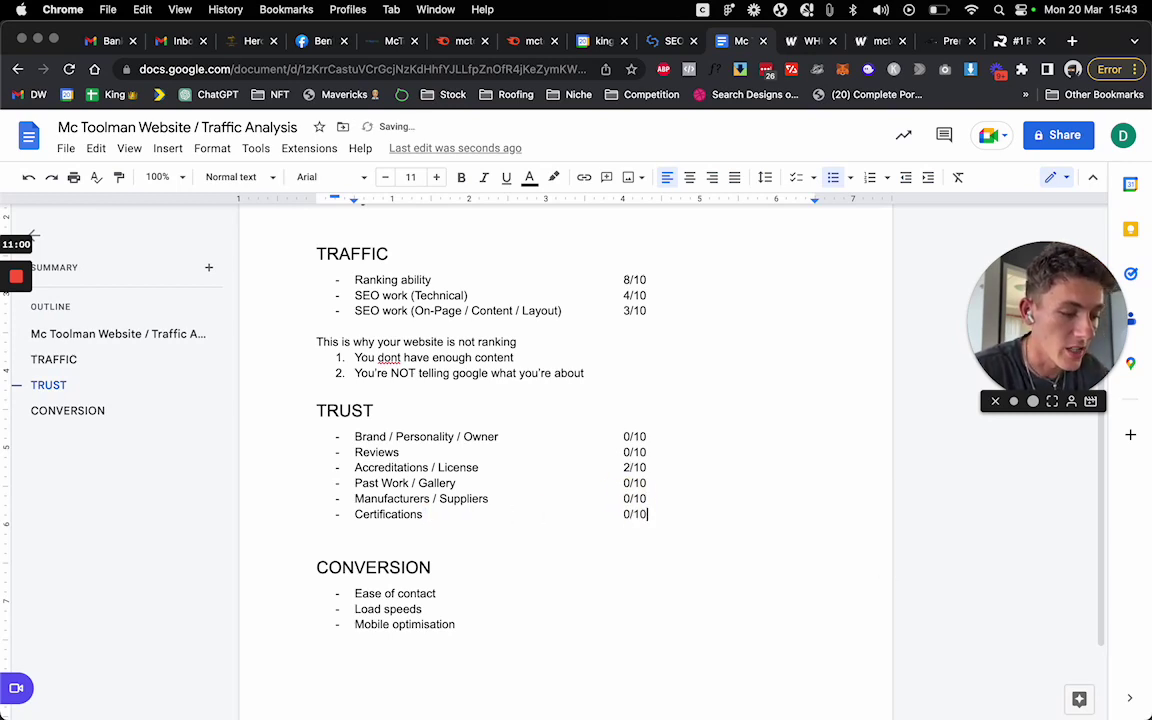
key(Return)
key(Return)
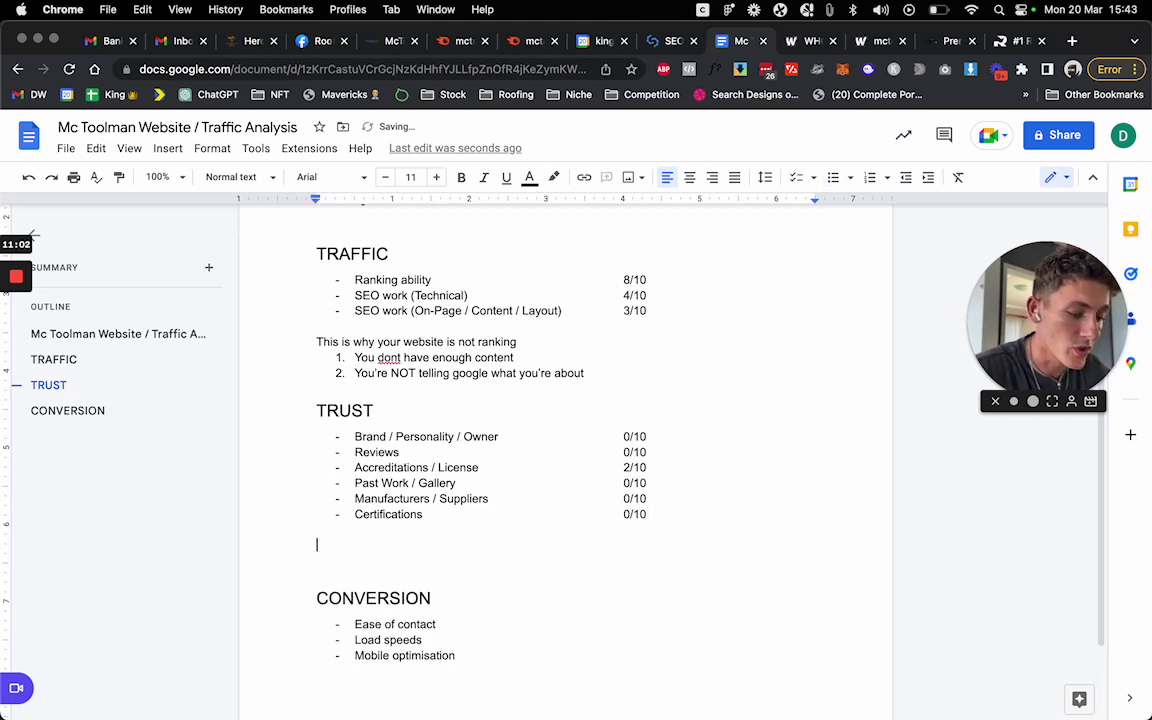
text(1/10)
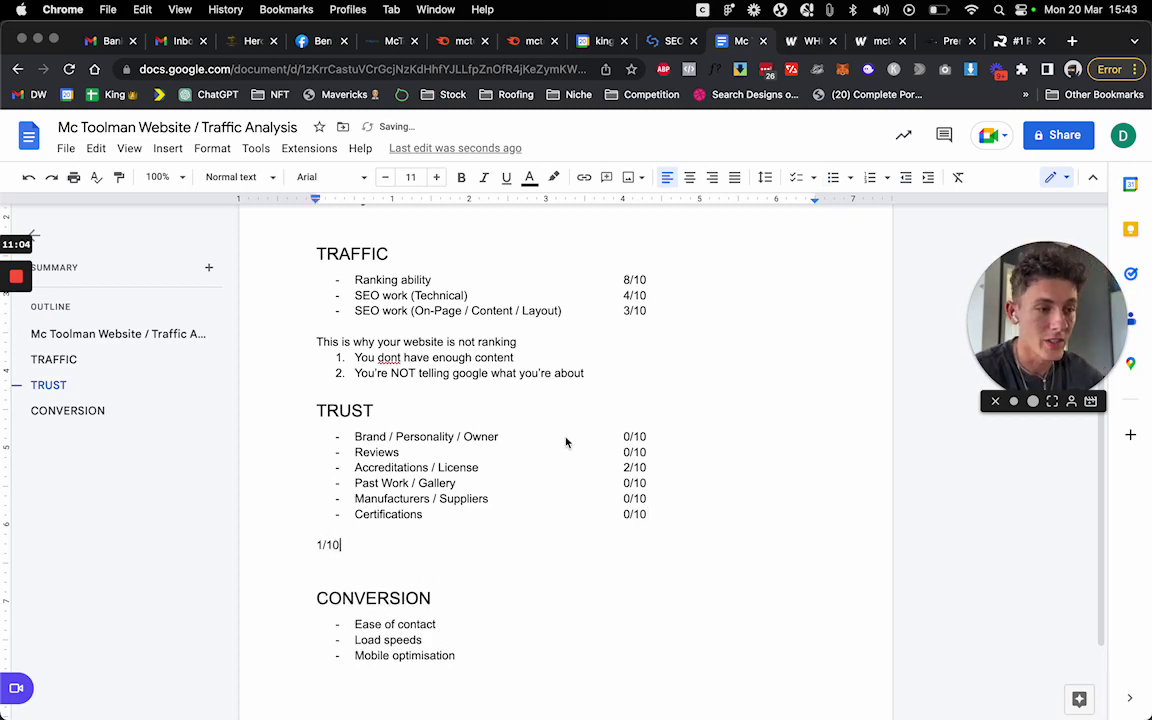
Look over the mctoolman.com homepage once more to judge its overall trust impression.
click(330, 41)
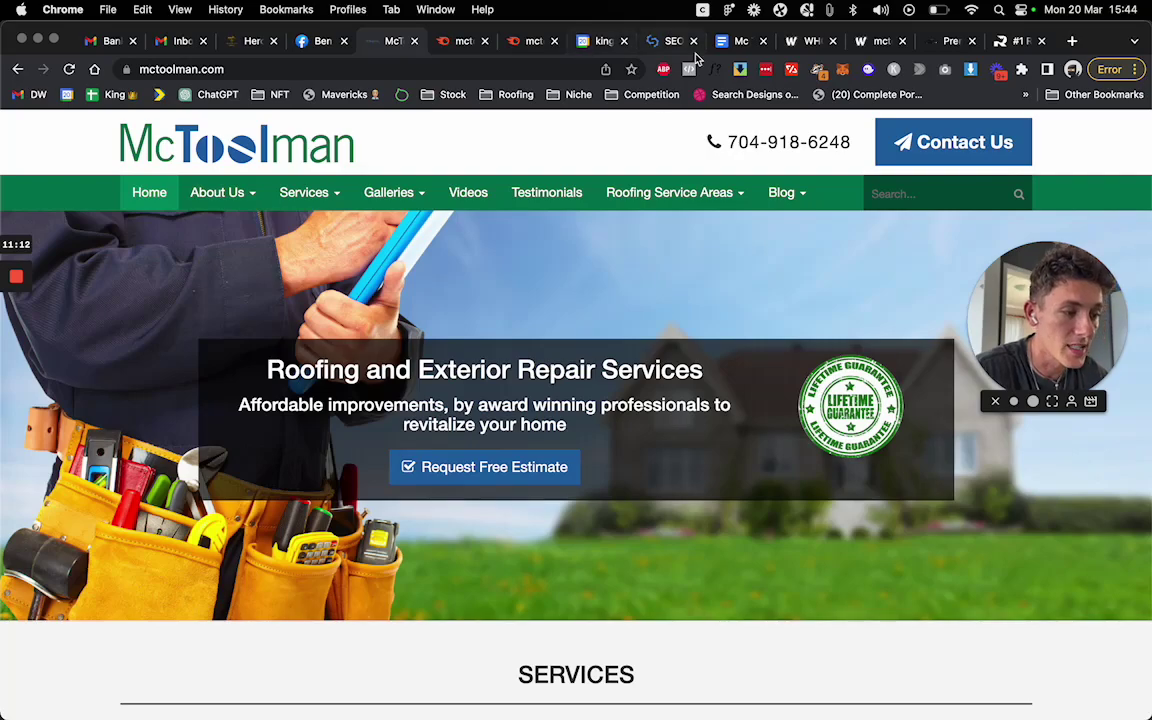
scroll(610, 375, down, 10)
scroll(610, 375, up, 10)
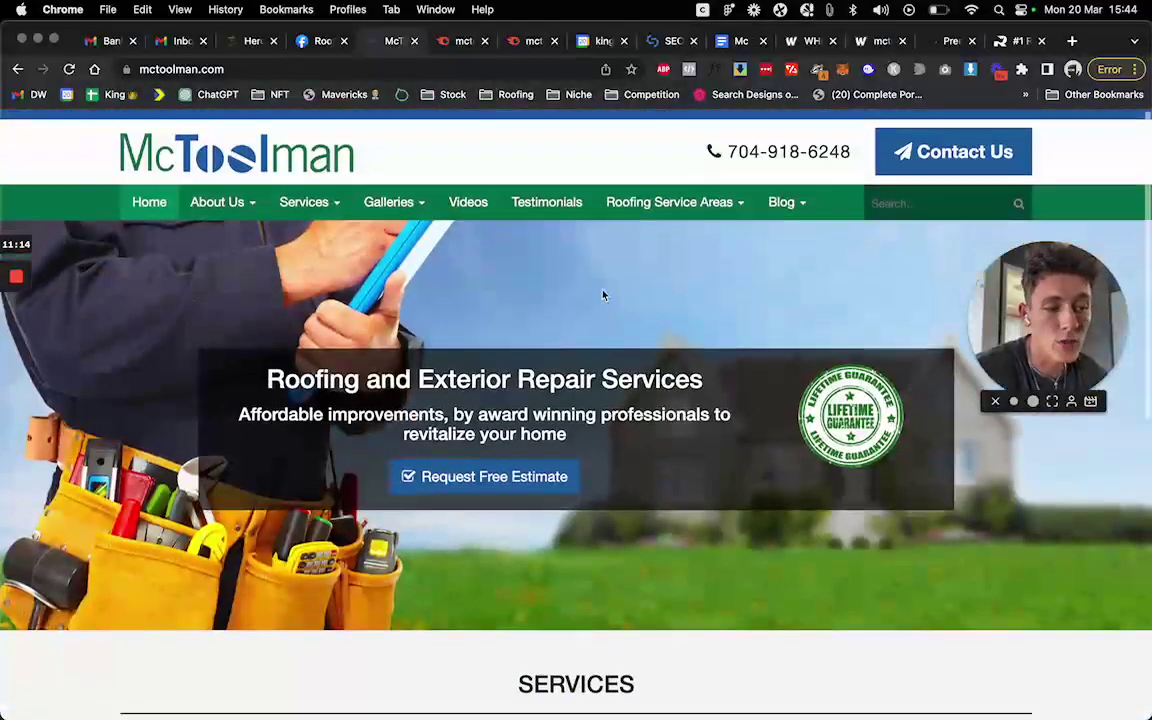
Return to the analysis document and add an overall score of 4/10 below the TRAFFIC section's numbered reasons.
click(733, 42)
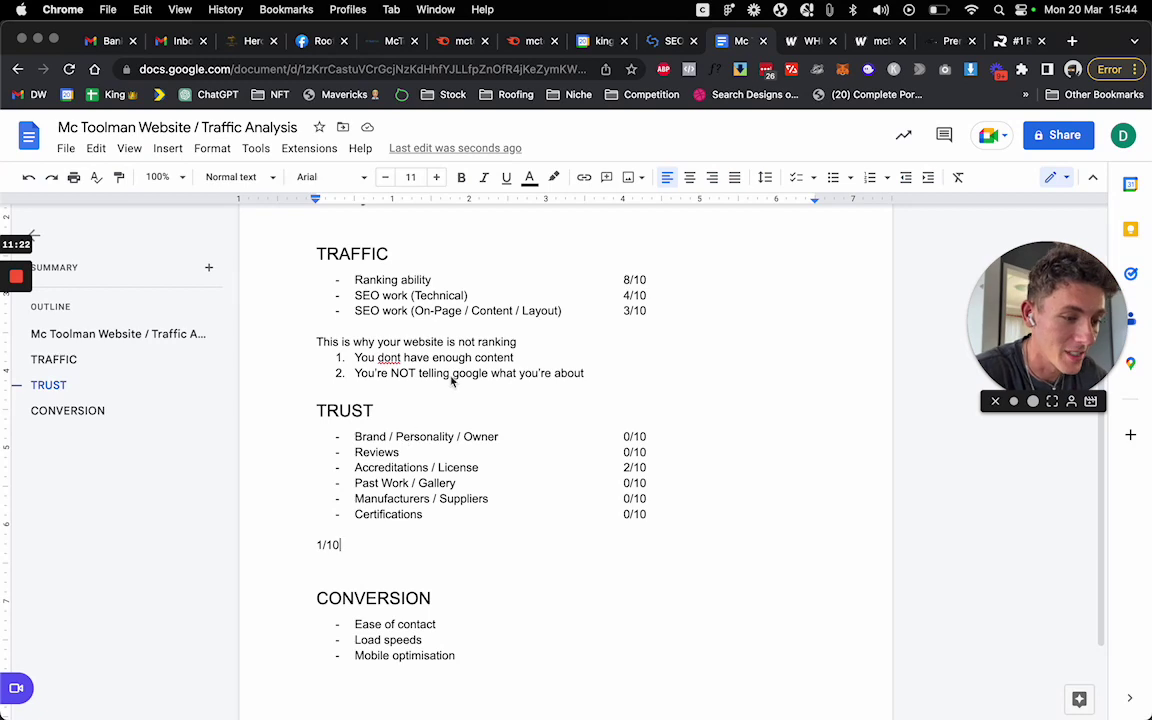
click(607, 376)
key(Return)
key(Return)
key(Return)
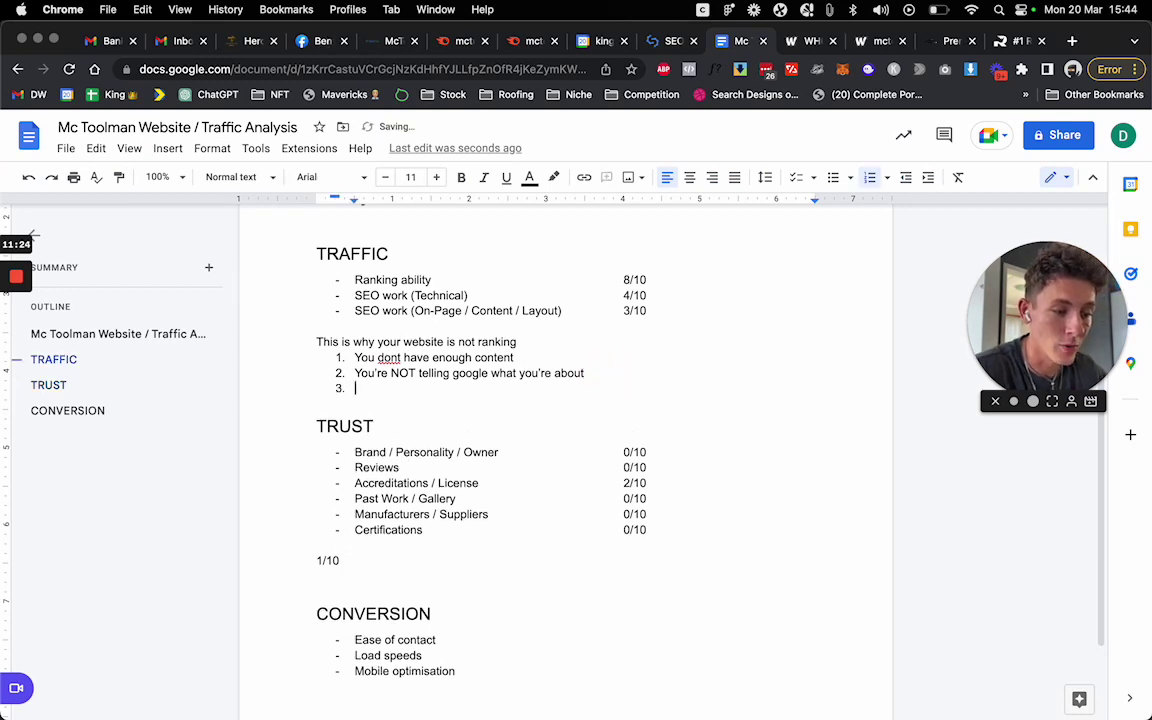
text(4/1)
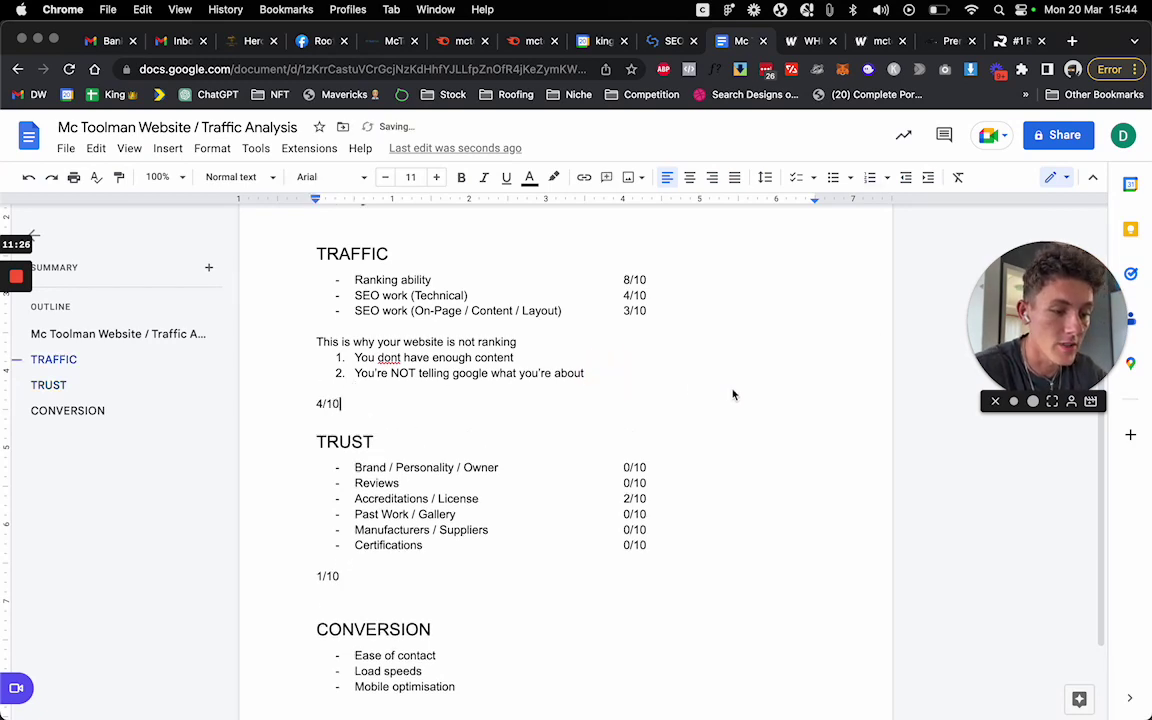
text(0)
Start an unbulleted line below the Mobile optimisation item at the end of the CONVERSION list.
scroll(733, 395, down, 3)
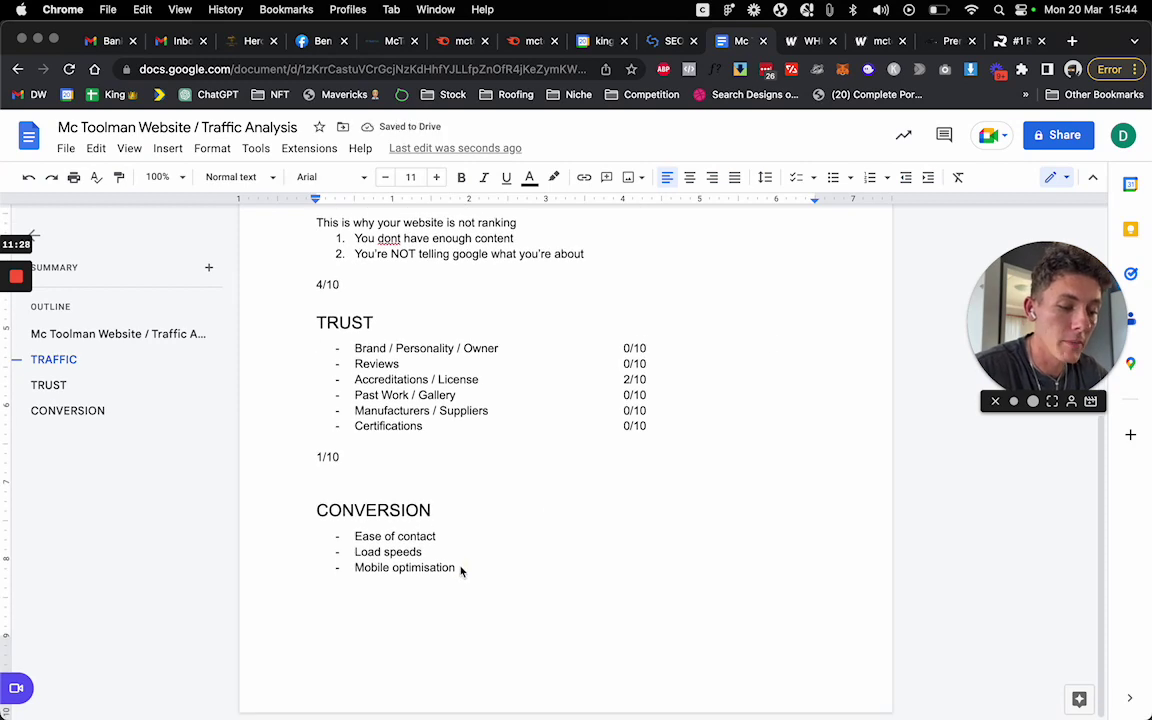
click(460, 568)
key(Return)
key(Return)
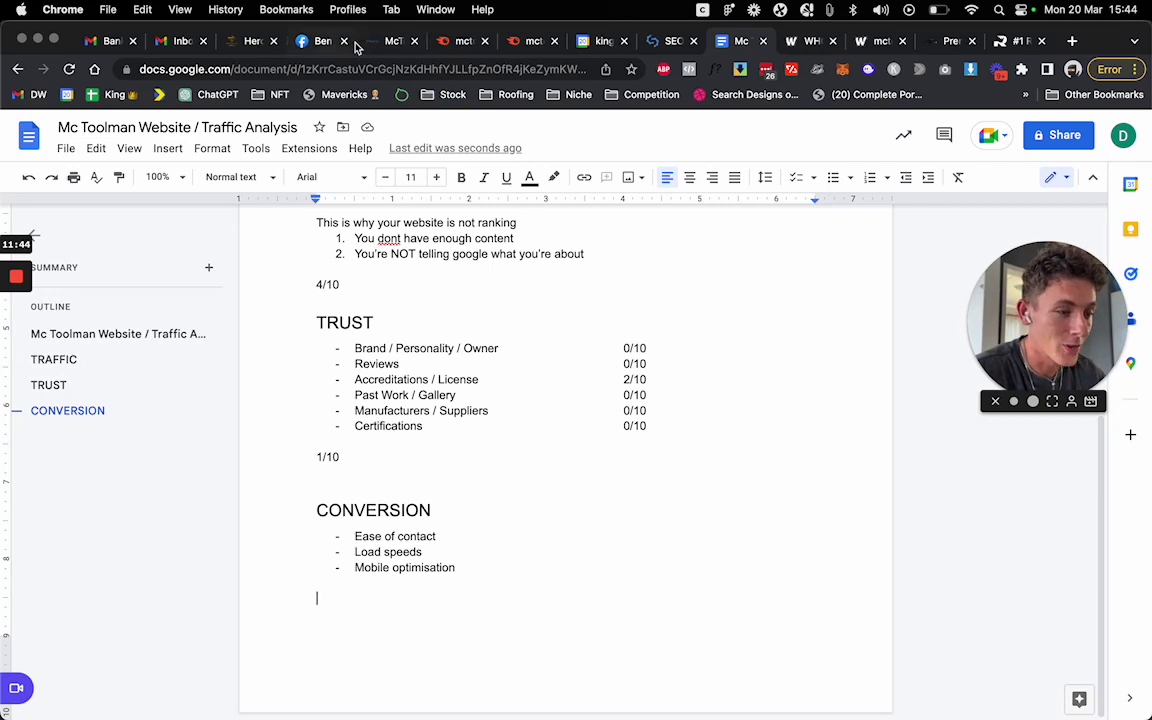
Compare the contact options on the mctoolman.com homepage with the roof assessment form on the Rhino Roofing homepage.
click(388, 44)
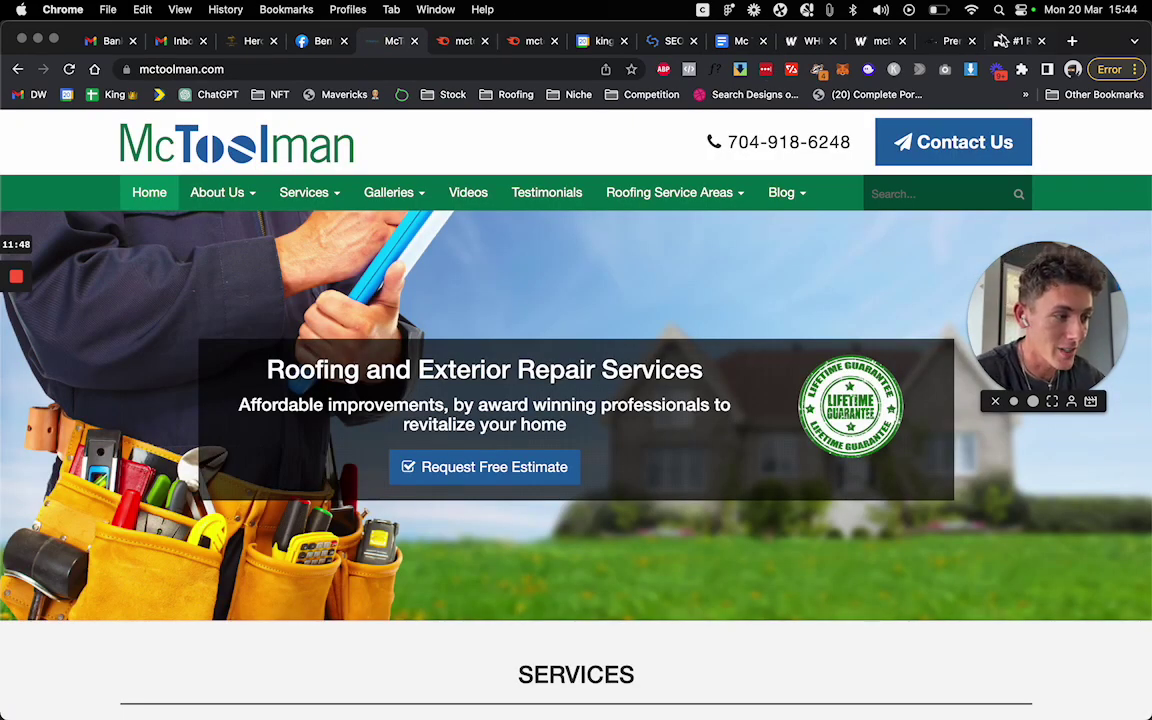
click(1001, 41)
scroll(771, 360, down, 6)
scroll(771, 442, up, 4)
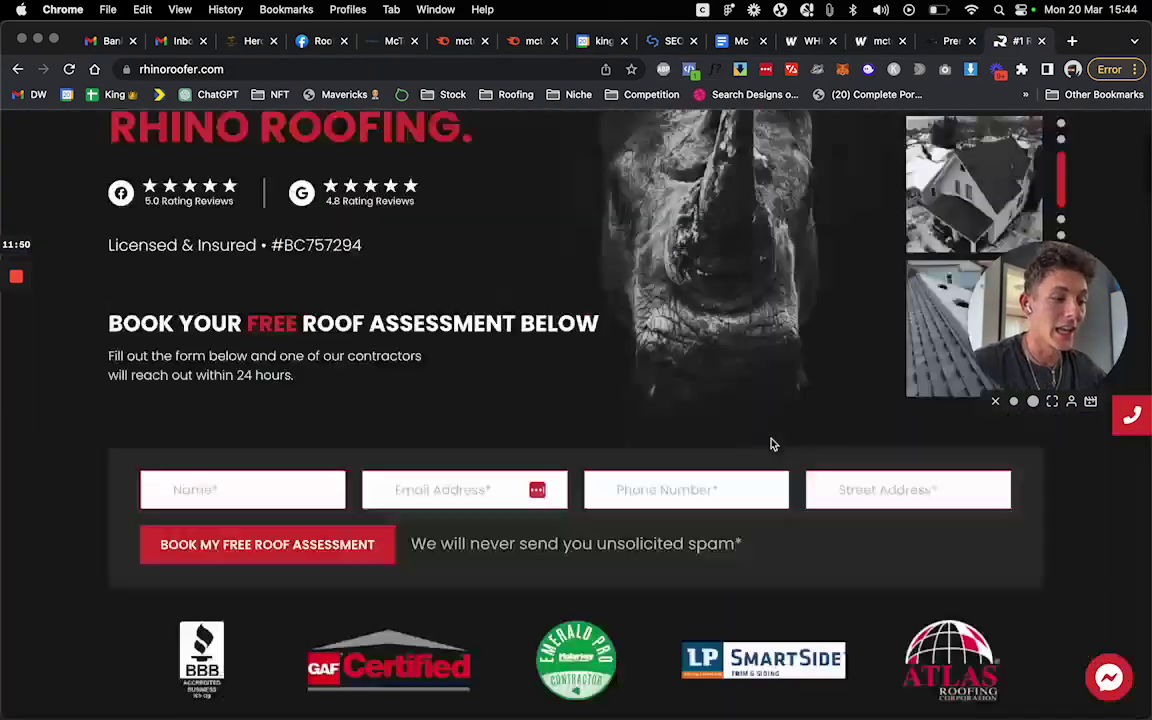
scroll(771, 444, down, 3)
click(386, 41)
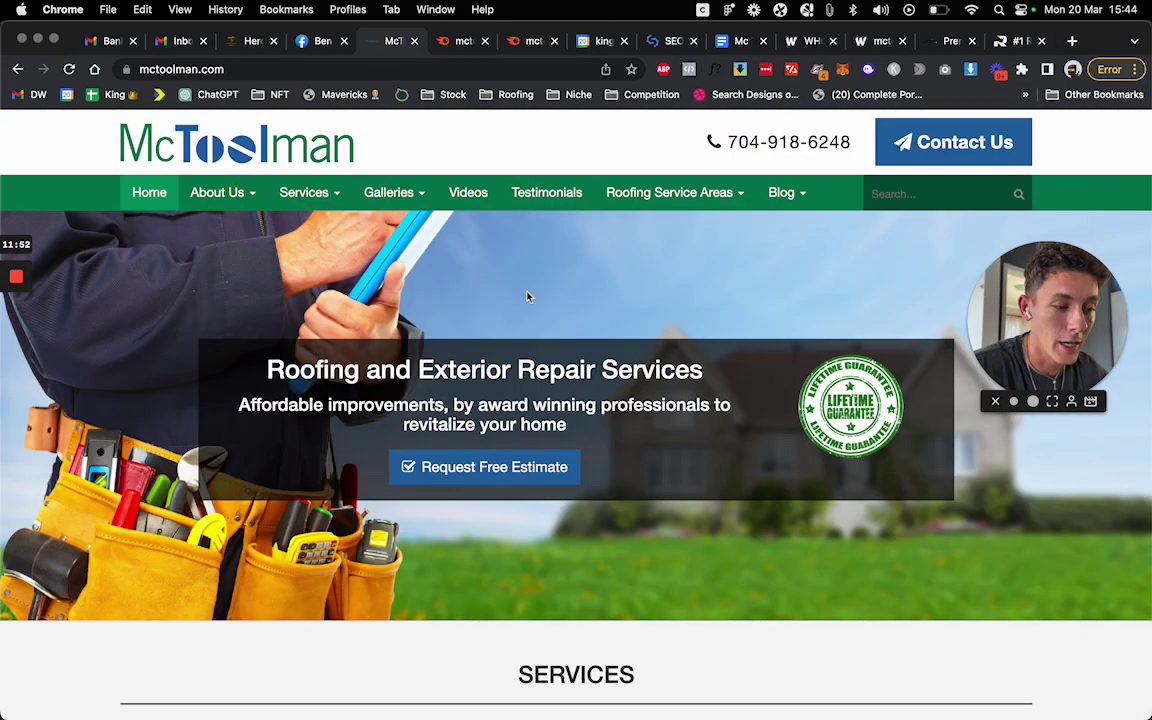
scroll(528, 298, down, 2)
scroll(594, 487, up, 3)
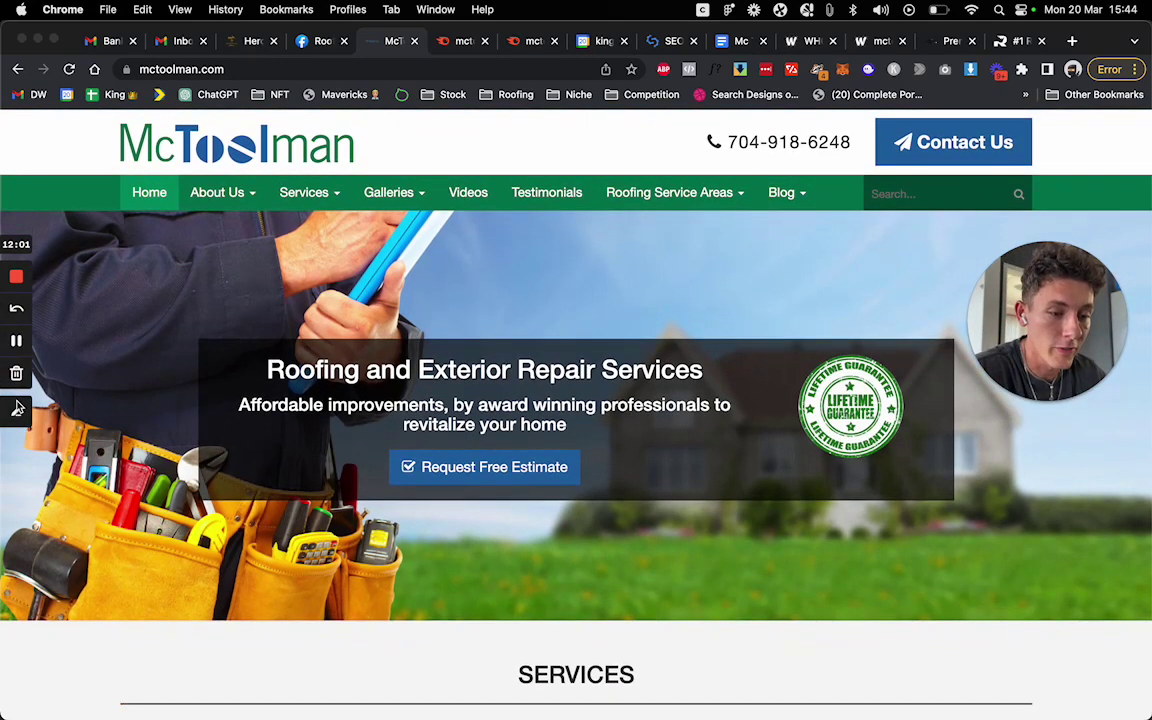
Open the mctoolman.com Contact Us page and examine the required fields of its message form.
click(17, 408)
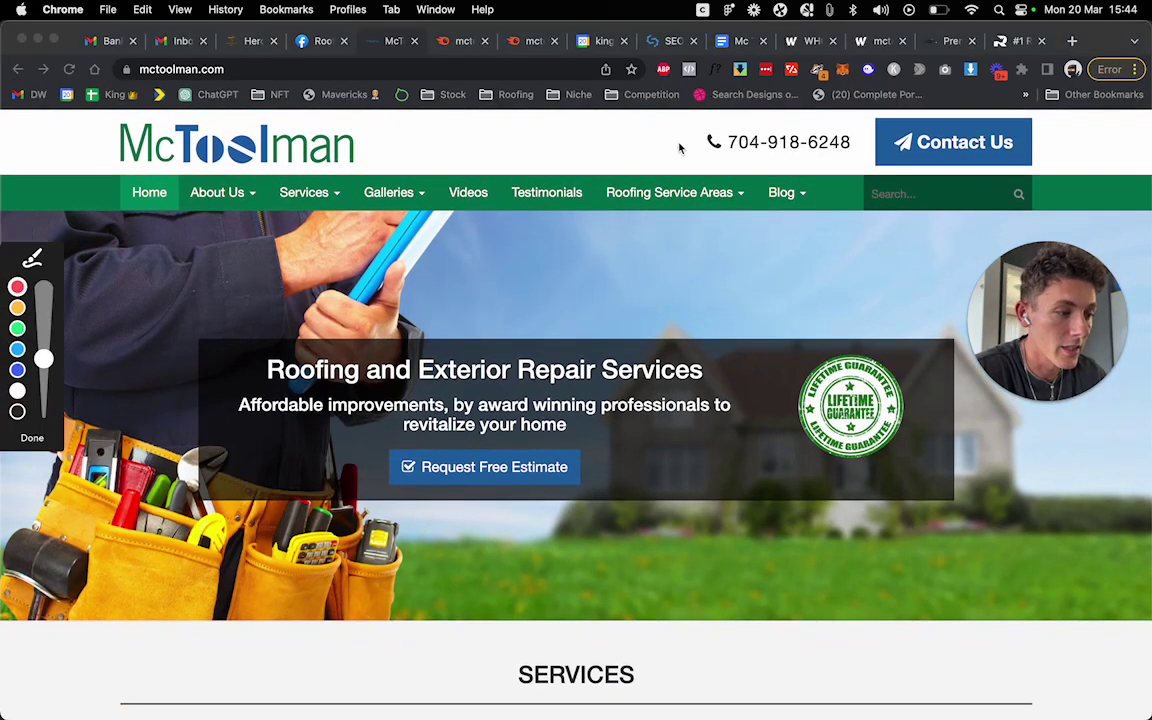
drag(524, 155, 687, 154)
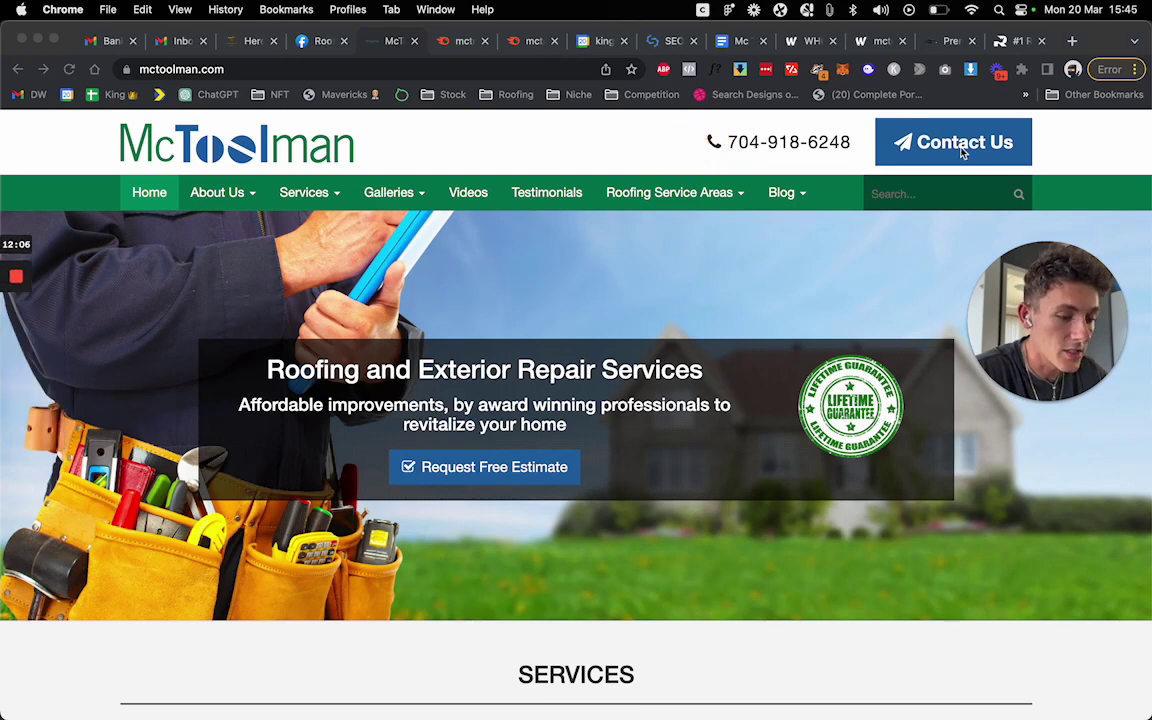
click(925, 146)
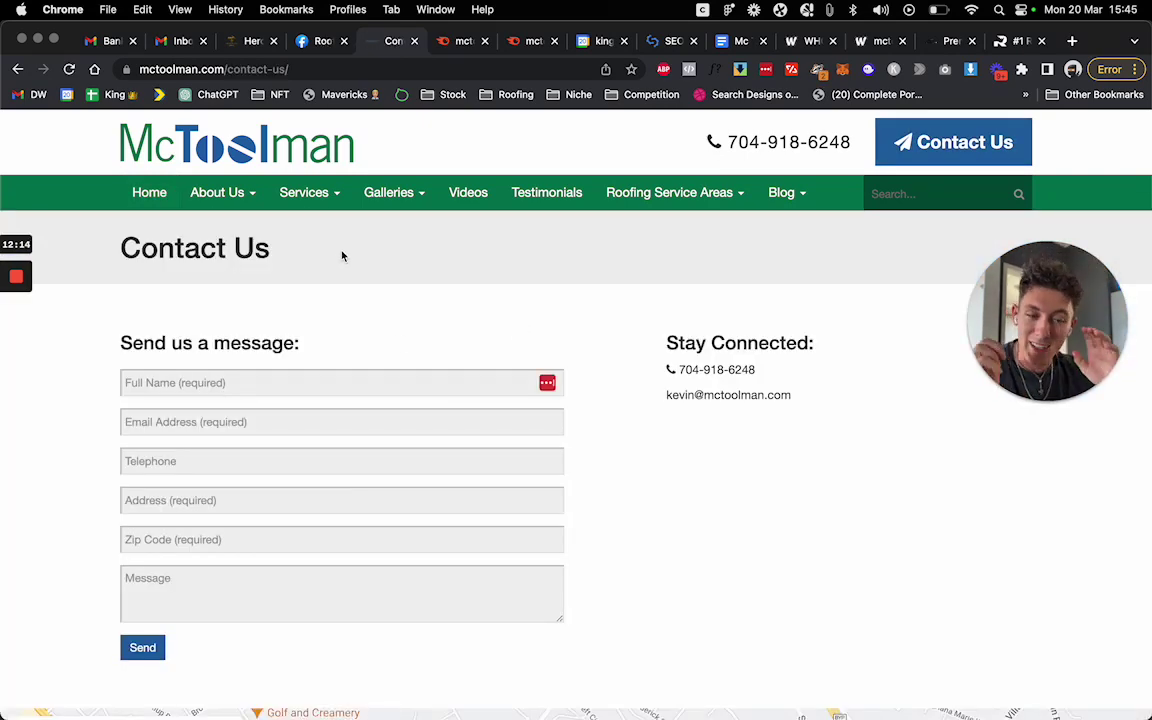
mouse_move(5, 440)
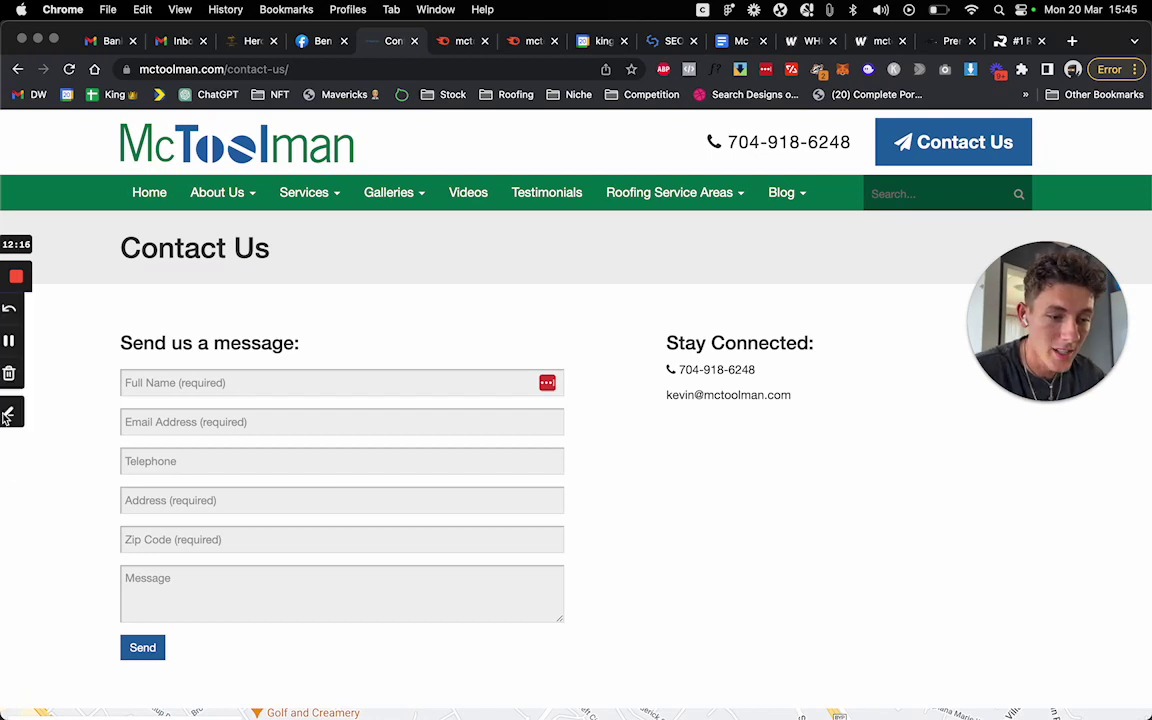
click(18, 409)
drag(152, 365, 151, 542)
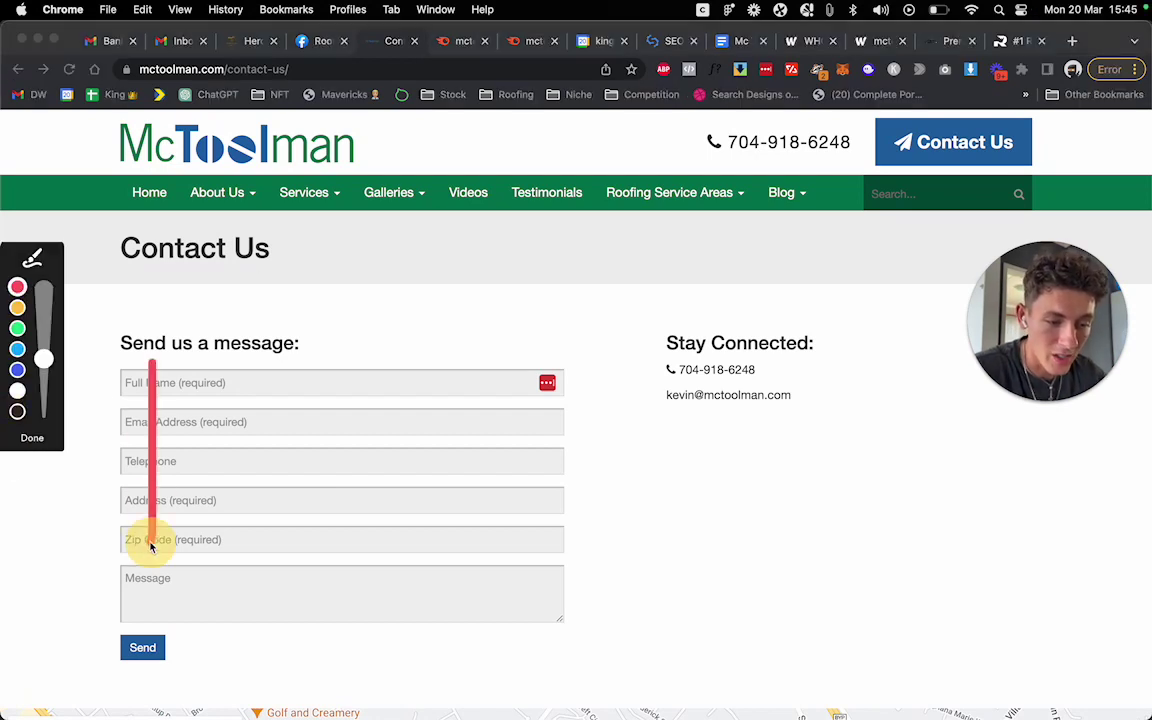
mouse_move(220, 470)
mouse_down()
mouse_move(268, 470)
mouse_move(226, 411)
mouse_move(214, 418)
mouse_up()
click(30, 435)
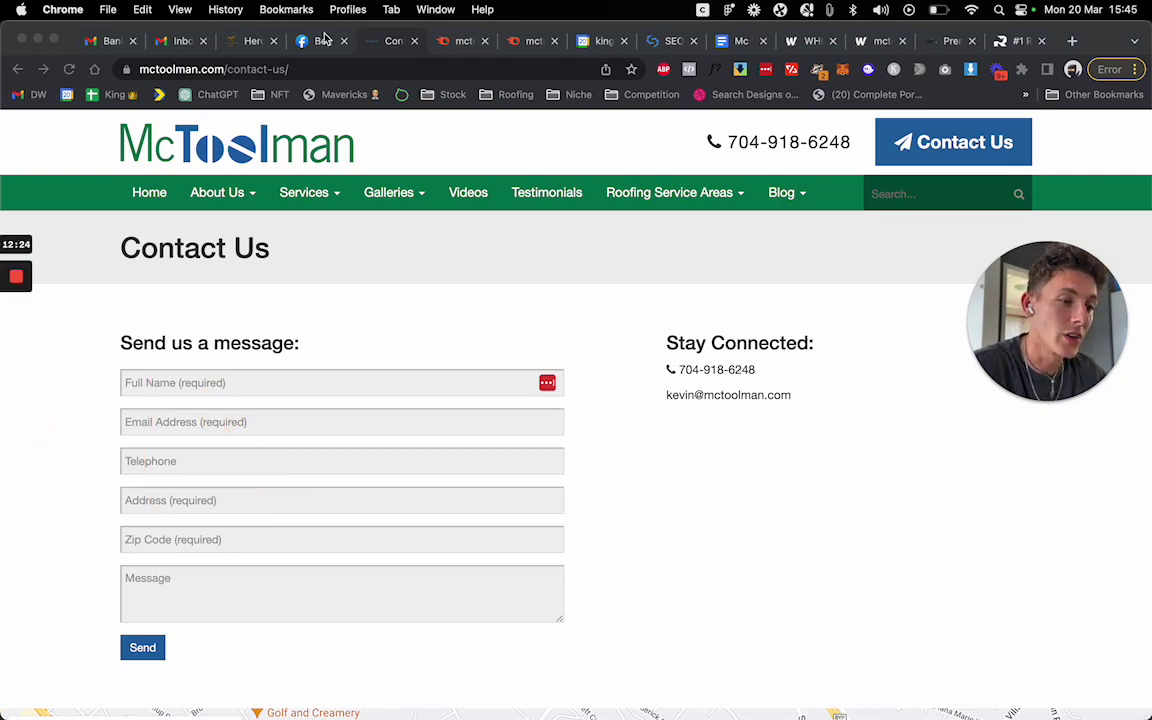
Return to the analysis document and score Ease of contact 2/10 under CONVERSION.
click(720, 42)
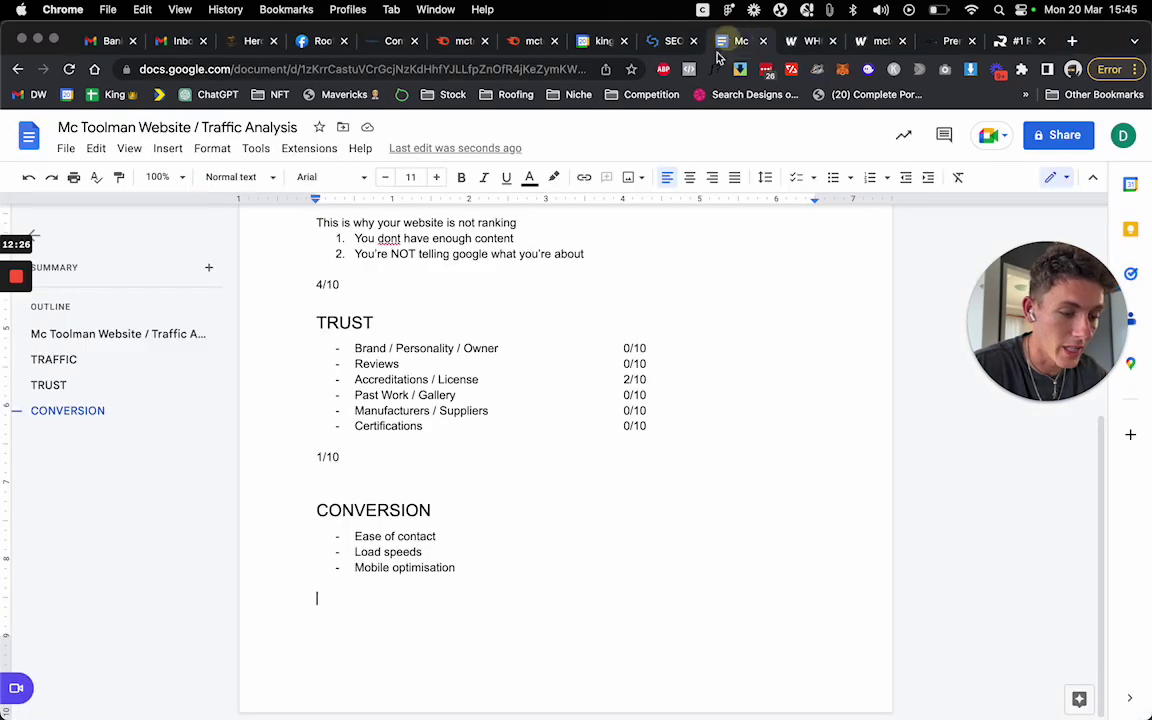
click(463, 541)
key(Tab)
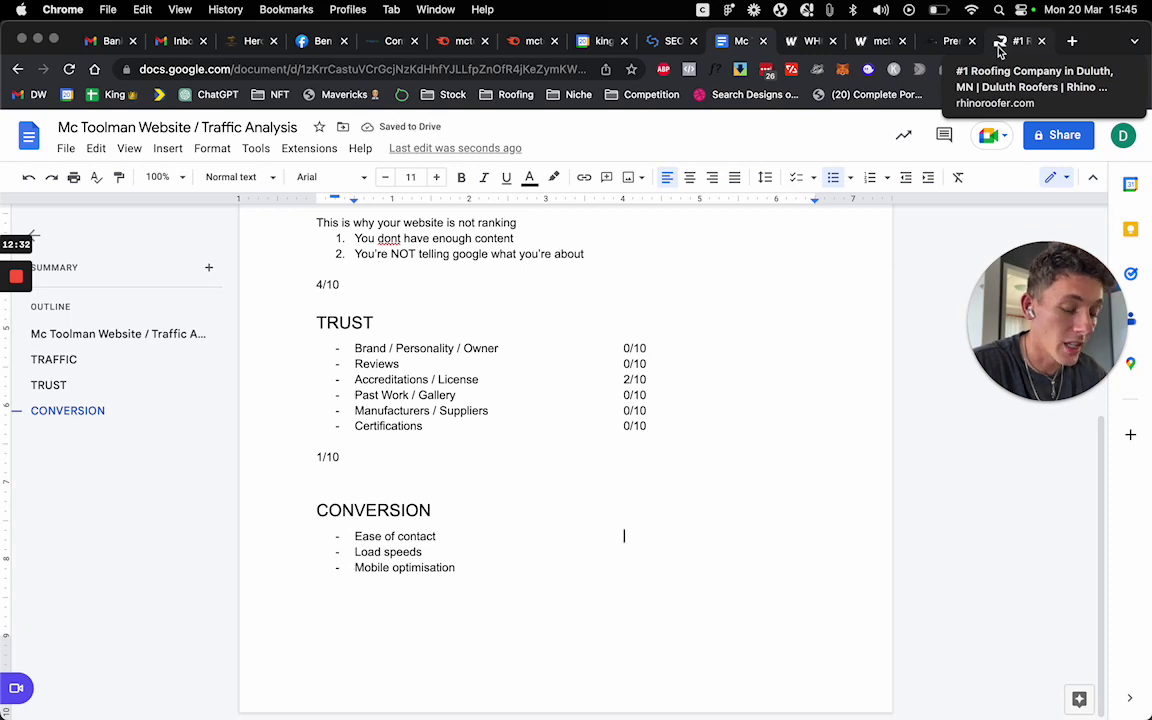
text(2/10)
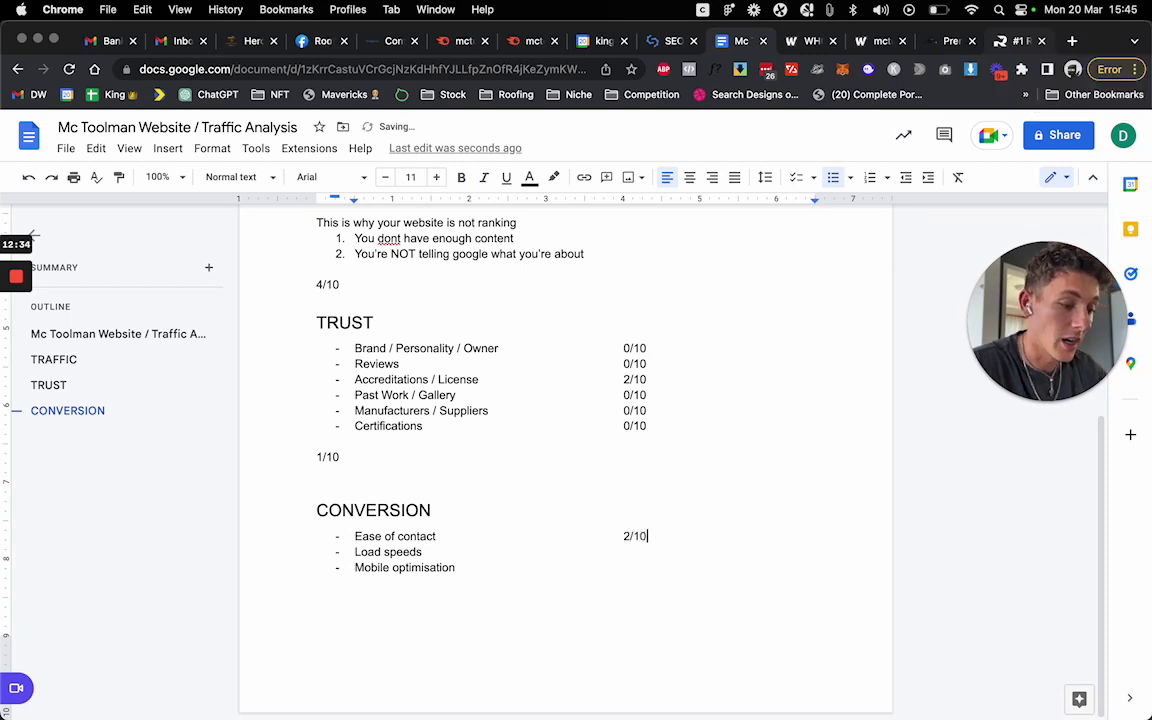
Go back to the mctoolman.com homepage and review the contact options it offers visitors.
click(388, 41)
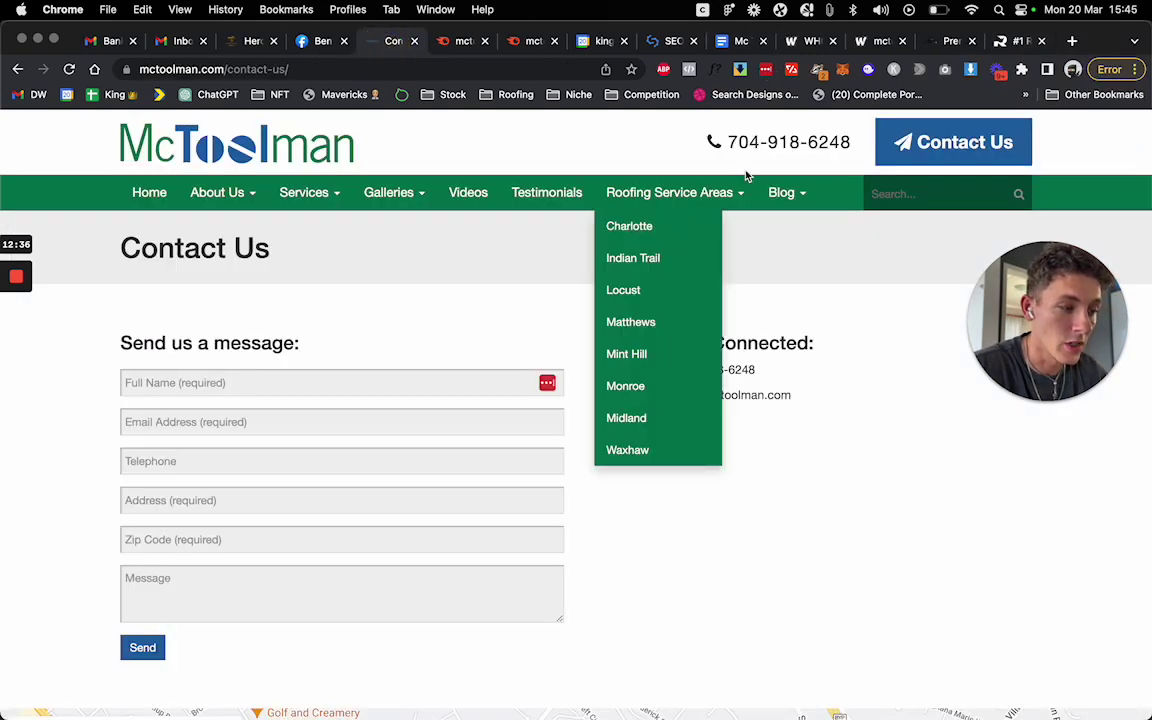
click(257, 160)
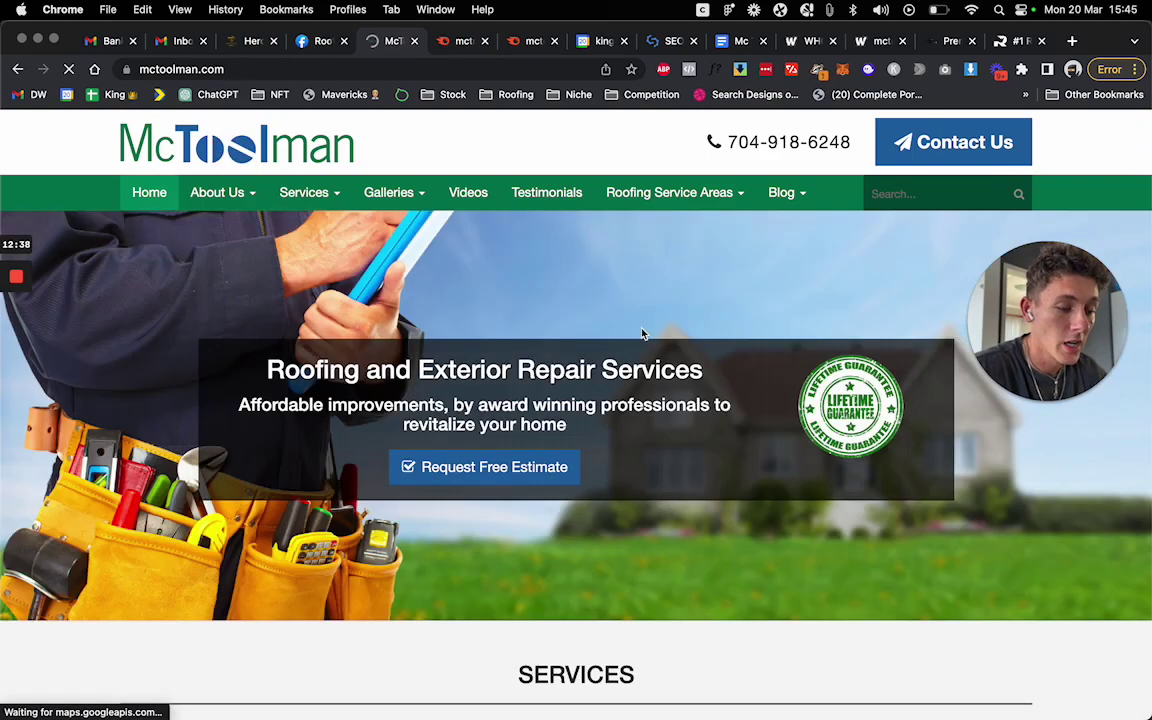
scroll(643, 334, down, 3)
scroll(643, 334, down, 3)
scroll(643, 334, up, 5)
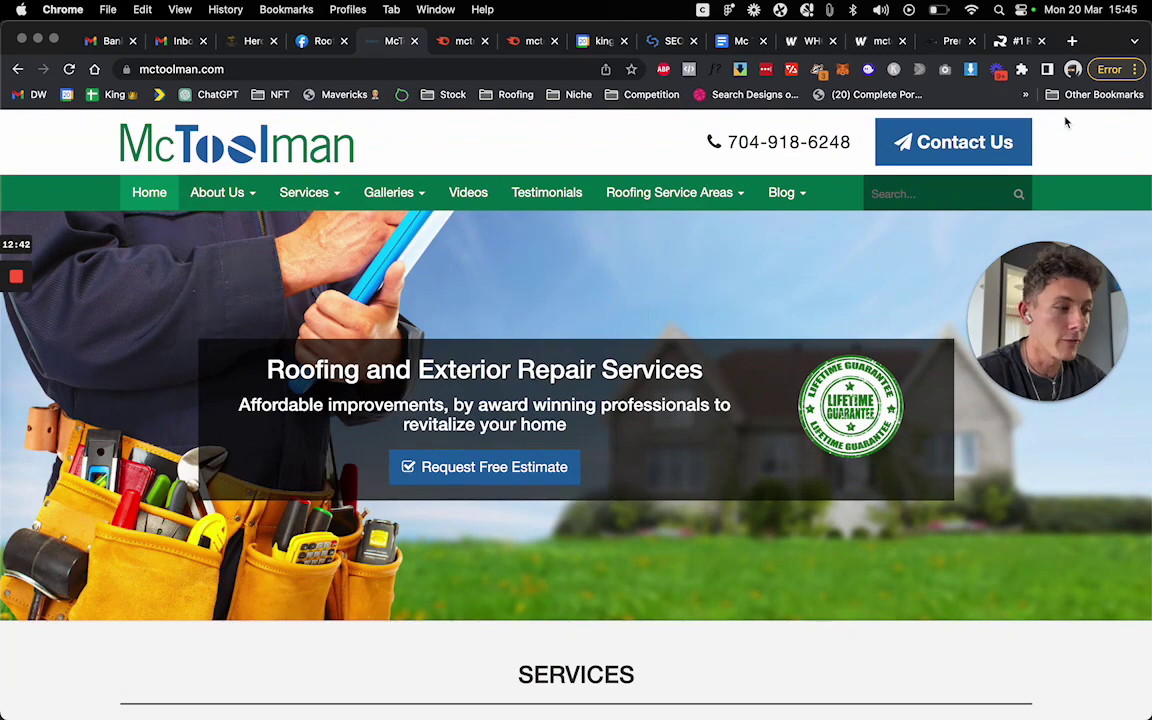
Examine the Rhino Roofing homepage's inline roof assessment form, then open and close its pop-up booking form.
click(1015, 41)
scroll(643, 424, up, 5)
scroll(509, 494, down, 1)
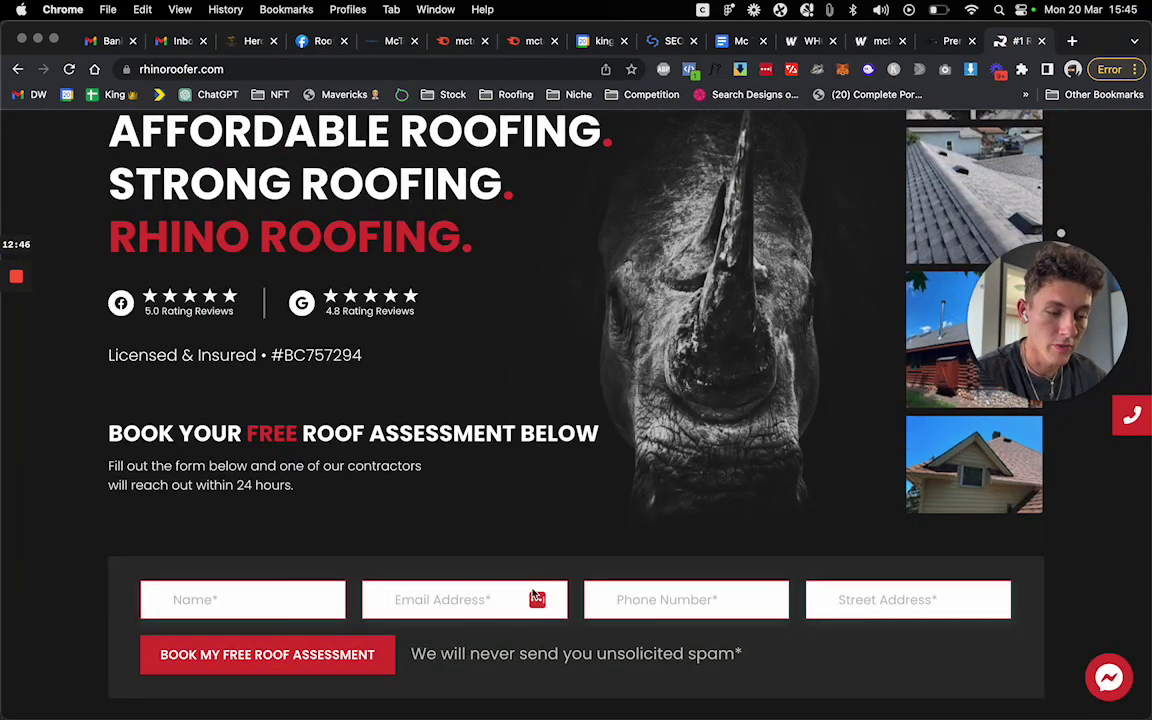
click(267, 602)
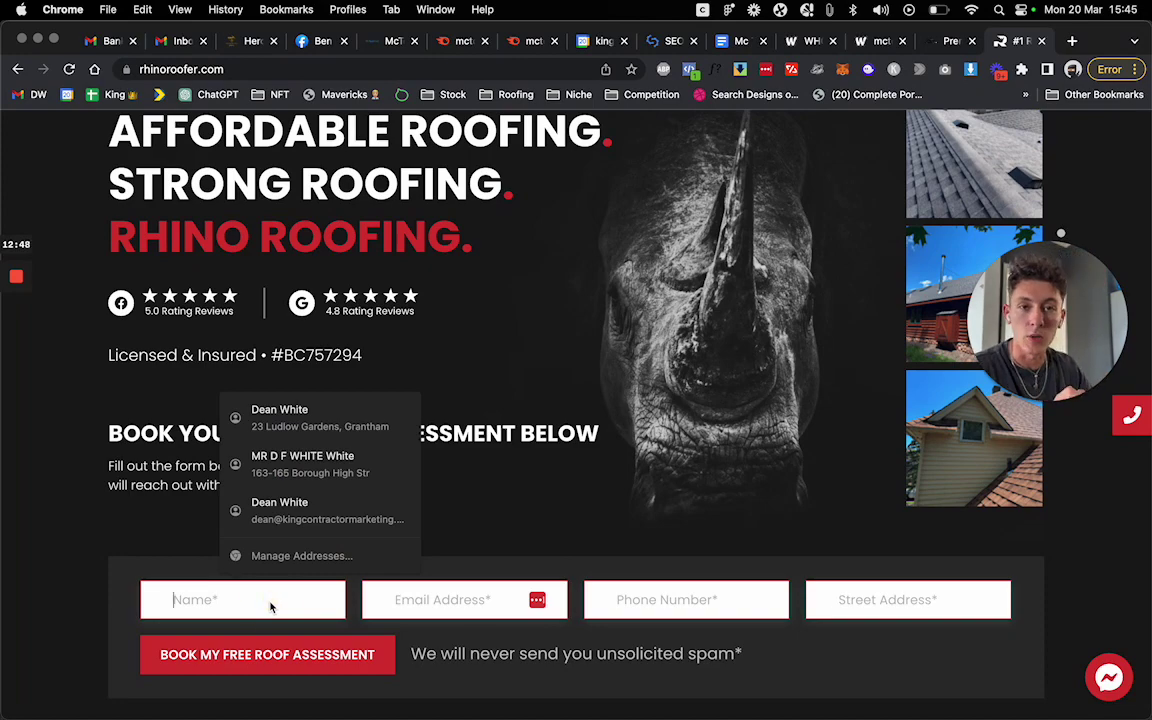
scroll(470, 520, up, 5)
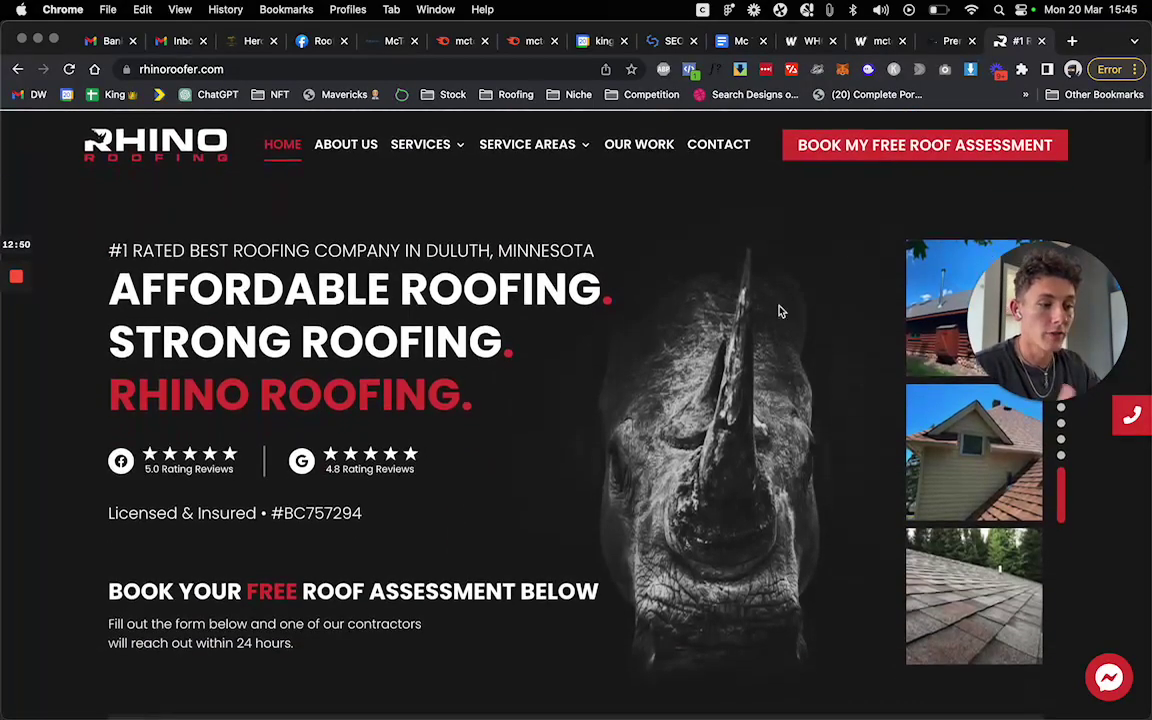
click(874, 146)
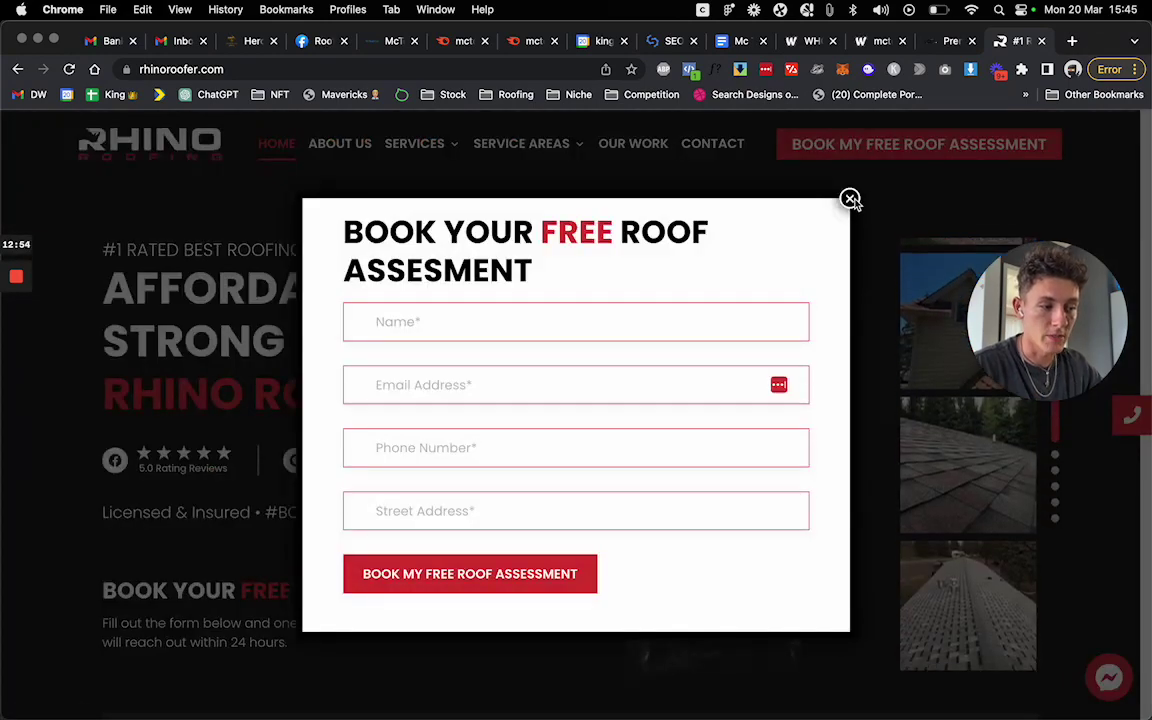
click(850, 199)
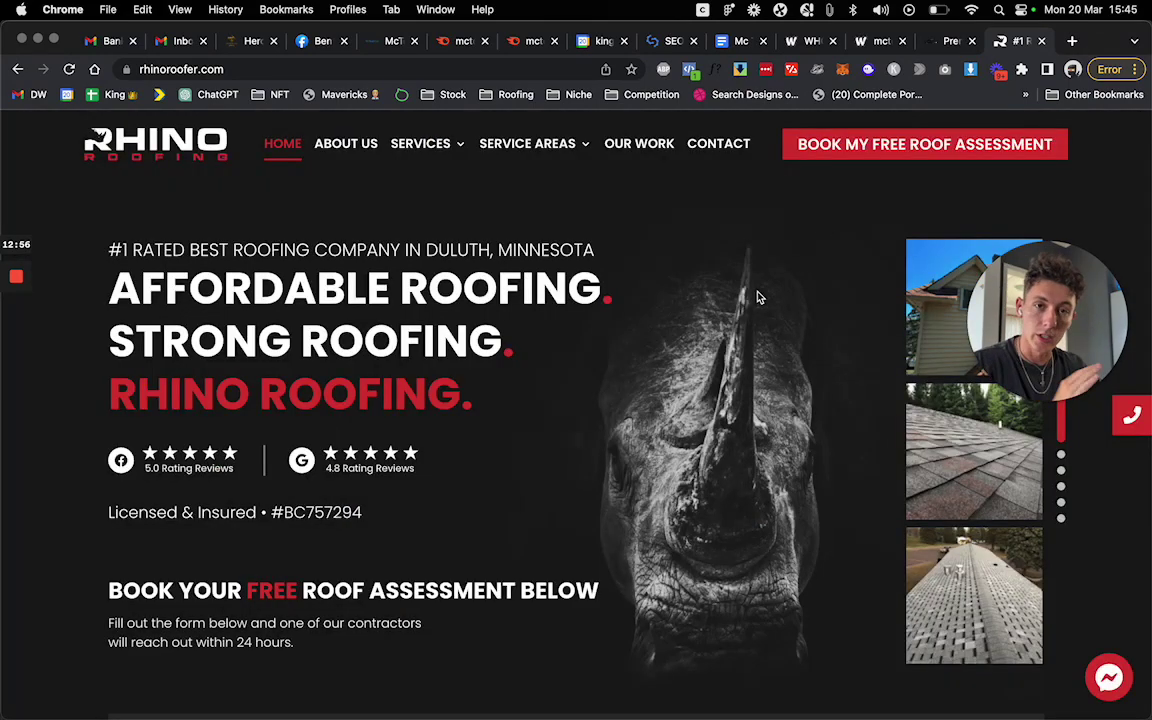
scroll(590, 345, down, 5)
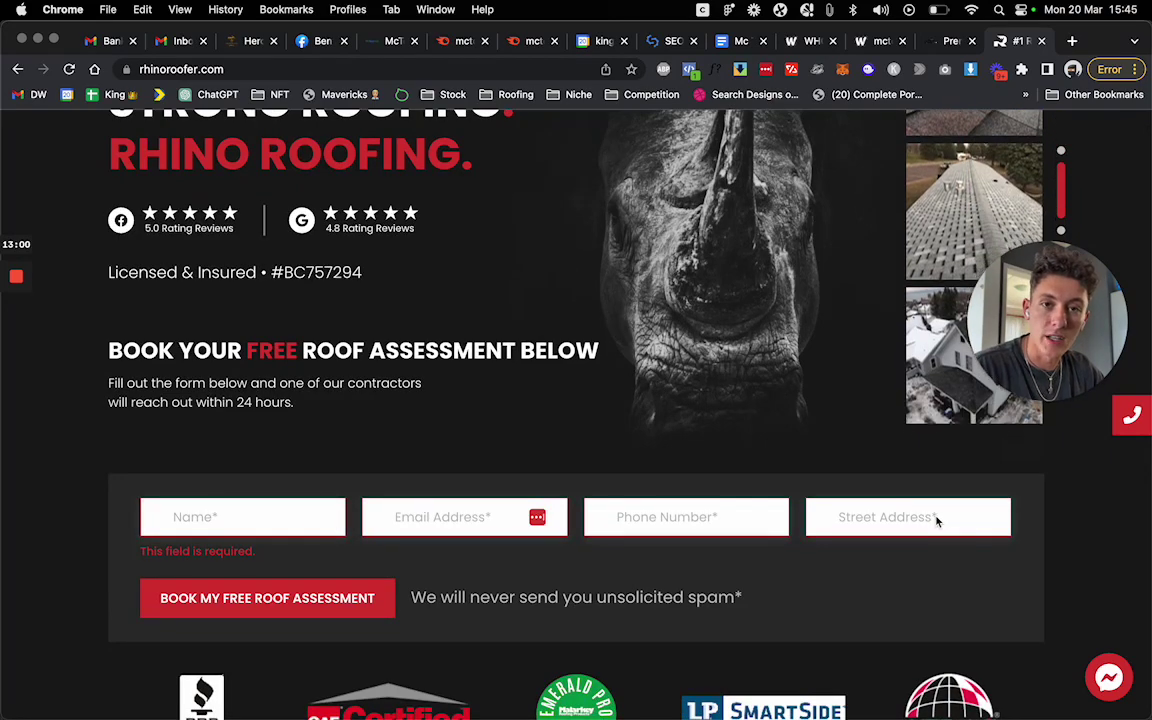
scroll(857, 583, down, 10)
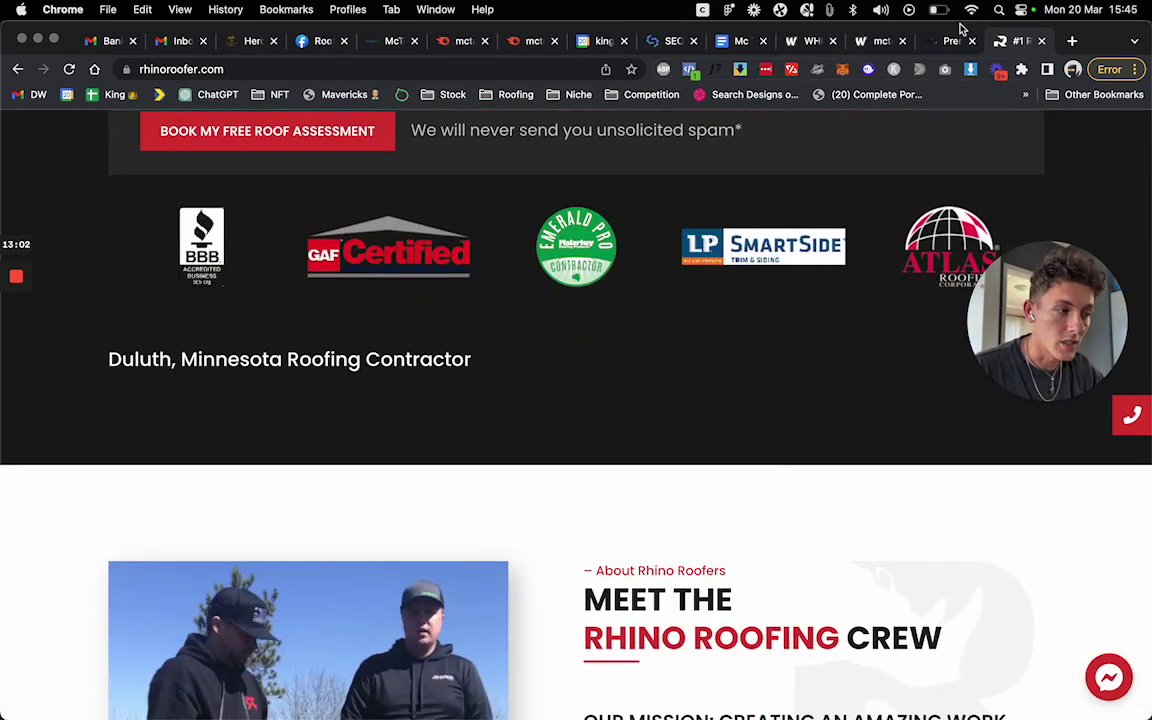
Look through the Vanguard General Contracting window replacement page as another example of contact options and content.
click(944, 44)
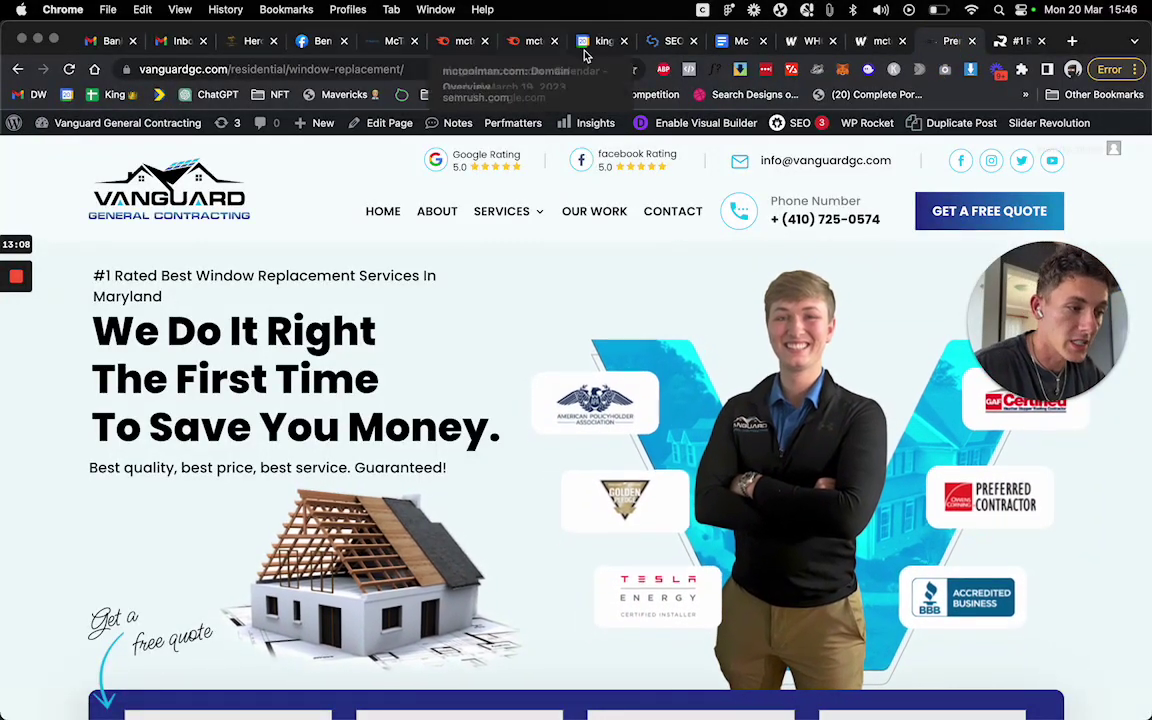
scroll(640, 440, down, 3)
scroll(640, 440, down, 15)
scroll(640, 440, up, 20)
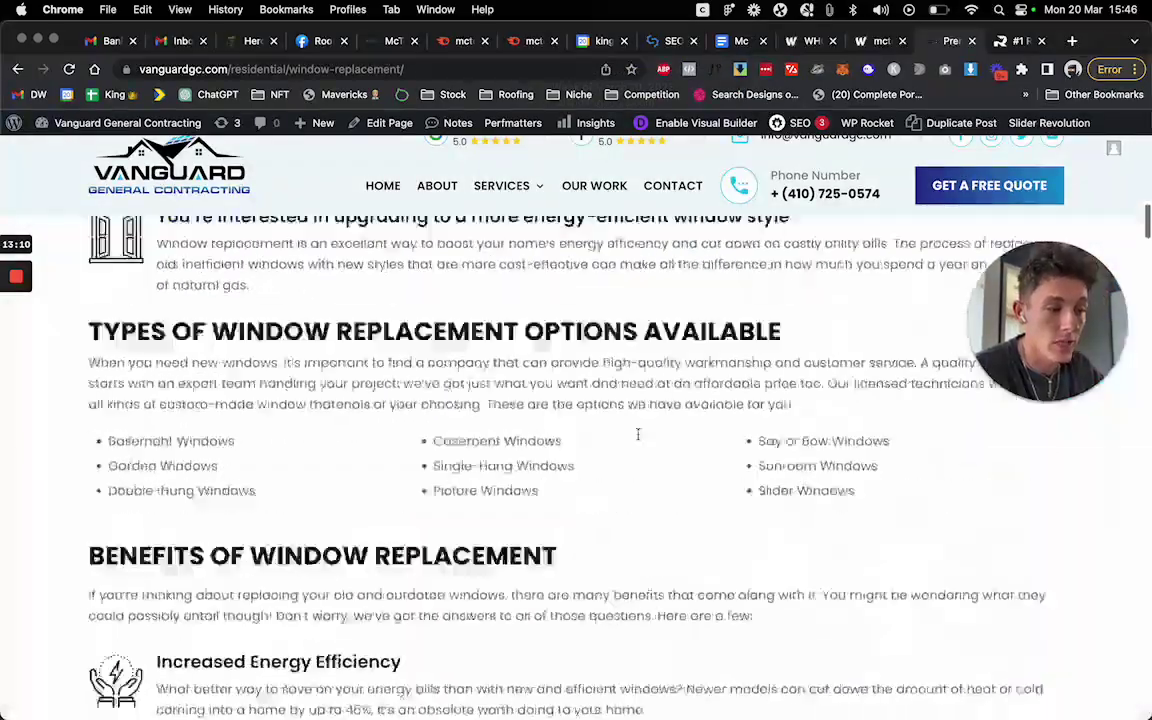
Inspect the Rhino Roofing homepage in the iPhone 12 Pro mobile view, focusing on its header booking button.
key(ctrl+Tab)
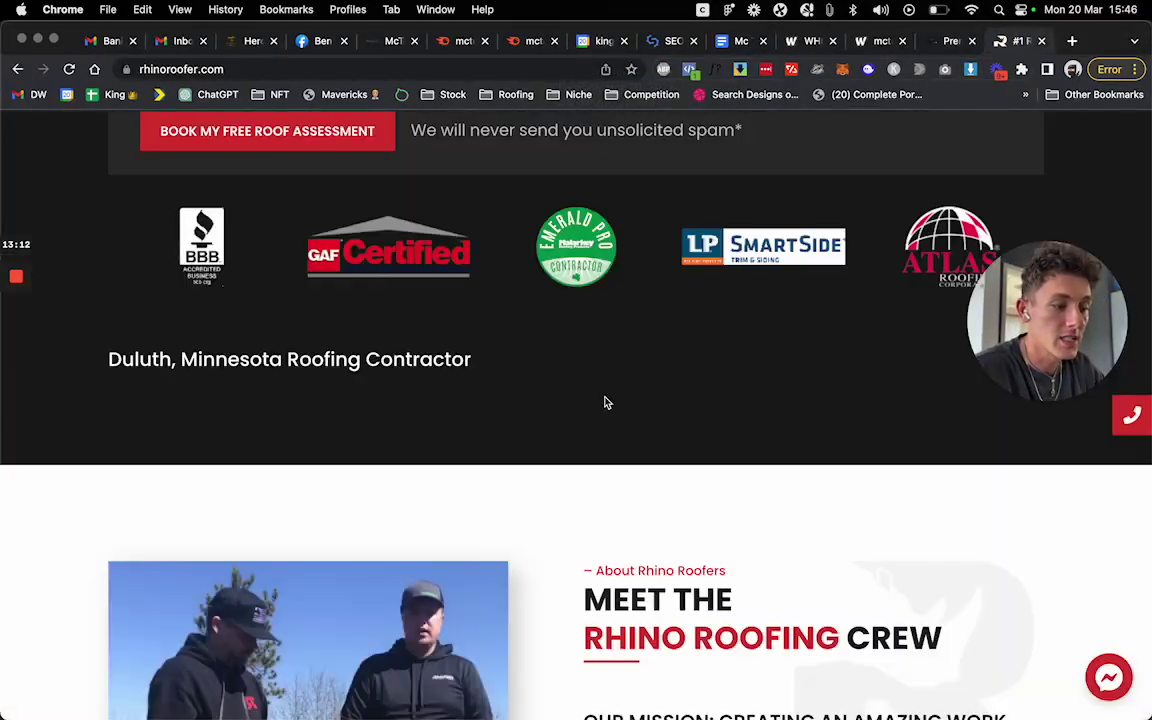
right_click(605, 396)
click(690, 702)
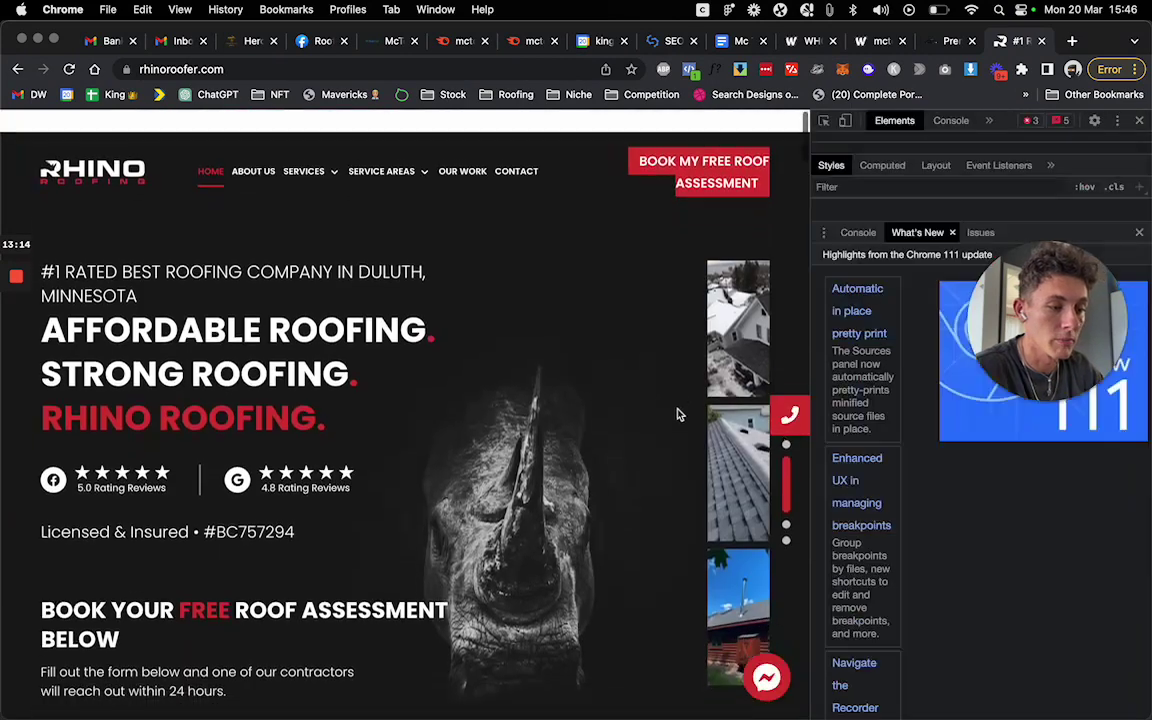
key(super+shift+m)
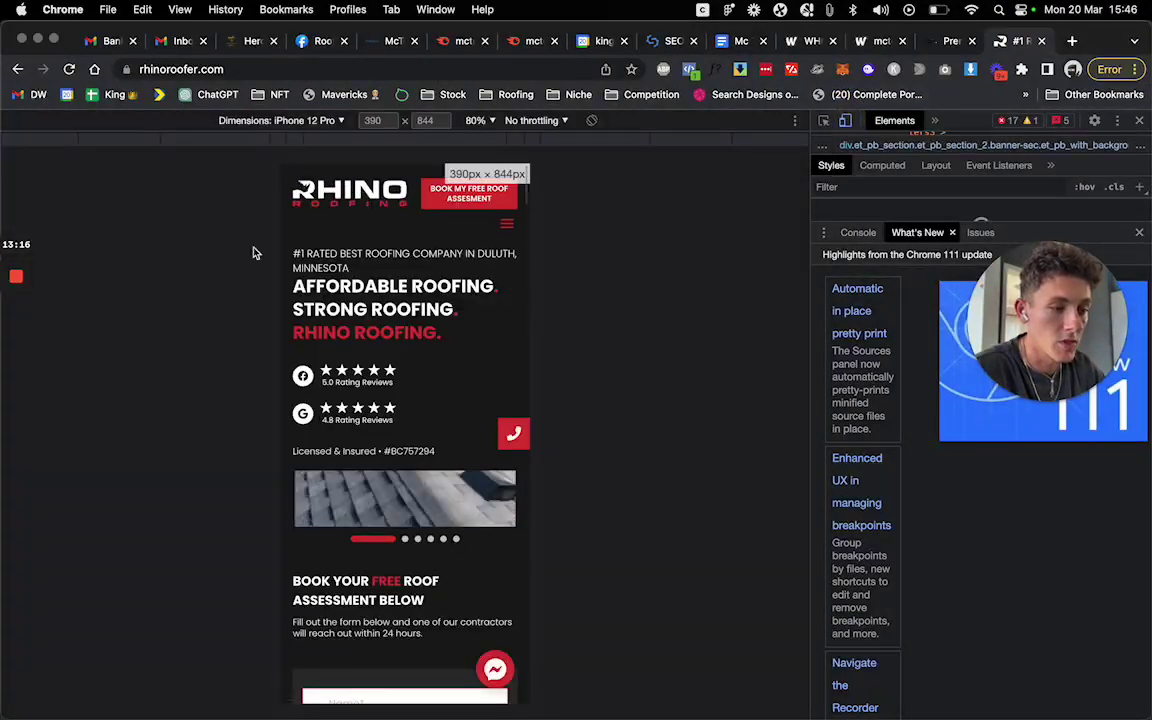
click(824, 120)
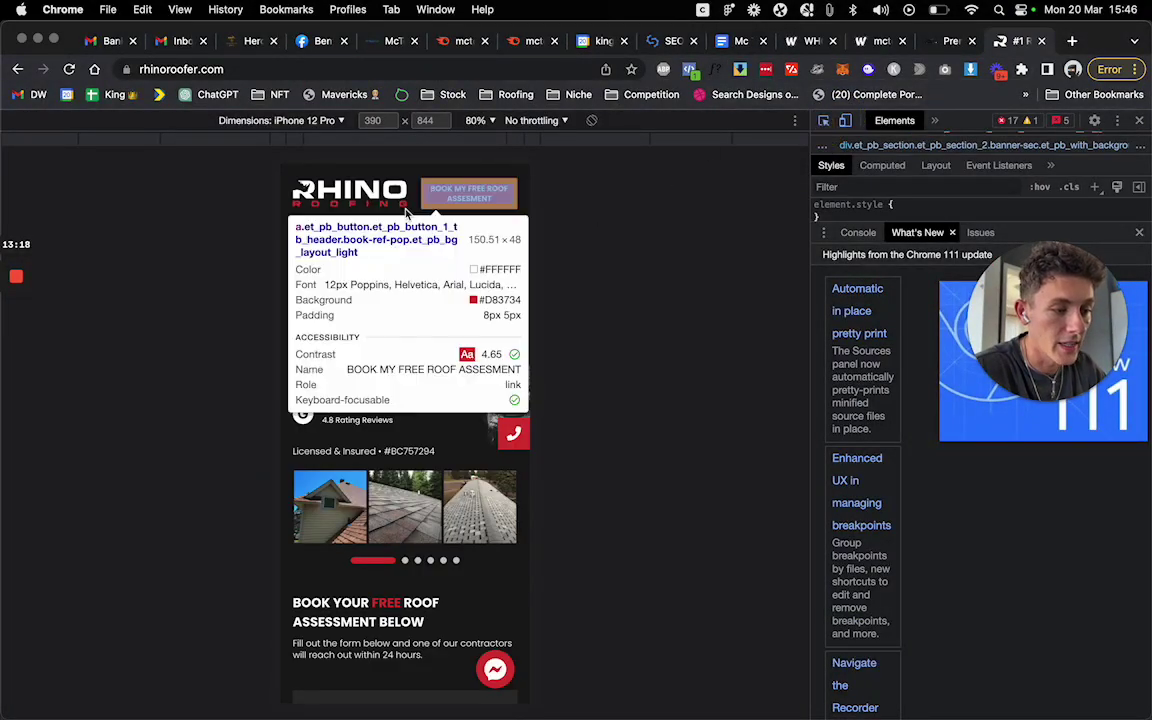
click(824, 120)
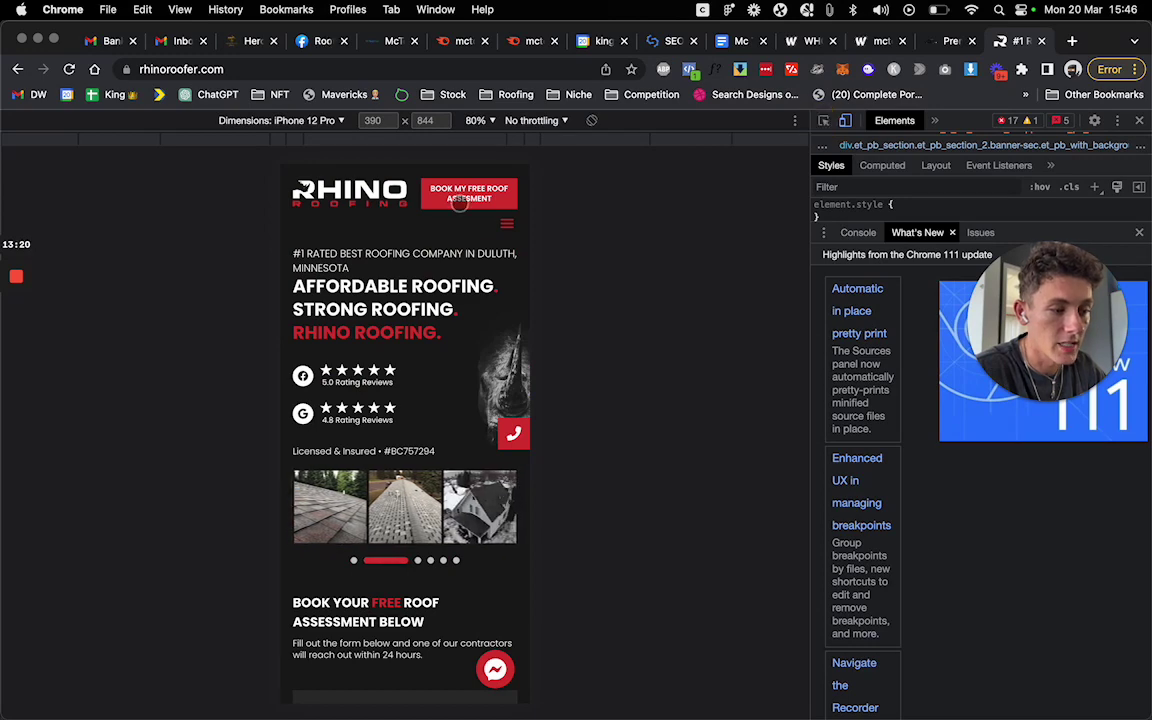
click(420, 188)
click(512, 275)
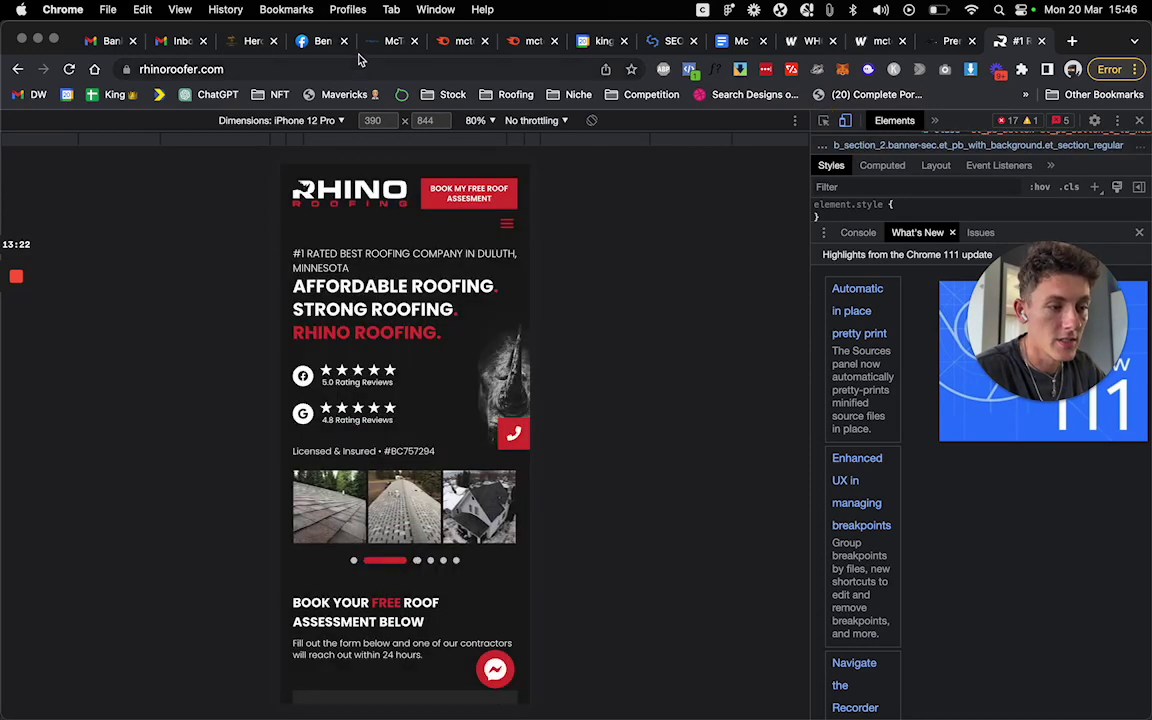
Open the developer tools on the mctoolman.com homepage to show it in the iPhone 12 Pro mobile view.
click(385, 40)
right_click(463, 217)
click(577, 554)
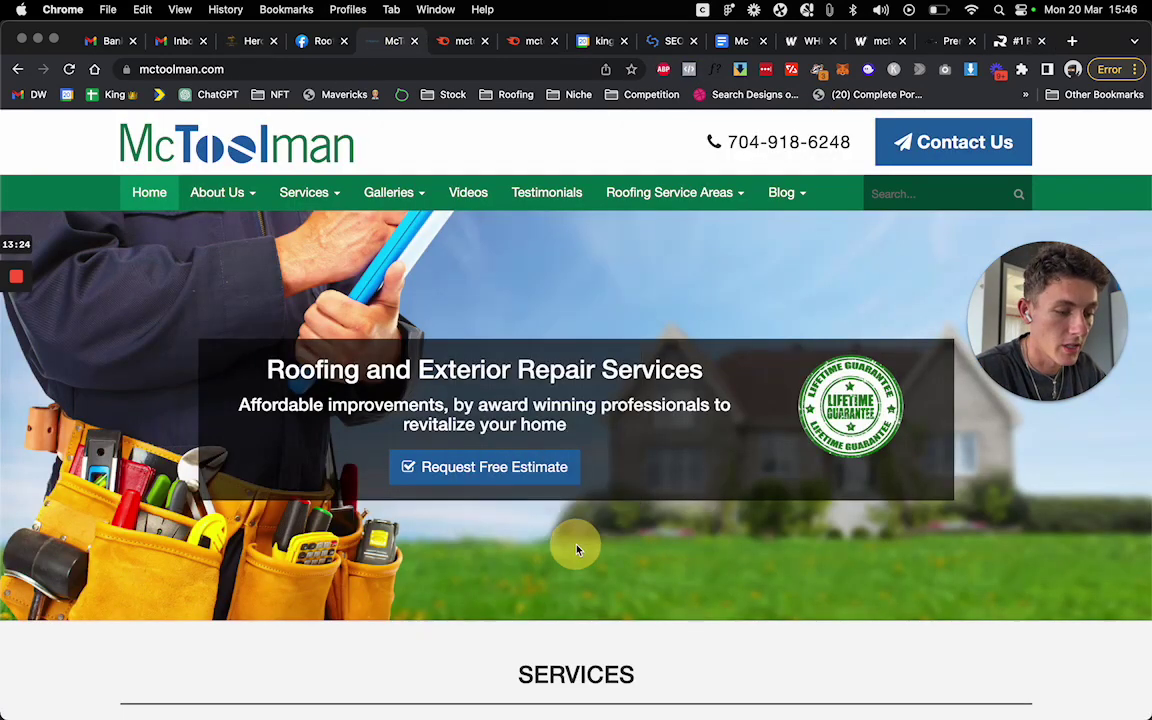
right_click(577, 549)
click(600, 698)
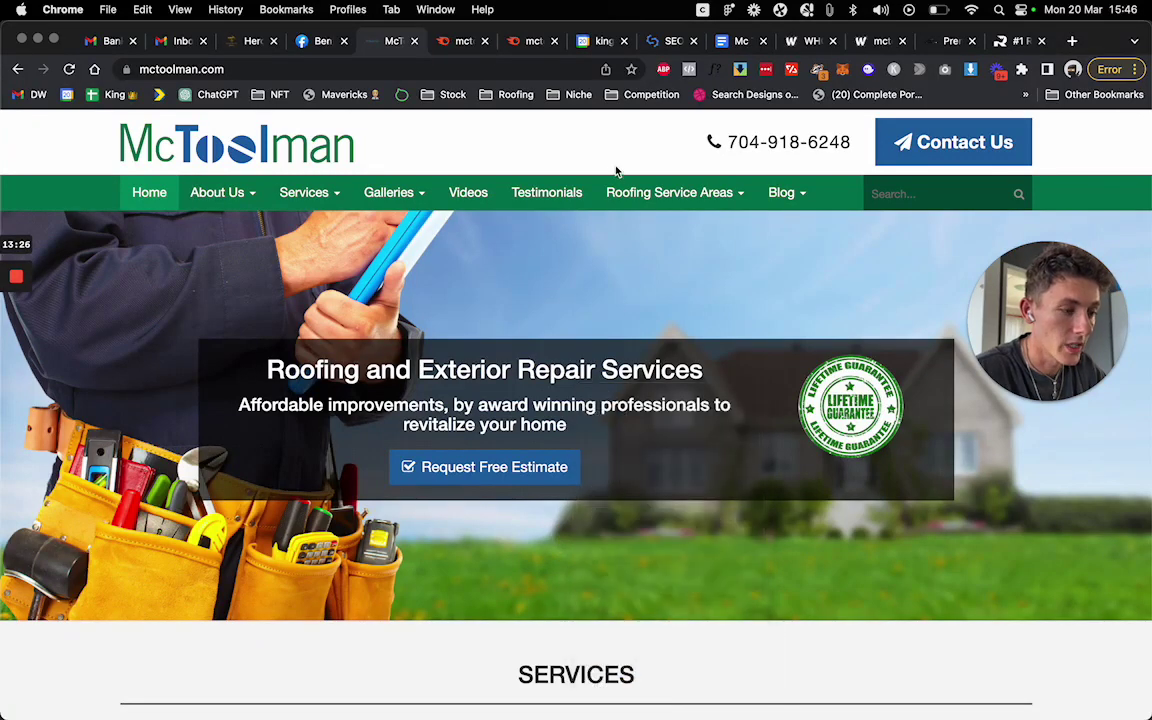
Examine the mobile layout of the mctoolman.com homepage from the Contact Us button down to the footer.
scroll(465, 300, down, 8)
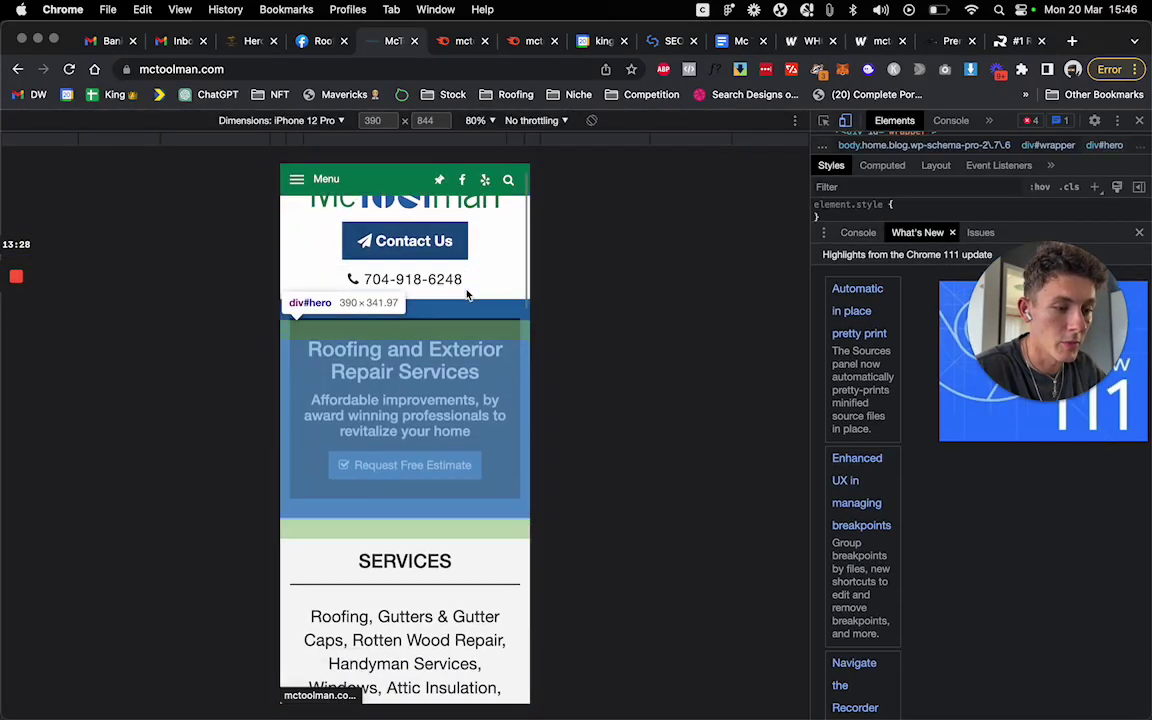
scroll(449, 253, down, 10)
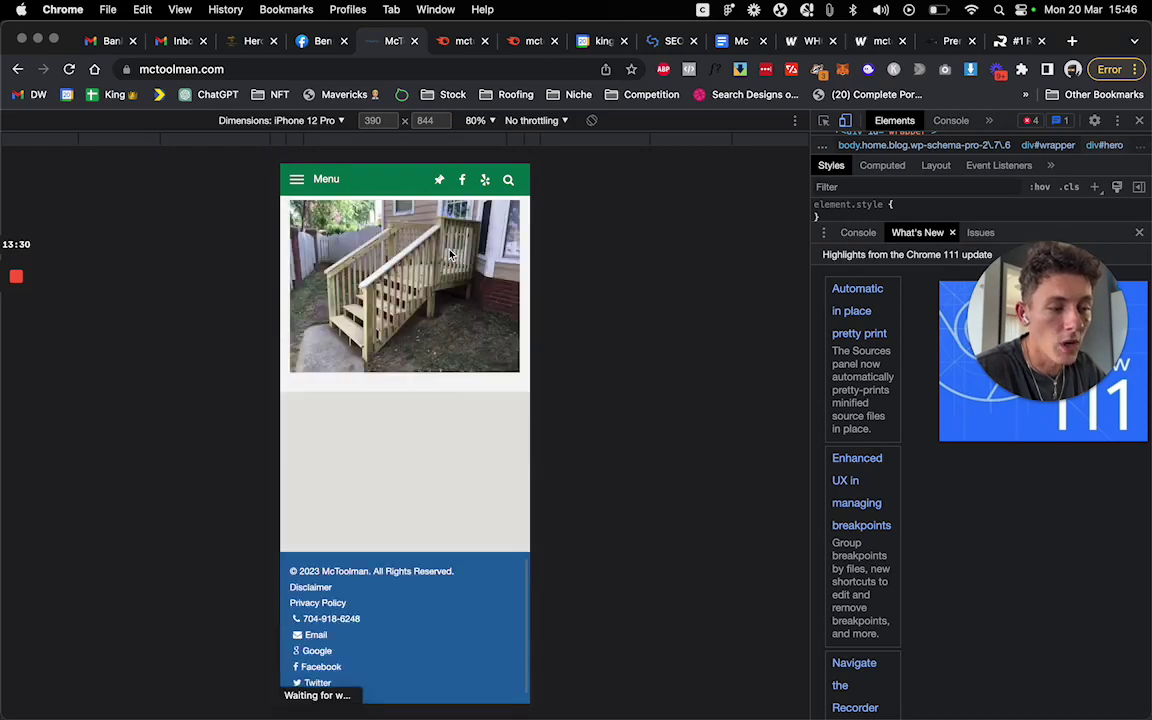
scroll(449, 253, up, 20)
scroll(449, 253, down, 13)
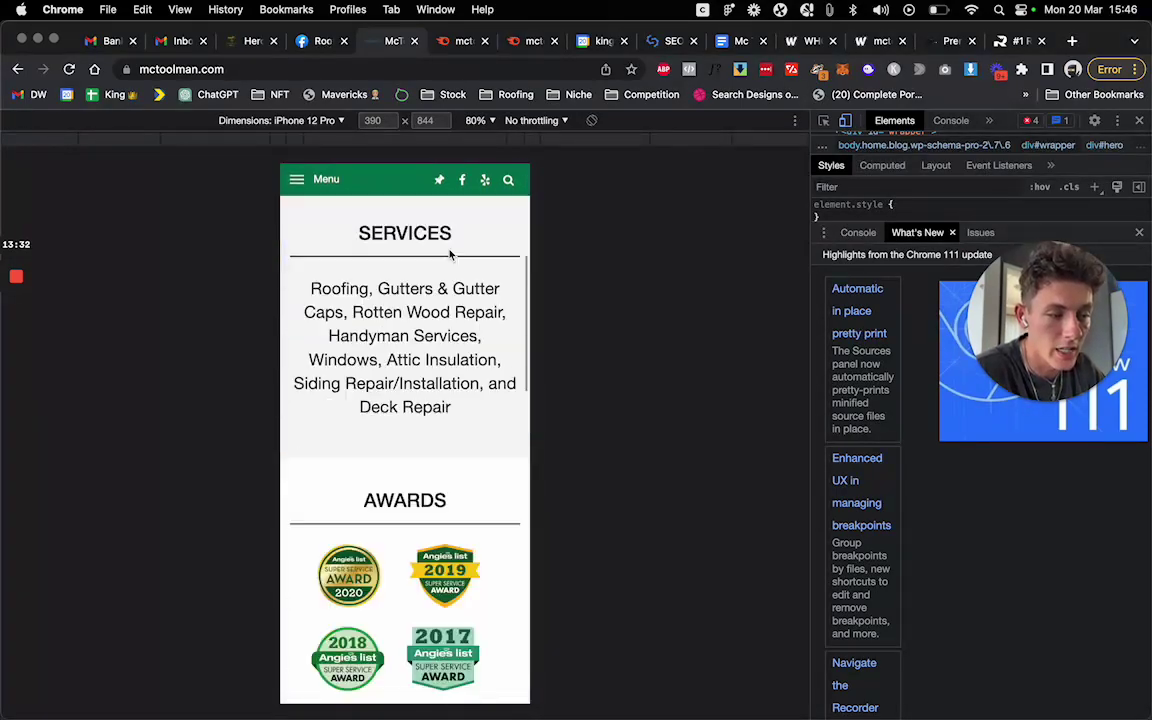
scroll(373, 295, up, 13)
scroll(373, 295, up, 3)
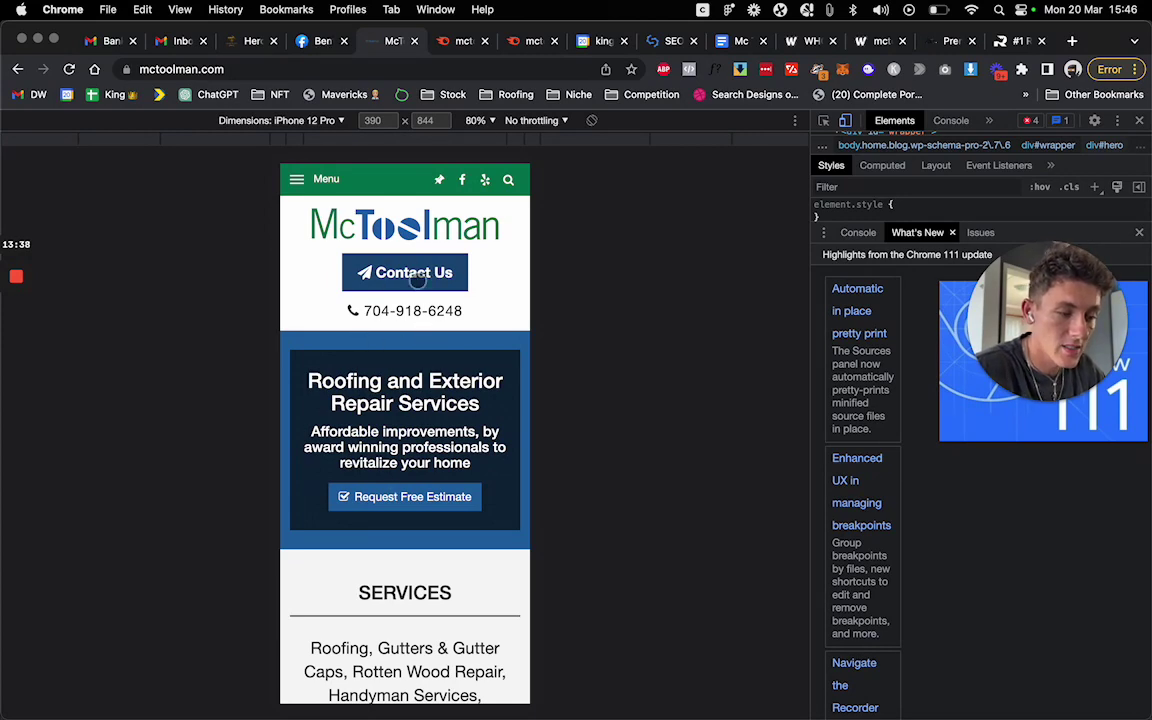
scroll(410, 408, down, 13)
scroll(410, 413, down, 10)
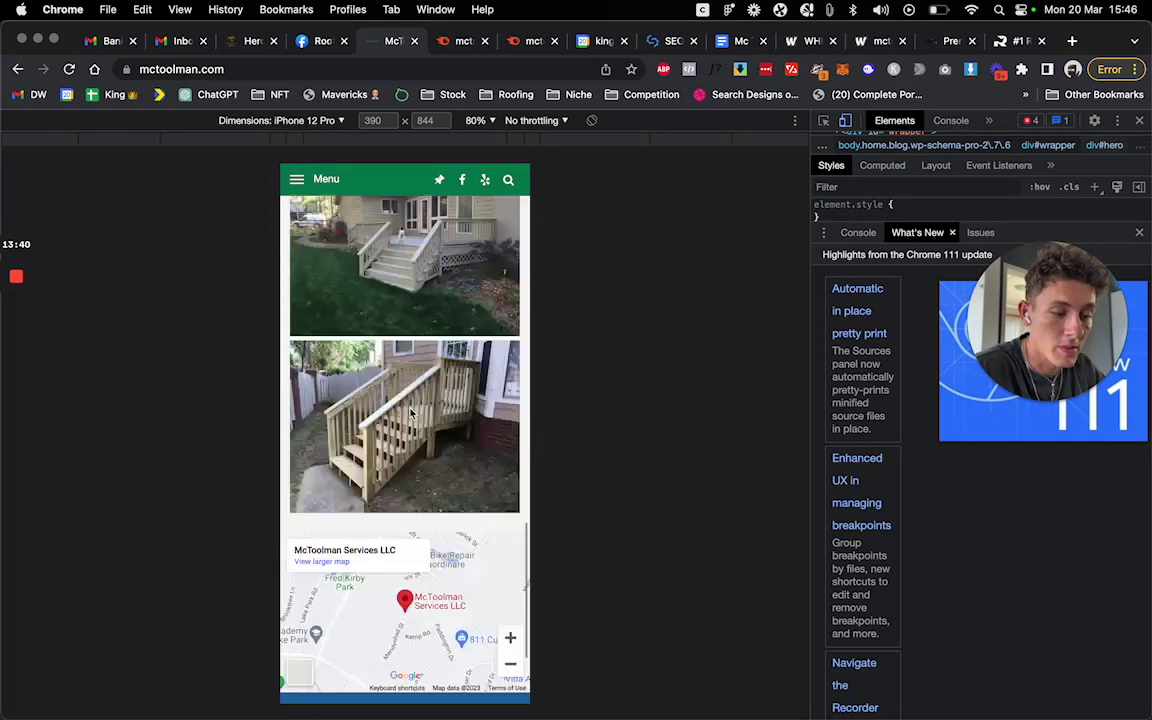
scroll(420, 330, up, 20)
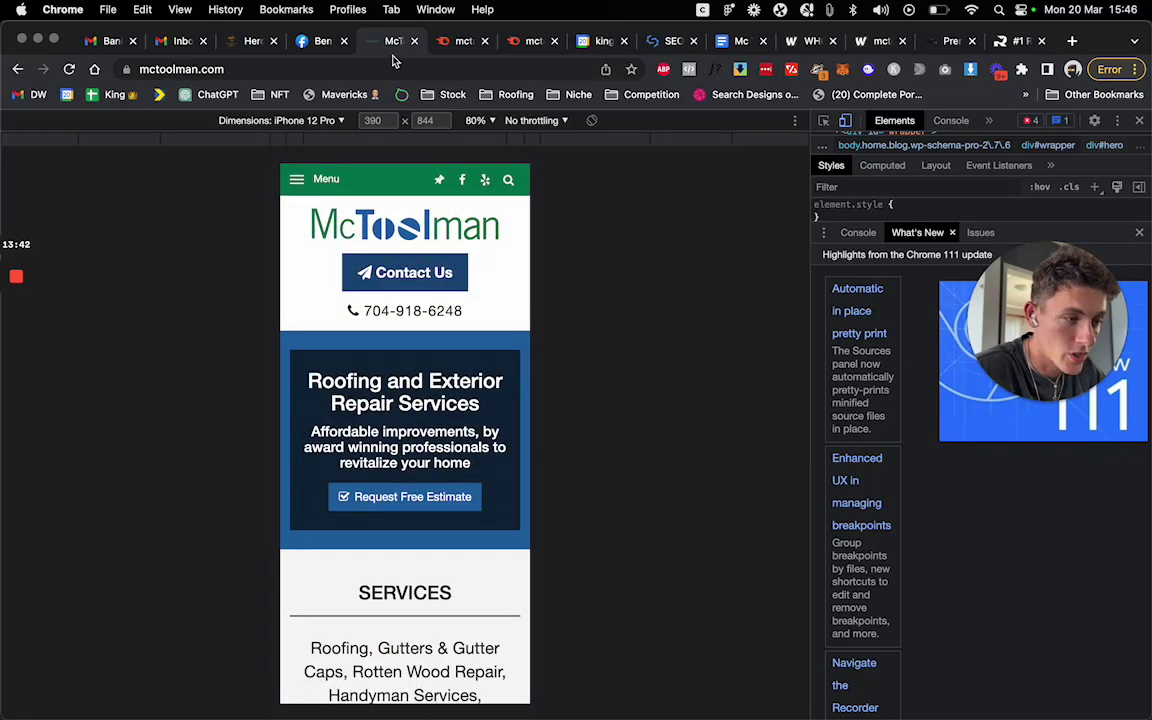
In the analysis document, change the Ease of contact score to 2.5/10 and place the cursor in the score column for Load speeds.
click(740, 41)
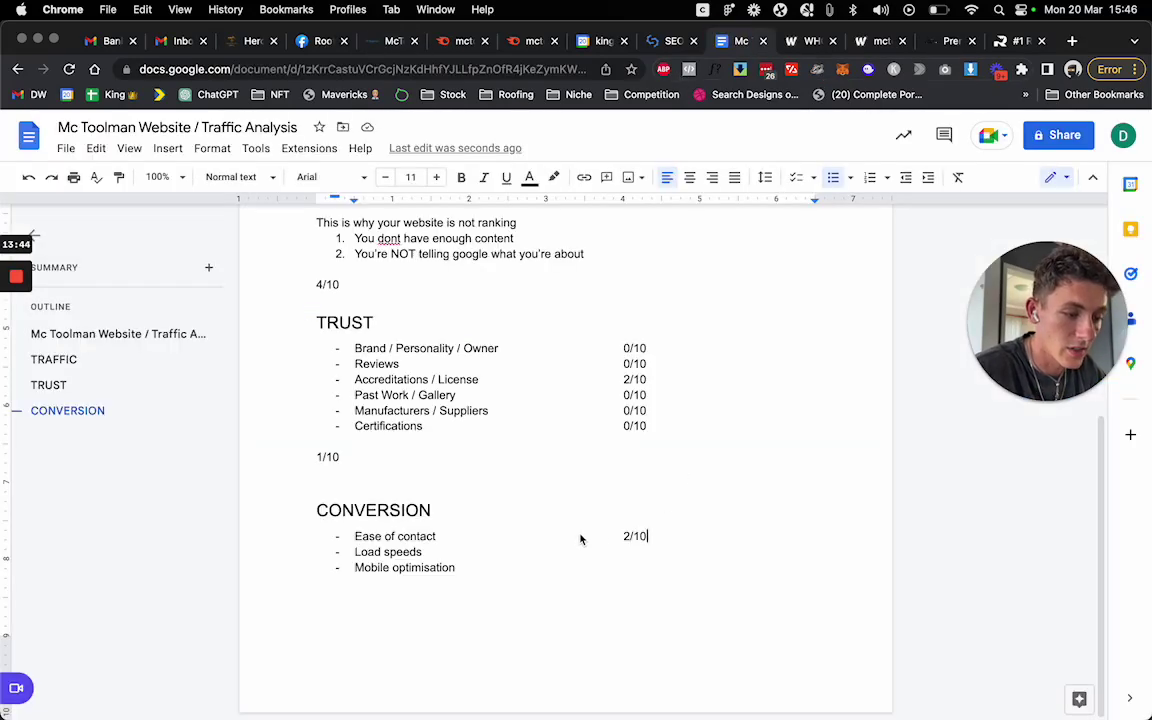
click(629, 540)
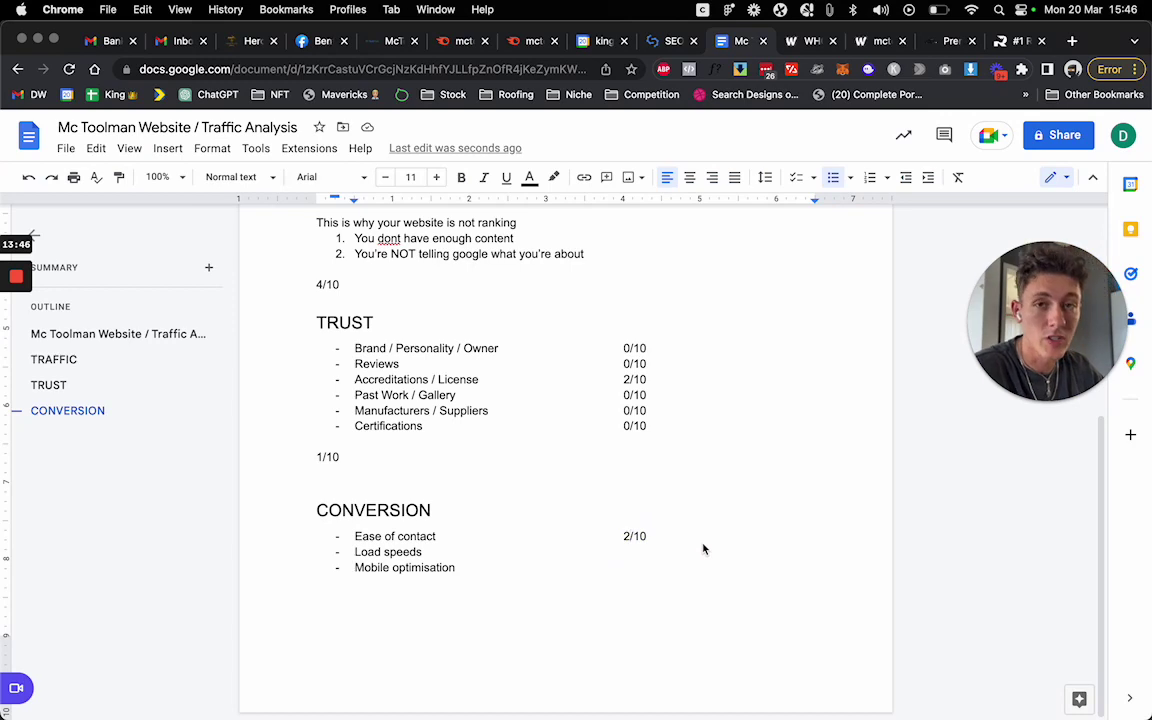
text(.4)
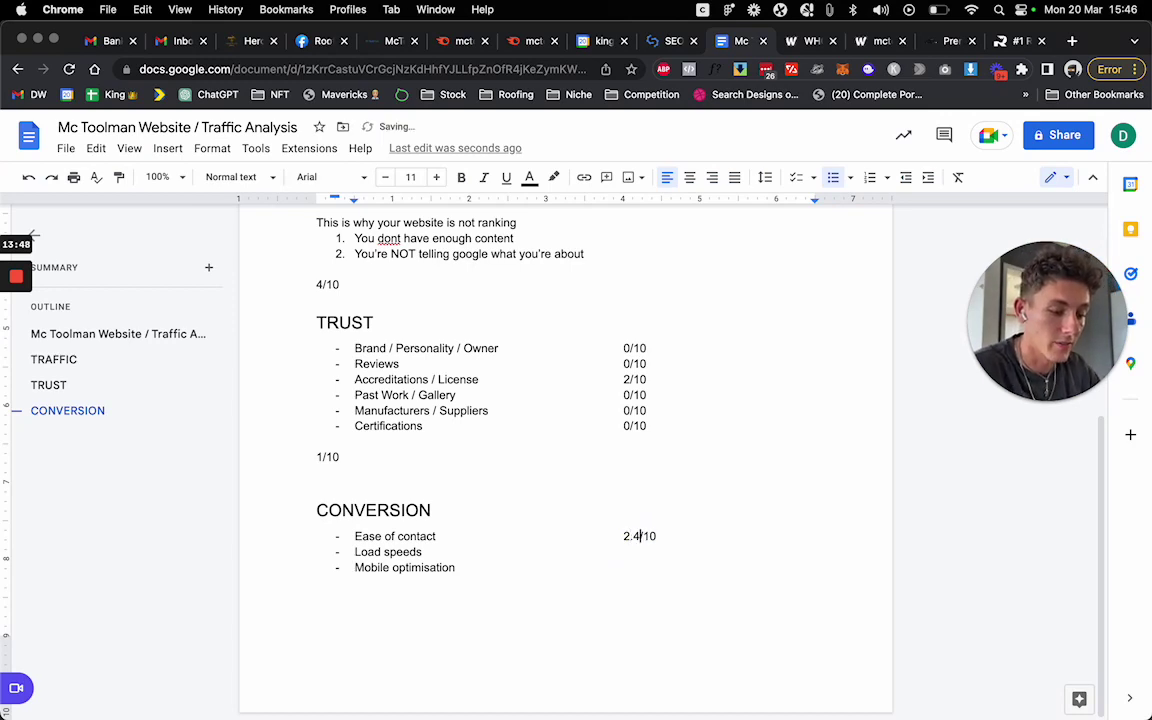
click(537, 552)
key(Tab)
key(Tab)
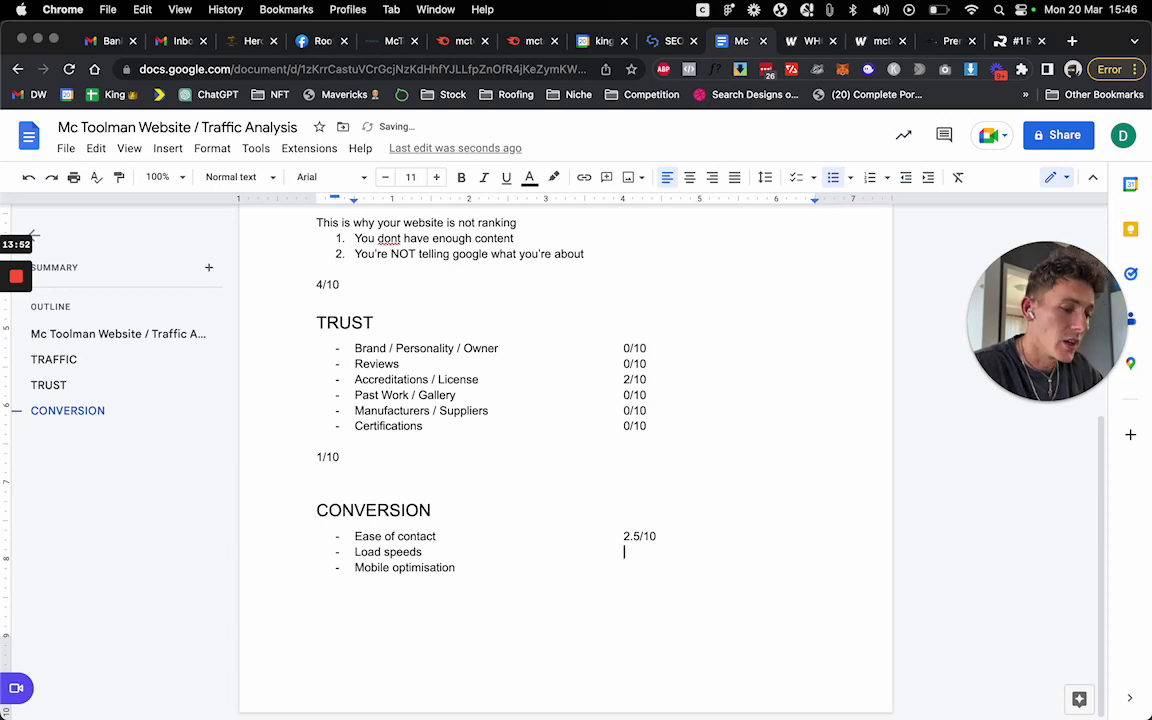
scroll(390, 308, up, 3)
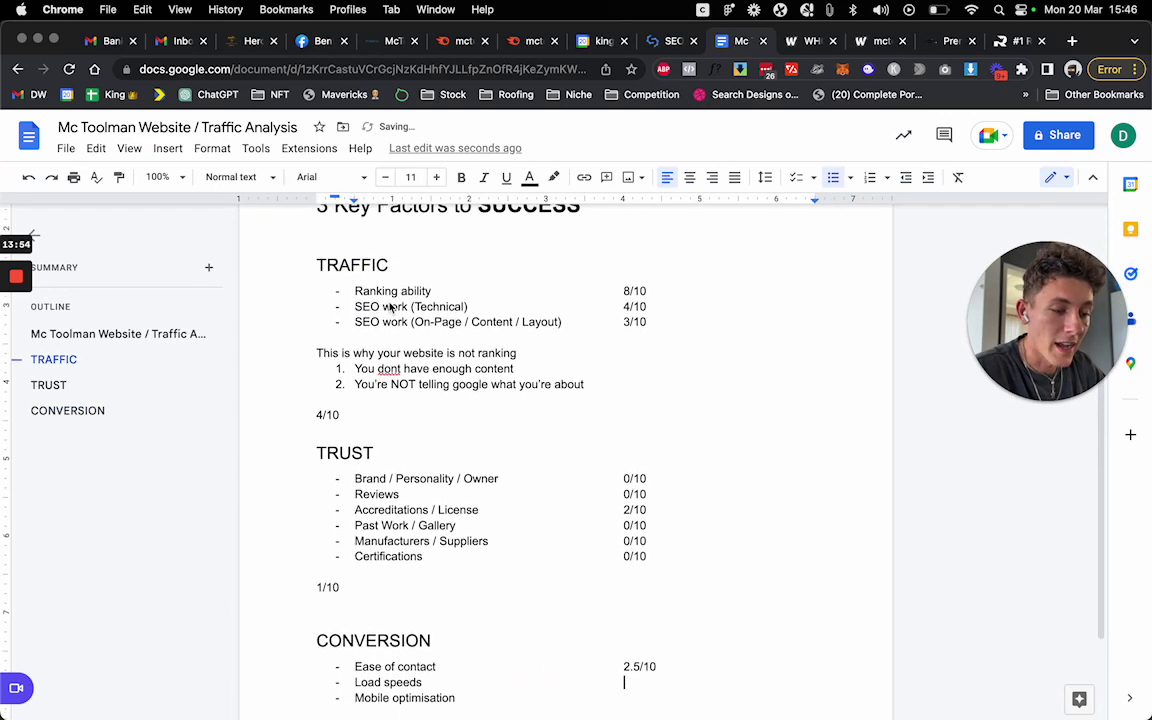
scroll(390, 308, down, 2)
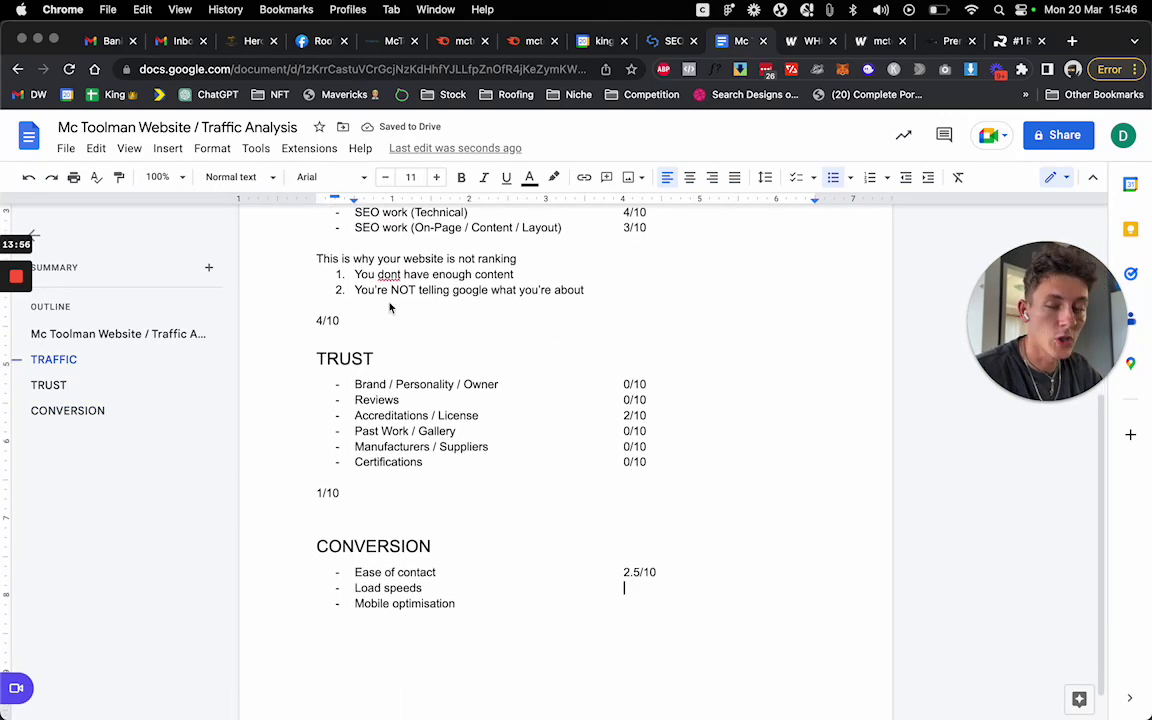
Search Google for "gt metrics" in a new browser tab.
click(382, 41)
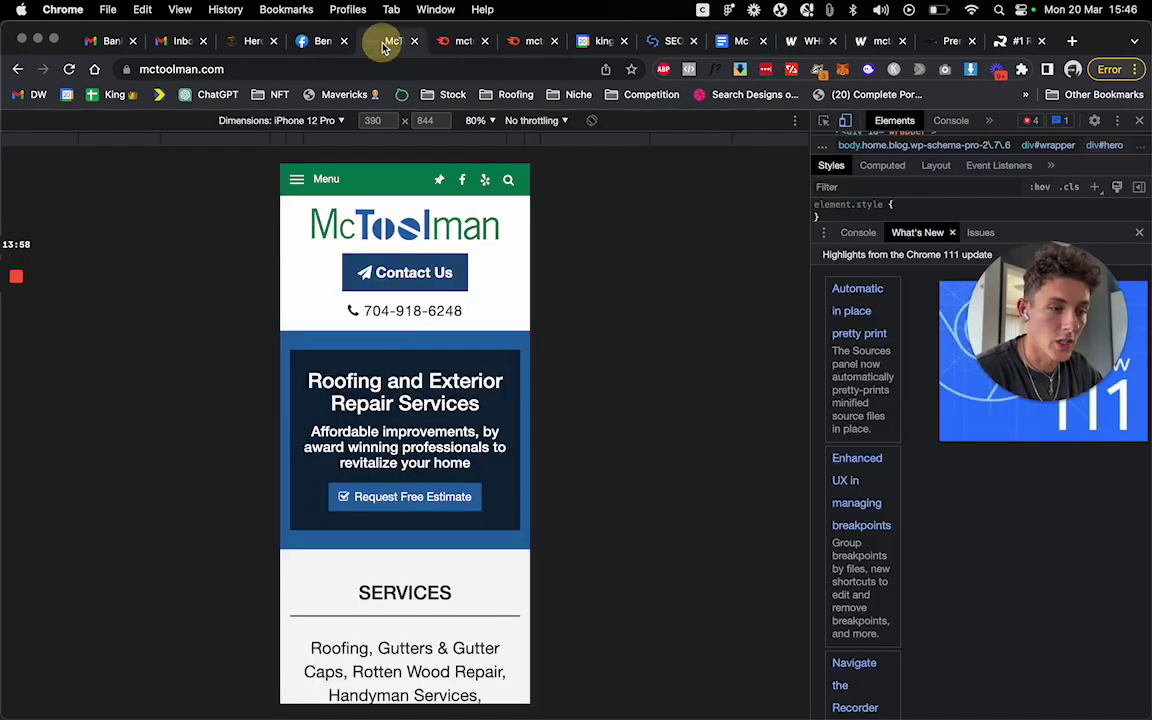
click(1072, 41)
text(g)
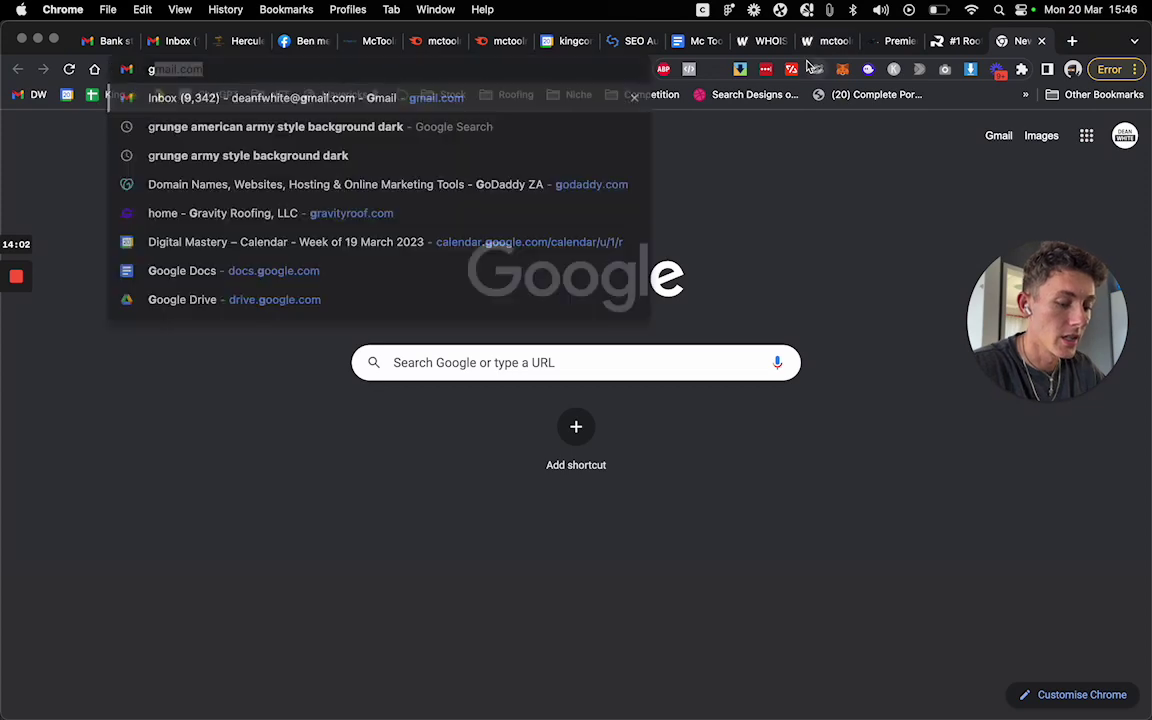
text(t metrics)
key(Return)
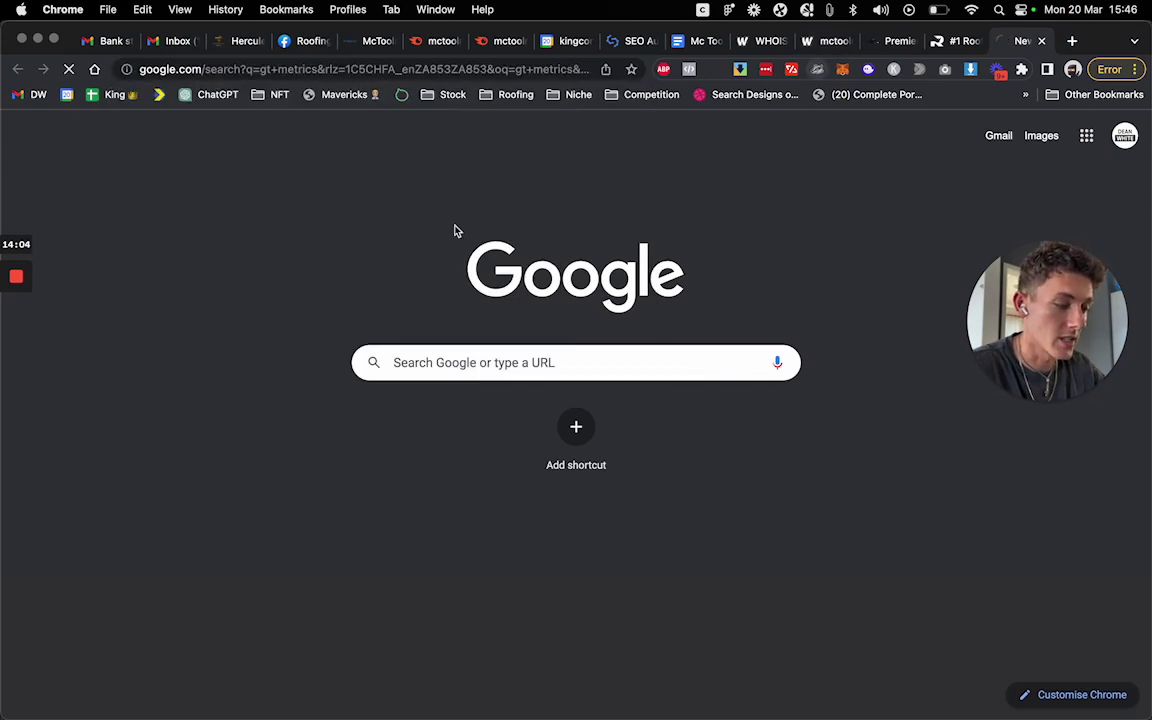
scroll(220, 470, down, 4)
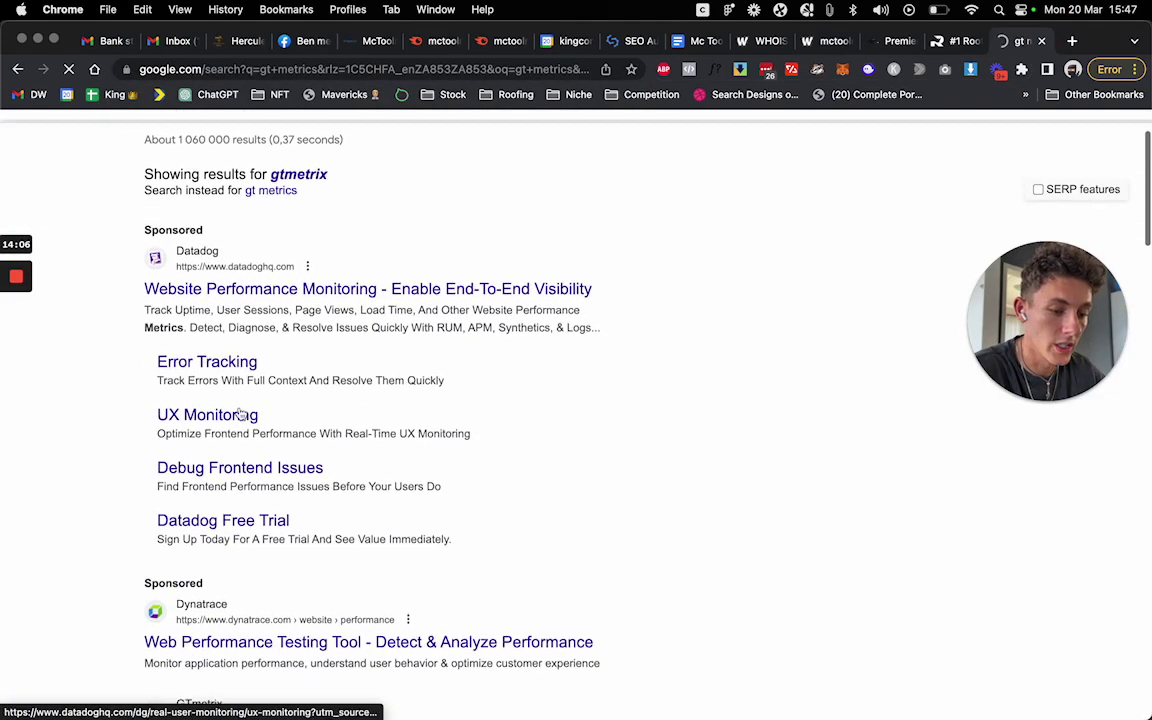
click(226, 462)
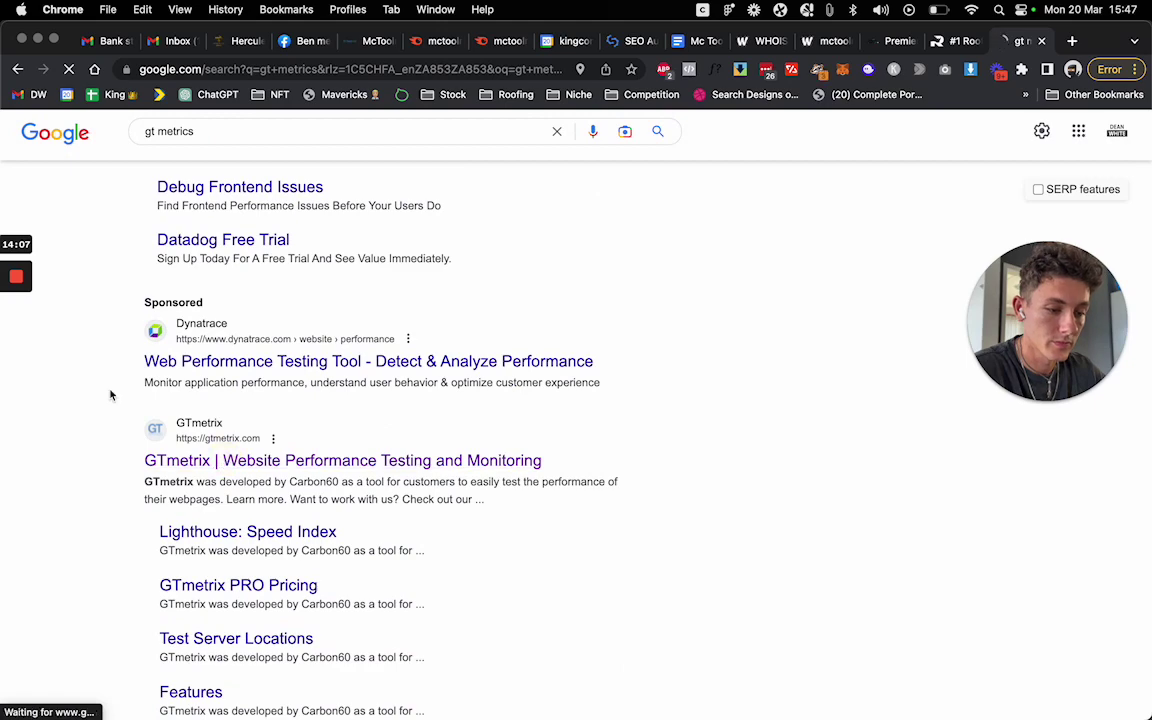
click(365, 462)
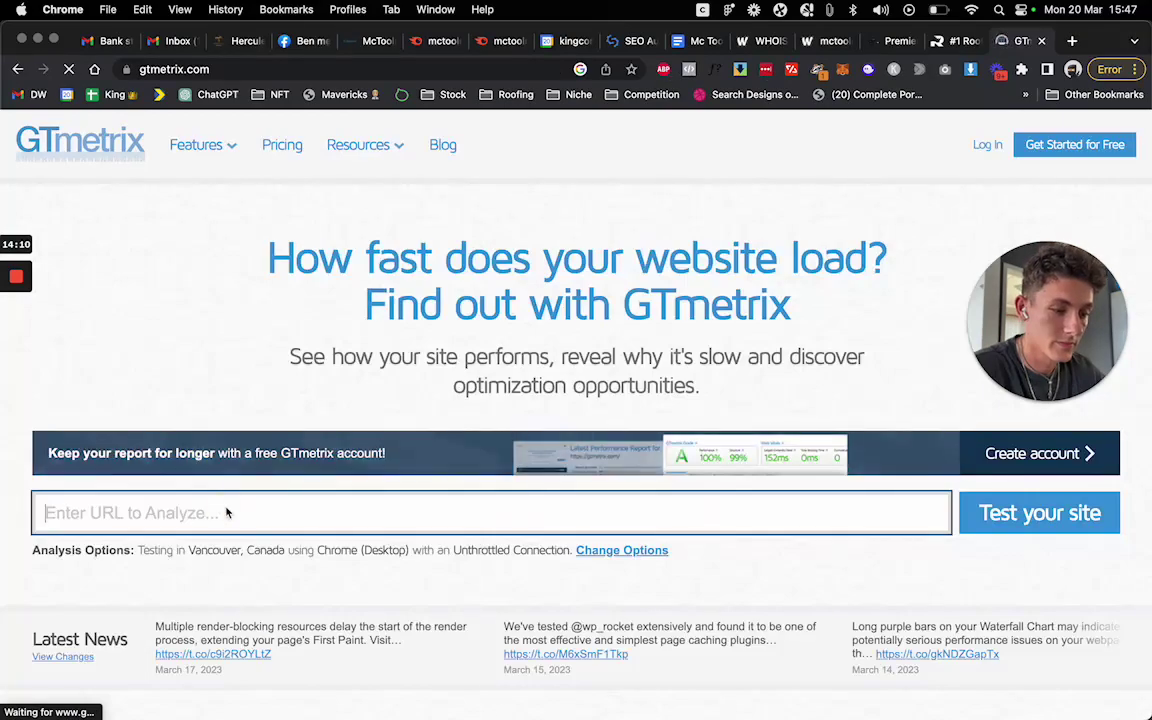
text(https://mctoolman.com/)
click(1003, 510)
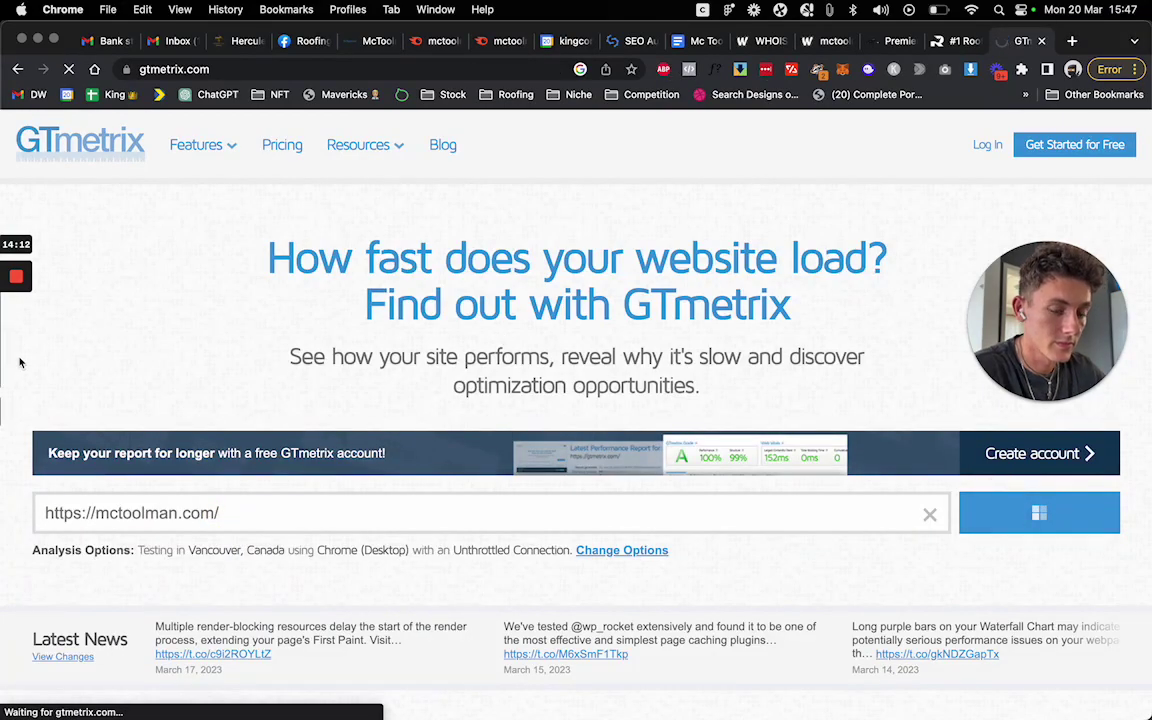
mouse_move(16, 290)
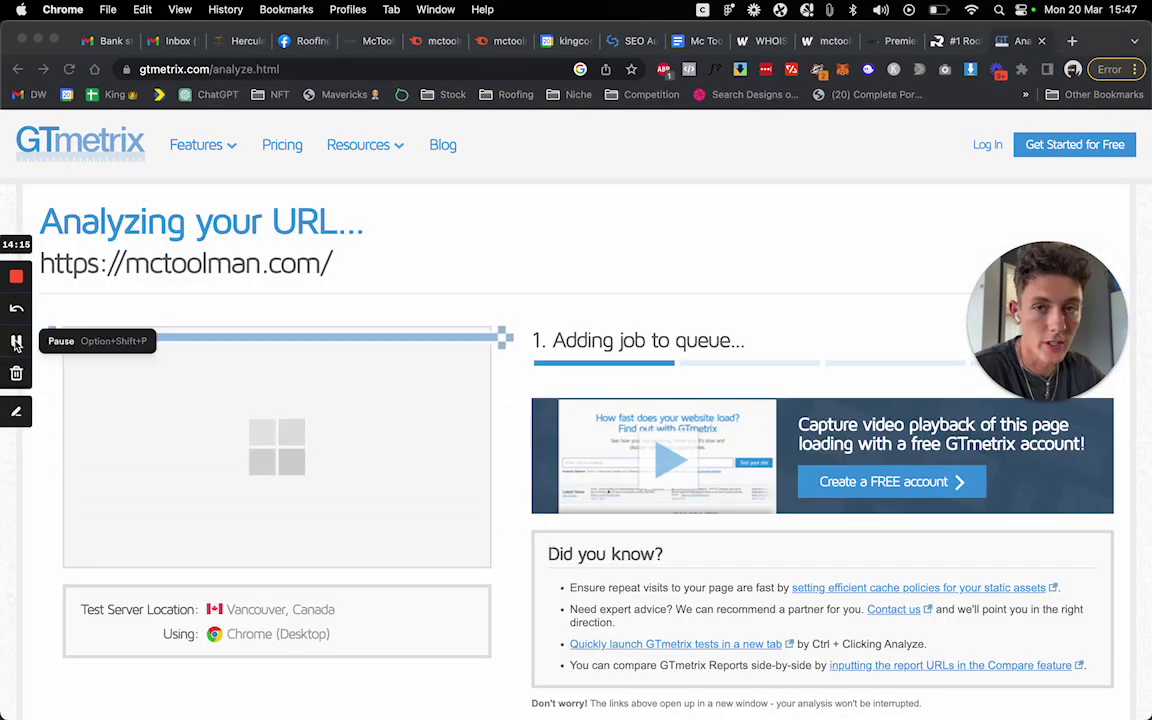
click(16, 343)
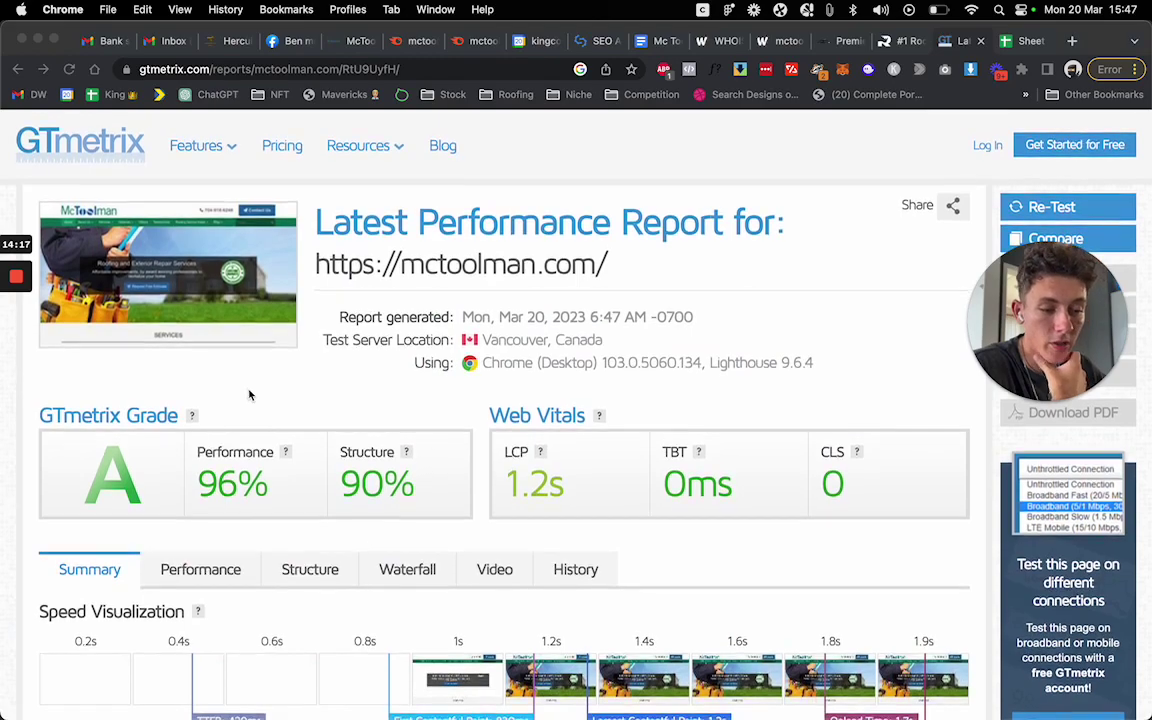
scroll(334, 393, down, 2)
scroll(334, 396, down, 10)
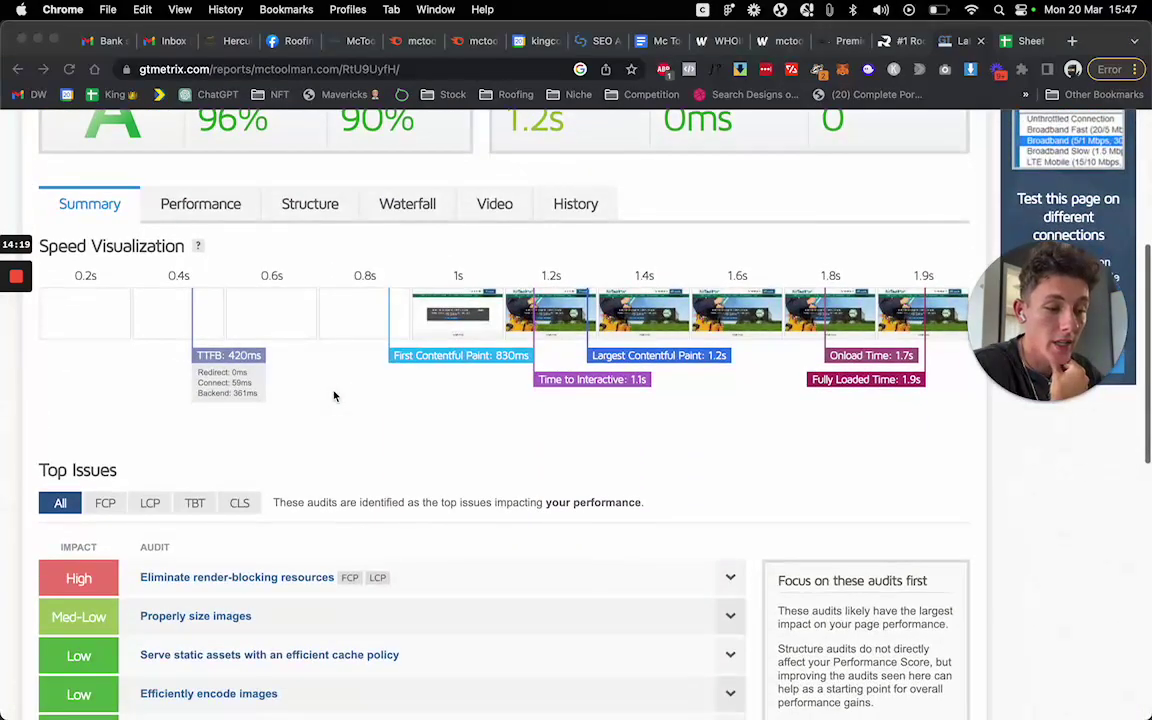
scroll(334, 396, down, 3)
scroll(334, 396, up, 15)
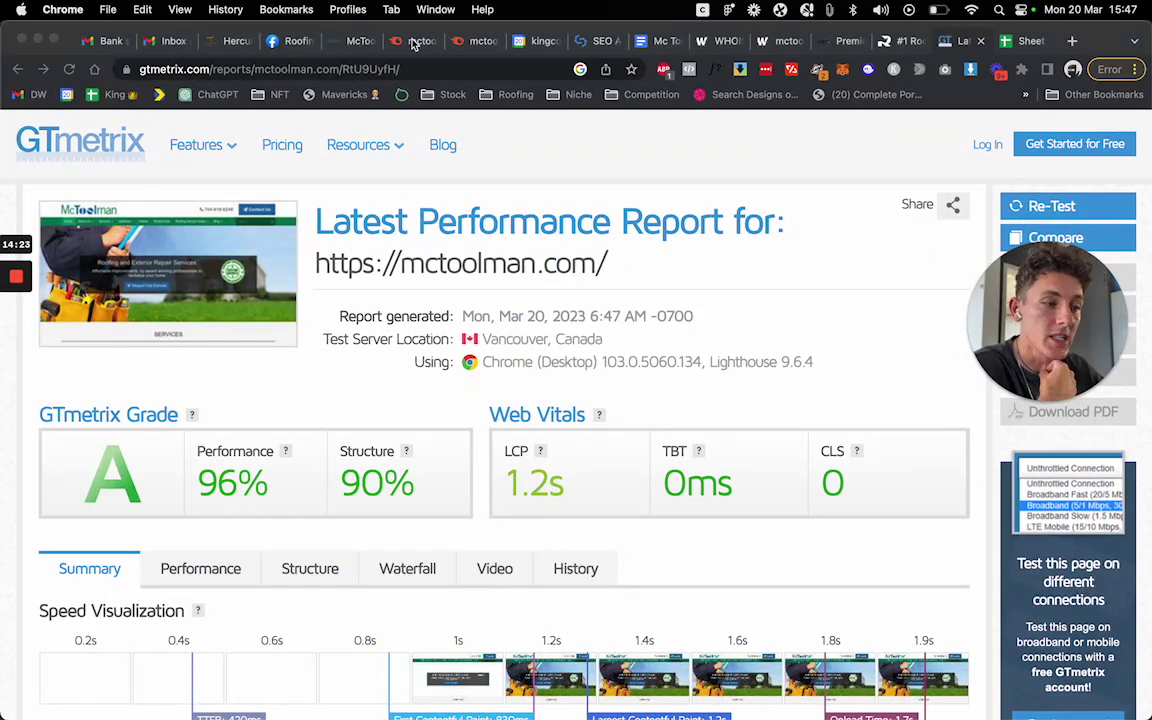
In the analysis document's Conversion section, score Load speeds 9/10 and Mobile optimisation 6/10.
click(645, 41)
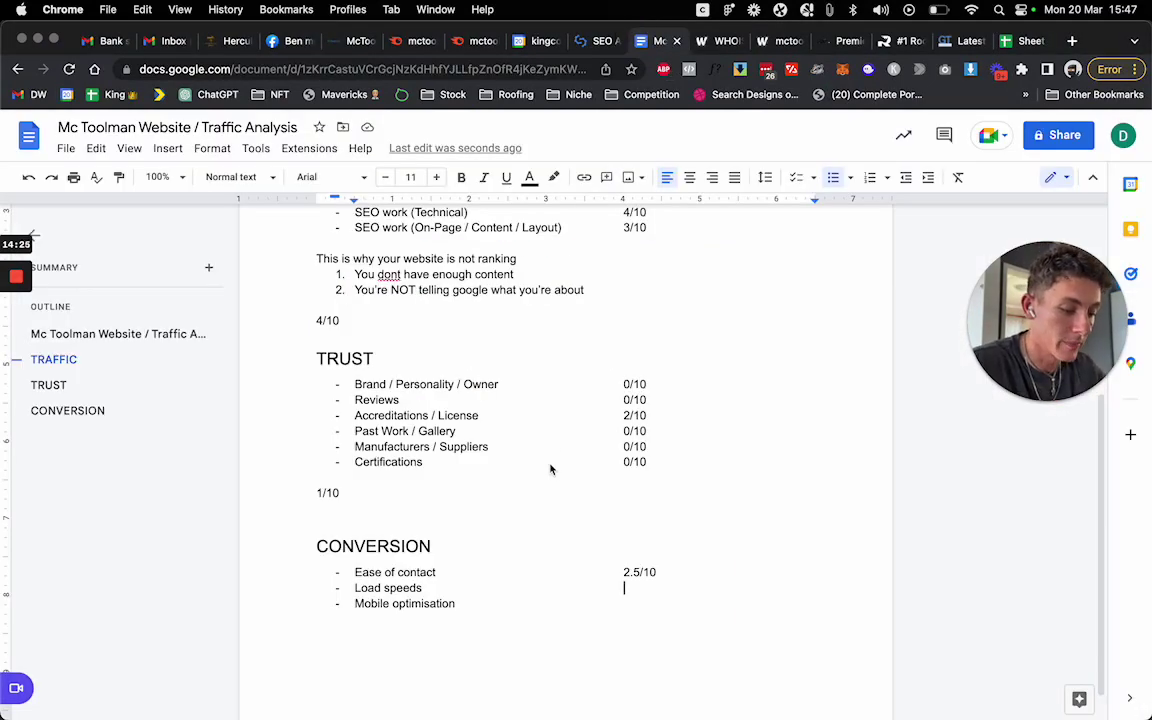
click(560, 588)
key(Tab)
text(8)
text(/)
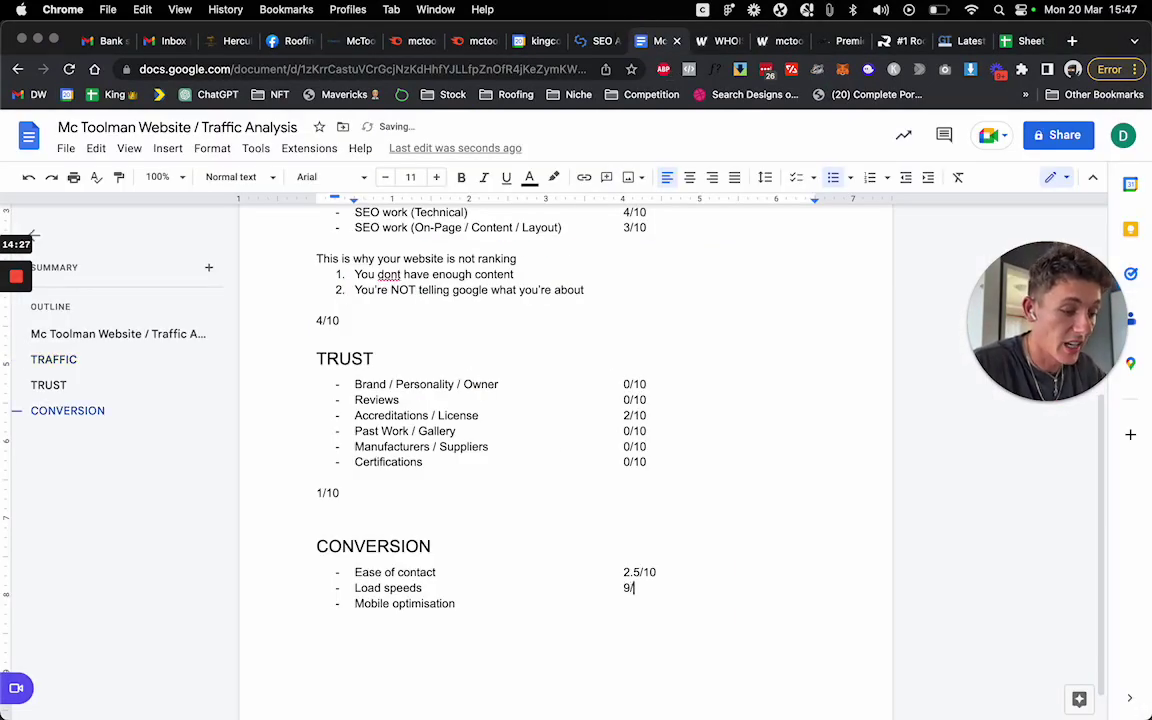
text(10)
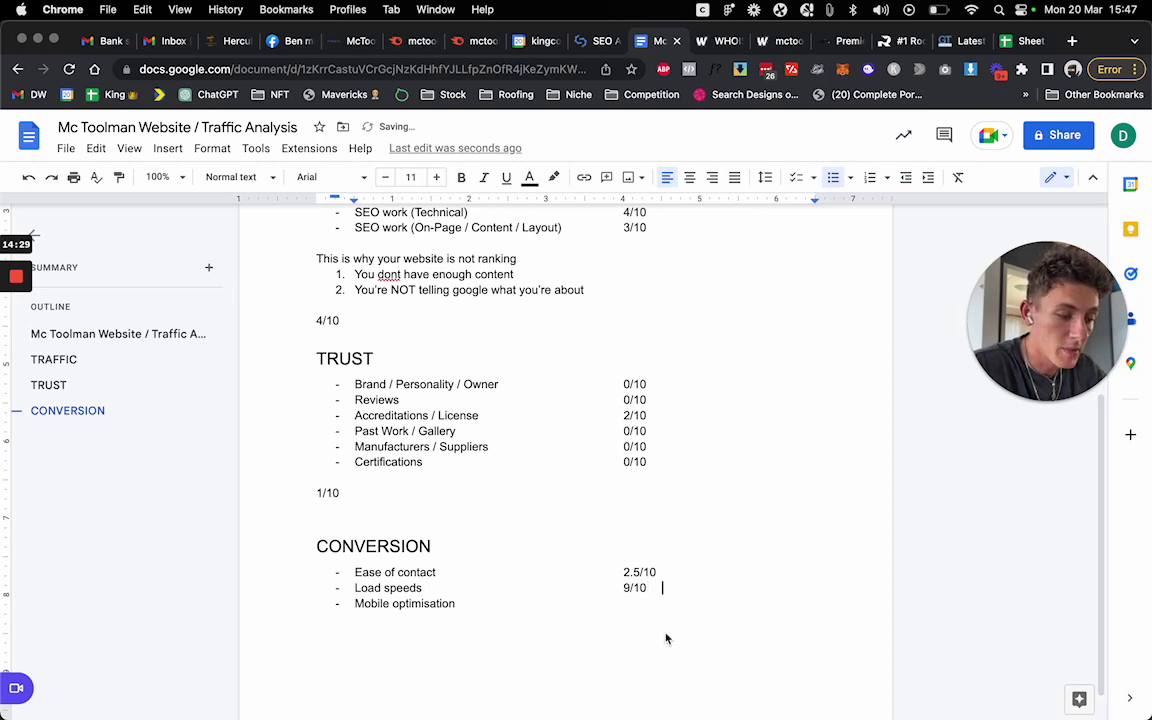
click(643, 606)
key(Tab)
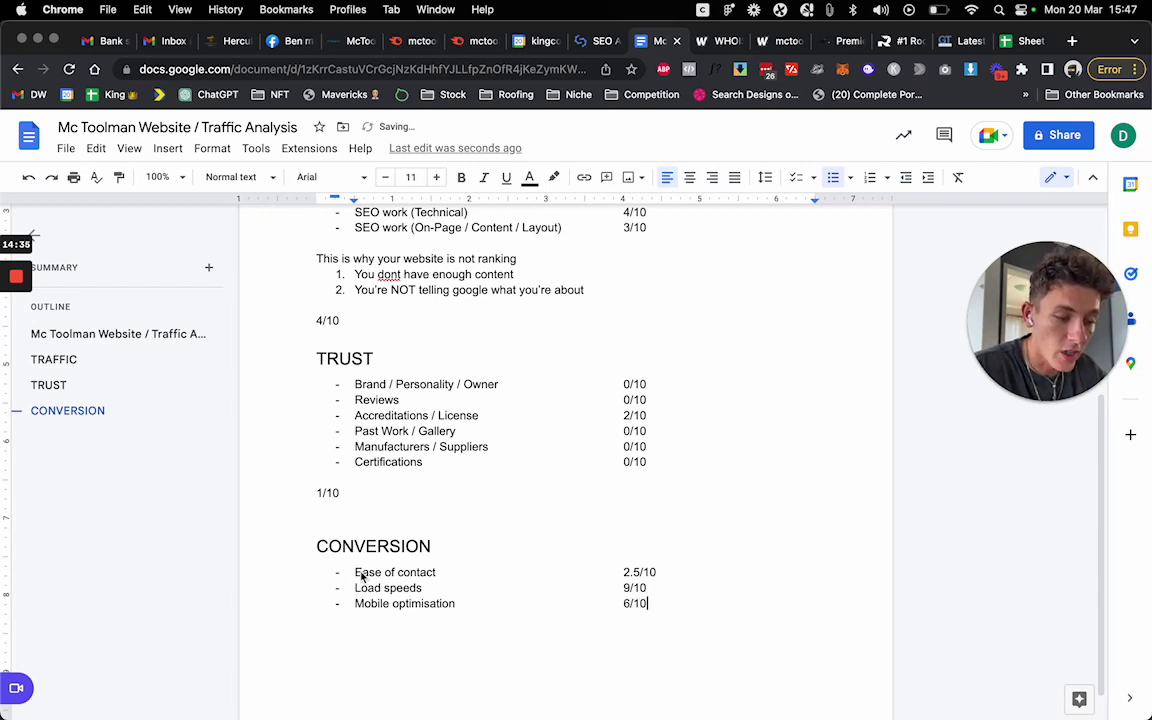
Enter 3.5/10 as the overall Conversion score below the list.
drag(362, 576, 663, 576)
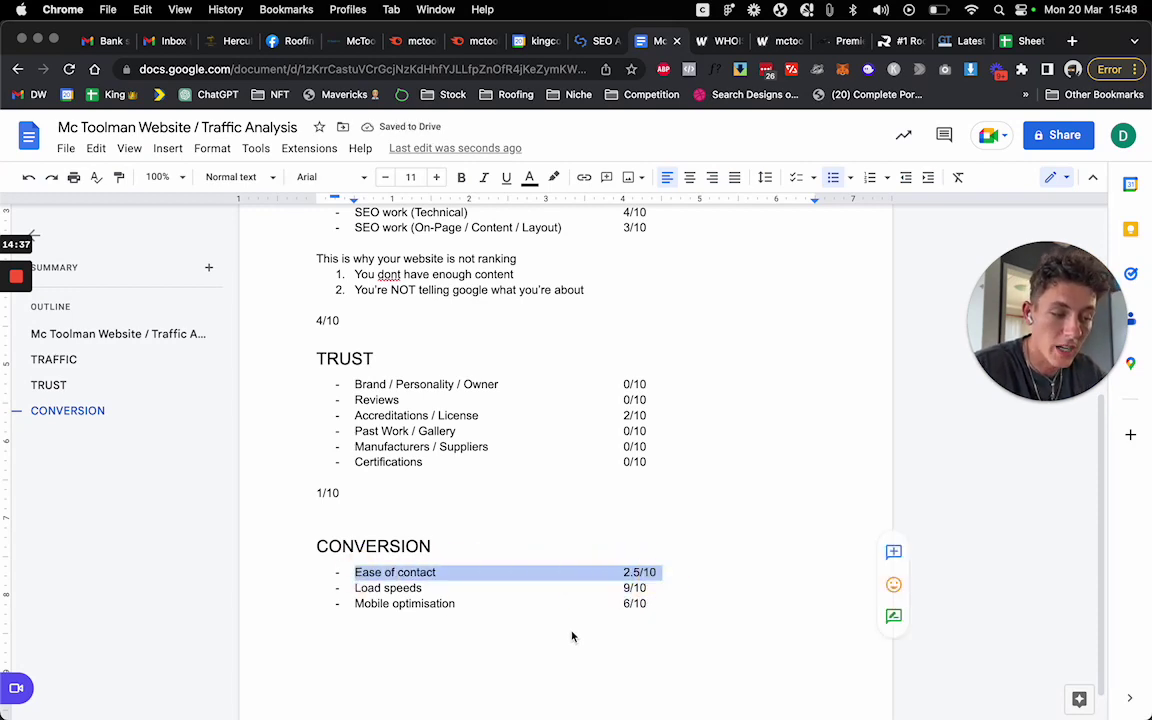
click(572, 636)
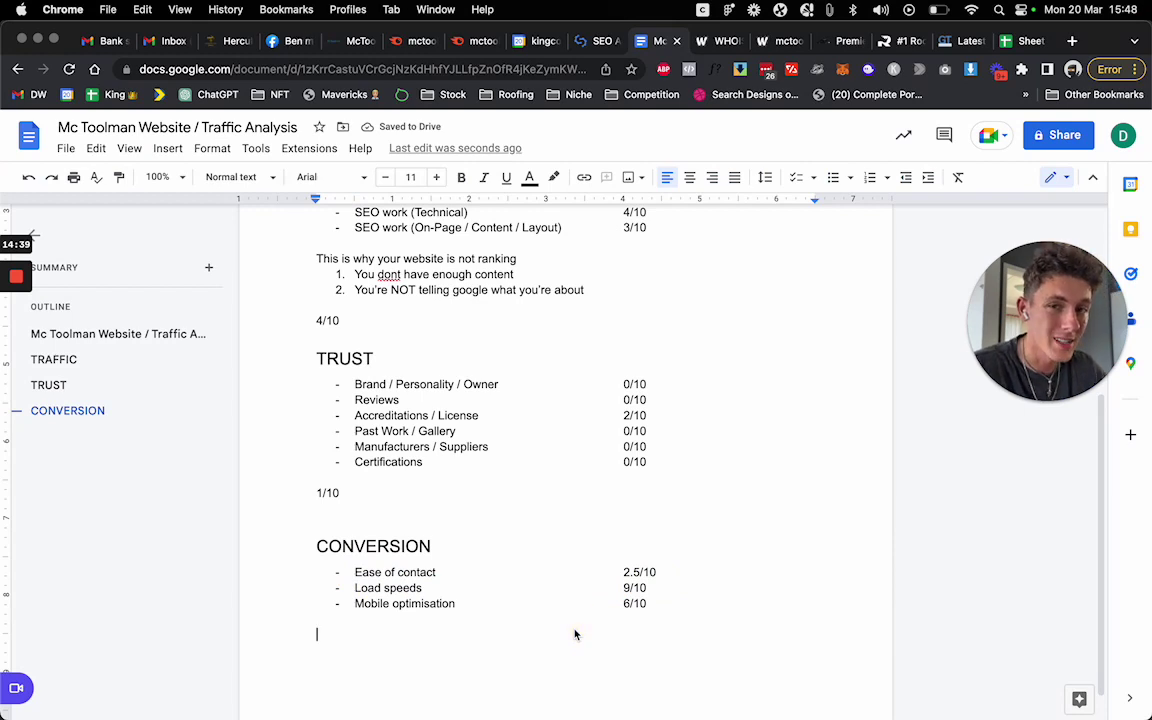
drag(336, 355, 430, 473)
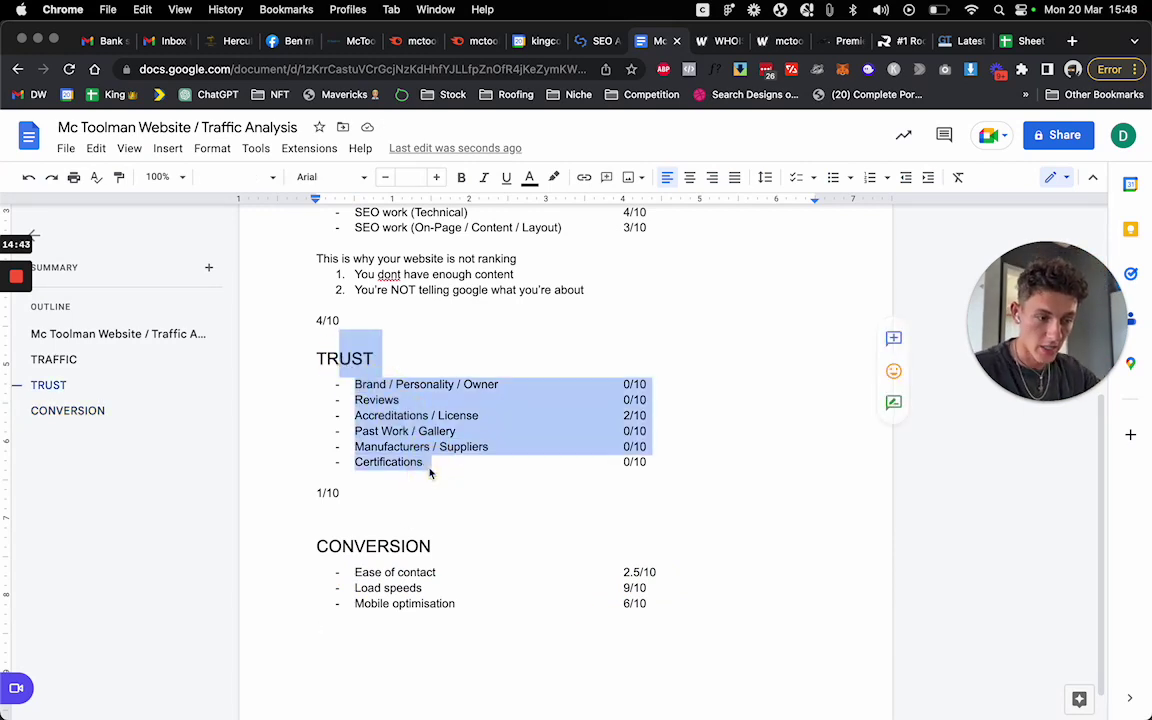
click(345, 638)
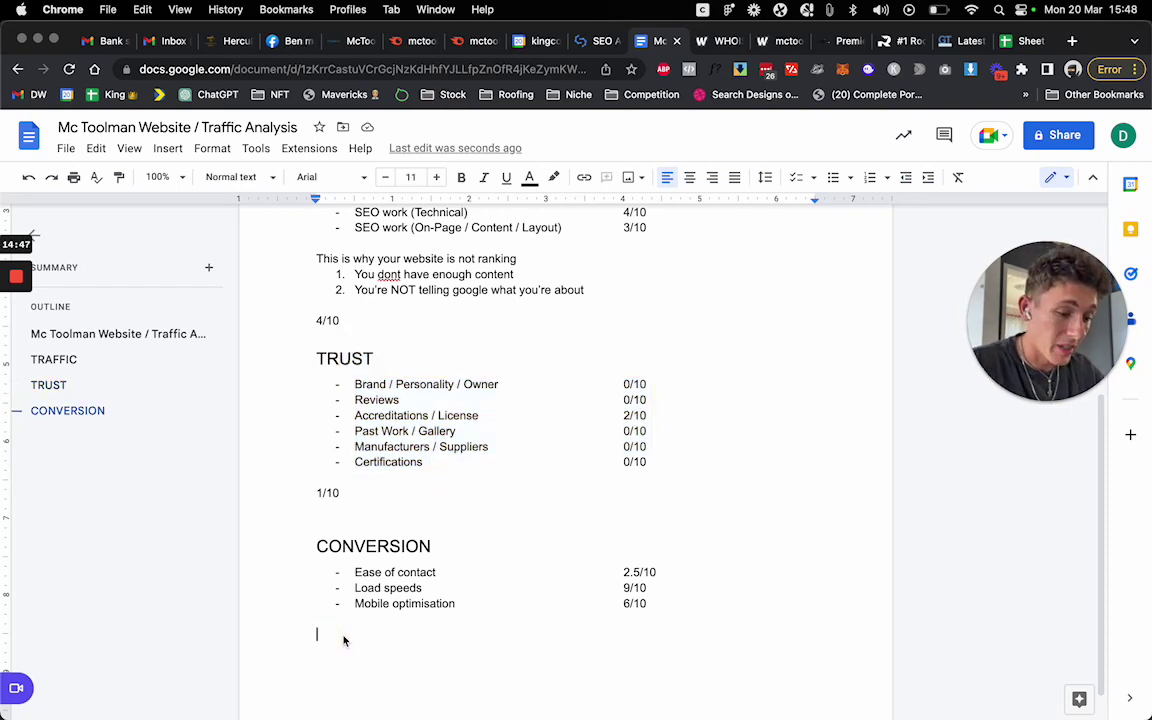
text(3.5/10)
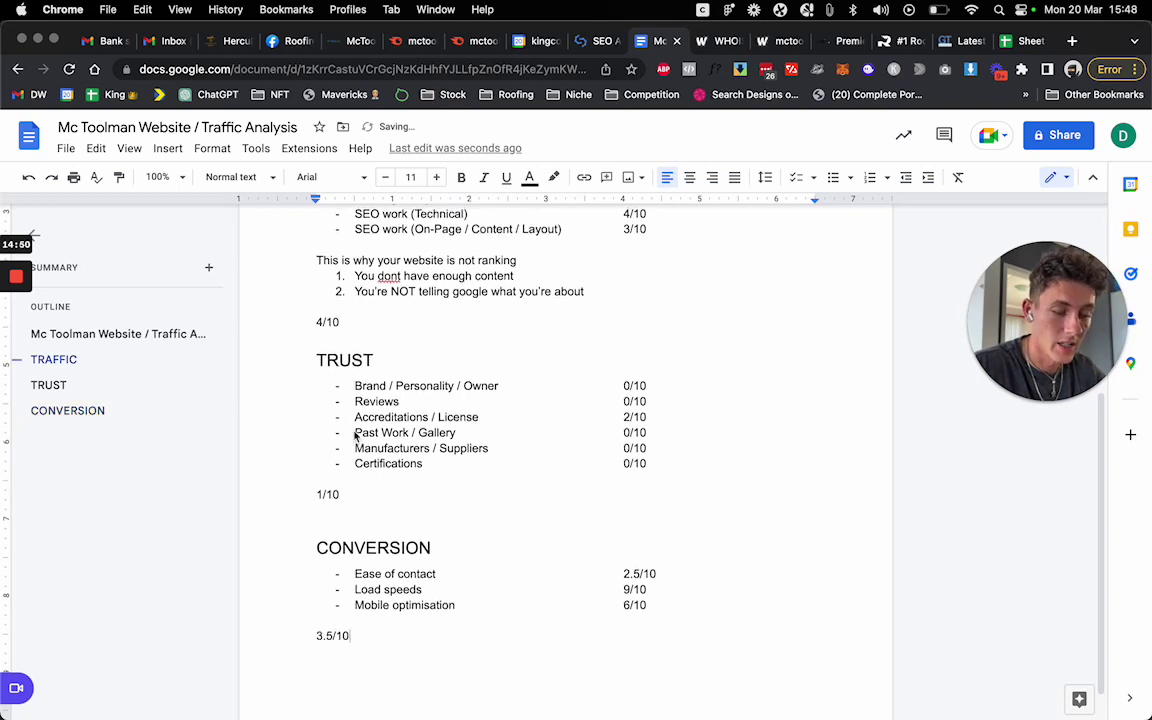
Review the overall Traffic, Trust and Conversion scores and the opening question about needing a new website, highlighting each one.
scroll(355, 435, up, 1)
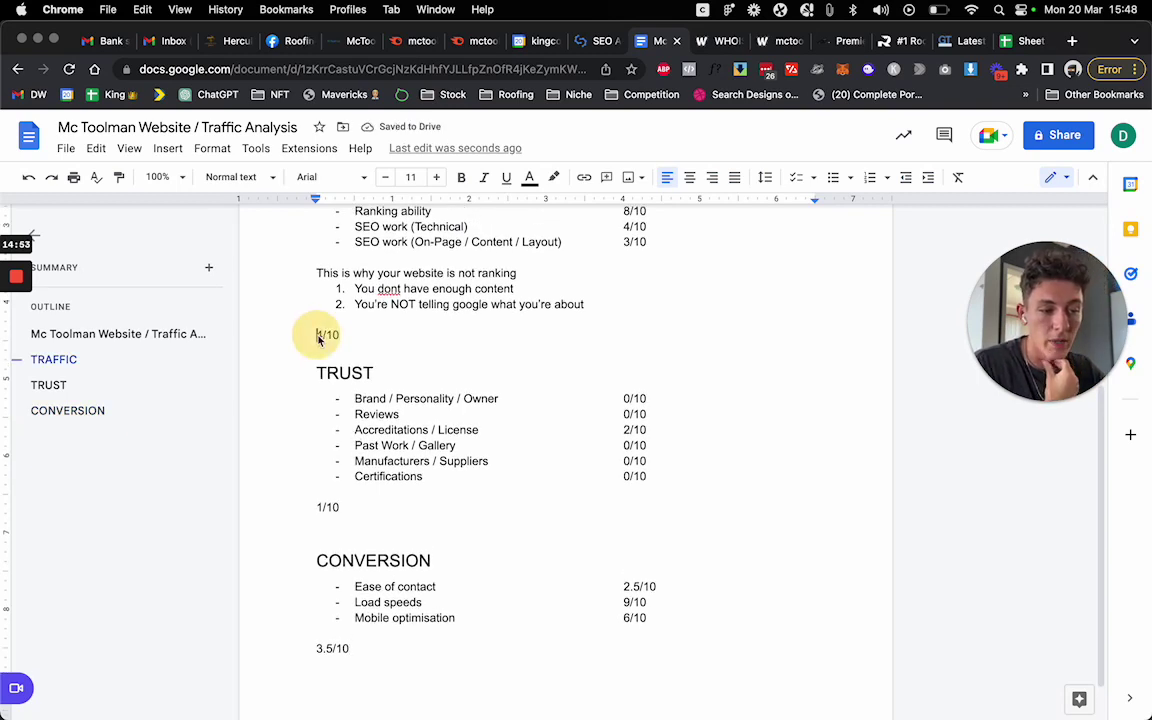
drag(317, 335, 340, 336)
drag(316, 509, 340, 508)
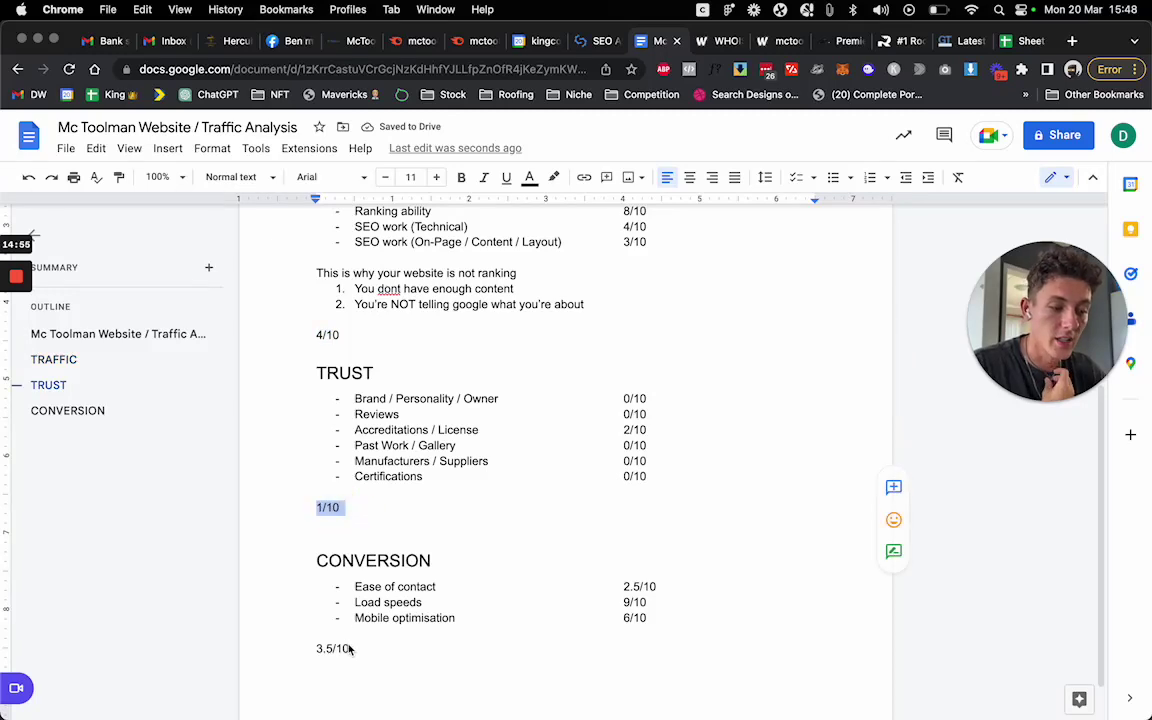
drag(316, 648, 350, 648)
scroll(447, 566, up, 5)
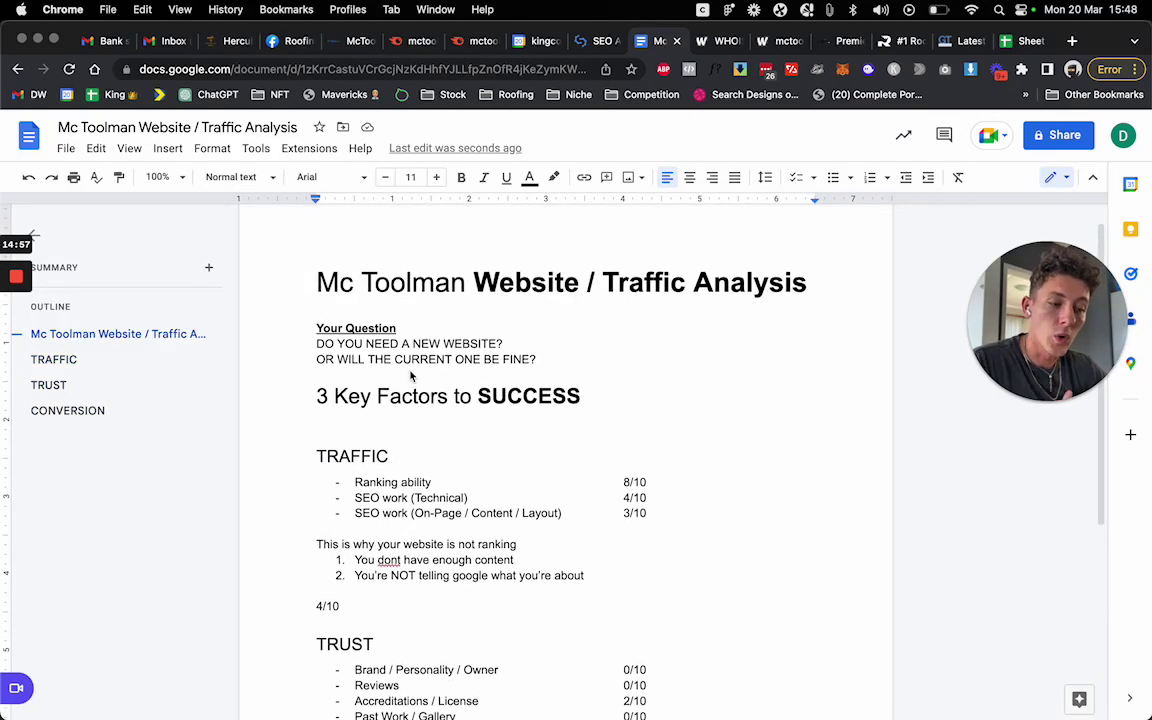
drag(320, 344, 505, 344)
drag(360, 359, 538, 331)
Close the developer tools on the mctoolman.com homepage and examine its desktop hero, services list and awards.
click(318, 40)
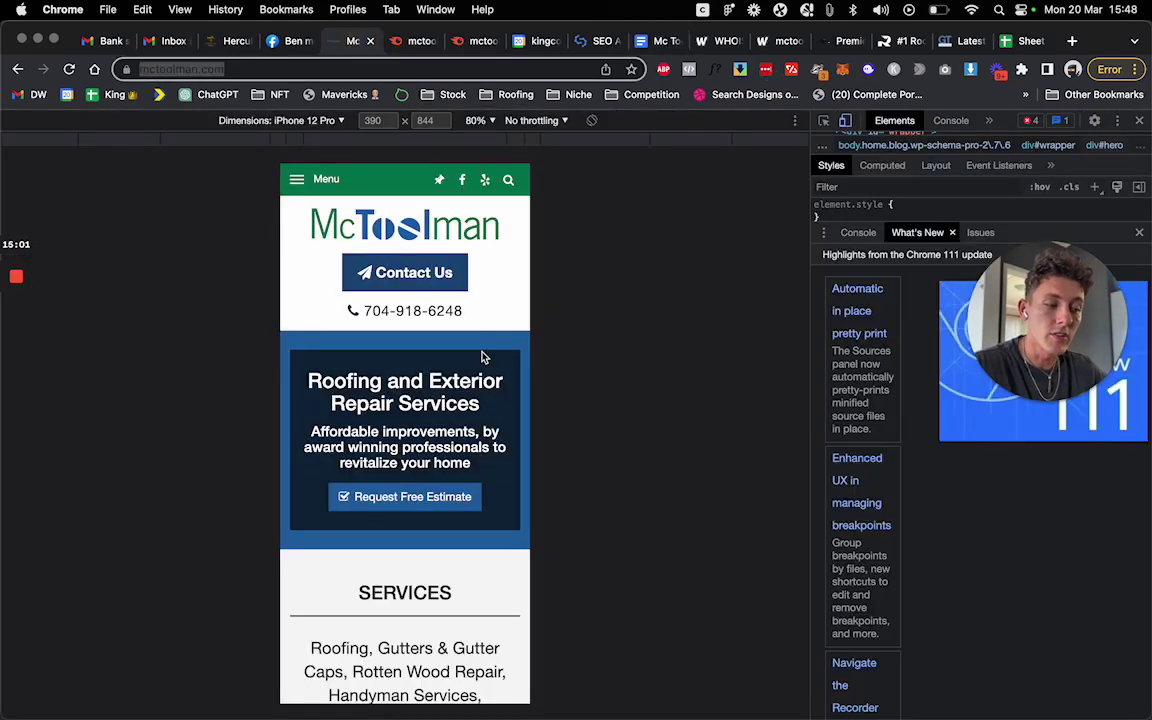
click(1139, 120)
scroll(589, 404, down, 10)
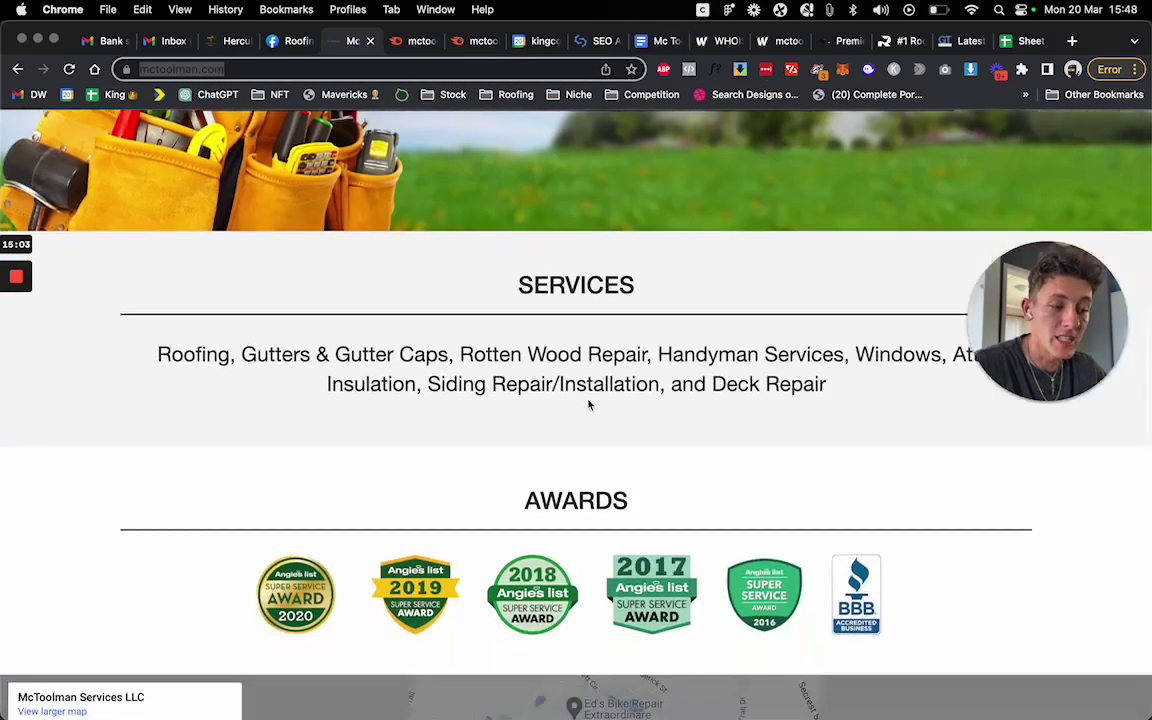
scroll(589, 404, up, 10)
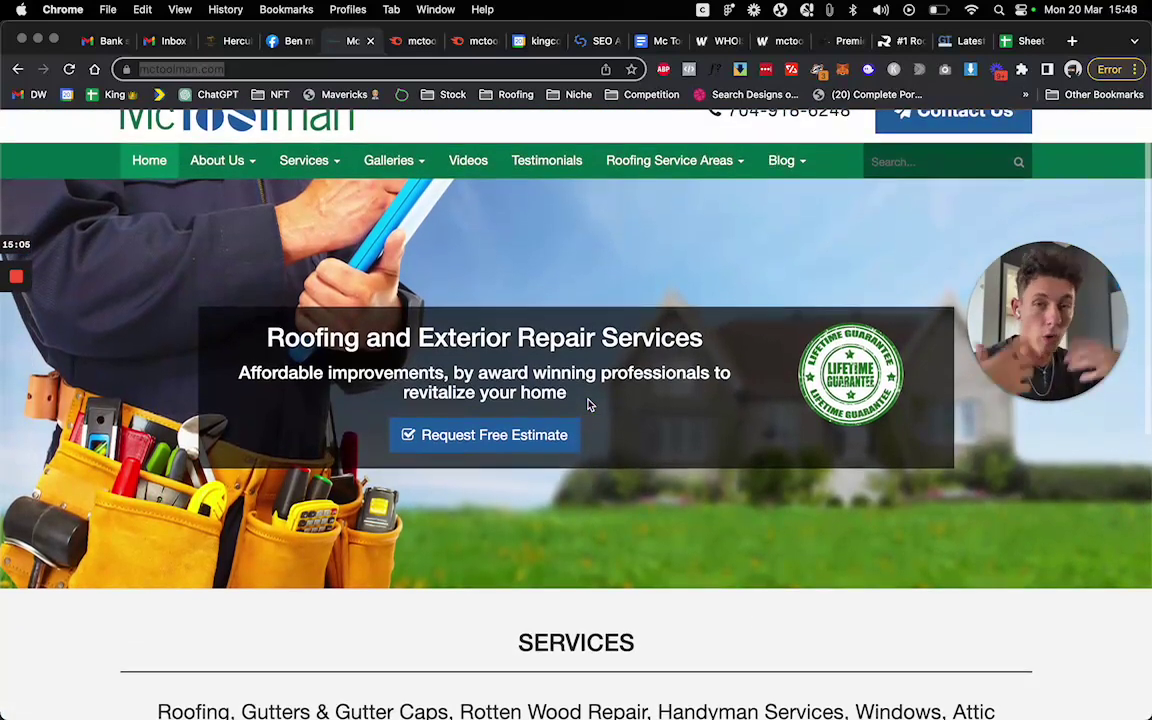
mouse_move(314, 162)
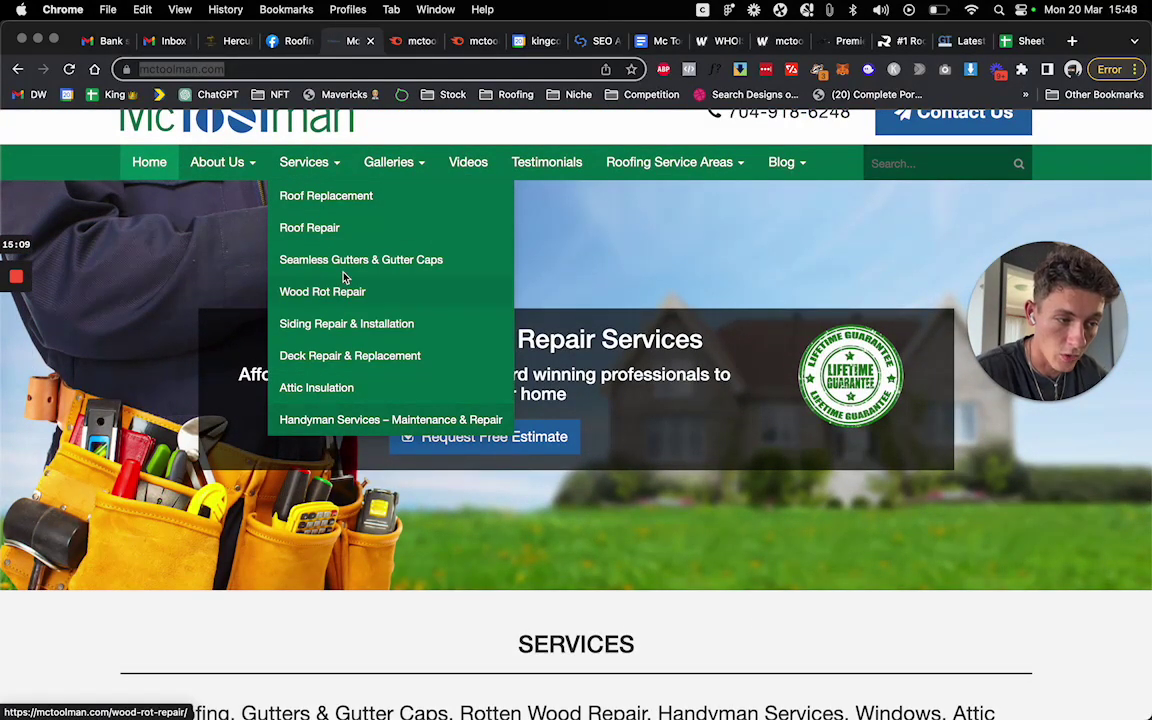
scroll(547, 418, down, 2)
scroll(547, 418, down, 5)
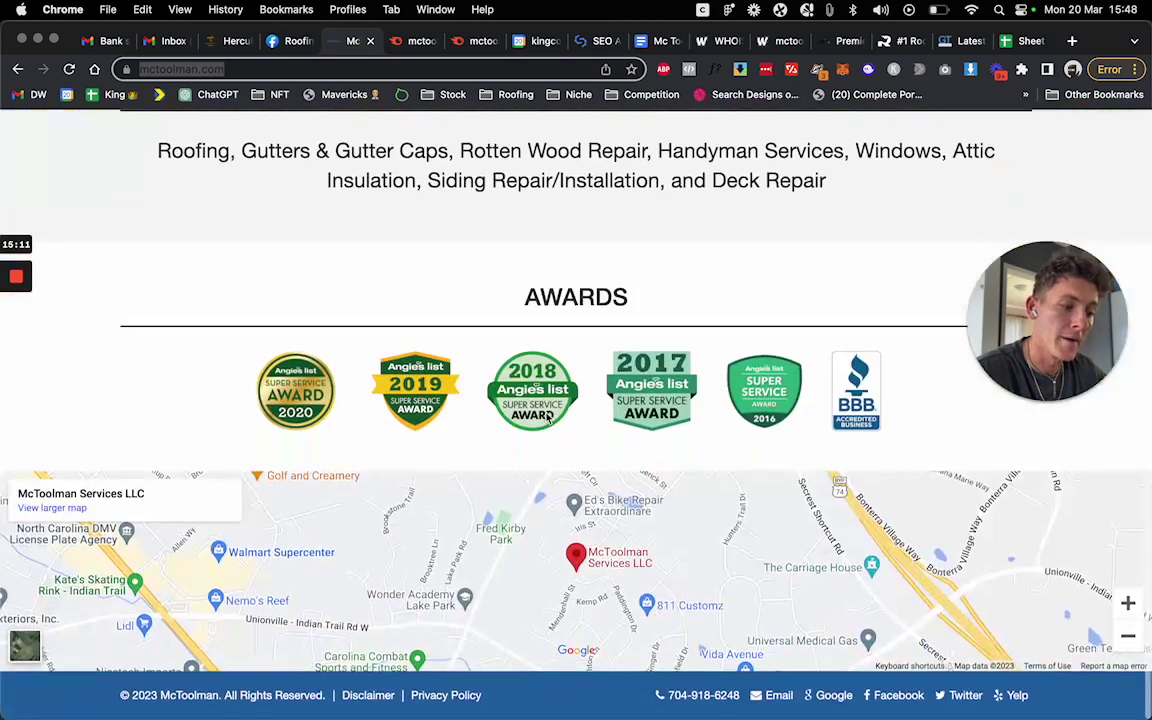
scroll(592, 280, up, 6)
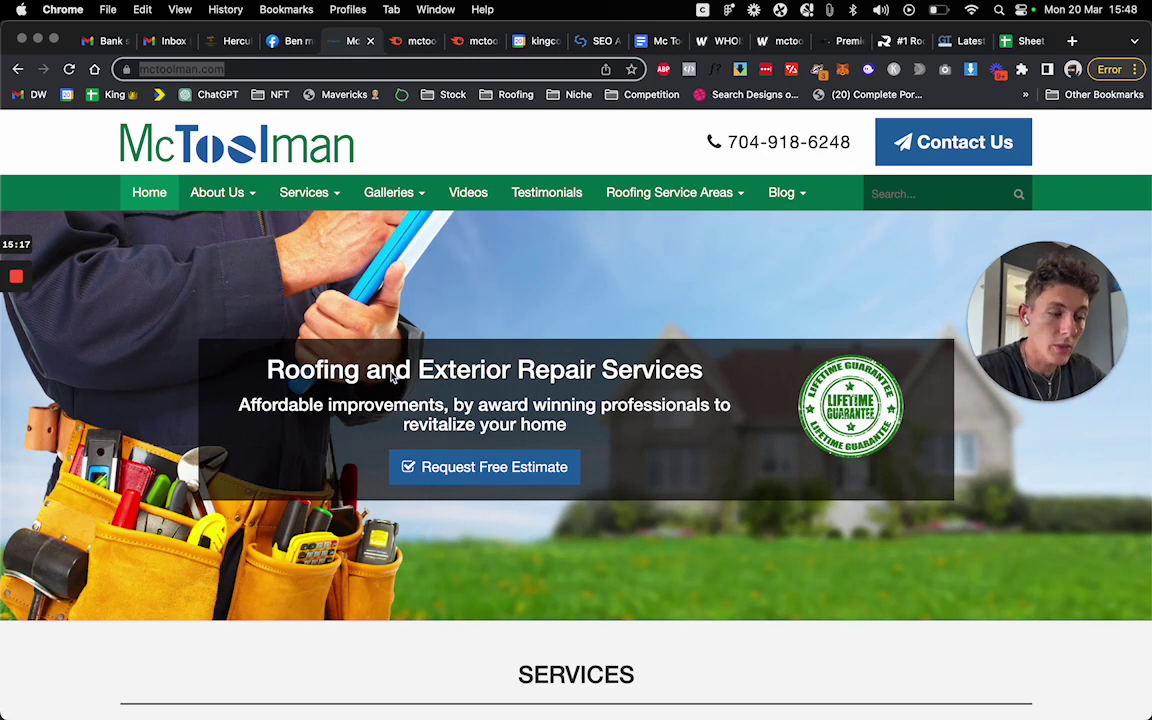
mouse_move(266, 370)
mouse_down()
mouse_move(703, 372)
mouse_move(283, 377)
mouse_up()
click(703, 372)
click(283, 377)
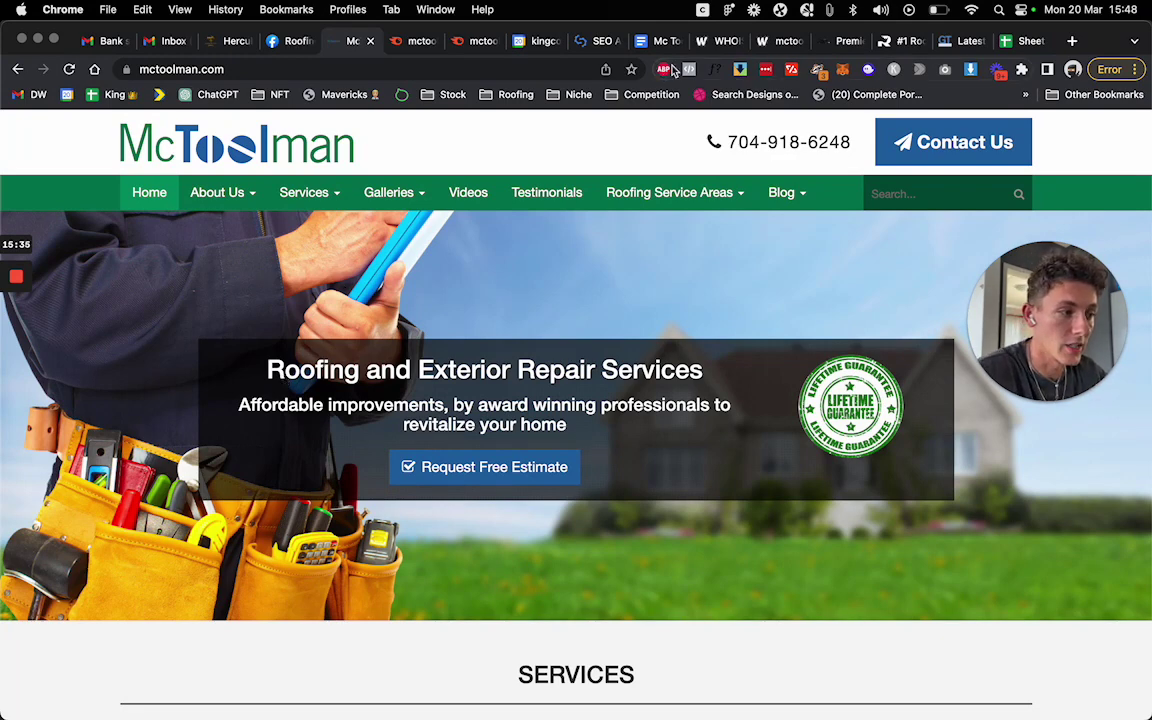
Open the Ultimate Roofing Website Design Blueprint document from its link in the Sheet Of Kings spreadsheet.
click(1025, 40)
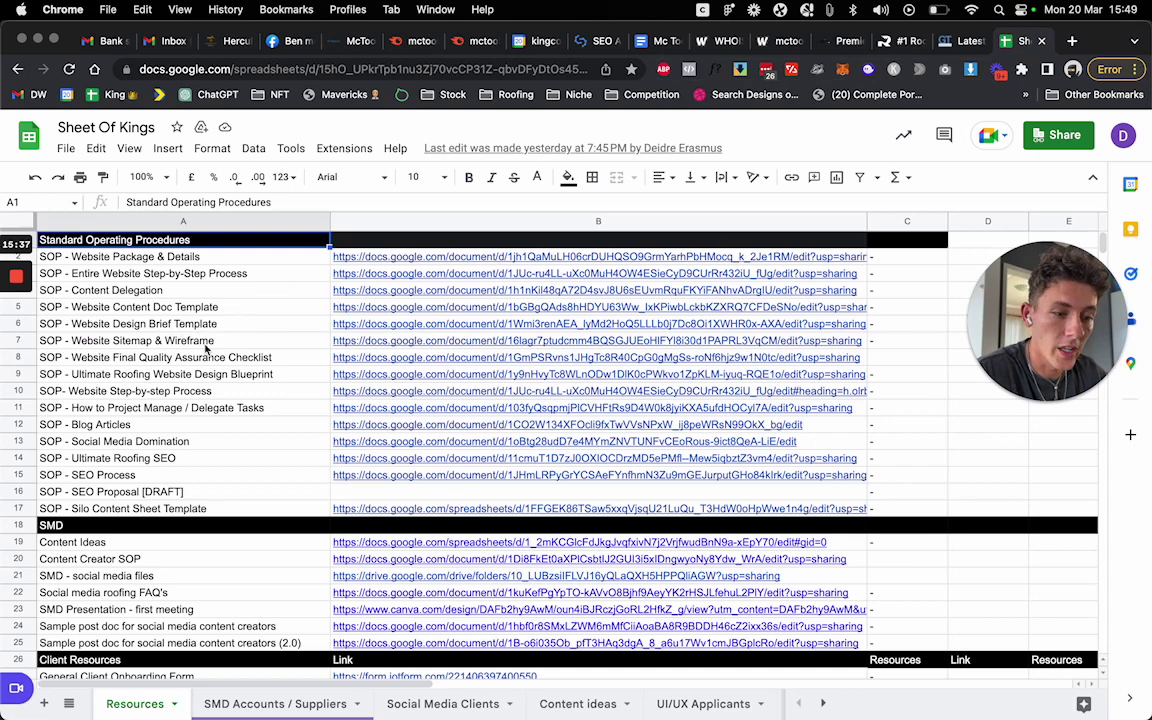
click(185, 376)
click(399, 376)
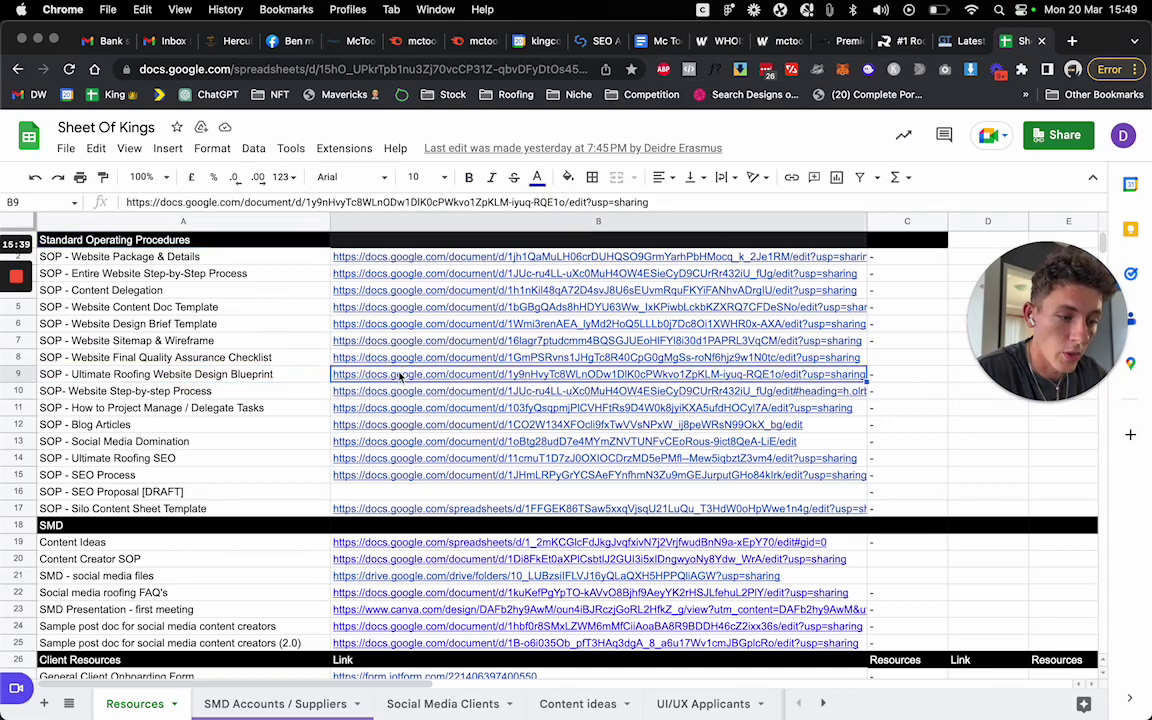
click(410, 402)
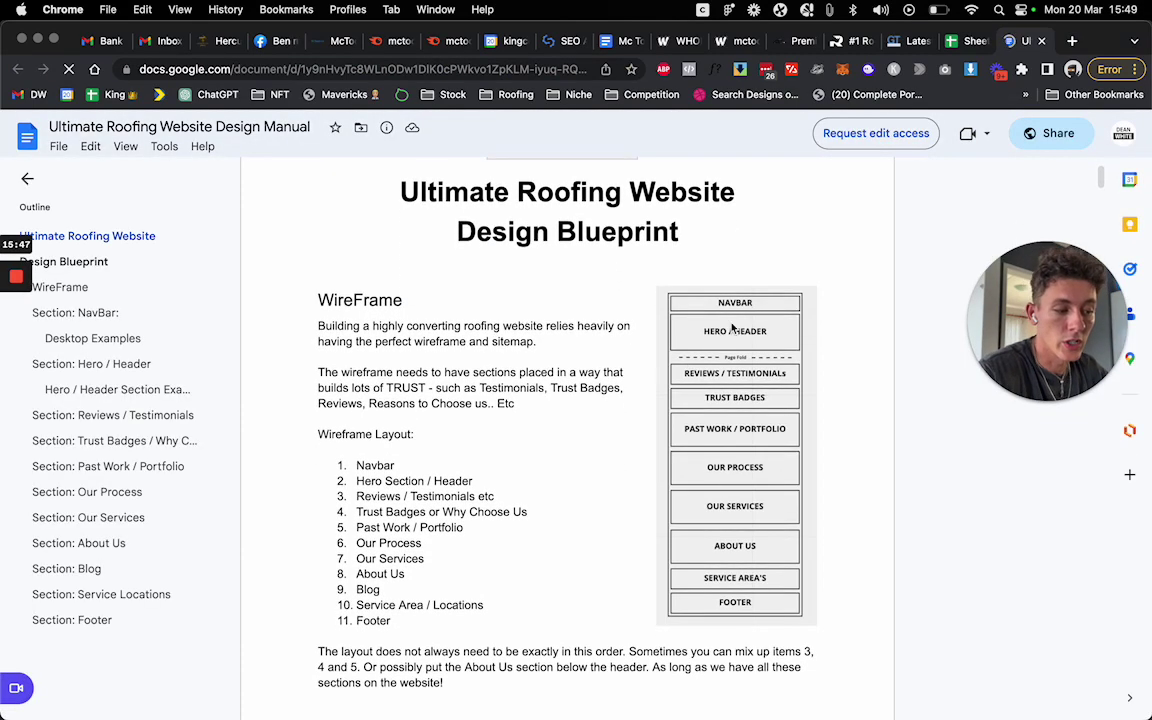
Examine the blueprint's wireframe diagram from navbar to footer and the desktop navbar examples below it.
scroll(705, 412, up, 5)
scroll(706, 398, right, 4)
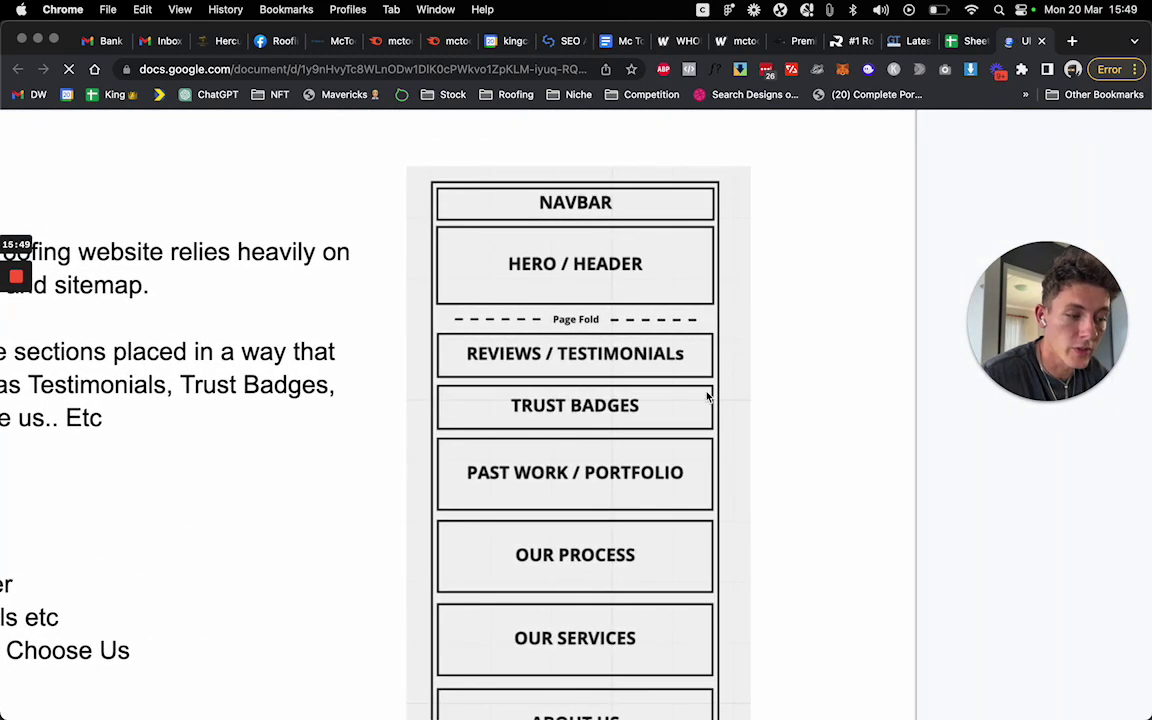
scroll(566, 418, down, 3)
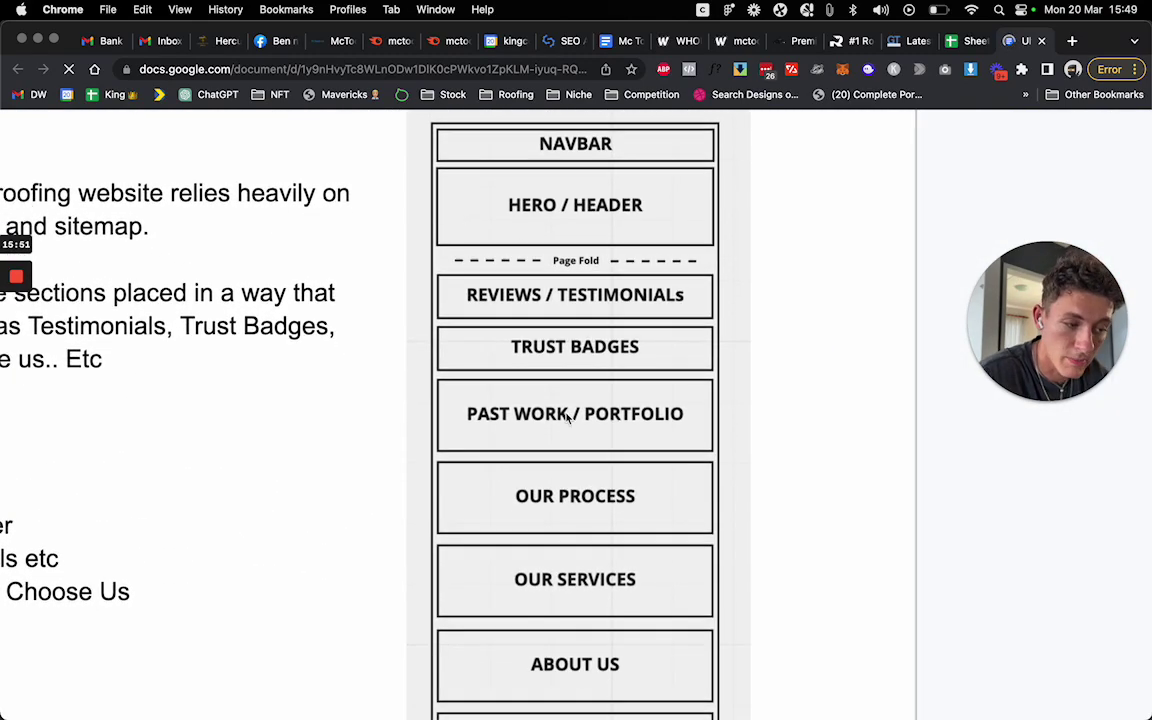
scroll(532, 414, down, 4)
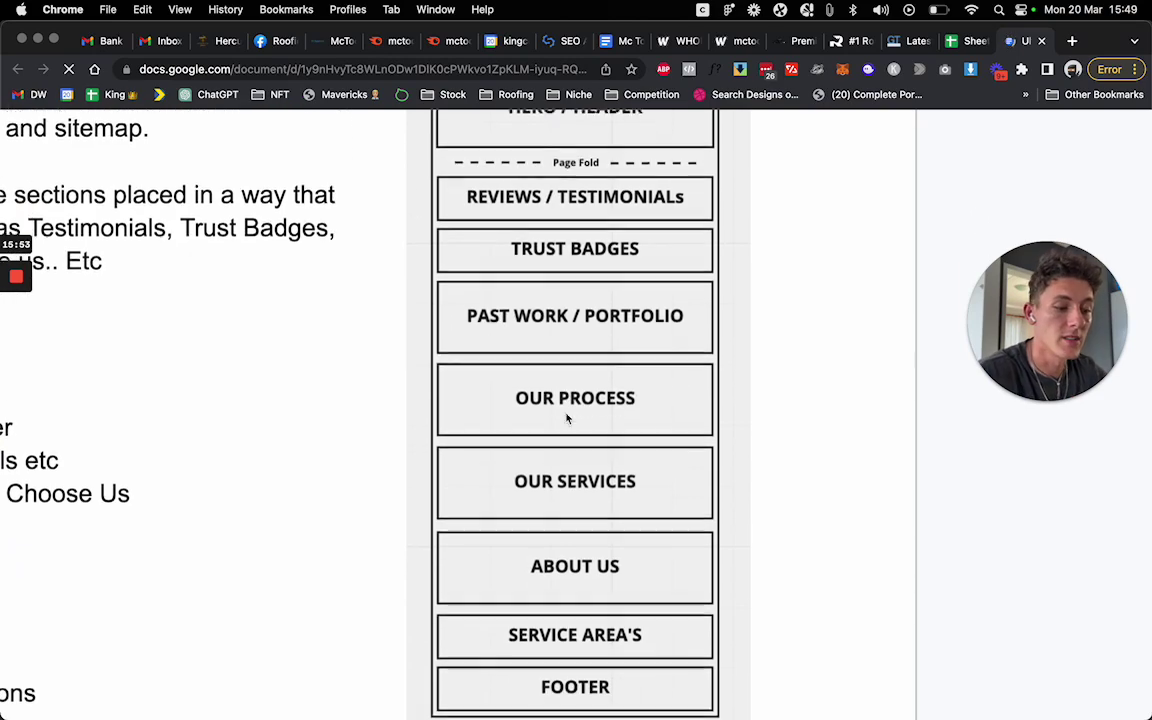
scroll(482, 443, down, 2)
scroll(482, 443, down, 3)
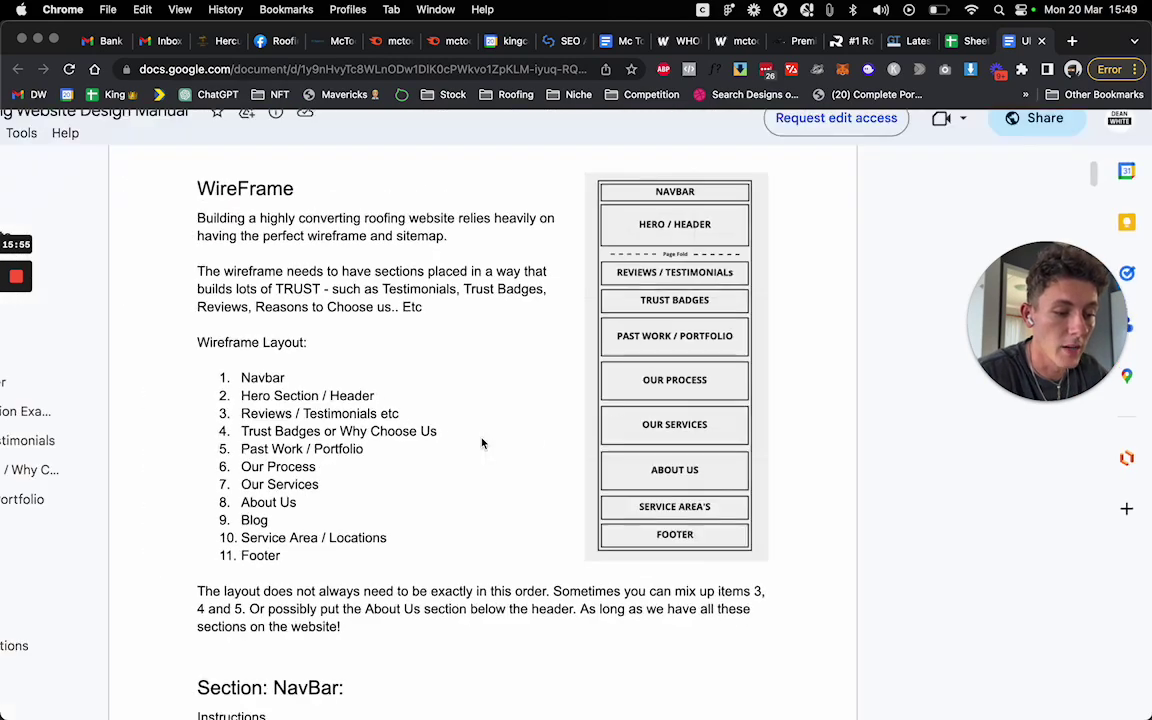
scroll(482, 443, down, 10)
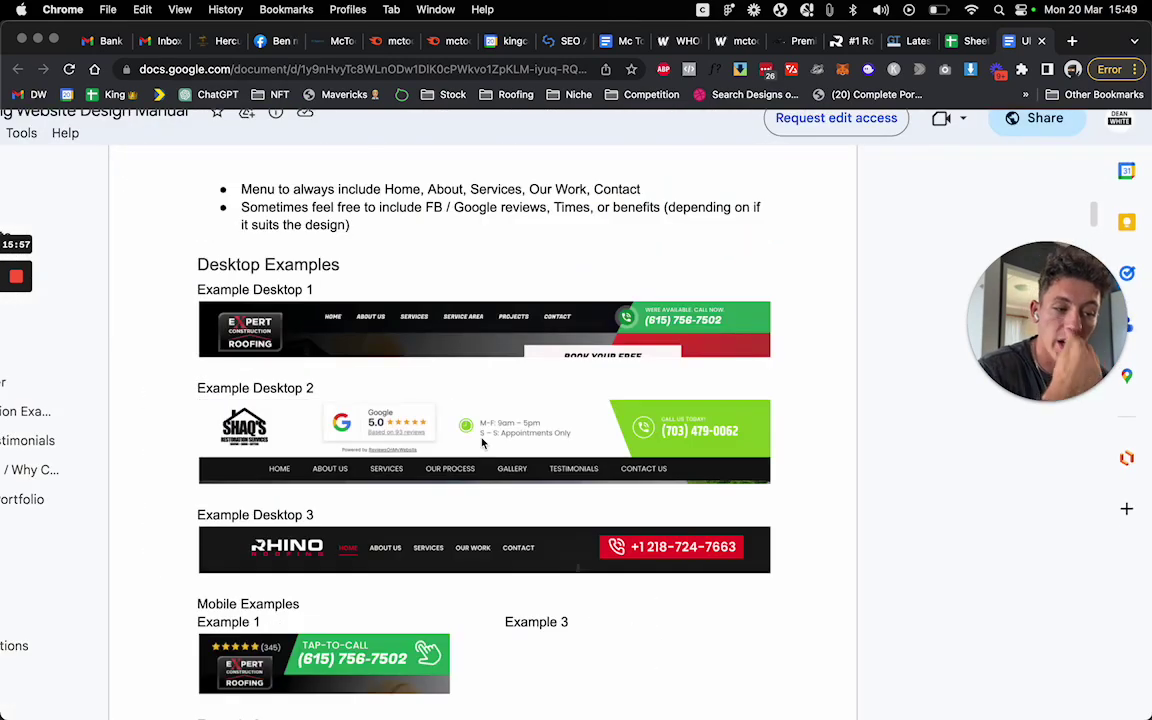
Examine the blueprint's mobile navbar examples, the Hero / Header instructions and the annotated hero section examples.
scroll(482, 443, down, 8)
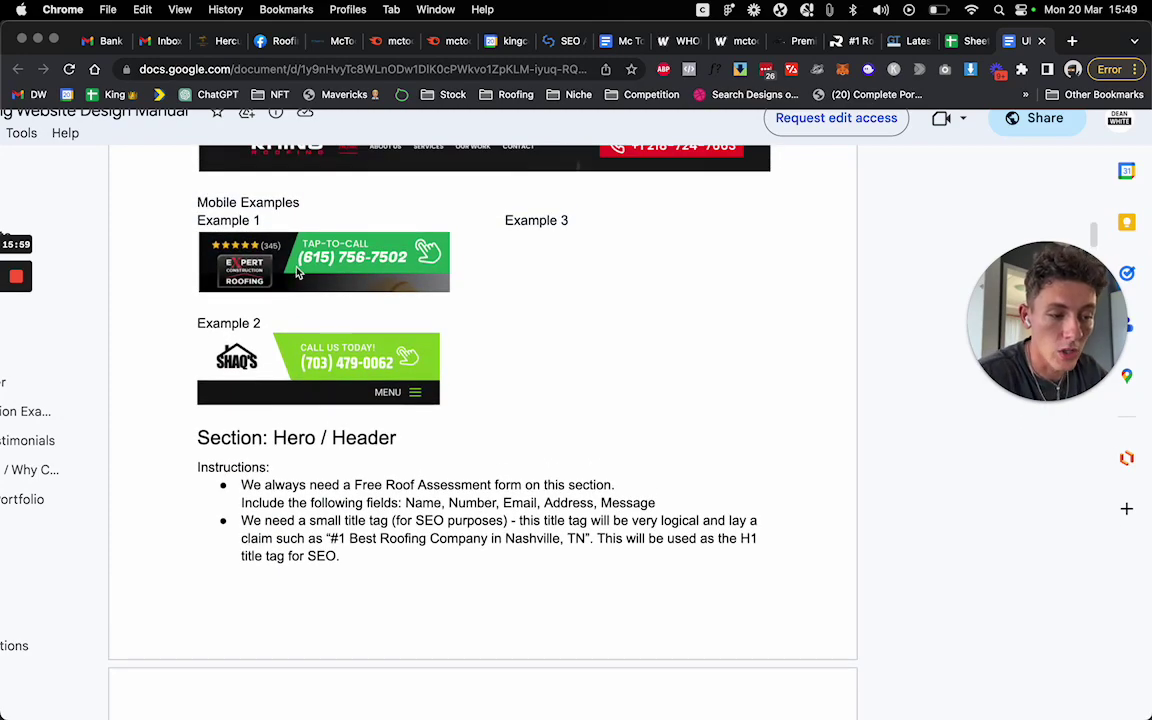
scroll(297, 273, up, 5)
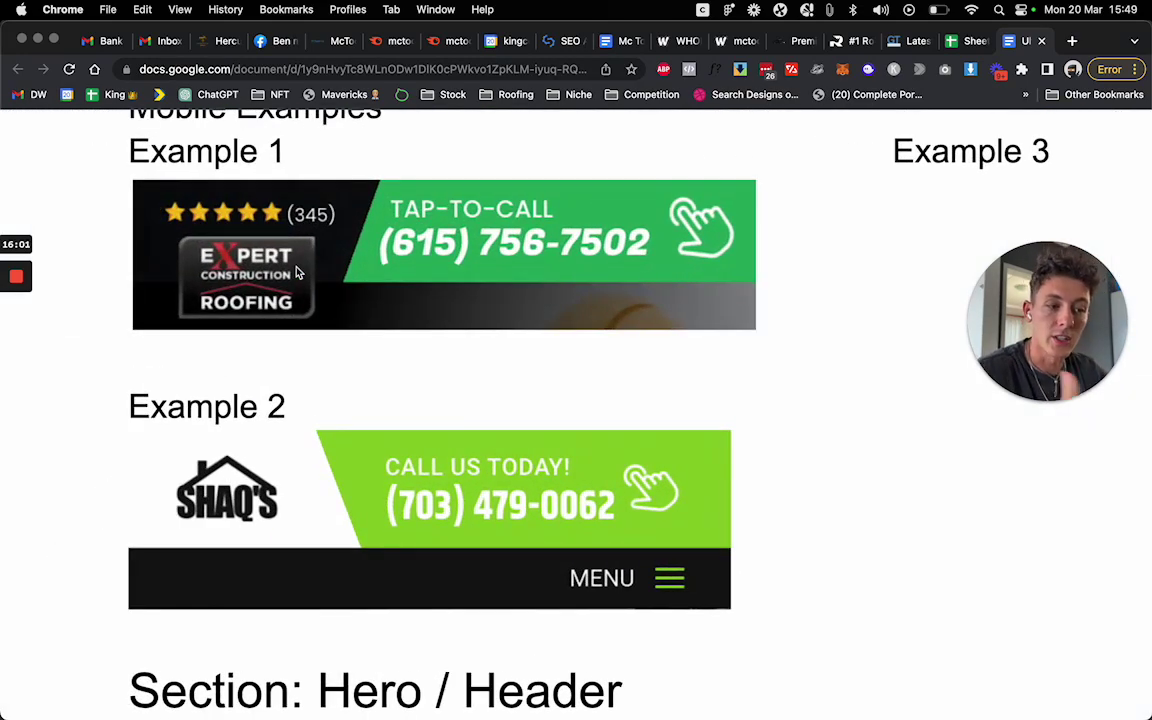
scroll(297, 273, down, 5)
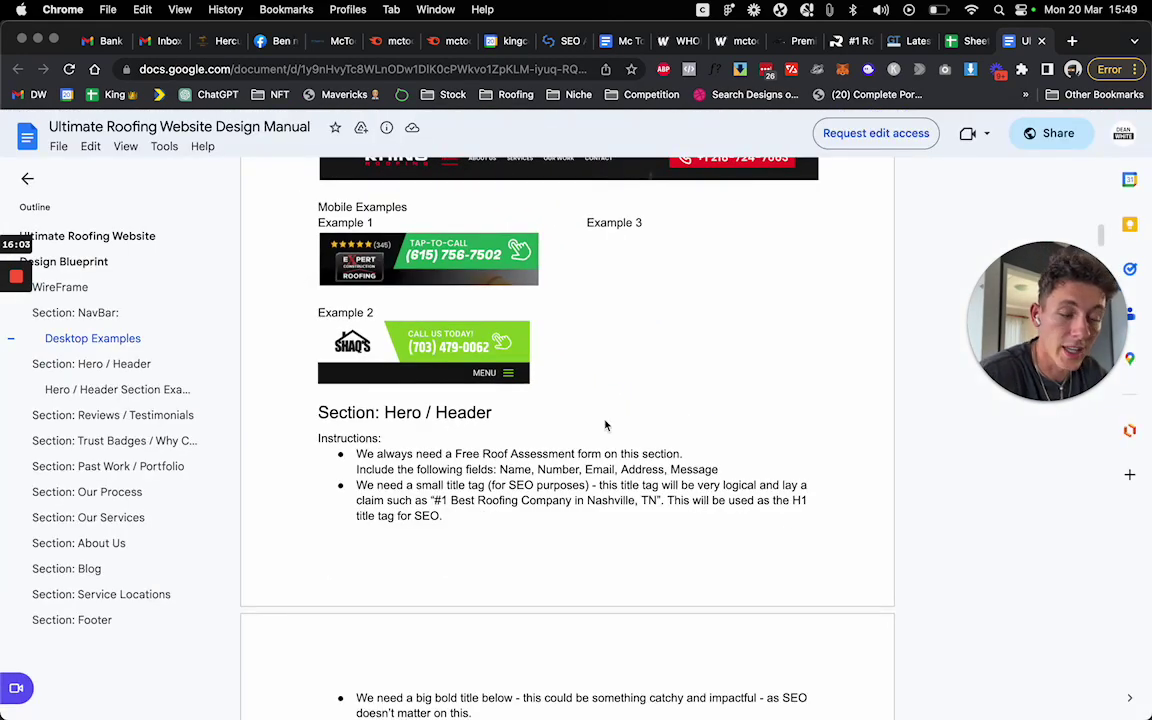
scroll(605, 425, down, 10)
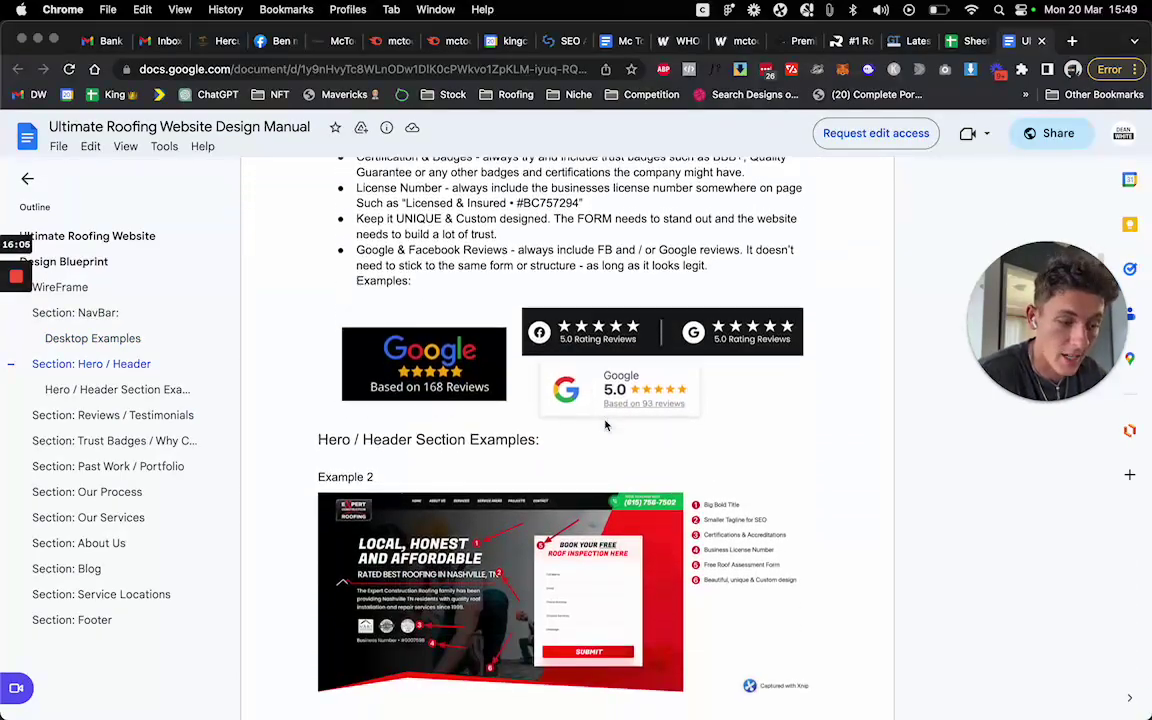
scroll(605, 425, down, 4)
scroll(495, 381, up, 5)
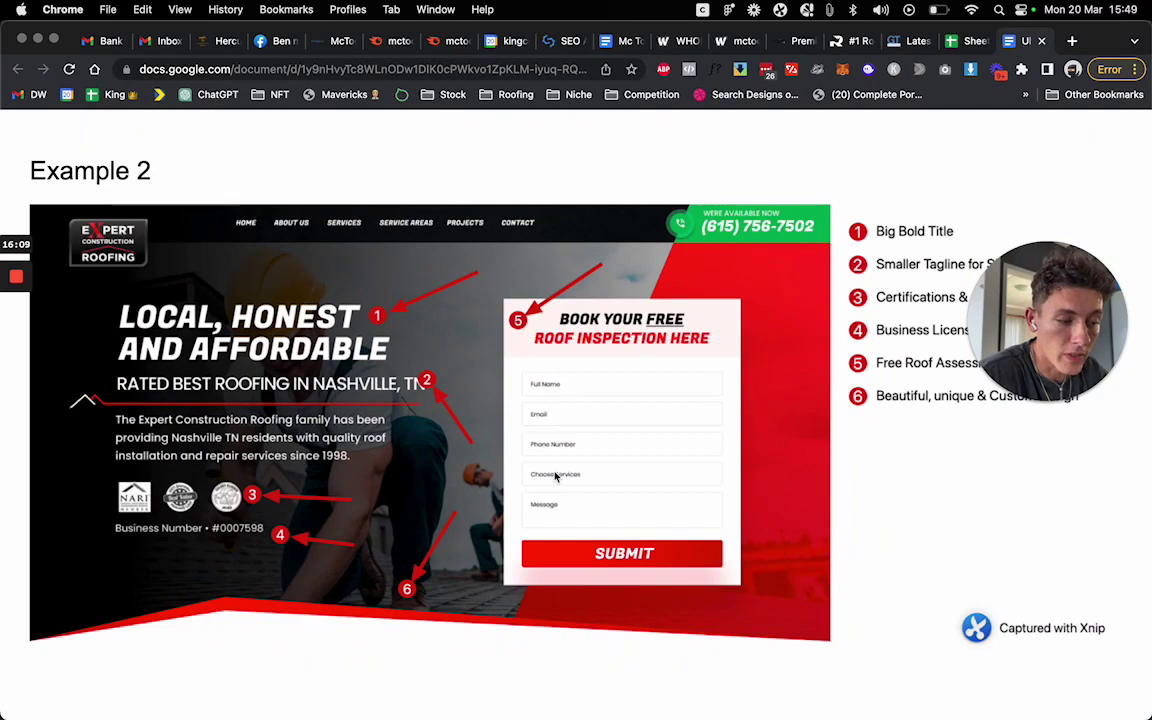
scroll(555, 477, down, 10)
scroll(555, 477, up, 1)
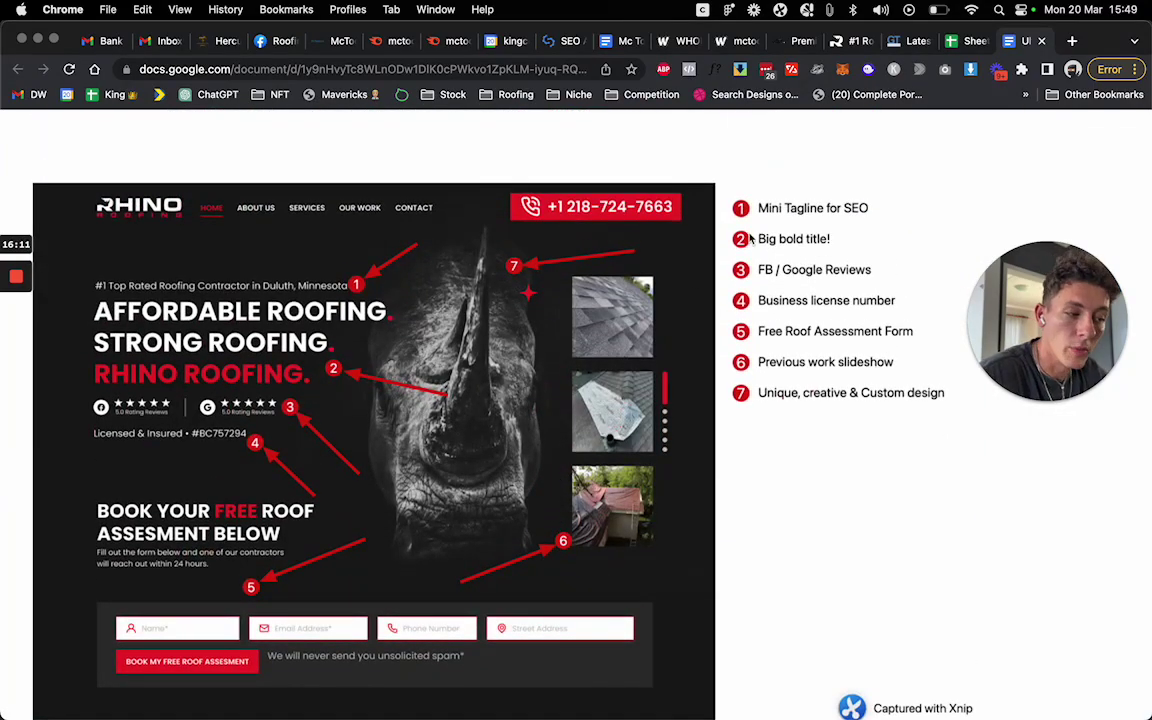
scroll(466, 340, down, 5)
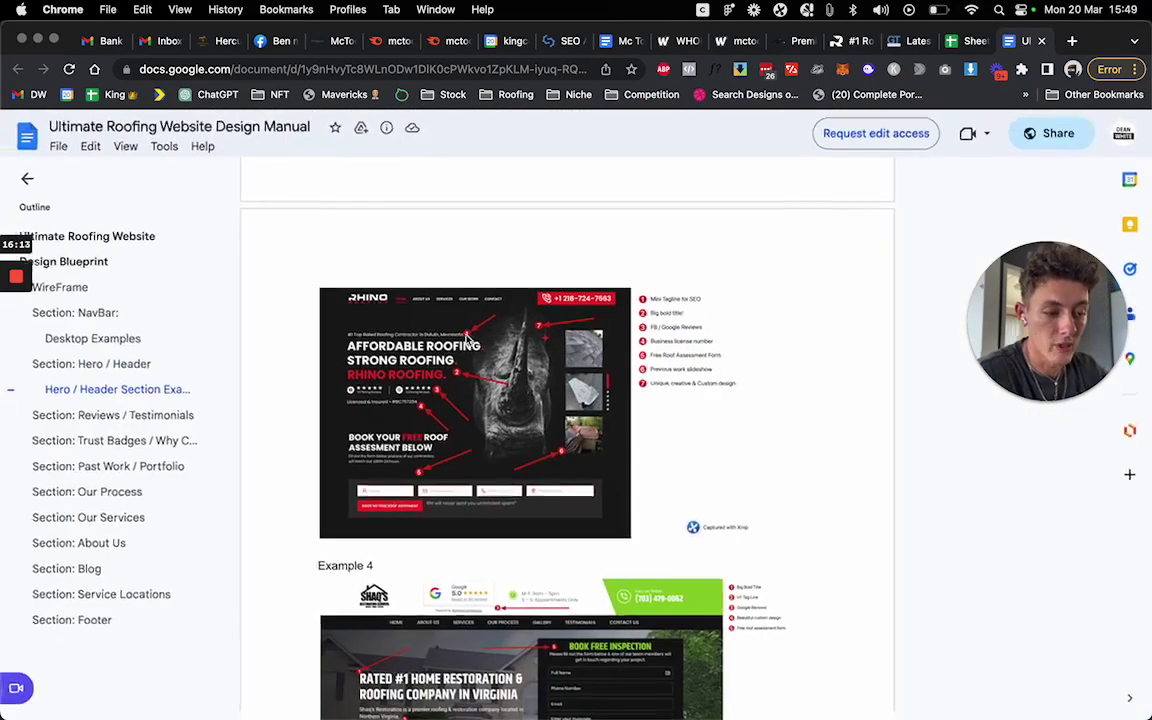
scroll(466, 340, up, 15)
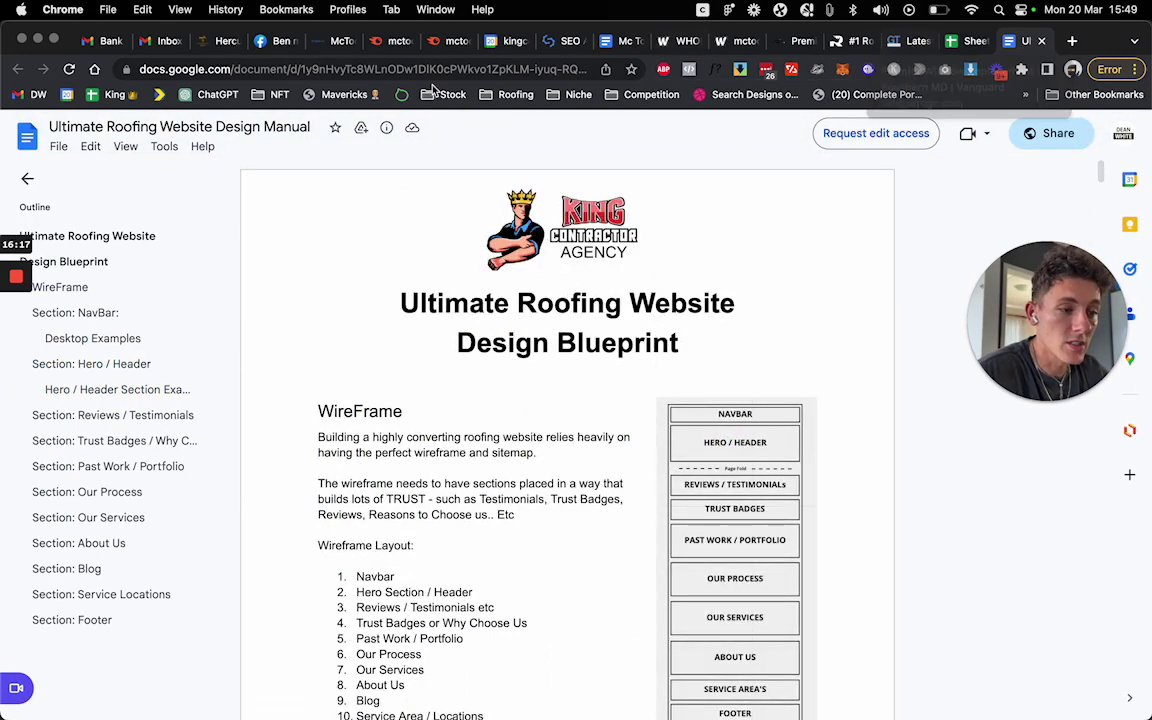
Return to the mctoolman.com homepage and check its hero, services and awards sections down to the footer against the blueprint.
click(320, 42)
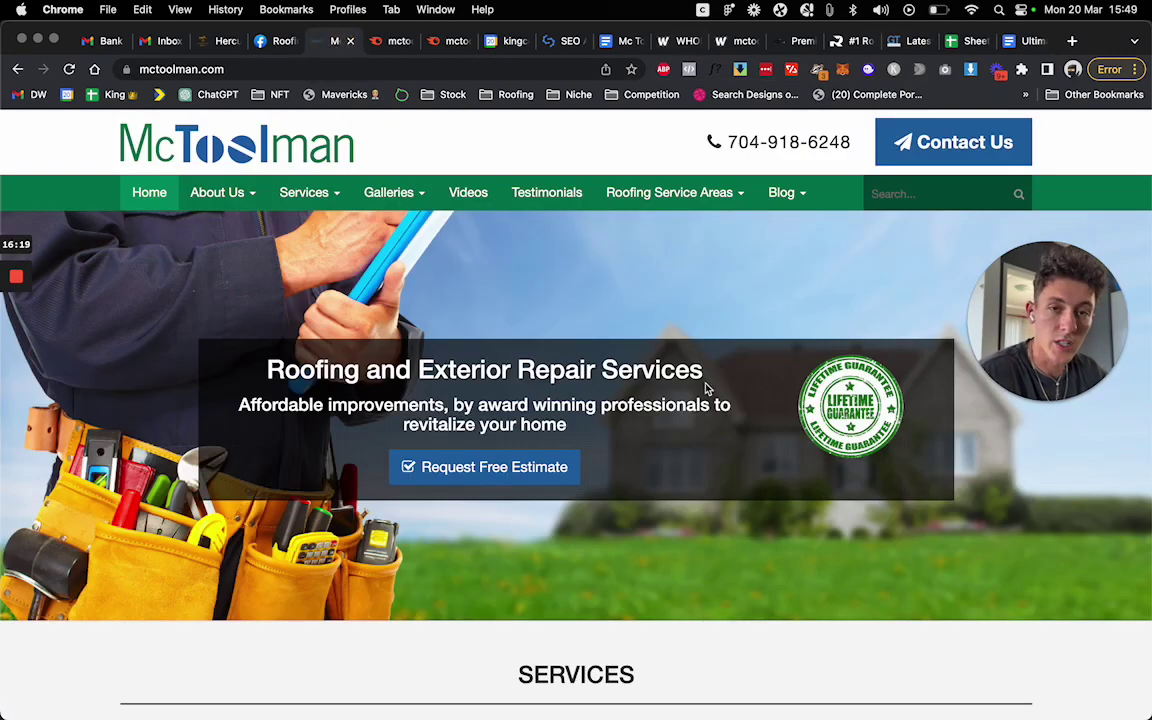
scroll(706, 388, down, 10)
scroll(706, 388, up, 12)
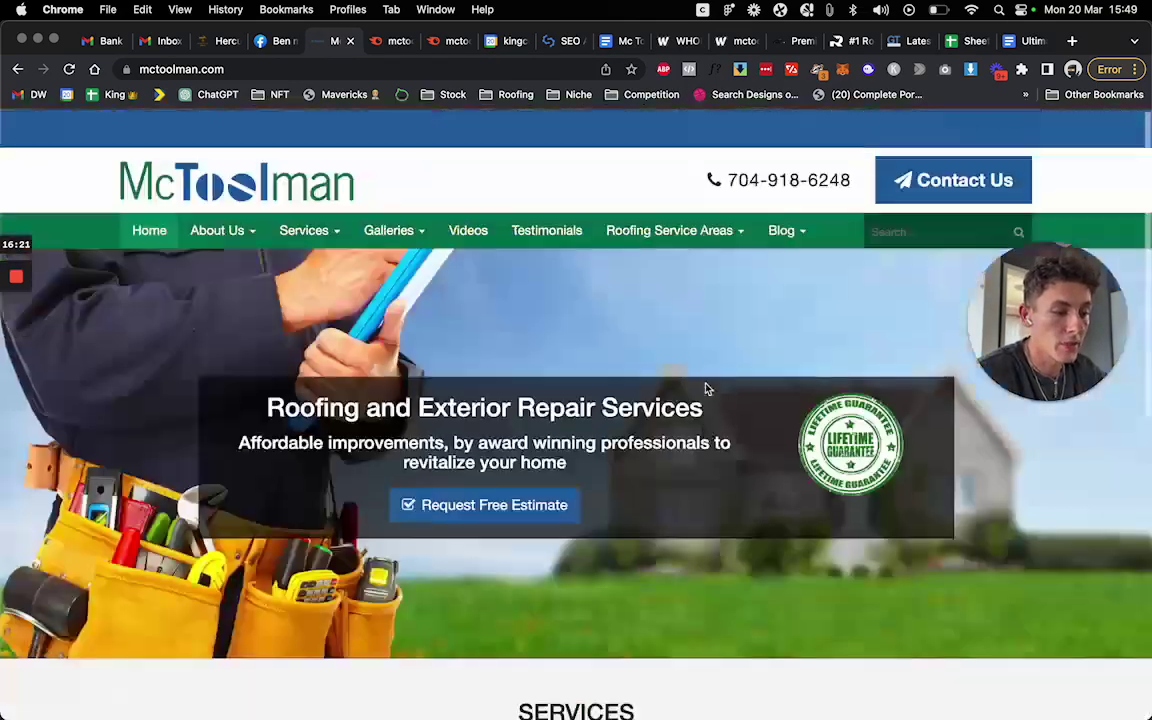
scroll(706, 388, down, 10)
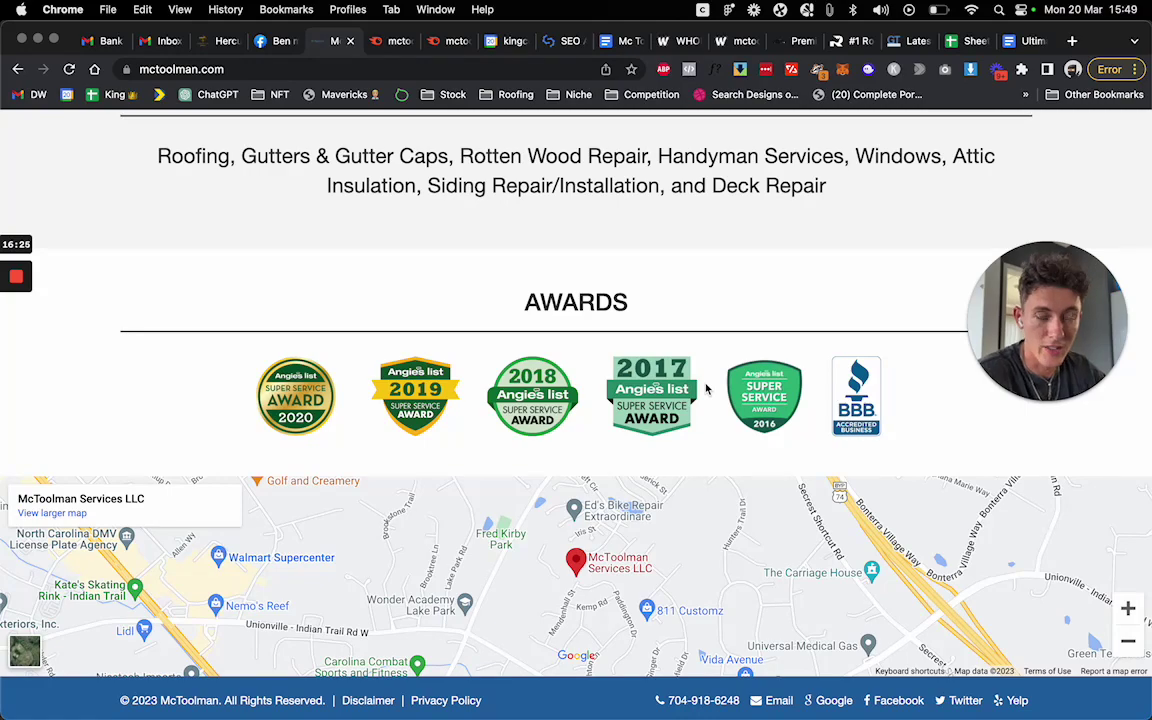
scroll(706, 388, up, 10)
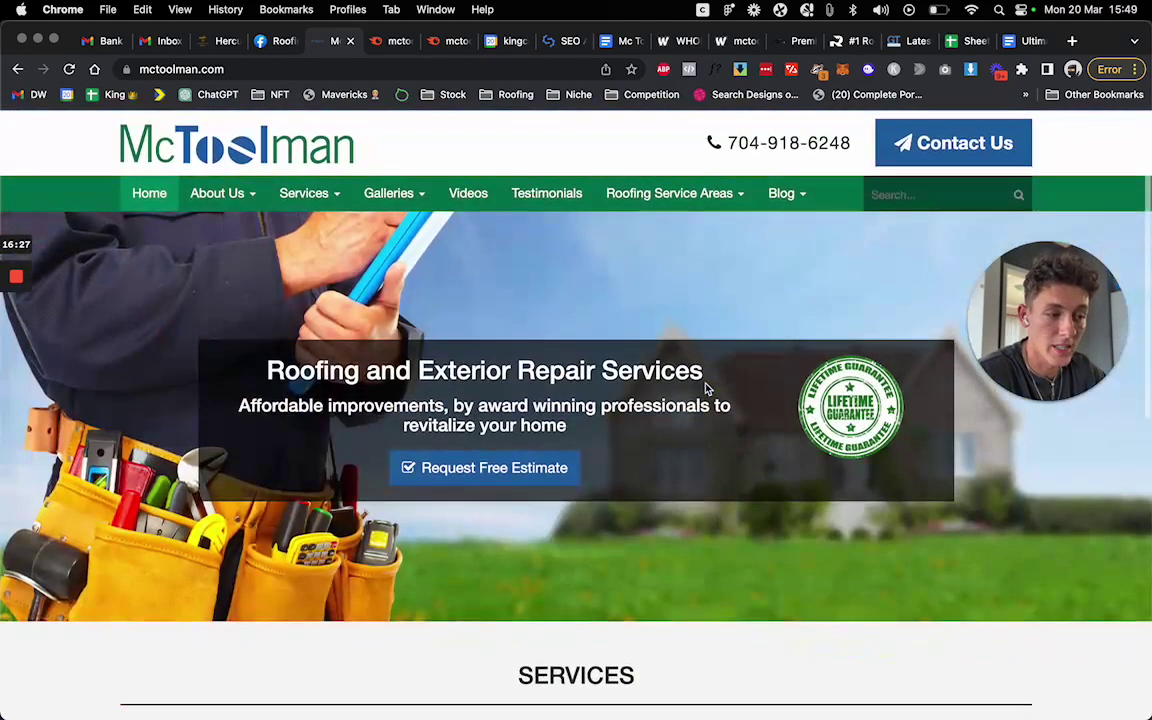
Open the SEOptimer audit of mctoolman.com and review its keyword consistency, top keyword rankings and total traffic from search.
click(566, 41)
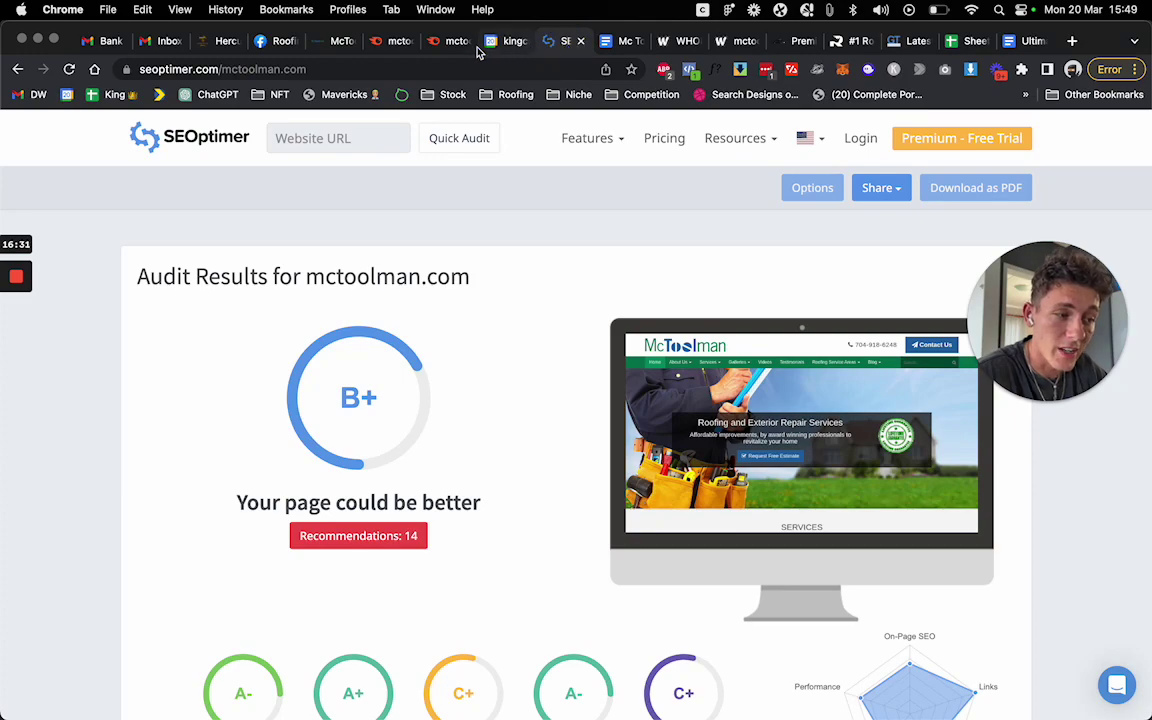
scroll(517, 406, down, 20)
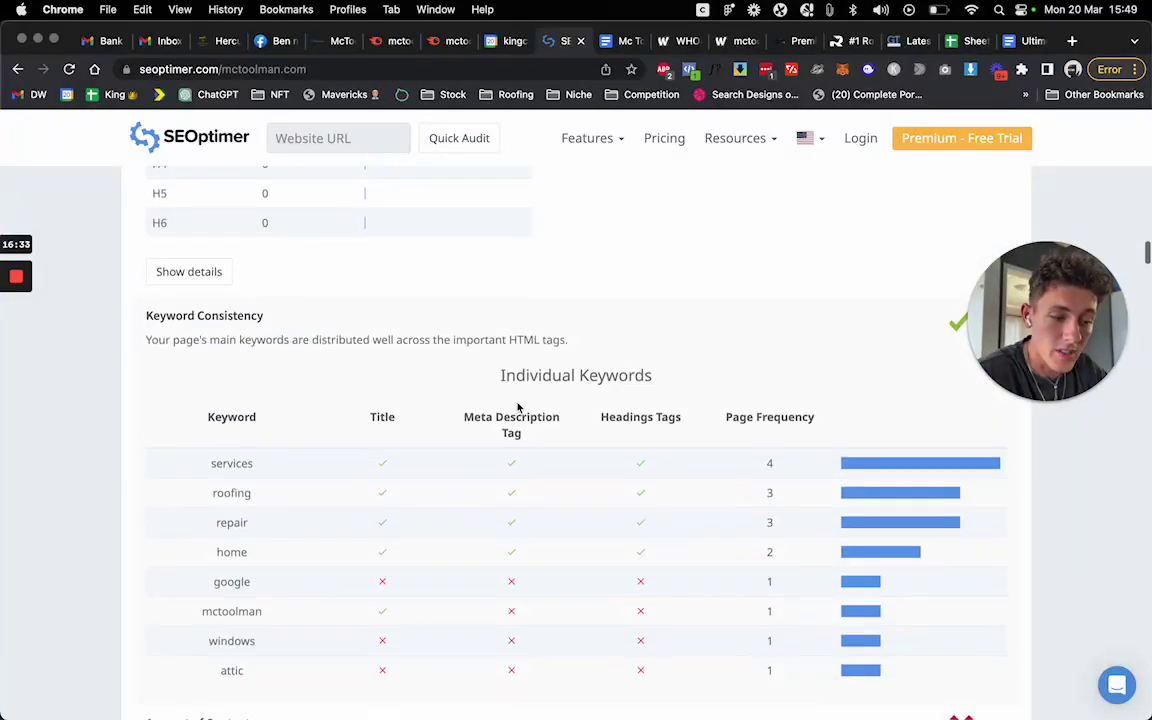
scroll(517, 406, down, 20)
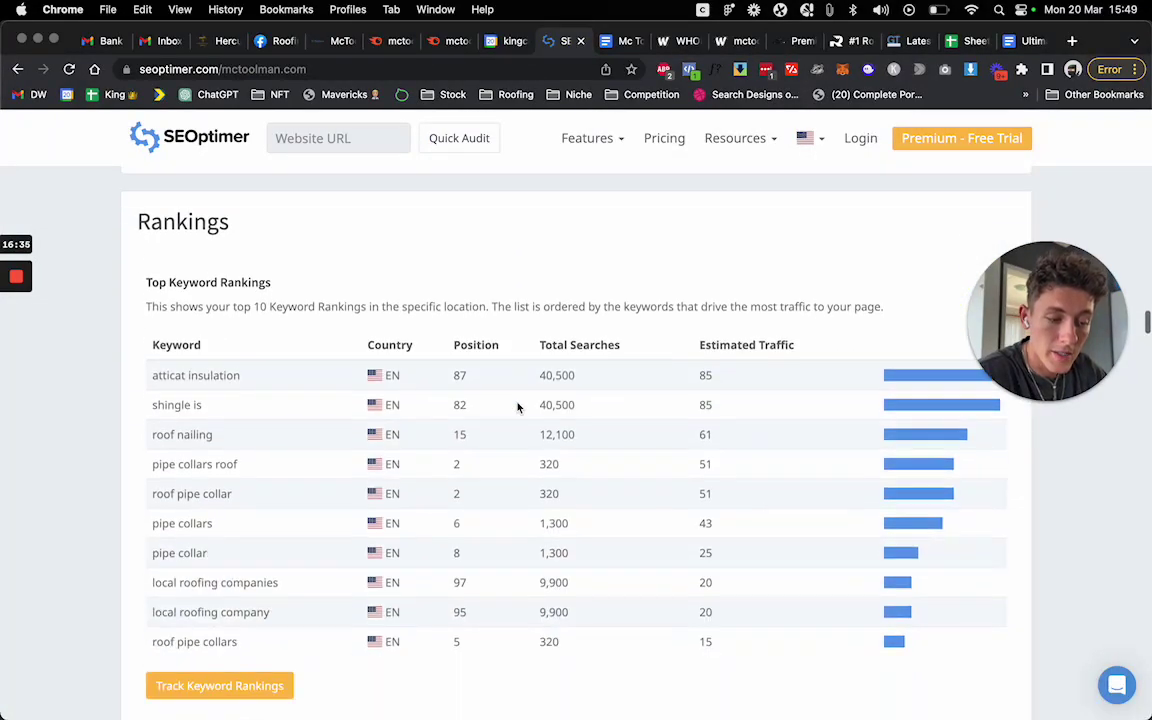
scroll(517, 406, down, 5)
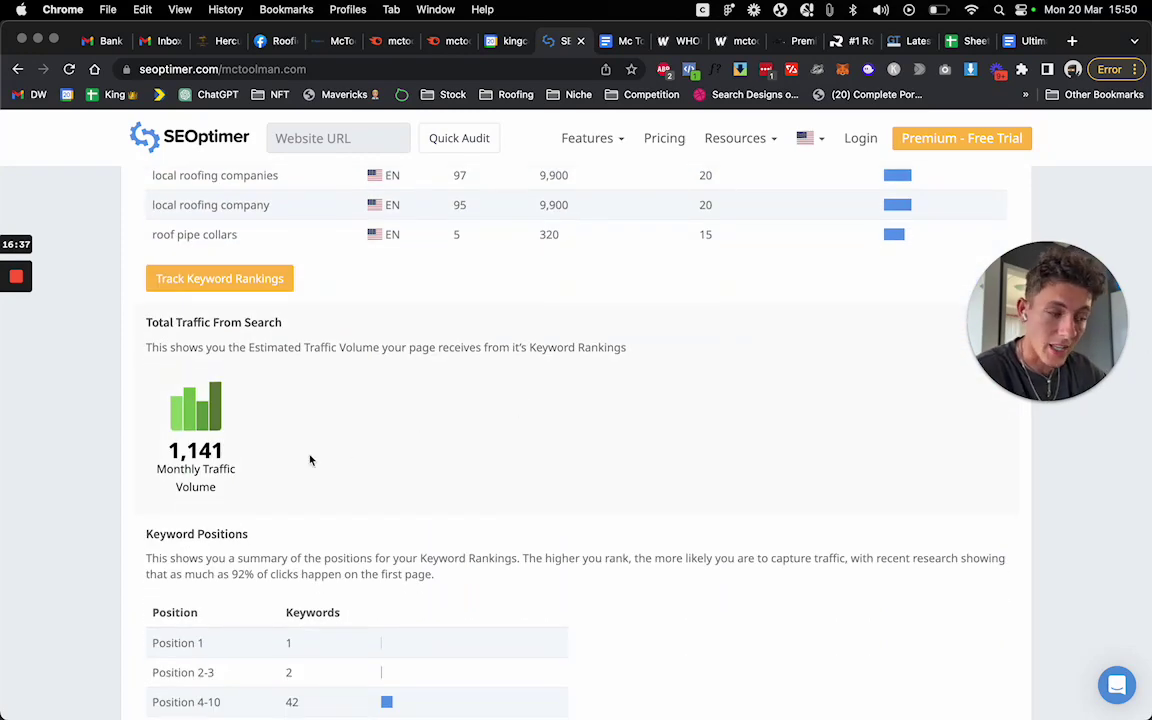